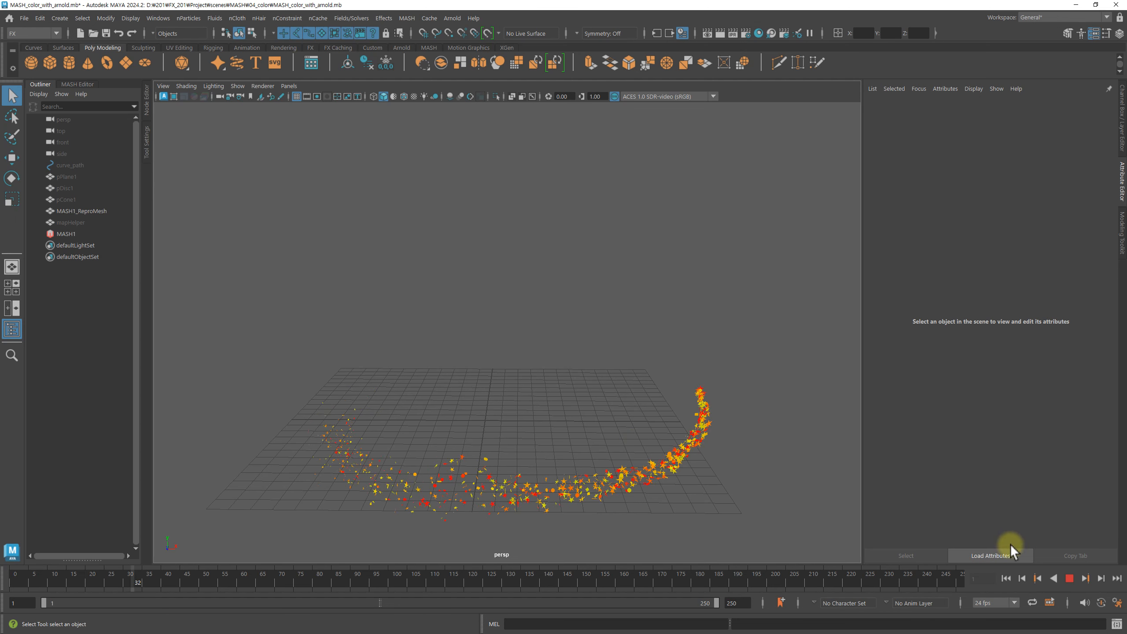
Stop the playback and delete MASH1_ReproMesh from the scene
left_click(1071, 579)
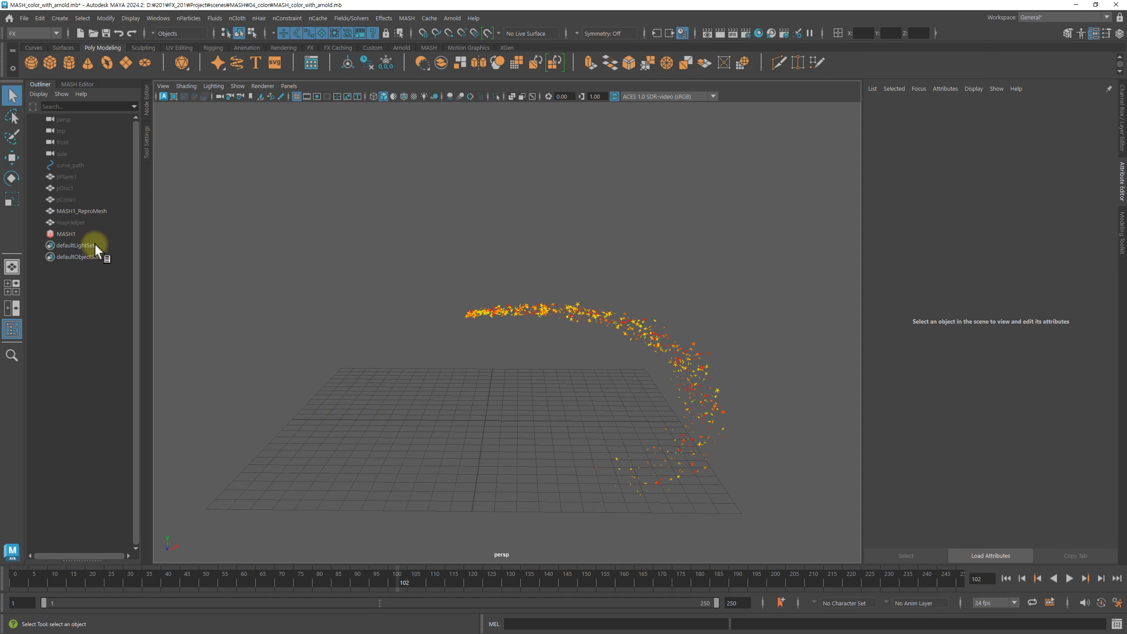
left_click(86, 213)
key("Delete")
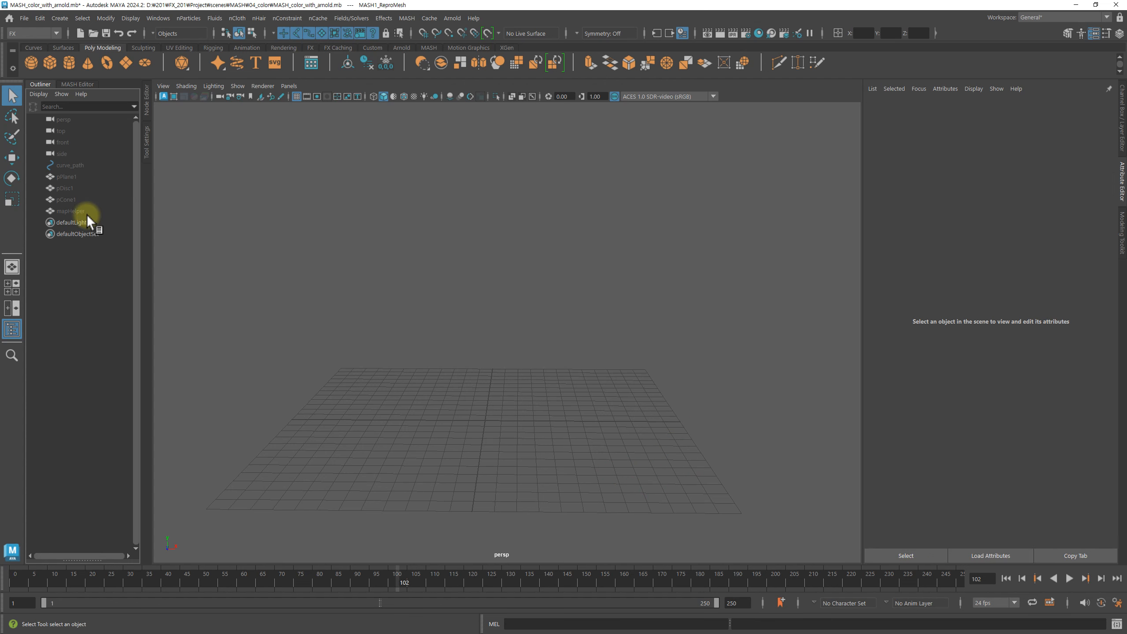
Unhide curve_path, pPlane1, pDisc1, pCone1 and mapHelper
left_click(83, 212)
left_click(79, 175, "shift")
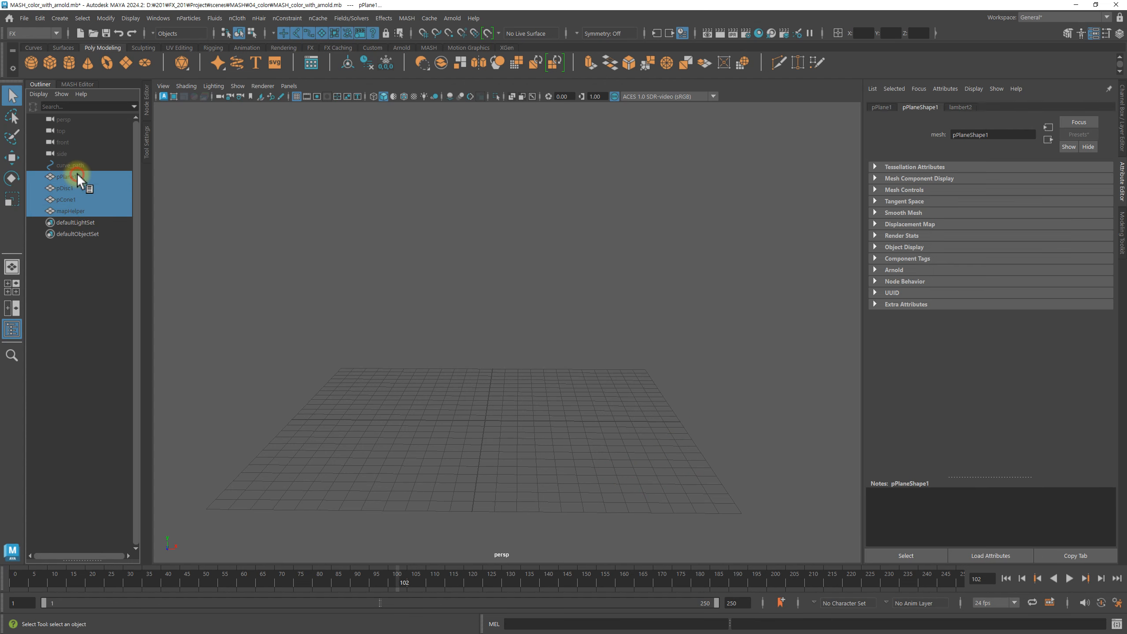
left_click(80, 166, "shift")
key("shift+h")
left_click(655, 187)
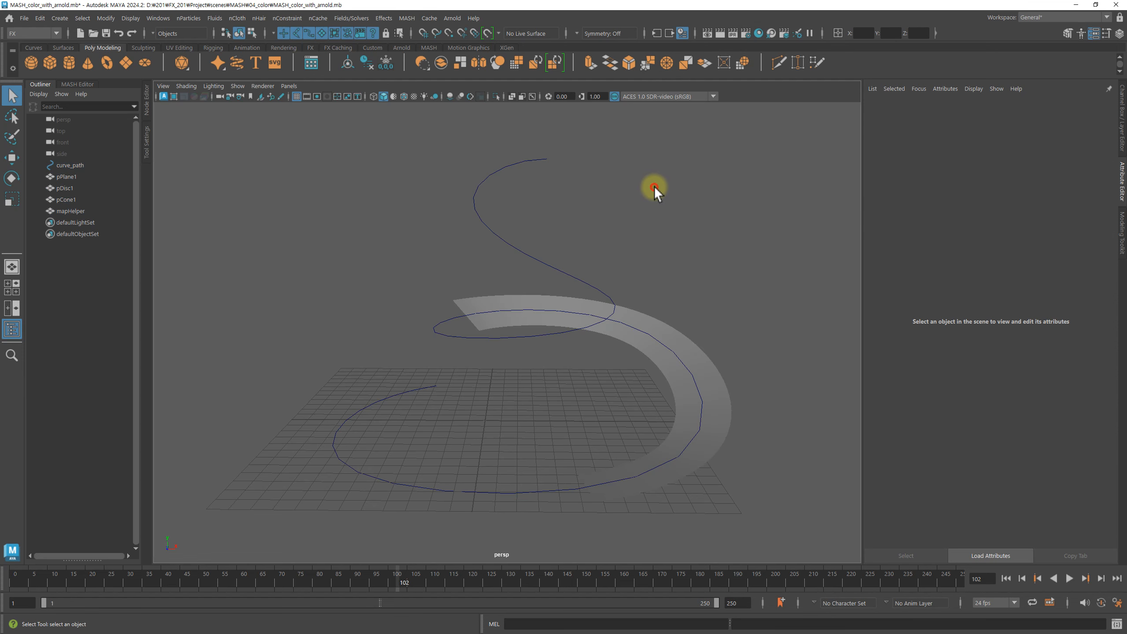
right_click_drag(717, 257, 679, 240, "alt")
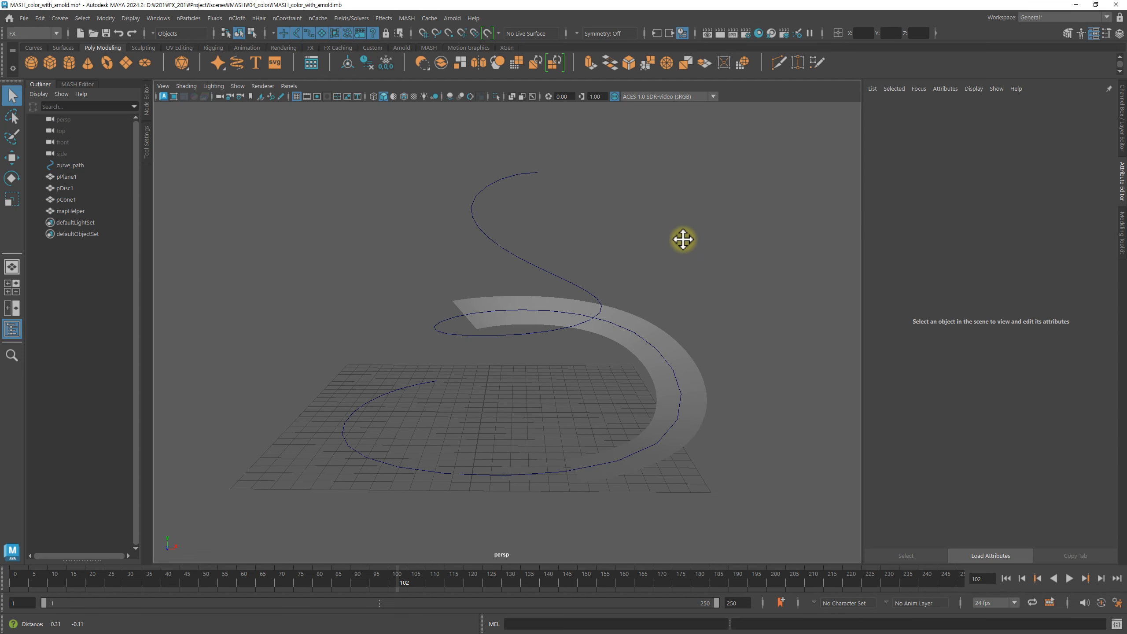
Delete the mapHelper mesh that follows the curve
left_click(698, 398)
left_click(726, 275)
left_click(691, 377)
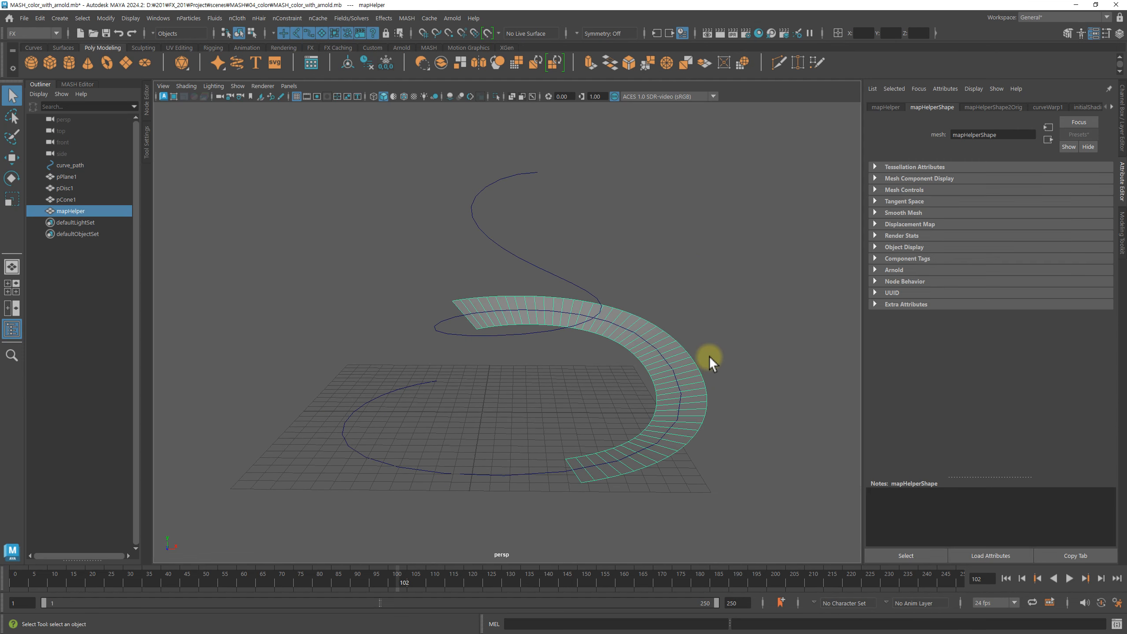
key("Delete")
Select curve_path and examine its shape and channel values
left_click(597, 299)
key("ctrl+a")
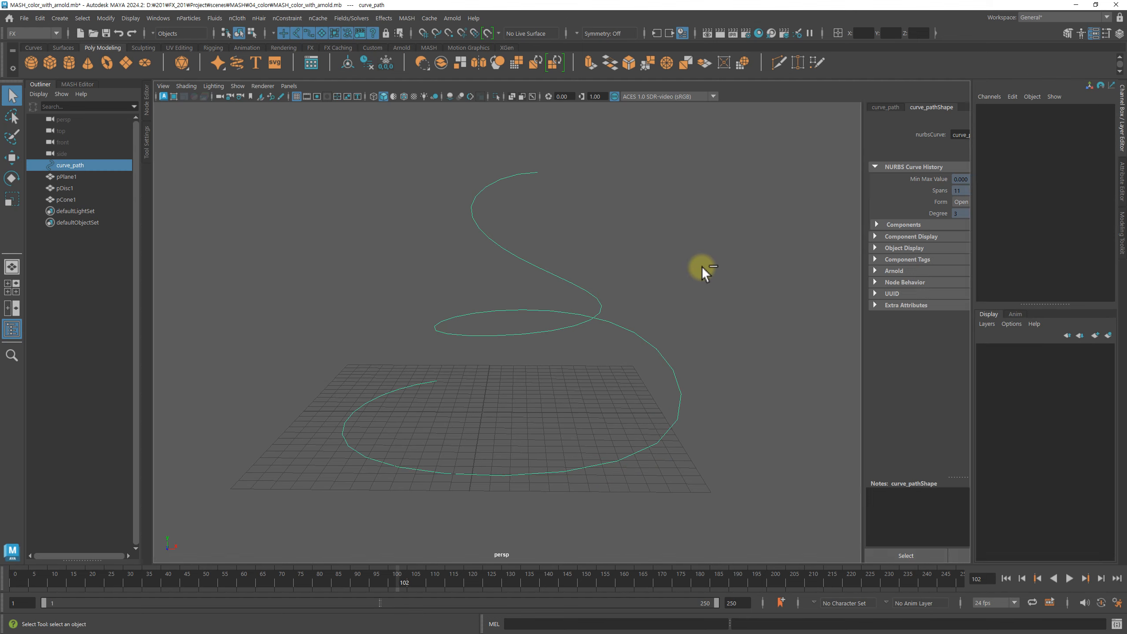
right_click_drag(702, 266, 758, 278, "alt")
middle_click_drag(758, 277, 677, 261, "alt")
left_click_drag(539, 366, 588, 373, "alt")
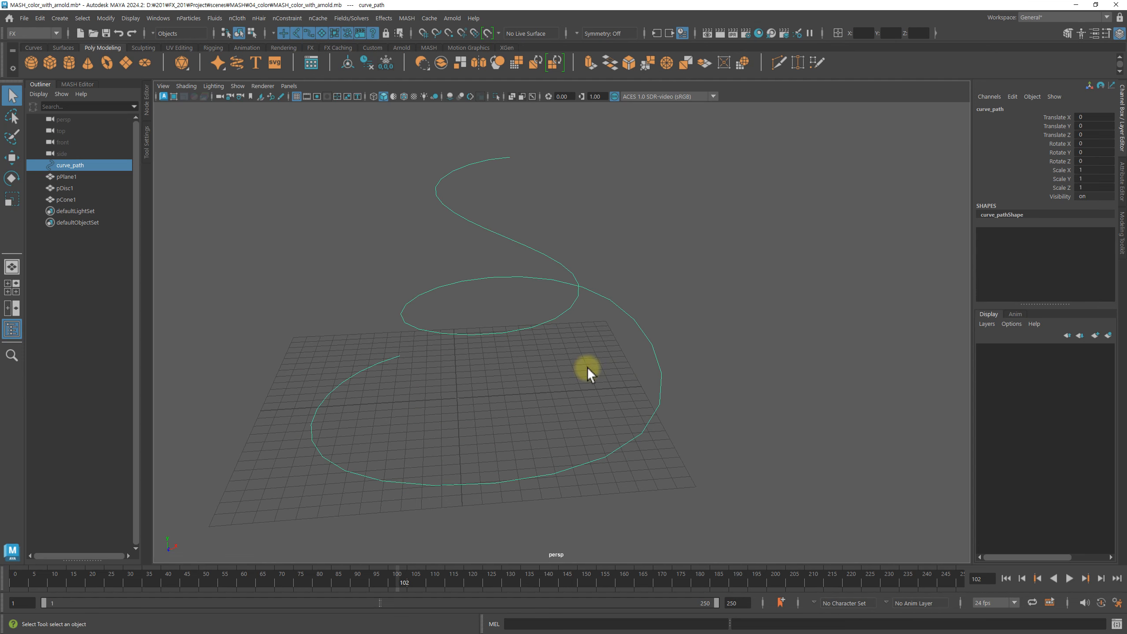
Examine the pCone1, pDisc1 and pPlane1 source meshes close up at the grid origin
left_click(65, 201)
right_click_drag(405, 293, 731, 439, "alt")
left_click_drag(732, 440, 557, 277, "alt")
left_click_drag(82, 191, 65, 174)
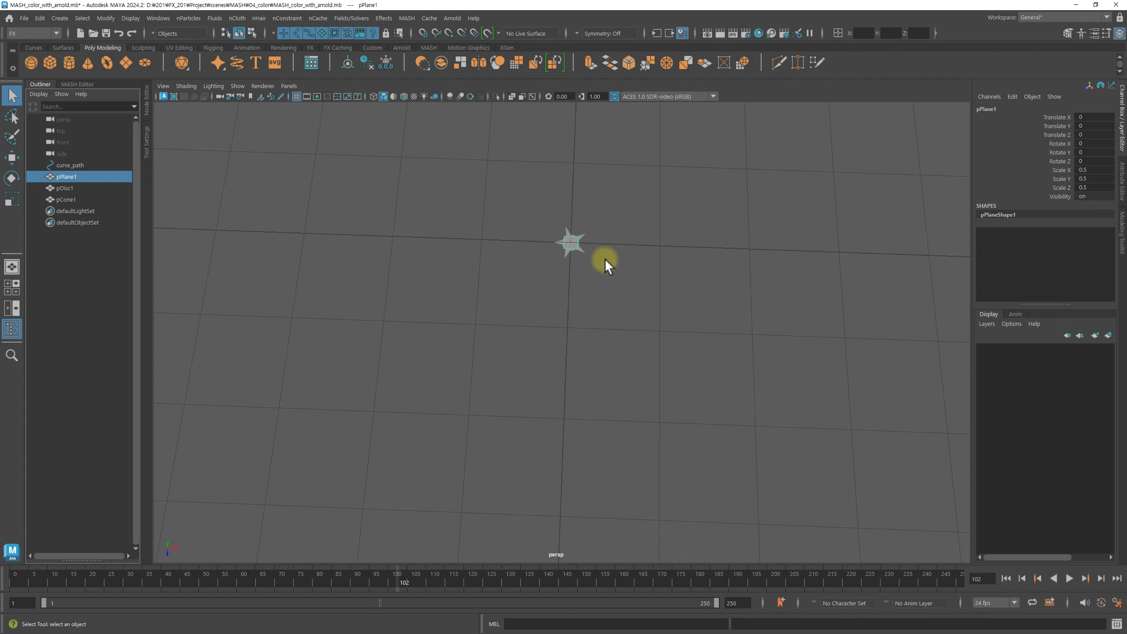
left_click_drag(68, 171, 65, 197)
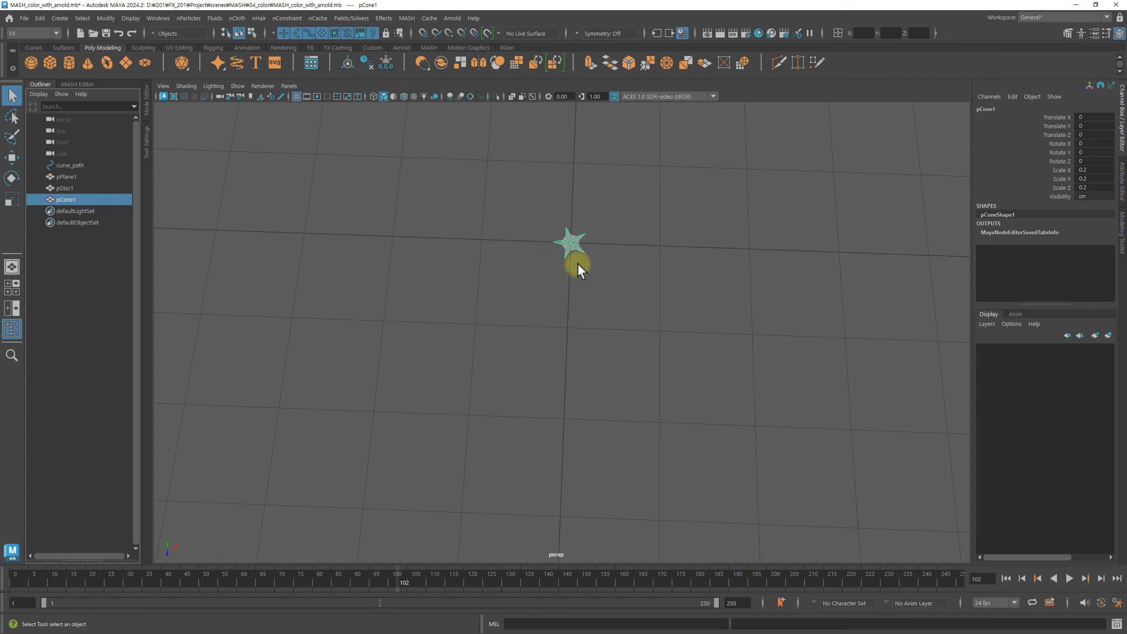
left_click(65, 175)
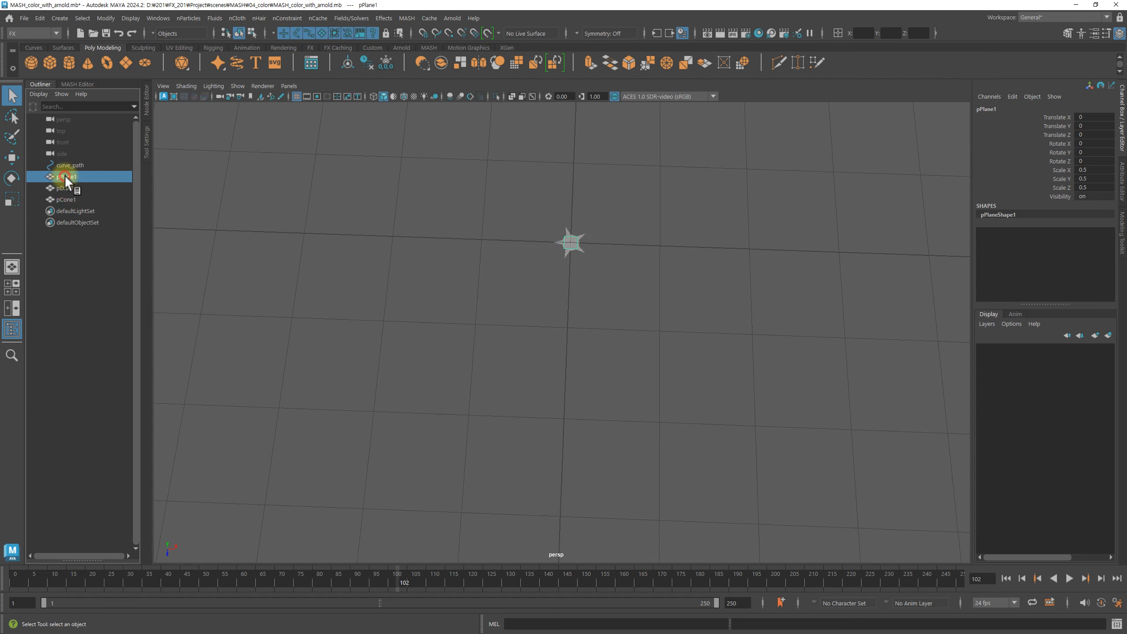
mouse_move(65, 175)
left_mouse_down()
mouse_move(68, 201)
mouse_move(62, 178)
left_mouse_up()
mouse_move(64, 182)
left_mouse_down()
mouse_move(67, 198)
mouse_move(71, 173)
left_mouse_up()
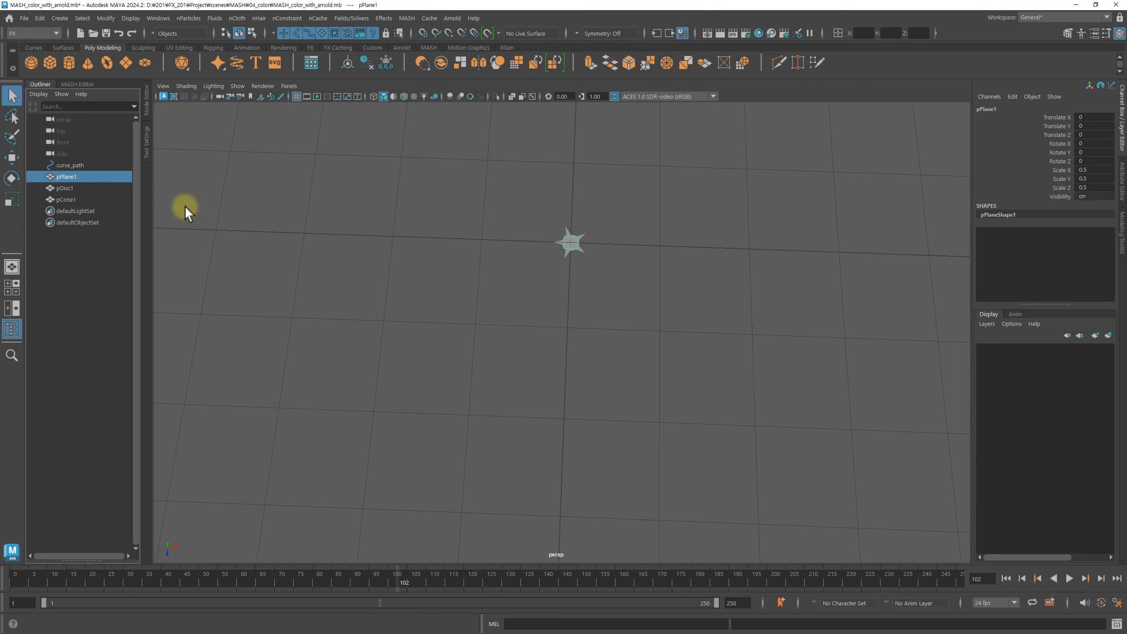
Create a MASH network from pPlane1, pDisc1 and pCone1
right_click_drag(672, 302, 284, 262, "alt")
left_click_drag(631, 335, 655, 288, "alt")
middle_click_drag(654, 289, 624, 287, "alt")
right_click_drag(573, 286, 619, 290, "alt")
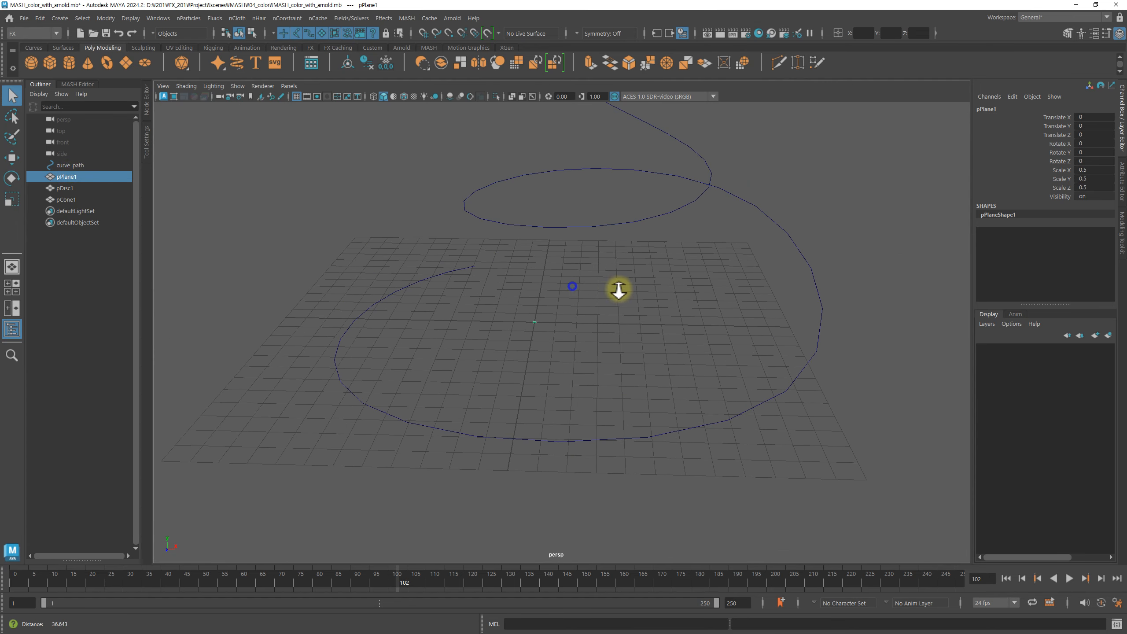
left_click(67, 200, "shift")
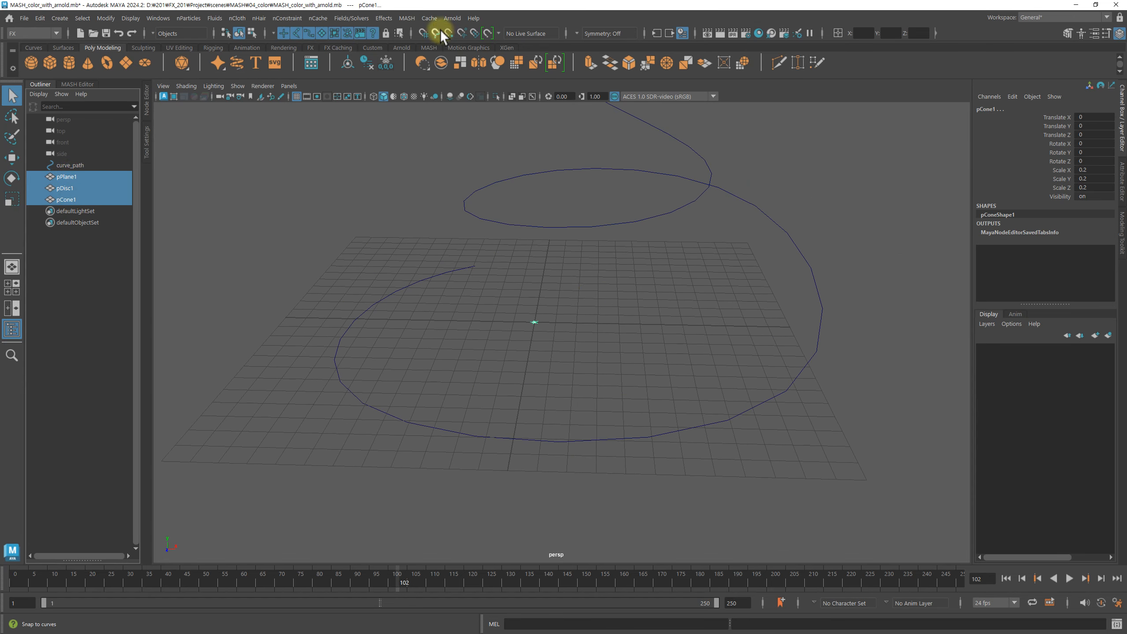
left_click(408, 18)
left_click(434, 47)
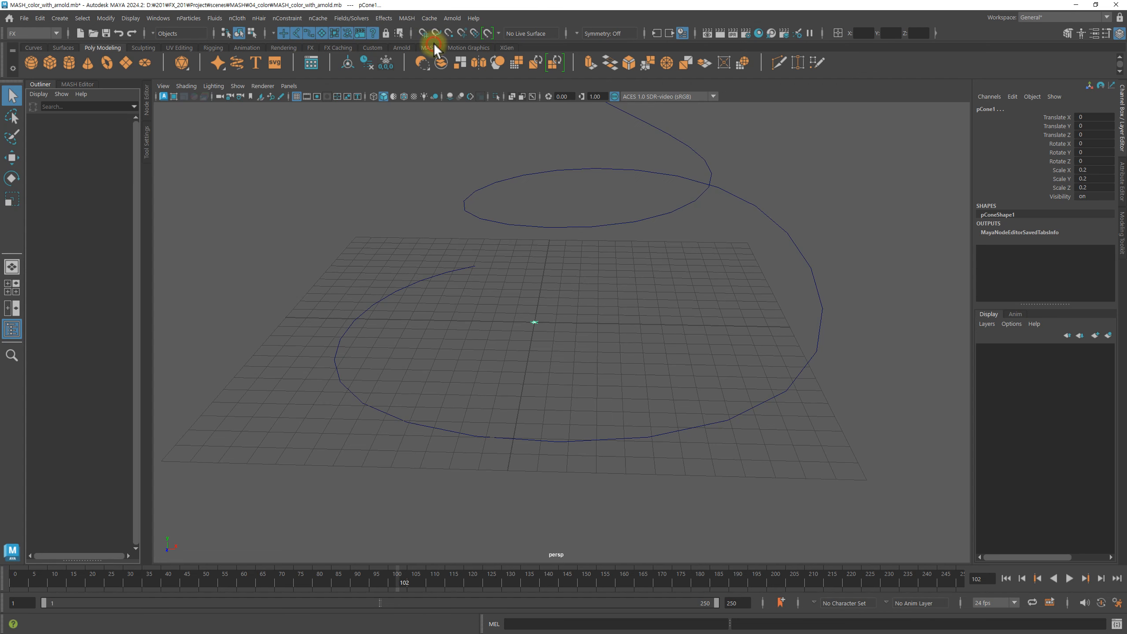
Open the MASH1 network's attributes and set the ID Type of its ID node to Random
left_click(80, 265)
left_click(67, 246)
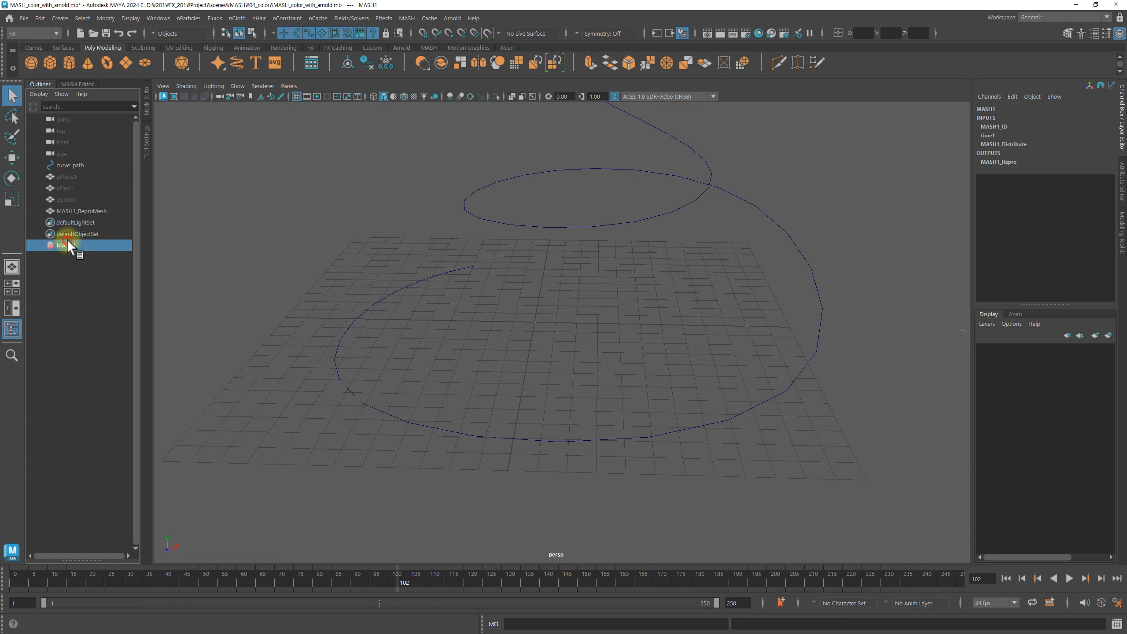
key("ctrl+a")
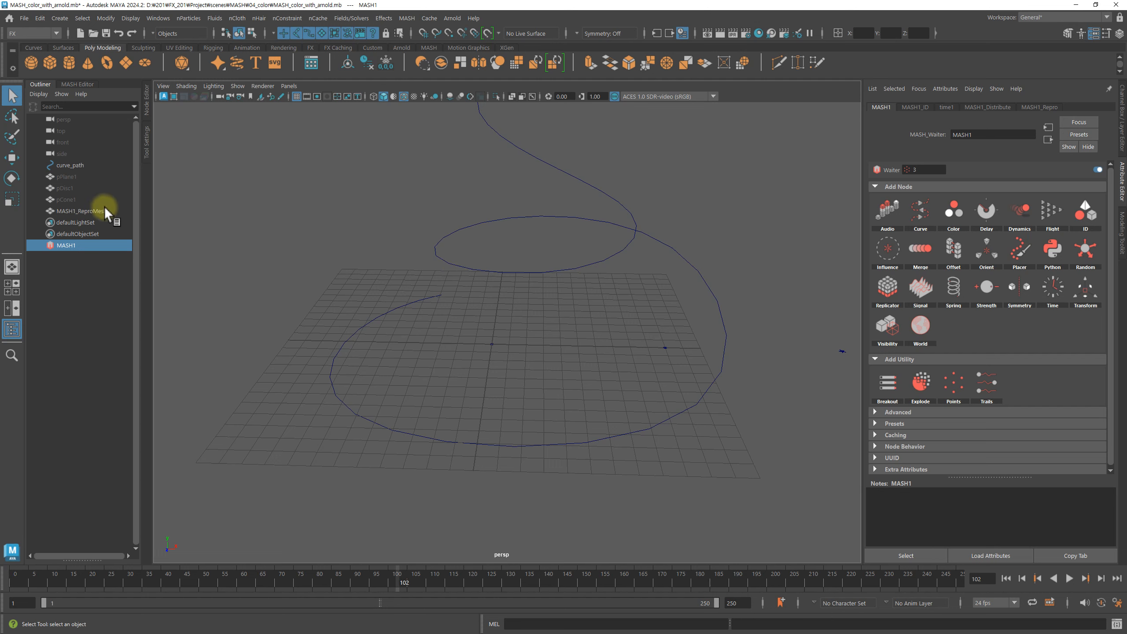
left_click(916, 108)
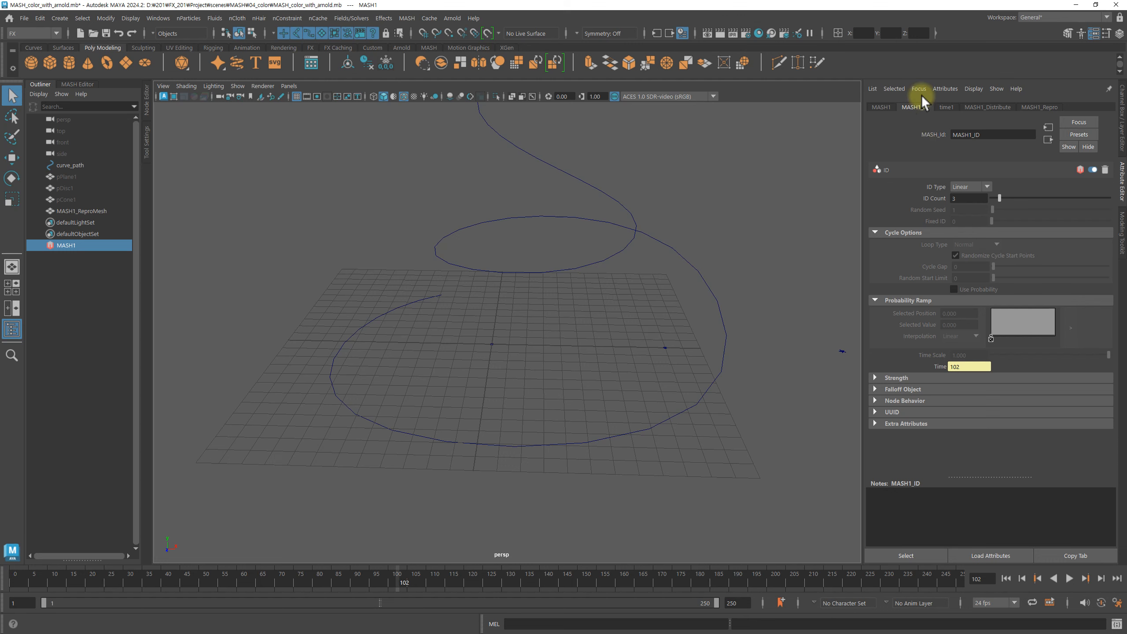
left_click(967, 188)
left_click(969, 209)
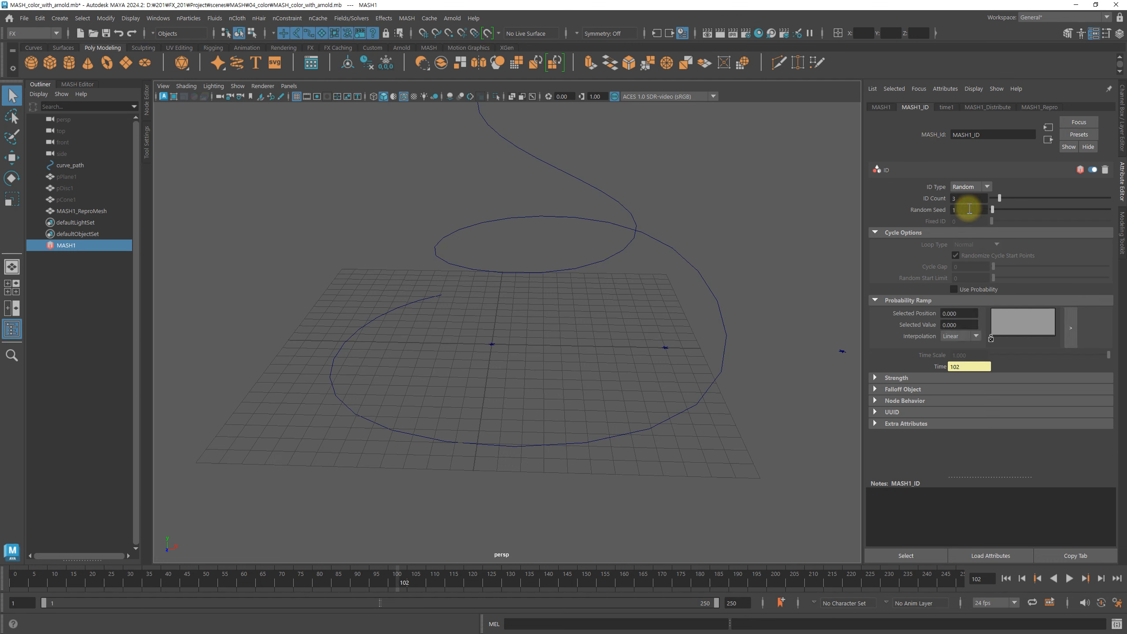
Add a Curve node to the MASH1 network with curve_path as its input curve
left_click(883, 108)
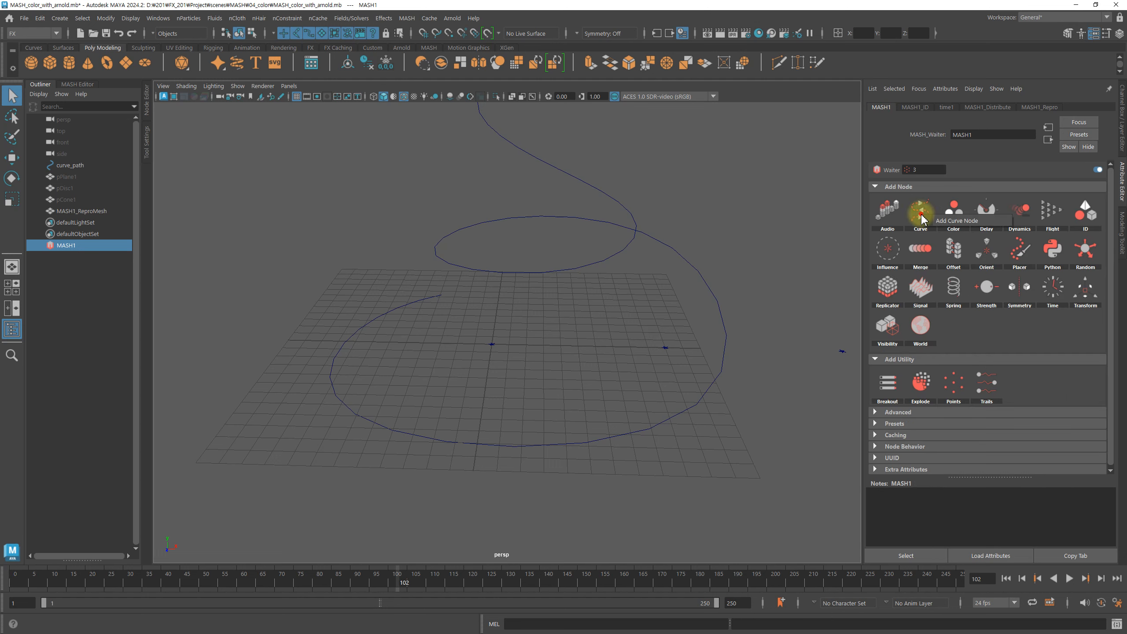
left_click(958, 226)
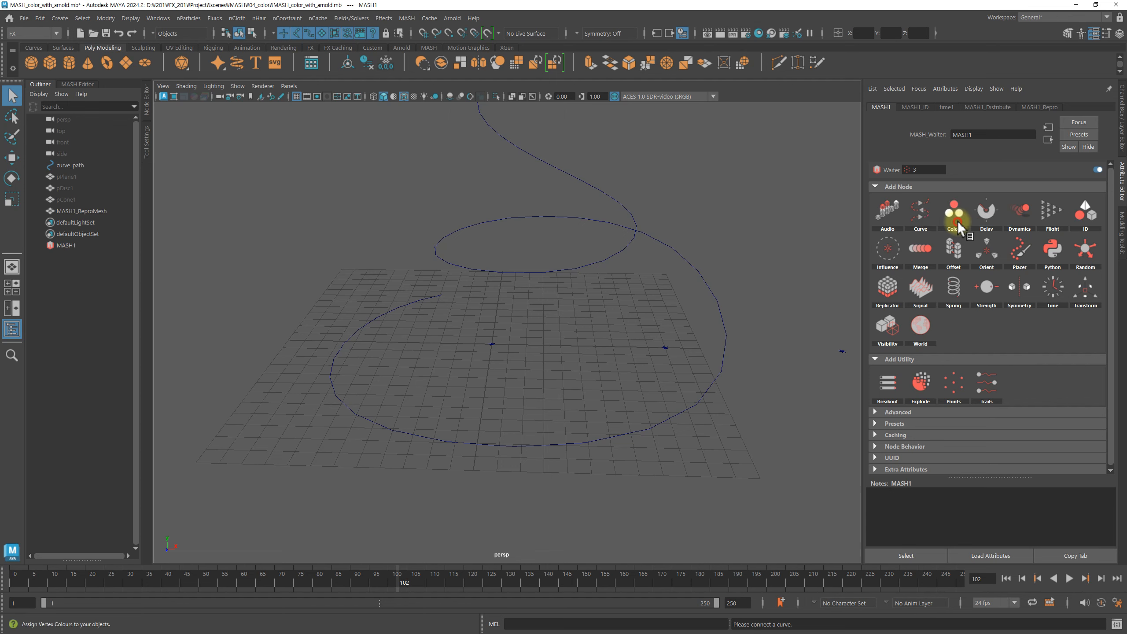
left_click_drag(58, 166, 928, 229)
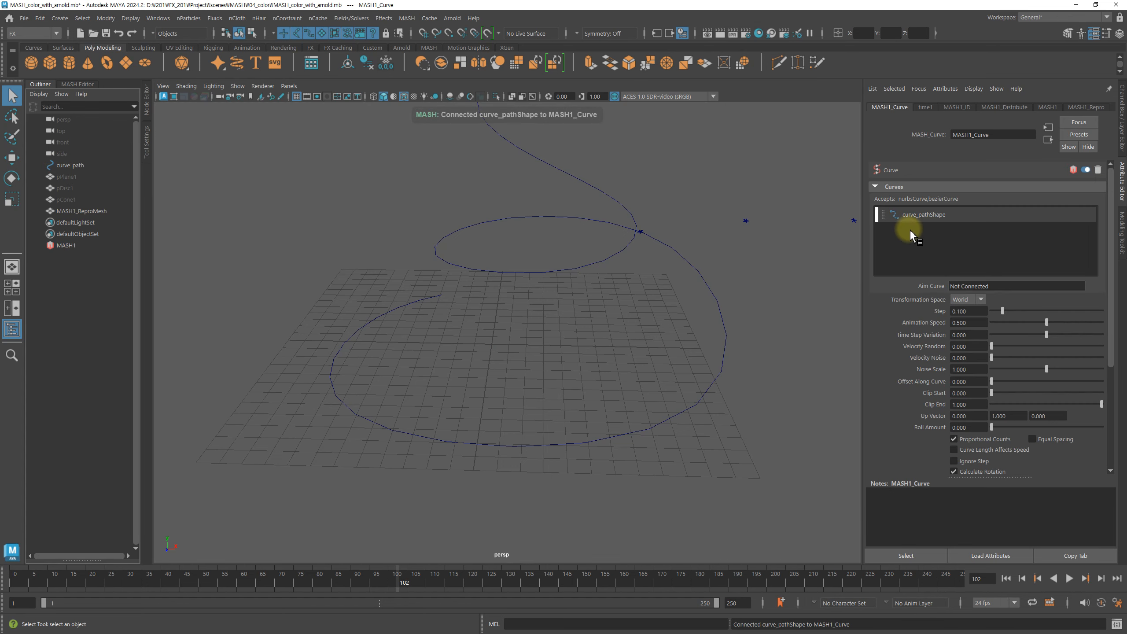
left_click_drag(553, 336, 480, 356, "alt")
Set Distance X of the MASH1_Distribute node to 0 and preview the motion along the curve up to frame 56
left_click(1000, 107)
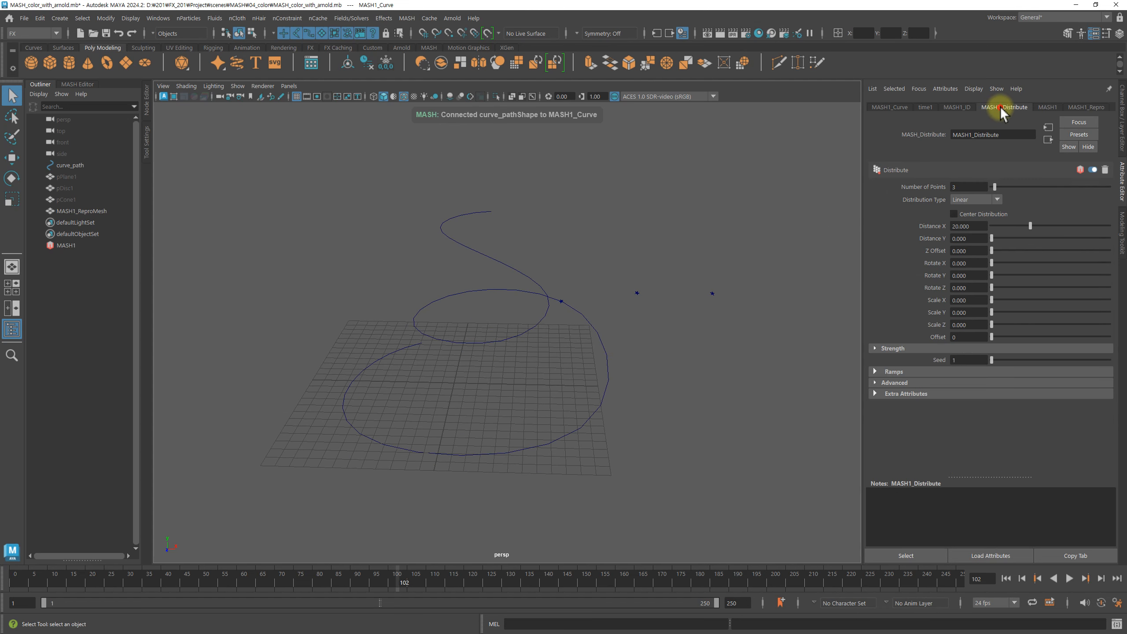
left_click_drag(1026, 226, 1005, 225)
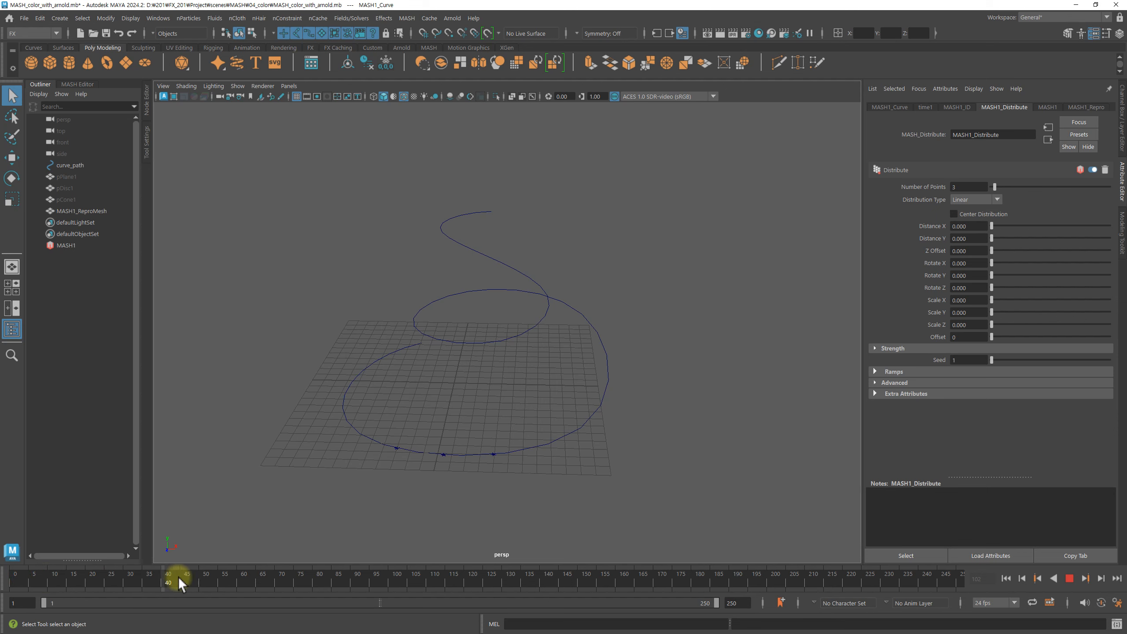
left_click_drag(179, 578, 225, 577)
middle_click_drag(434, 433, 467, 370, "alt")
Set the Number of Points of the MASH1_Distribute node to 100 and inspect the instances close up
left_click_drag(996, 187, 1123, 192)
left_click_drag(661, 338, 330, 327, "alt")
right_click_drag(330, 328, 641, 365, "alt")
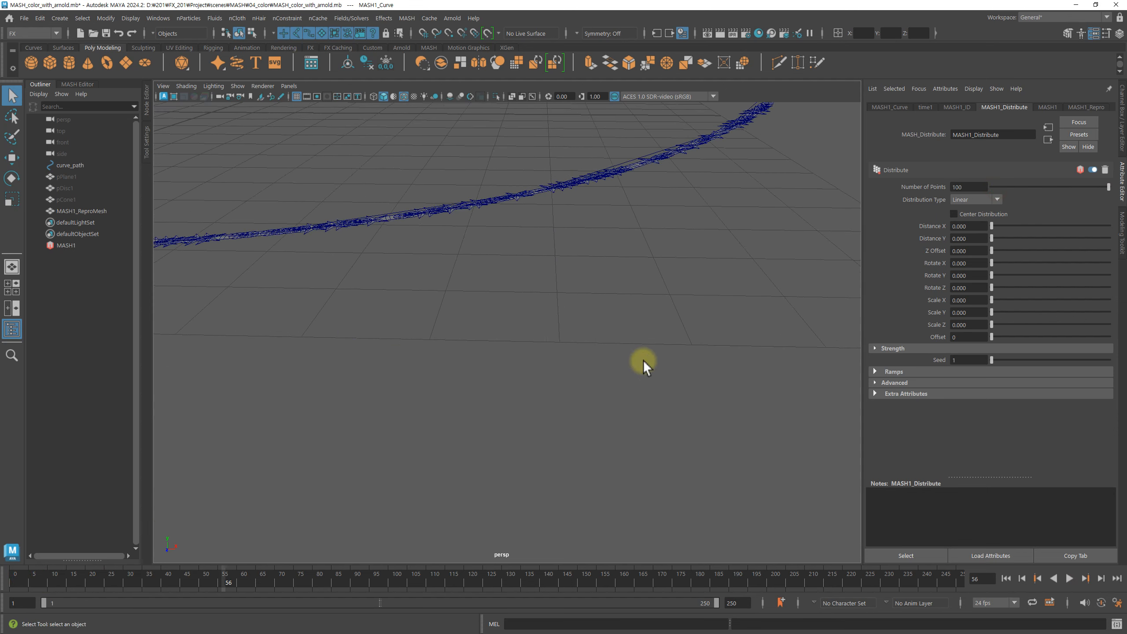
left_click_drag(642, 366, 550, 367, "alt")
middle_click_drag(551, 367, 617, 200, "alt")
Try the Linear ID Type on the MASH1_ID node, compare the instance order along the curve, and return it to Random
left_click(957, 107)
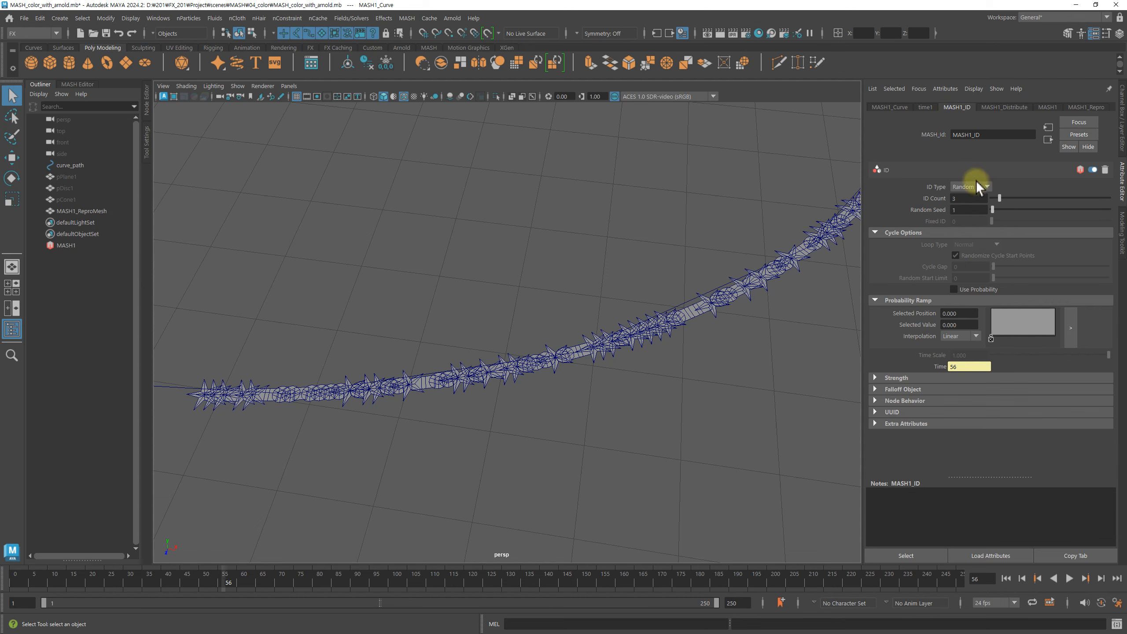
left_click(976, 186)
left_click(974, 200)
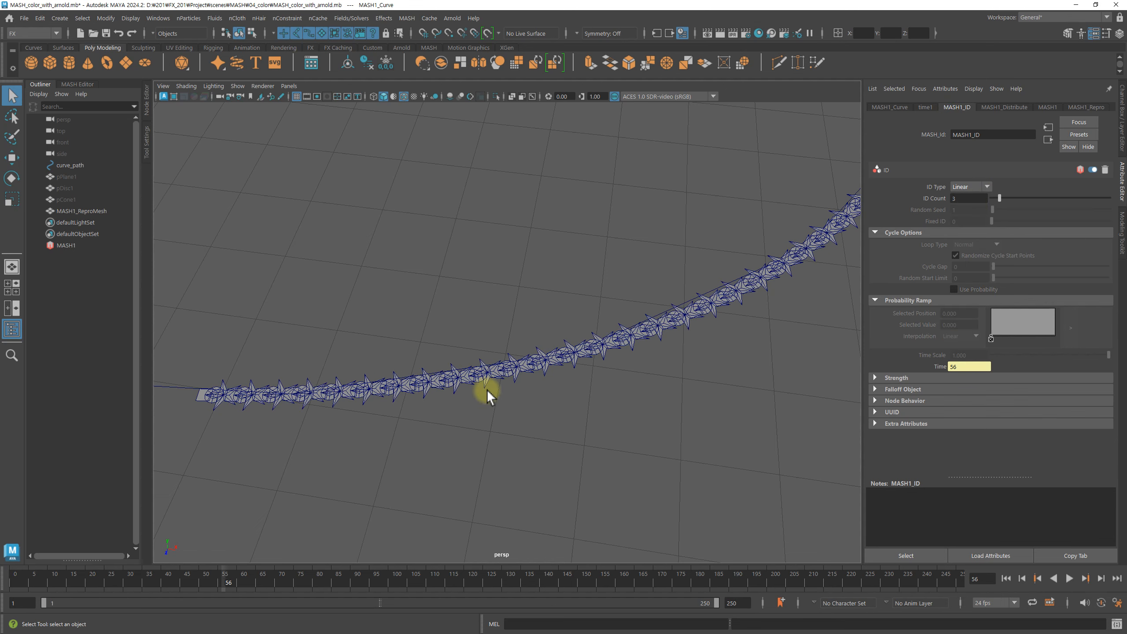
left_click_drag(487, 389, 345, 342, "alt")
right_click_drag(345, 342, 474, 277, "alt")
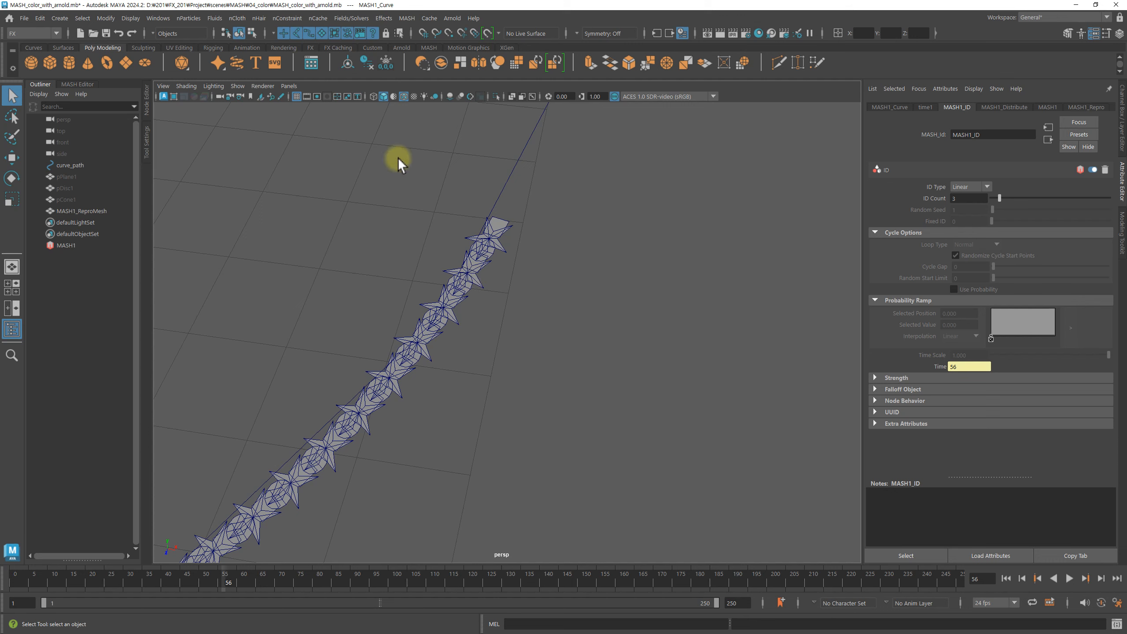
left_click(971, 187)
left_click(970, 210)
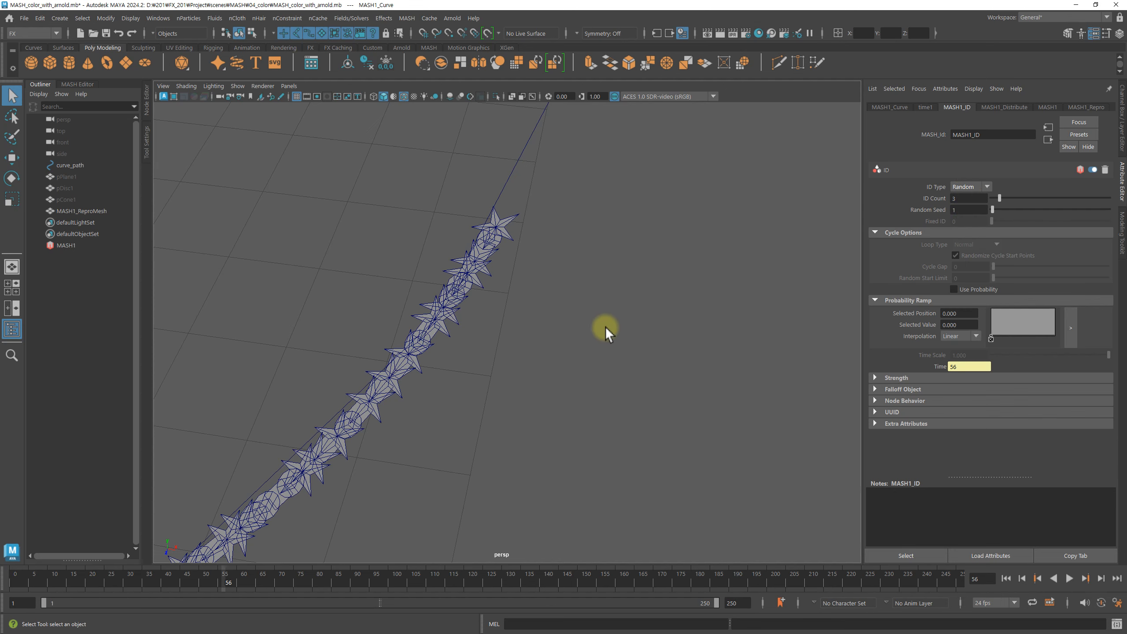
left_click_drag(606, 326, 667, 289, "alt")
left_click_drag(521, 402, 539, 374, "alt")
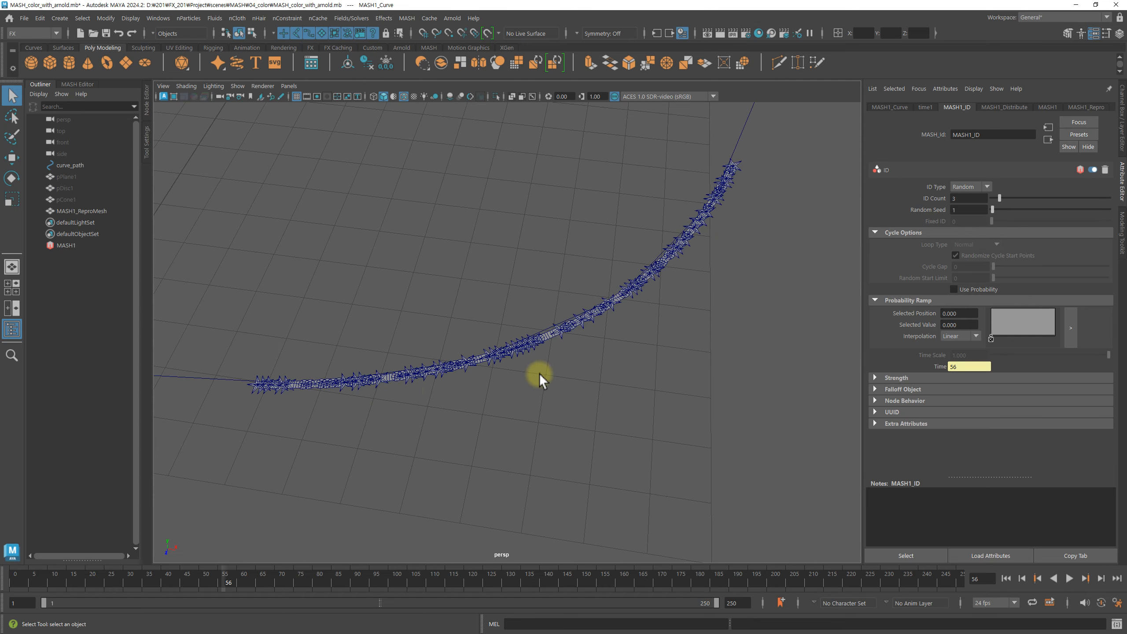
Set the Animation Speed of the MASH1_Curve node to 0
right_click_drag(775, 309, 621, 273, "alt")
middle_click_drag(621, 273, 628, 362, "alt")
left_click_drag(628, 362, 675, 307, "alt")
right_click_drag(677, 307, 633, 310, "alt")
middle_click_drag(633, 309, 647, 361, "alt")
left_click(890, 107)
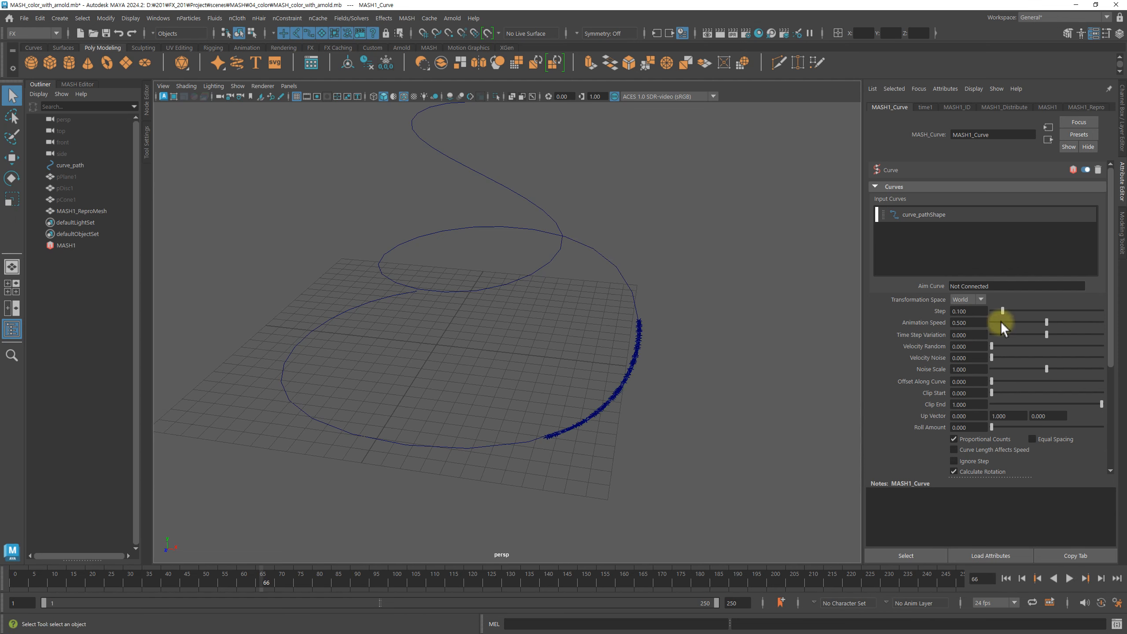
left_click_drag(1001, 329, 939, 322)
left_click_drag(440, 446, 468, 475, "alt")
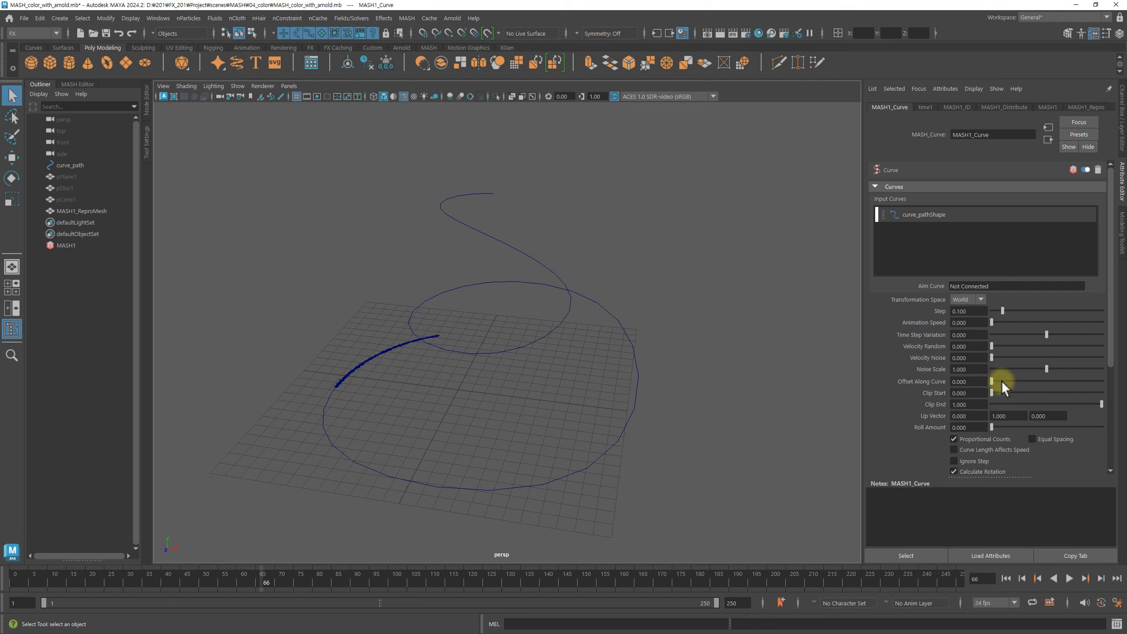
Set a key on the MASH1_Curve node's Offset Along Curve at frame 1 with a value of 0
left_click_drag(122, 578, 1, 588)
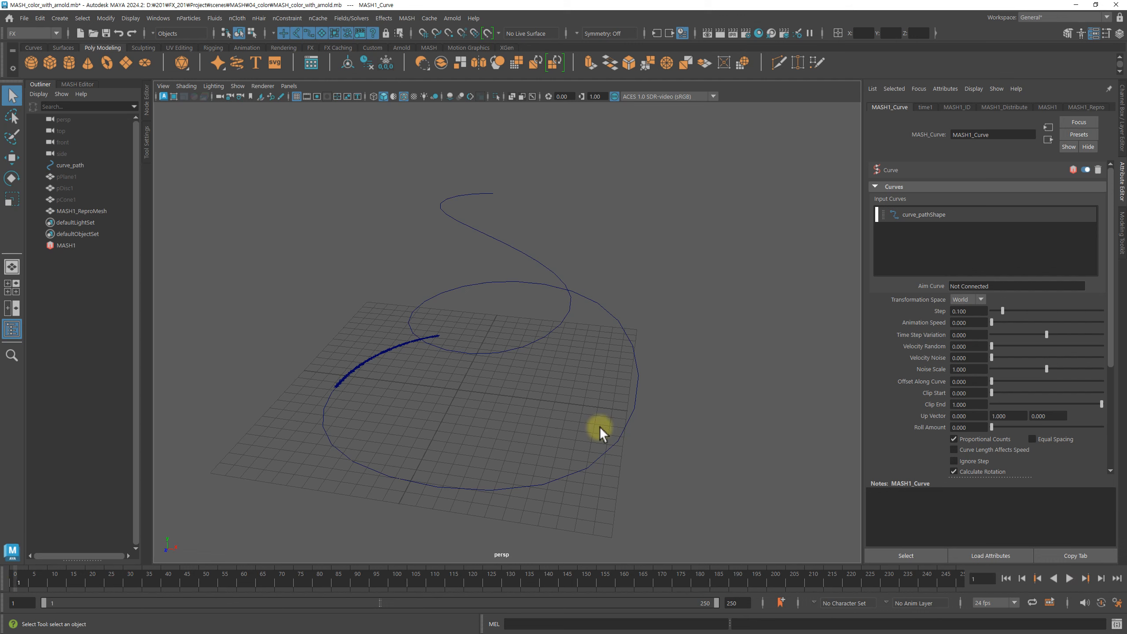
right_click(933, 381)
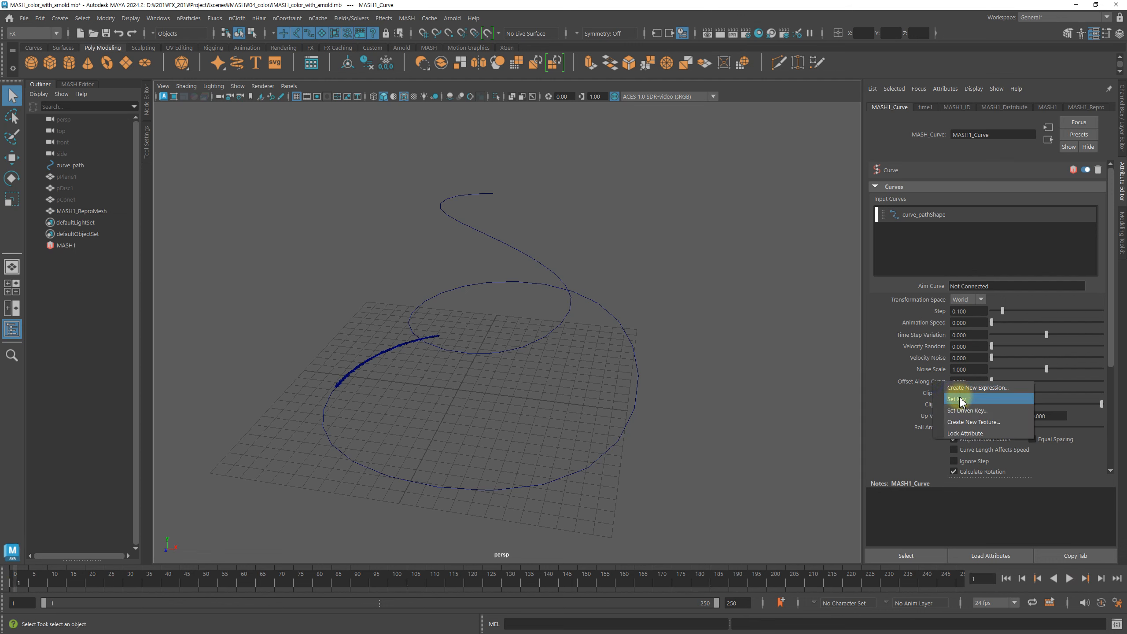
left_click(964, 386)
Go to frame 250 and set the MASH1_Curve node's Offset Along Curve to 0.9
left_click_drag(947, 584, 967, 584)
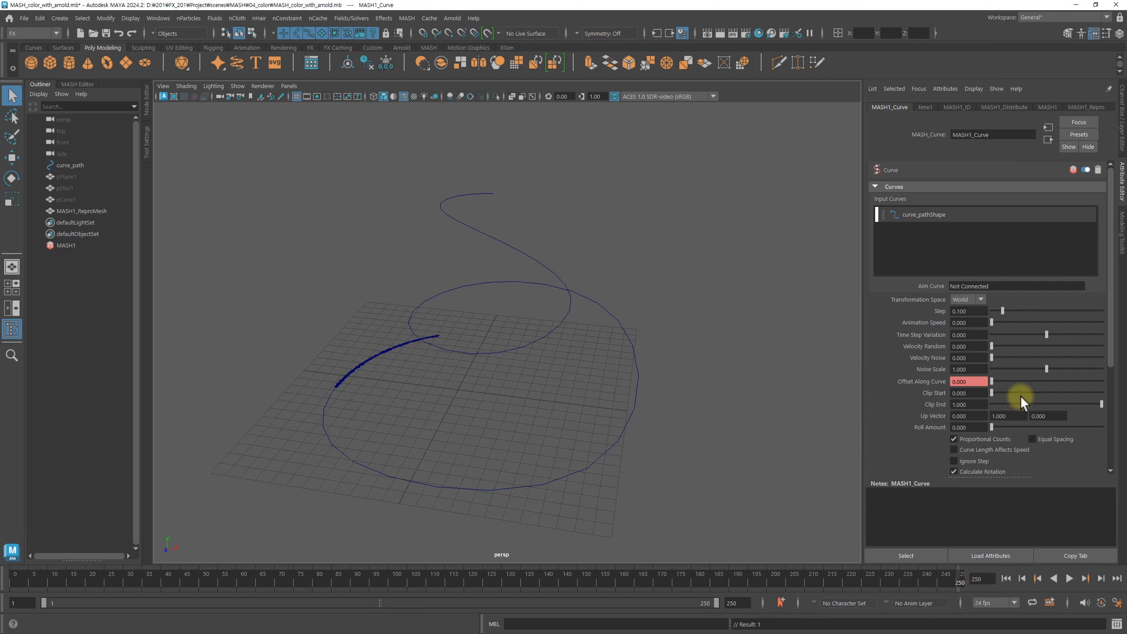
left_click_drag(993, 383, 1083, 386)
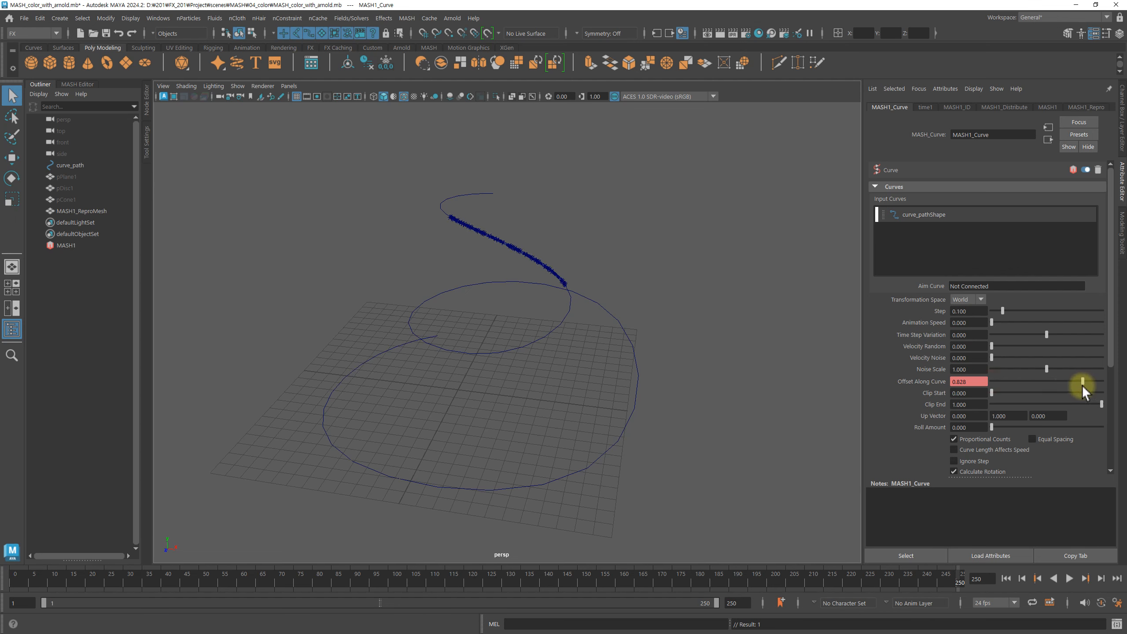
left_click_drag(1091, 386, 1090, 385)
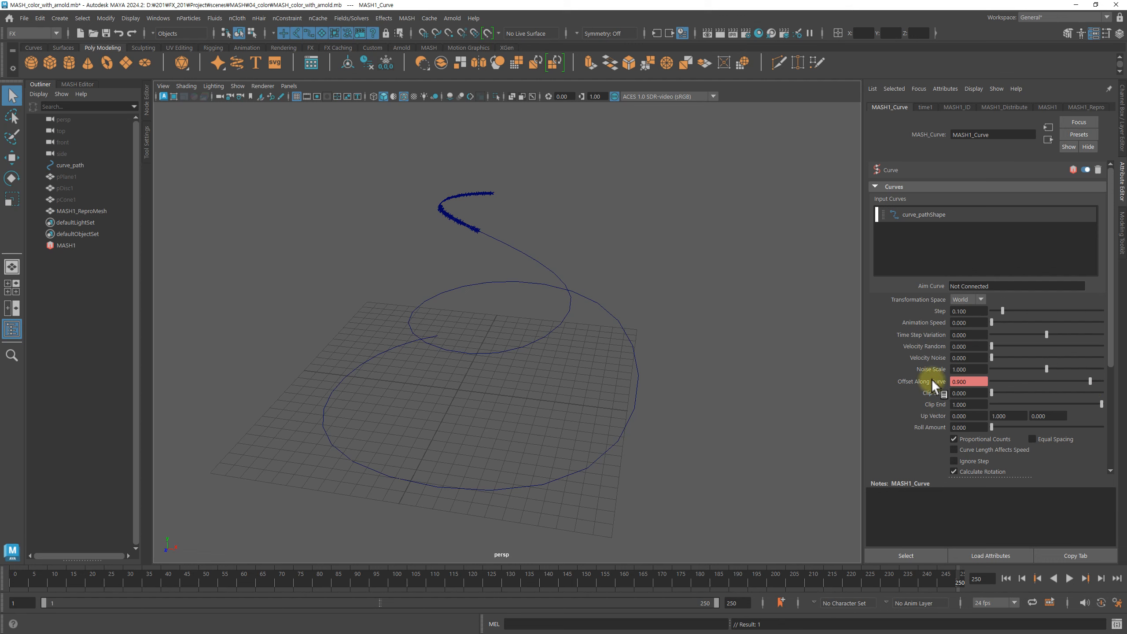
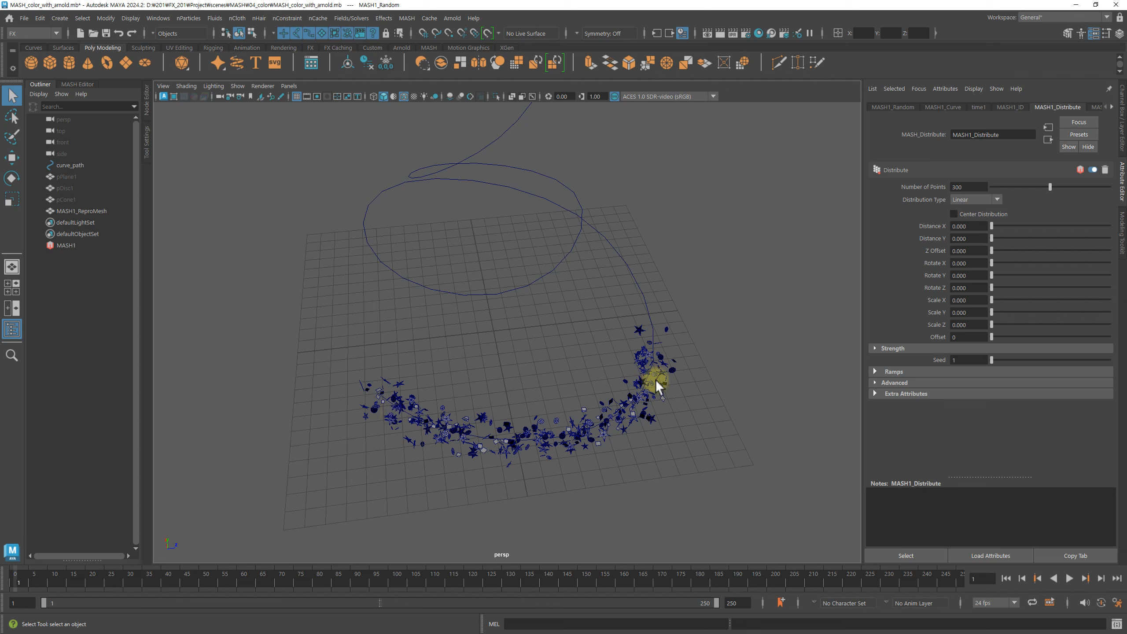
Show the MASH Editor and display the MASH1_Curve node's attributes
middle_click_drag(658, 393, 661, 382, "alt")
left_click_drag(661, 389, 654, 378, "alt")
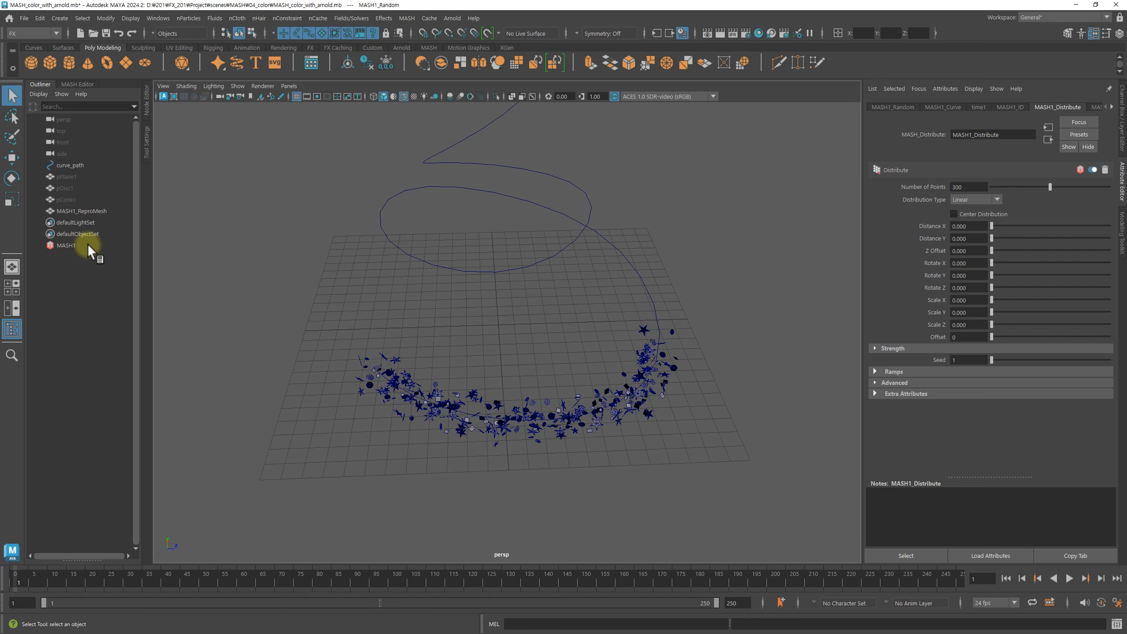
left_click(77, 84)
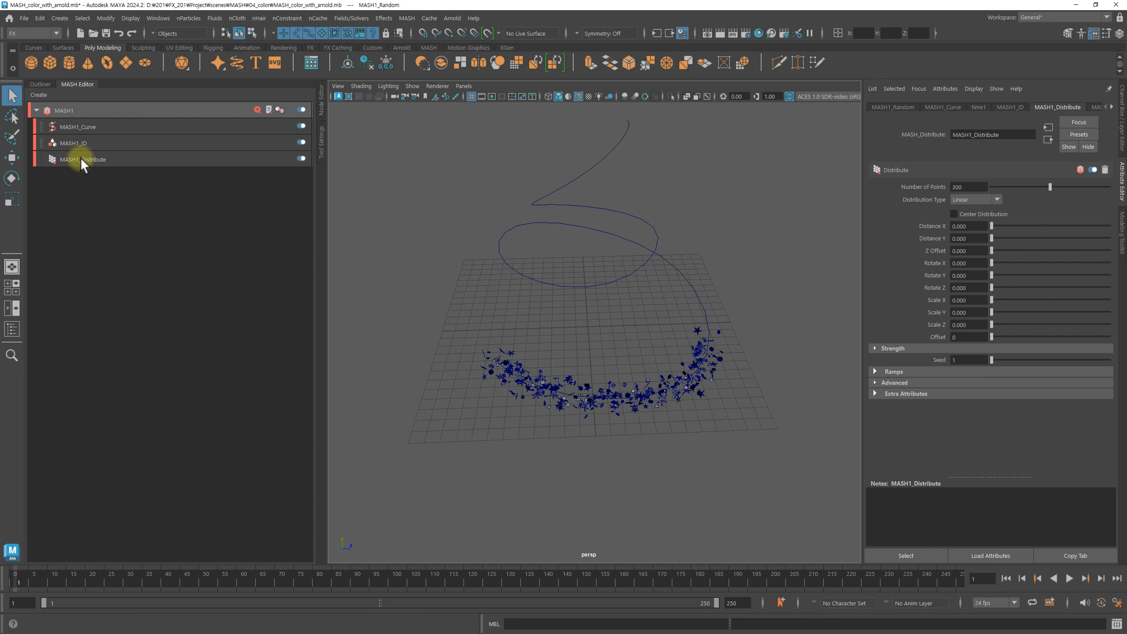
left_click(96, 140)
left_click(101, 127)
Restore the Outliner layout, reopen the MASH Editor, and dock it alongside the Outliner
left_click(12, 328)
left_click_drag(621, 269, 859, 272)
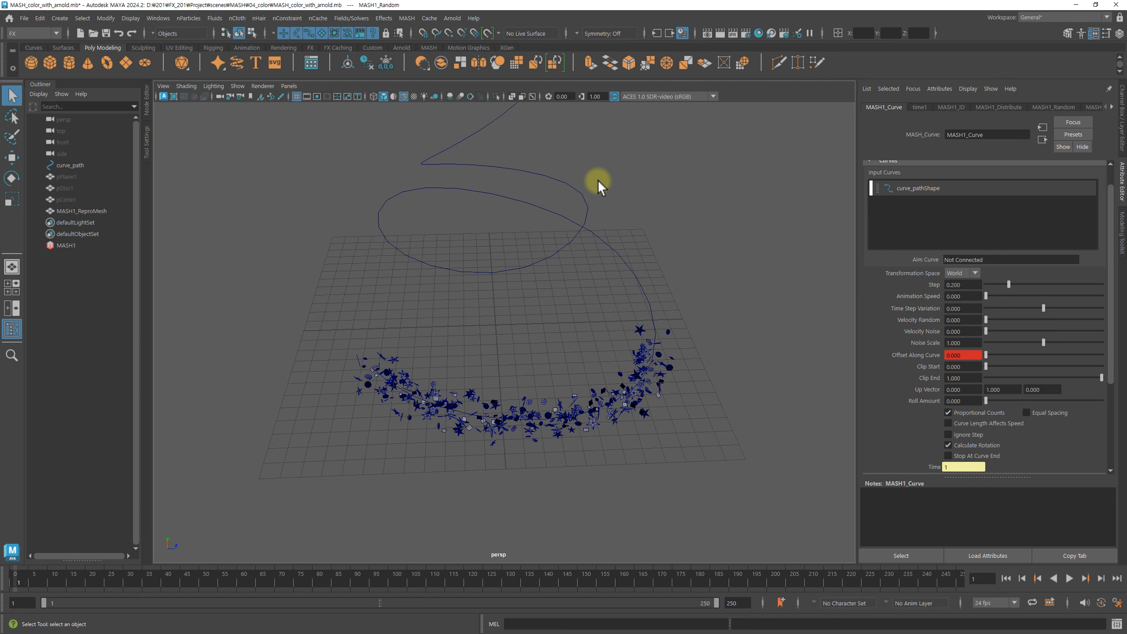
left_click(407, 18)
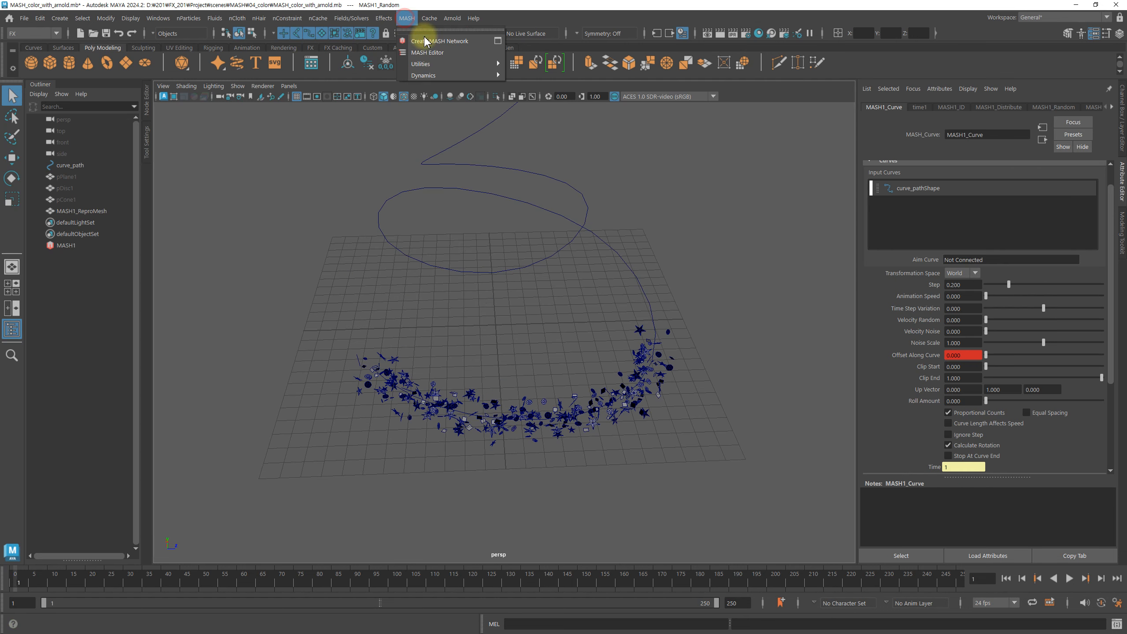
left_click(444, 53)
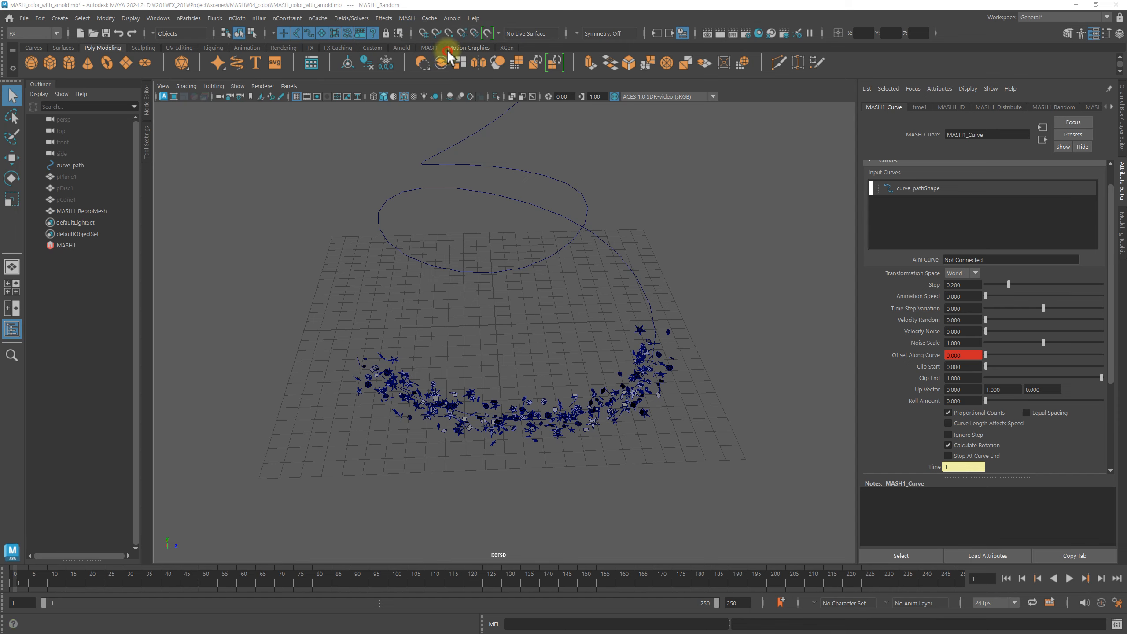
left_click_drag(398, 152, 117, 84)
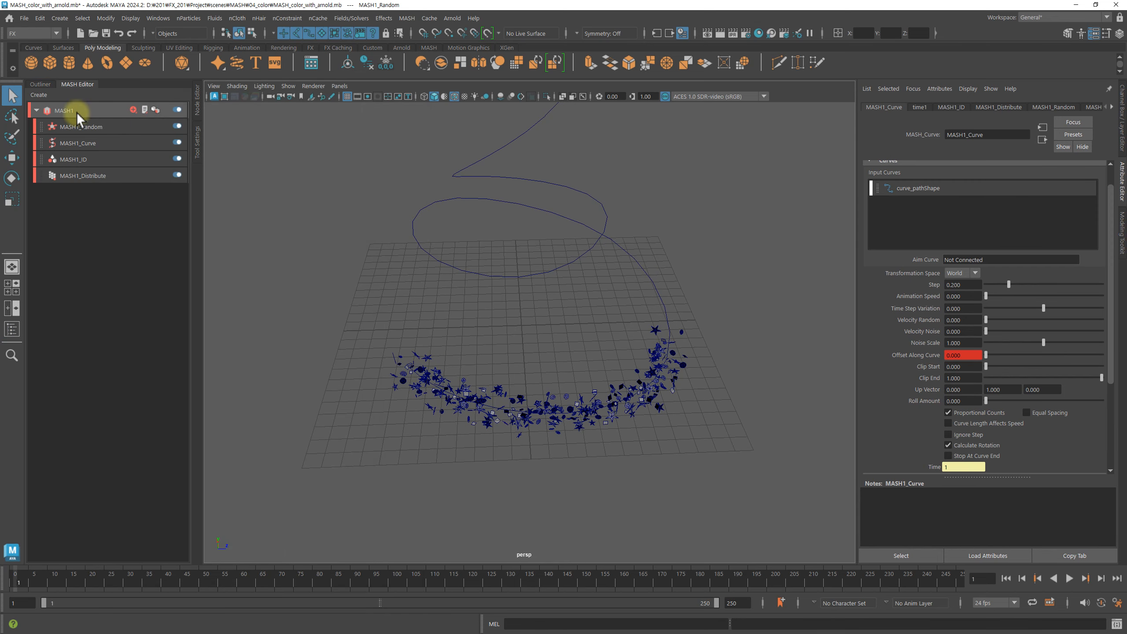
Display the MASH1_Random node's attributes and examine the scattered instances along the curve from several angles
left_click(145, 128)
right_click_drag(579, 303, 666, 311, "alt")
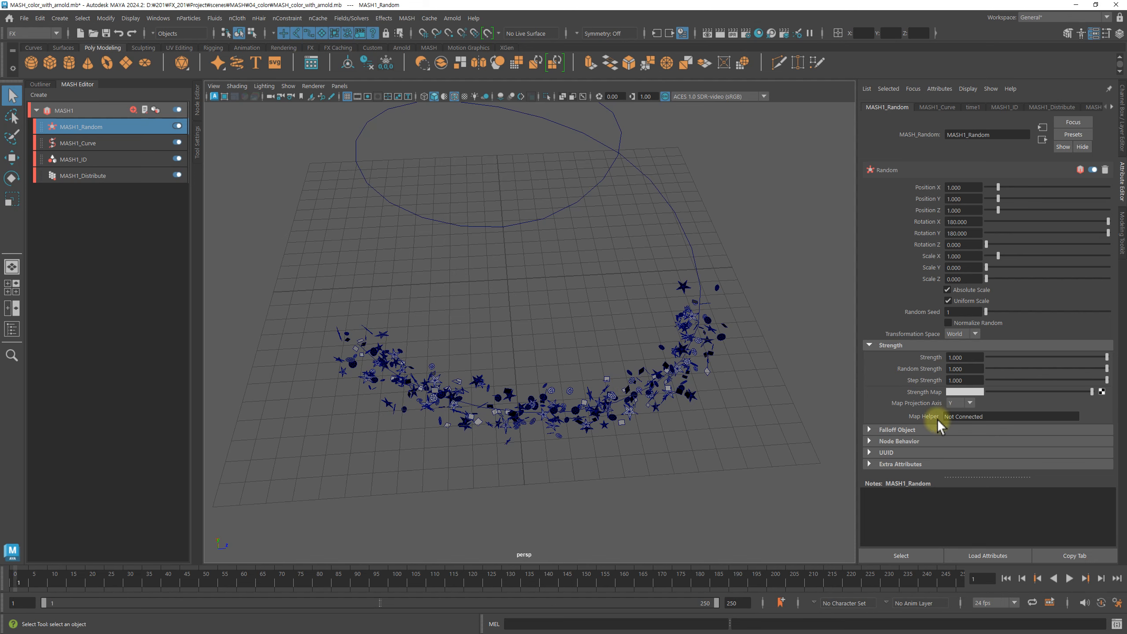
left_click_drag(728, 393, 612, 378, "alt")
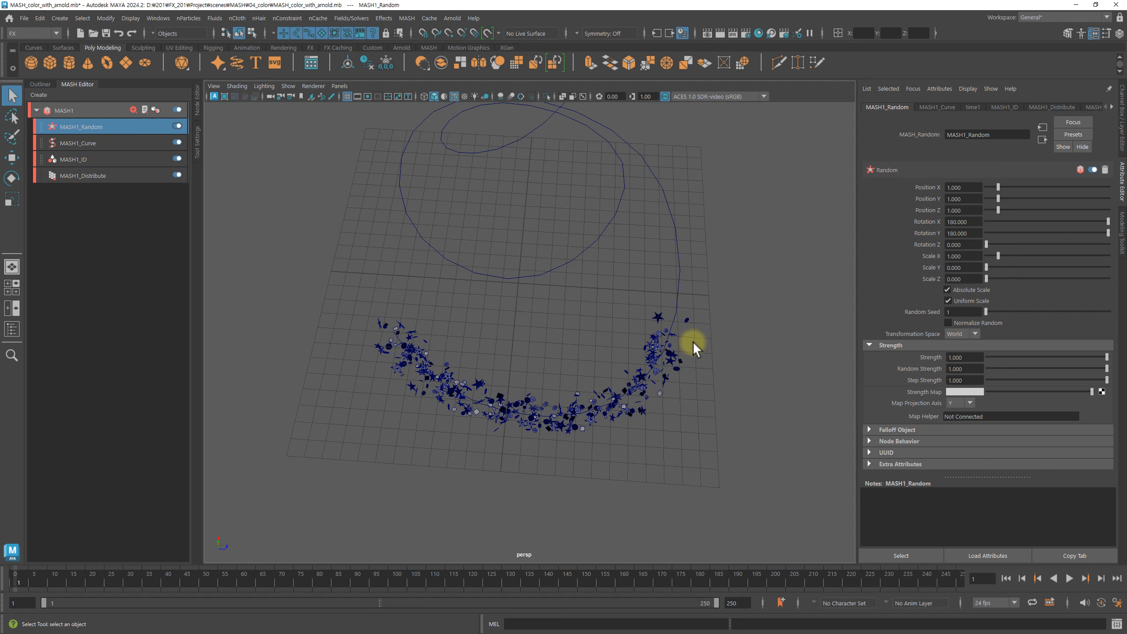
left_click_drag(693, 342, 532, 357, "alt")
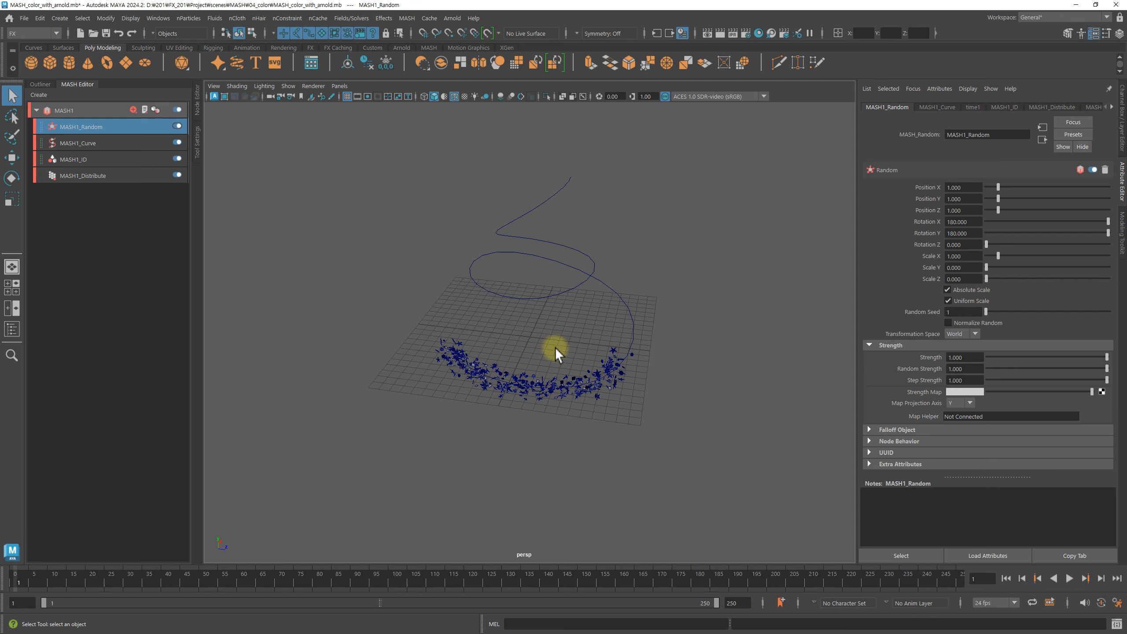
left_click_drag(606, 383, 476, 335, "alt")
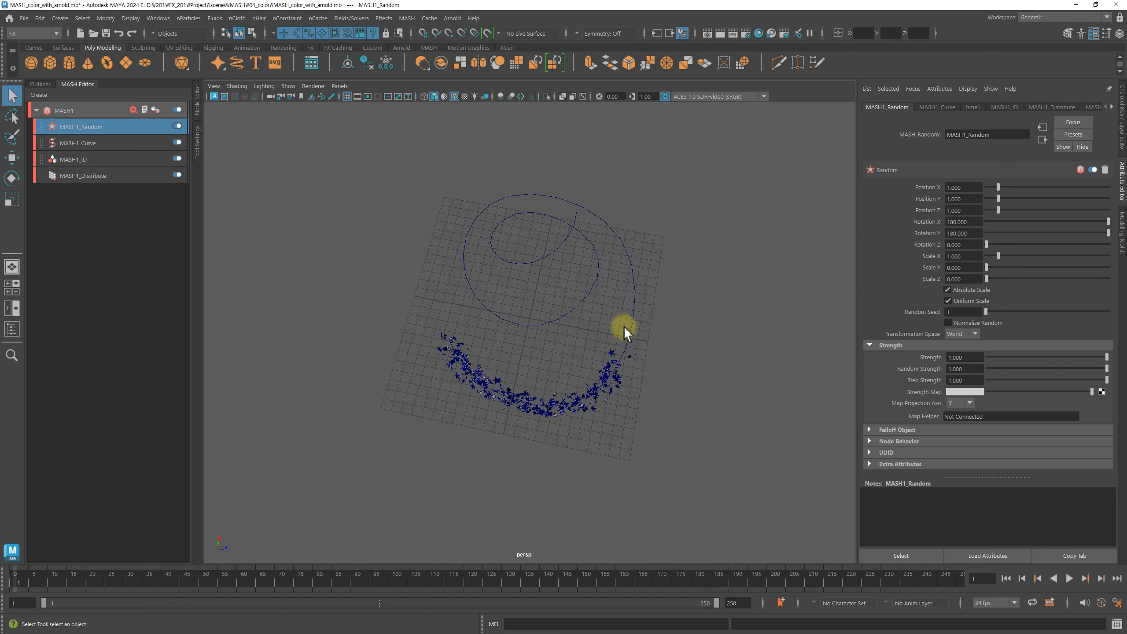
Create a polygon plane at the centre of the grid and display its channels for editing
left_click(129, 61)
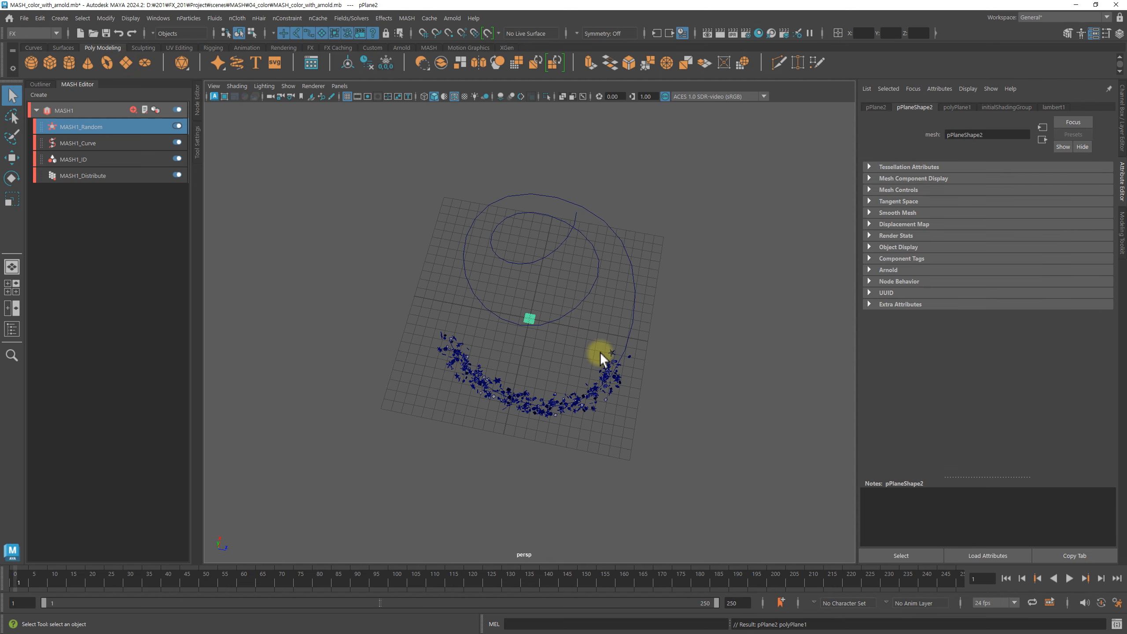
scroll(590, 336, "up", 3)
mouse_move(591, 336)
right_mouse_down("alt")
mouse_move(619, 350)
mouse_move(579, 343)
right_mouse_up("alt")
middle_click_drag(580, 343, 567, 302, "alt")
left_click_drag(567, 302, 563, 312, "alt")
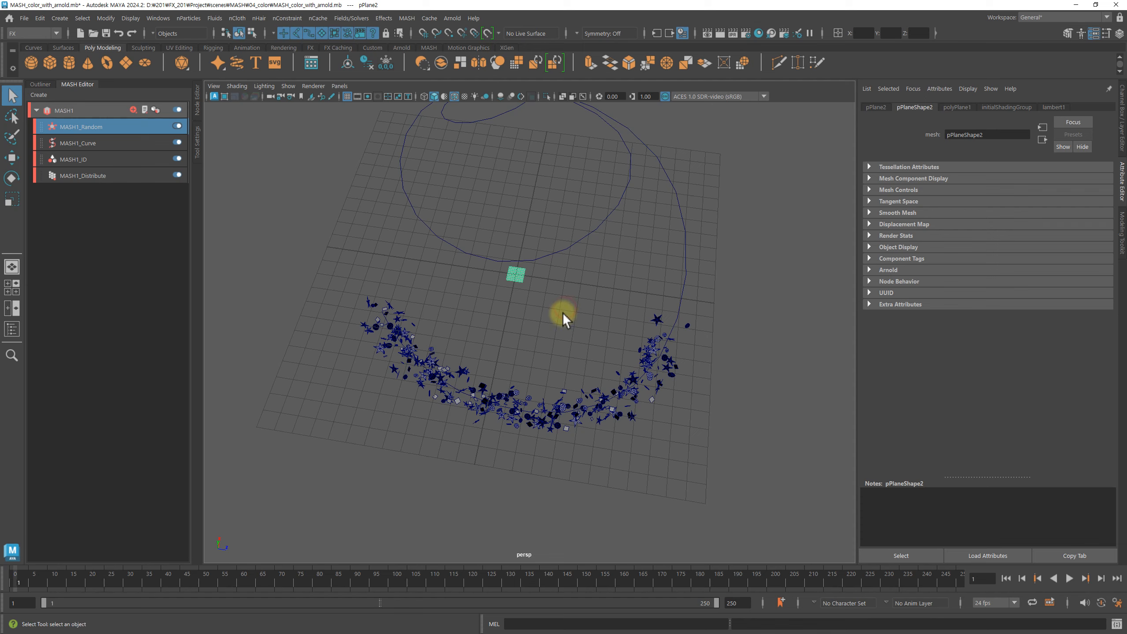
key("ctrl+a")
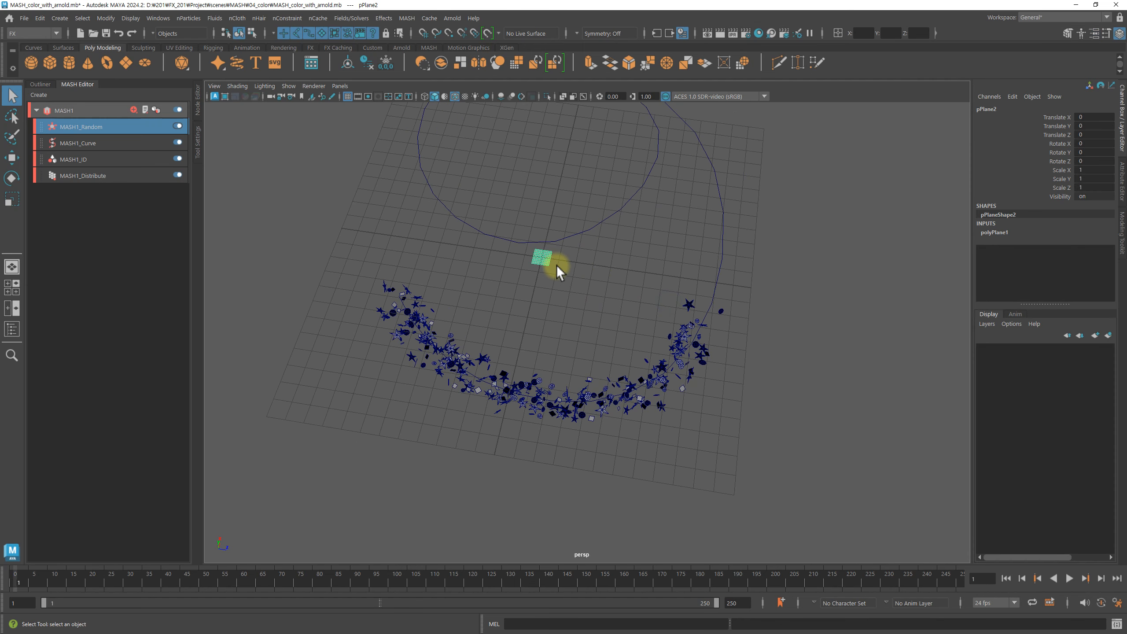
Set the new polygon plane's Width to 25, stretching it into a long strip across the grid
left_click(997, 232)
left_click(1059, 249)
middle_click_drag(728, 281, 826, 285)
left_click_drag(826, 284, 729, 345, "alt")
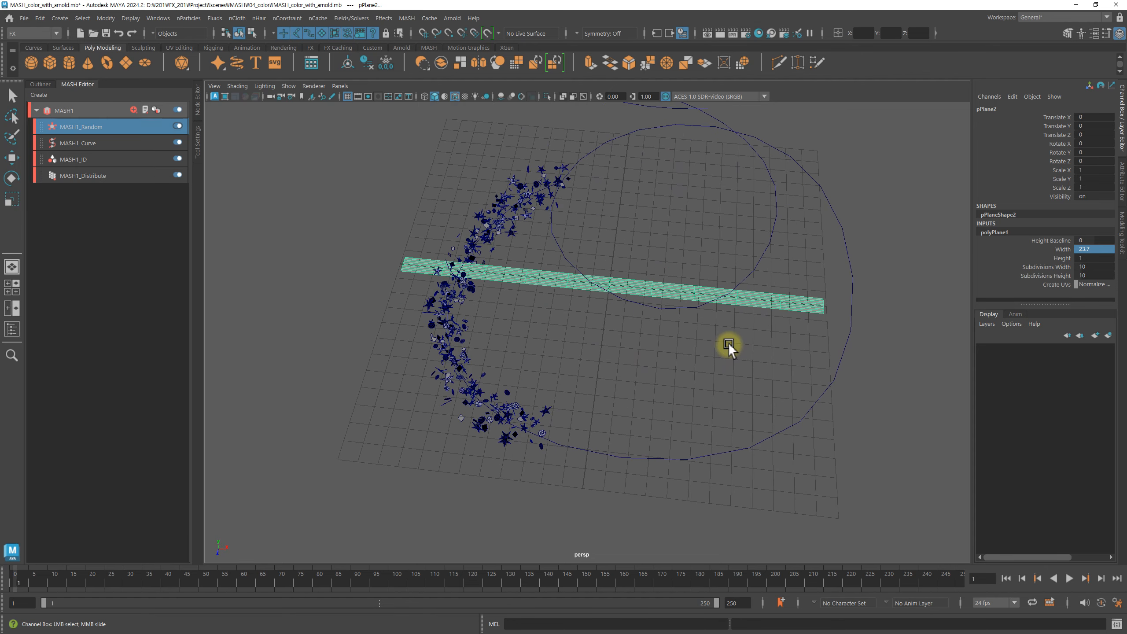
key("2")
key("5")
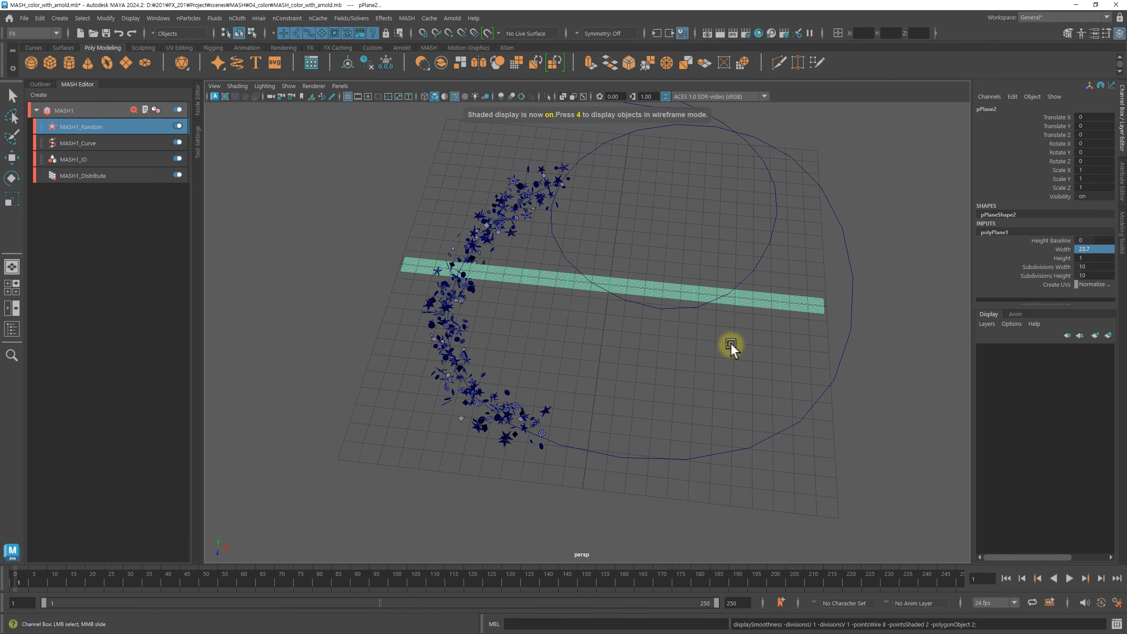
double_click(1091, 249)
type("2")
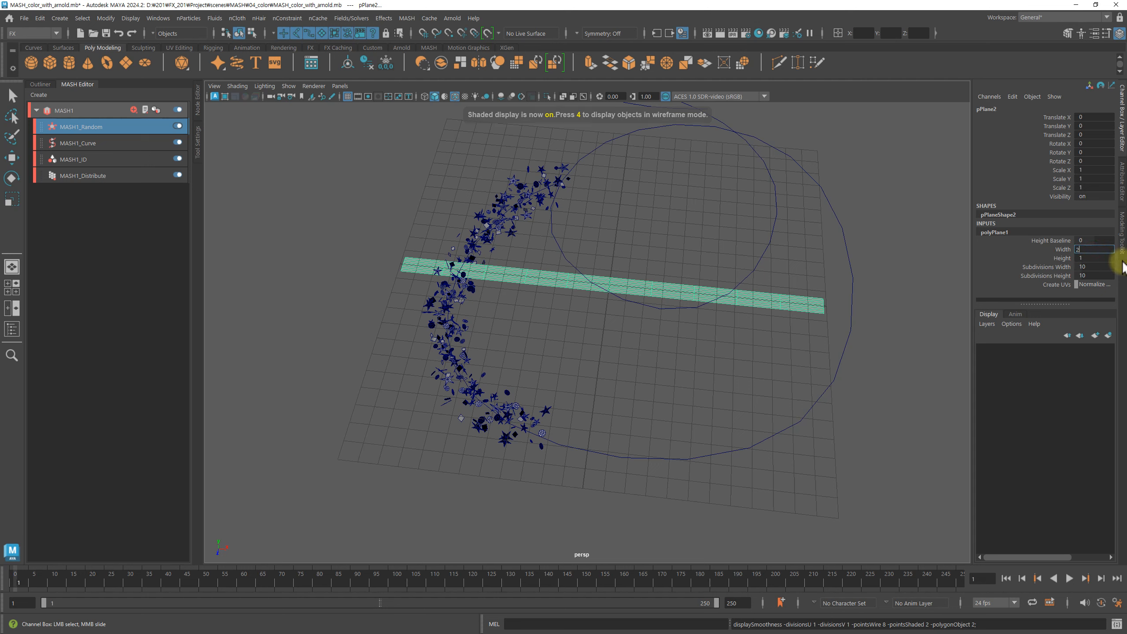
type("5")
Set the polygon plane's Height to 3 and check the strip's size against the scattered instances
left_click(1088, 259)
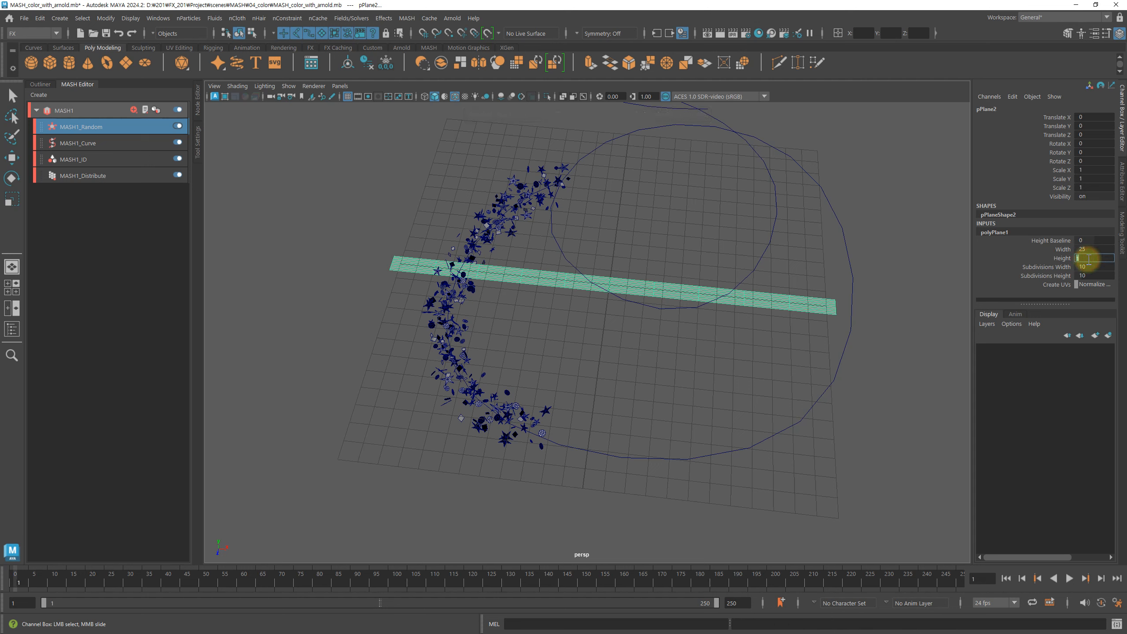
type("3")
key("Return")
left_click_drag(817, 381, 739, 409, "alt")
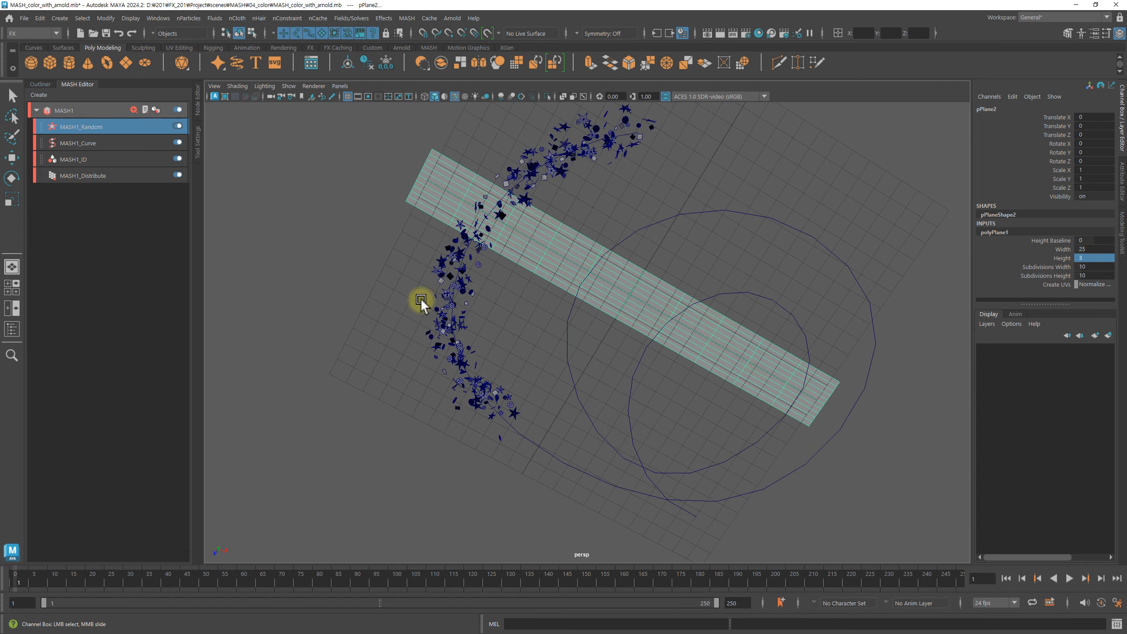
left_click_drag(656, 309, 801, 388, "alt")
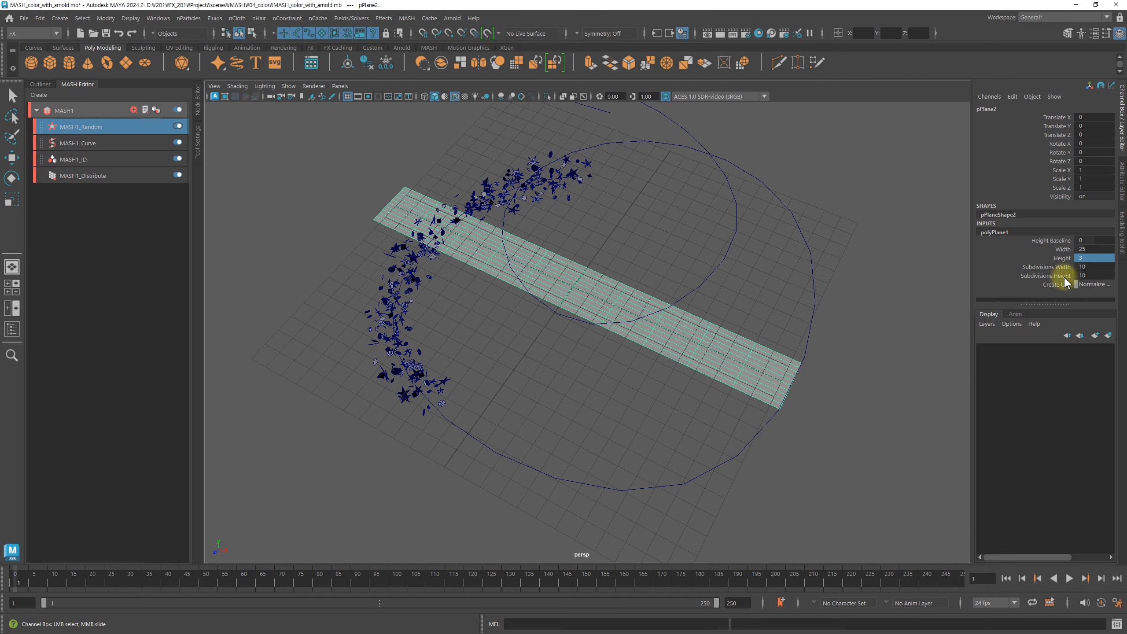
Set the polygon plane's Subdivisions Width to 50 and Subdivisions Height to 5
left_click(1047, 267)
middle_click_drag(611, 319, 805, 392)
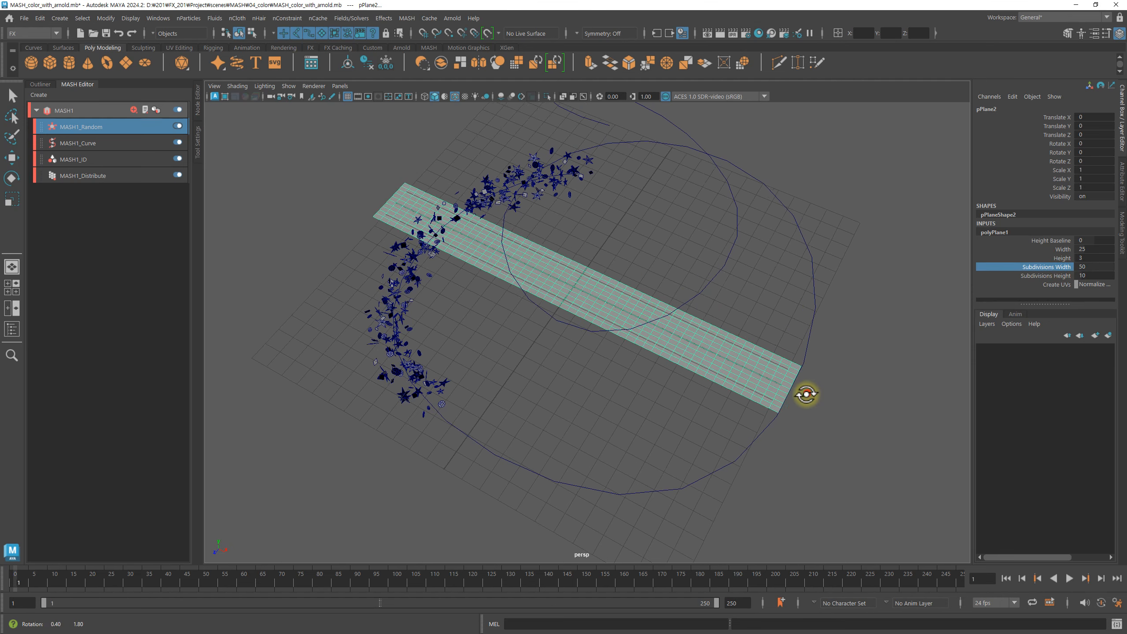
left_click(1056, 274)
middle_click_drag(869, 296, 842, 296)
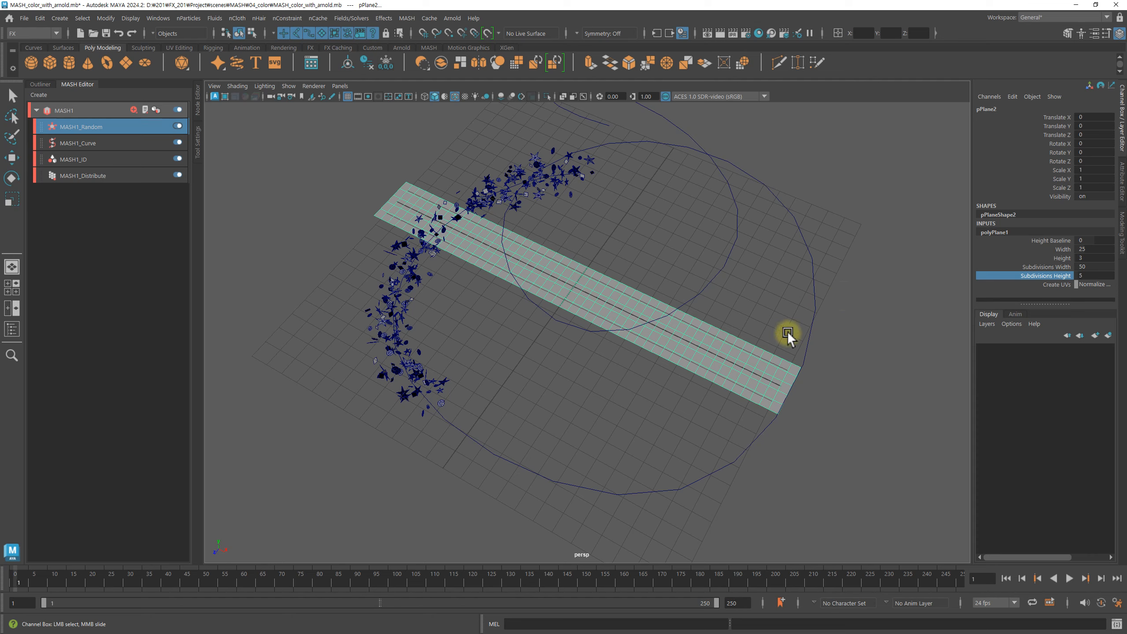
left_click_drag(788, 335, 690, 345, "alt")
Switch to the Rigging menu set and apply a Curve Warp deformer to the plane using the curve_path spiral
key("w")
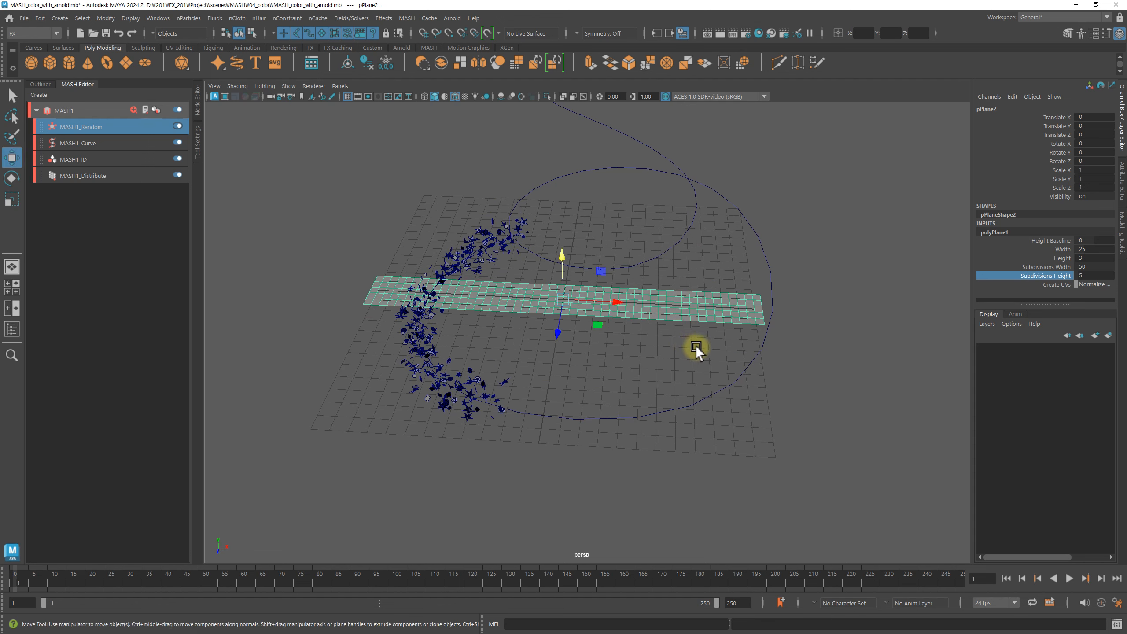
left_click_drag(750, 369, 591, 311, "alt")
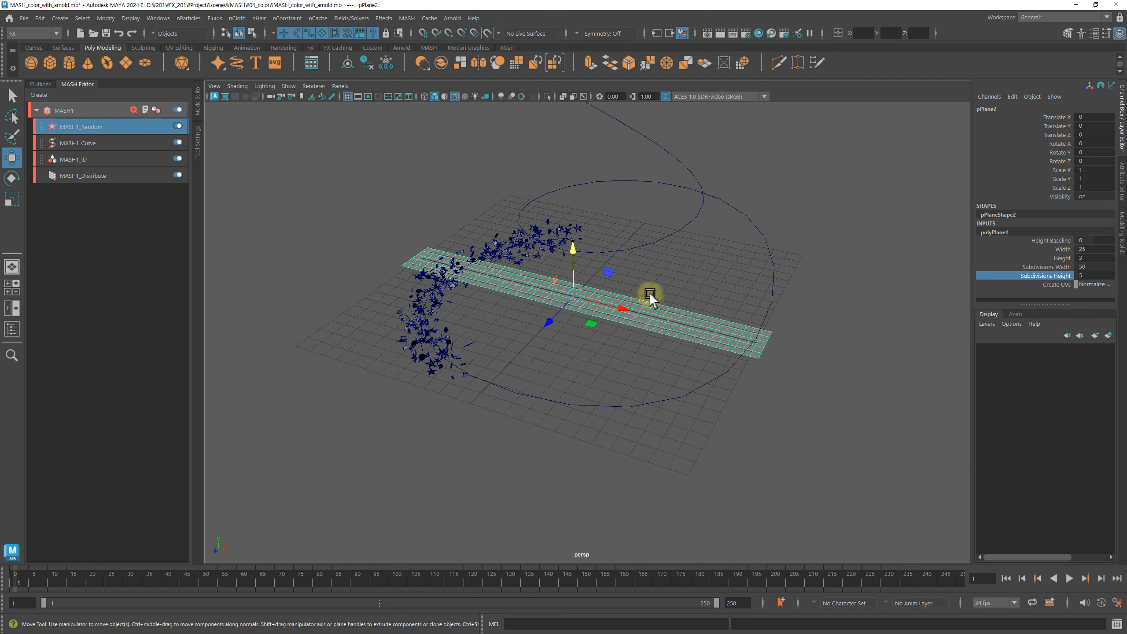
left_click_drag(805, 310, 656, 358, "alt")
left_click(692, 391, "shift")
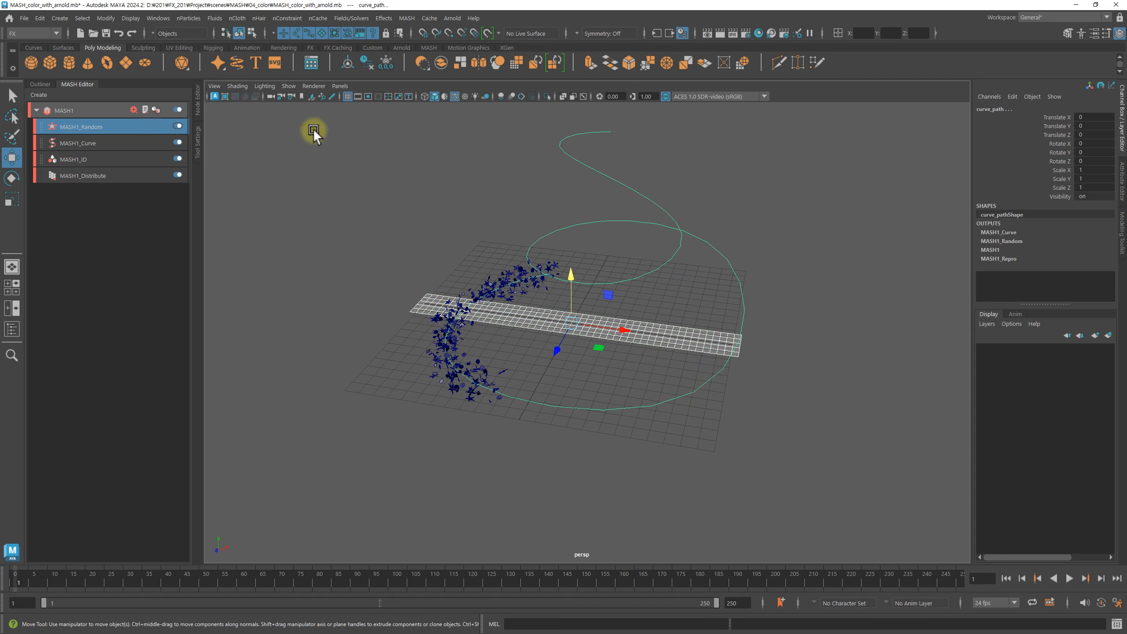
left_click(16, 33)
left_click(39, 55)
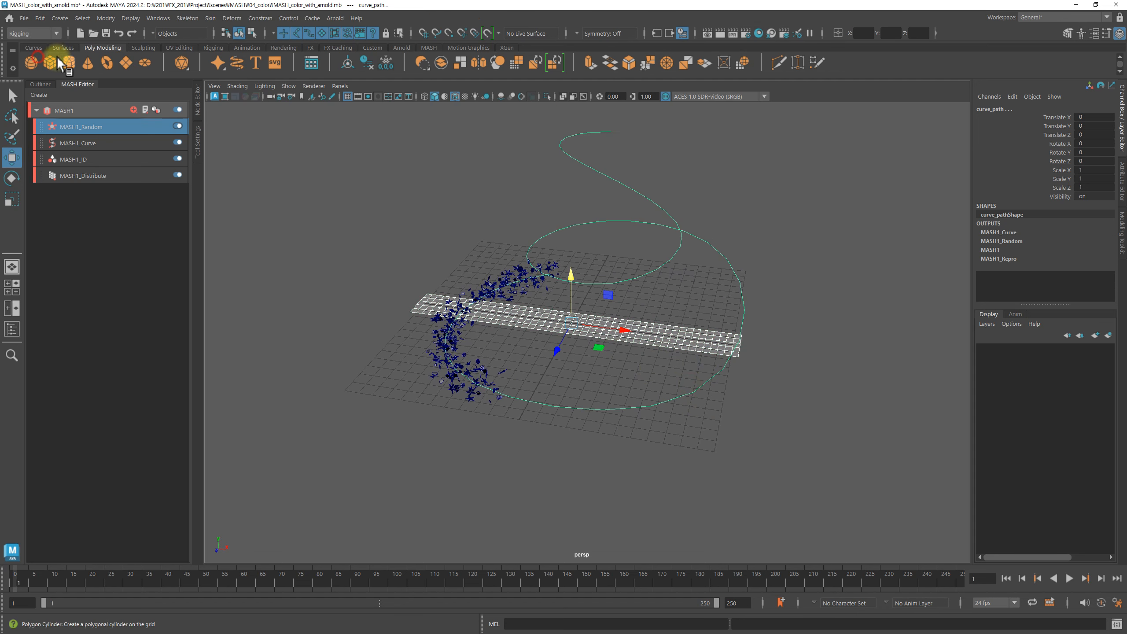
left_click(233, 19)
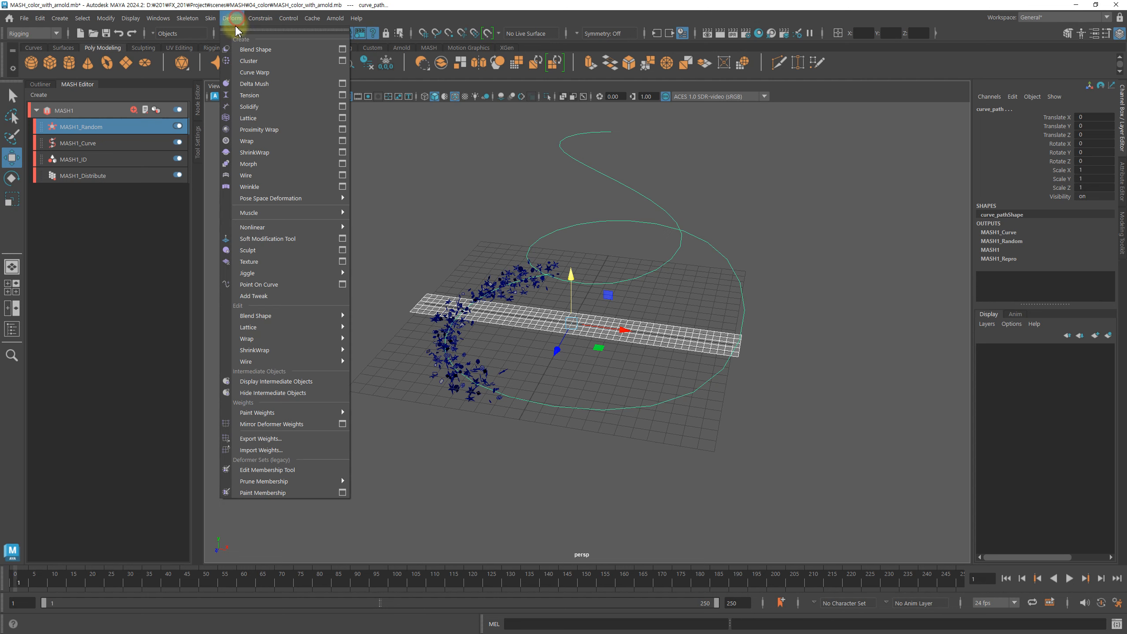
left_click(299, 75)
left_click_drag(641, 371, 589, 397, "alt")
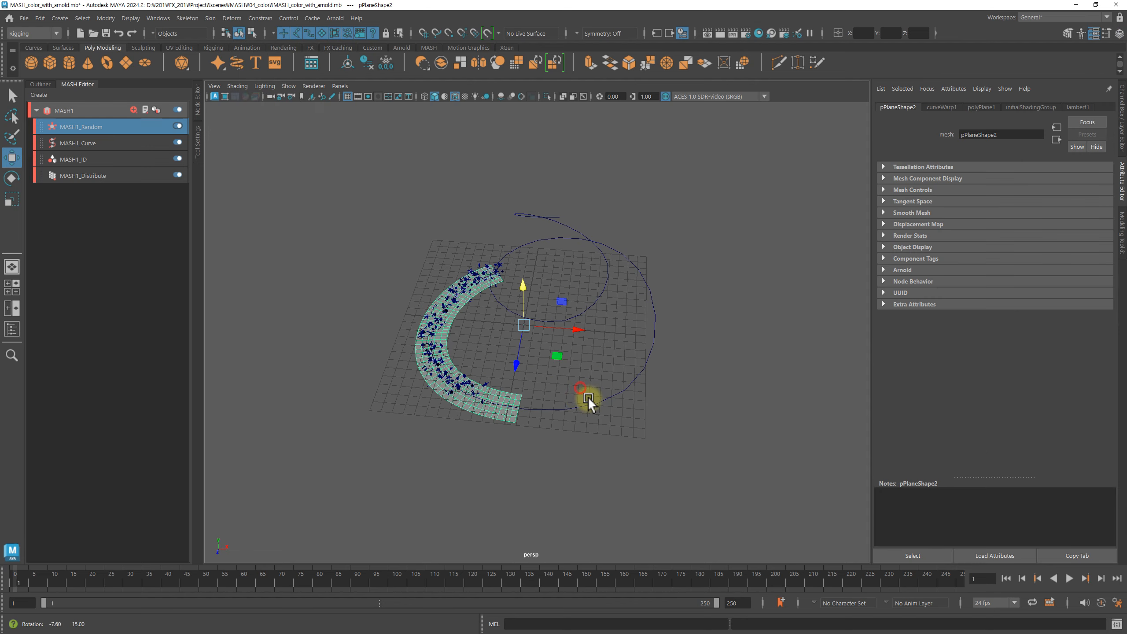
Scrub back to frame 1, compare the warped plane with the instances from several angles, and display the curveWarp1 attributes
left_click_drag(84, 578, 4, 597)
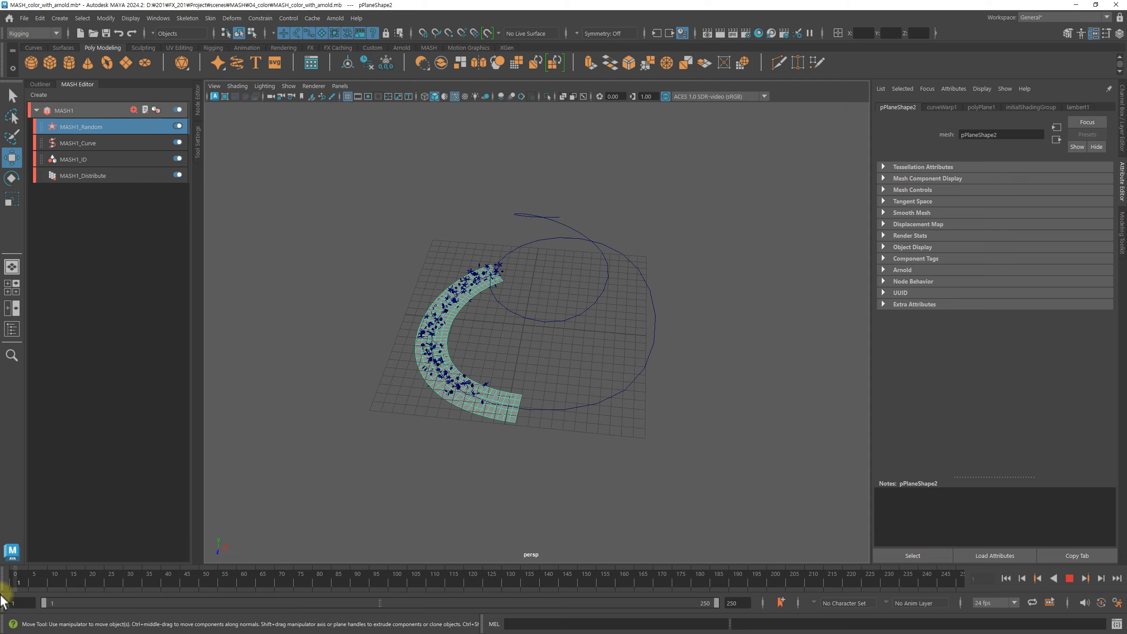
left_click_drag(464, 457, 674, 370, "alt")
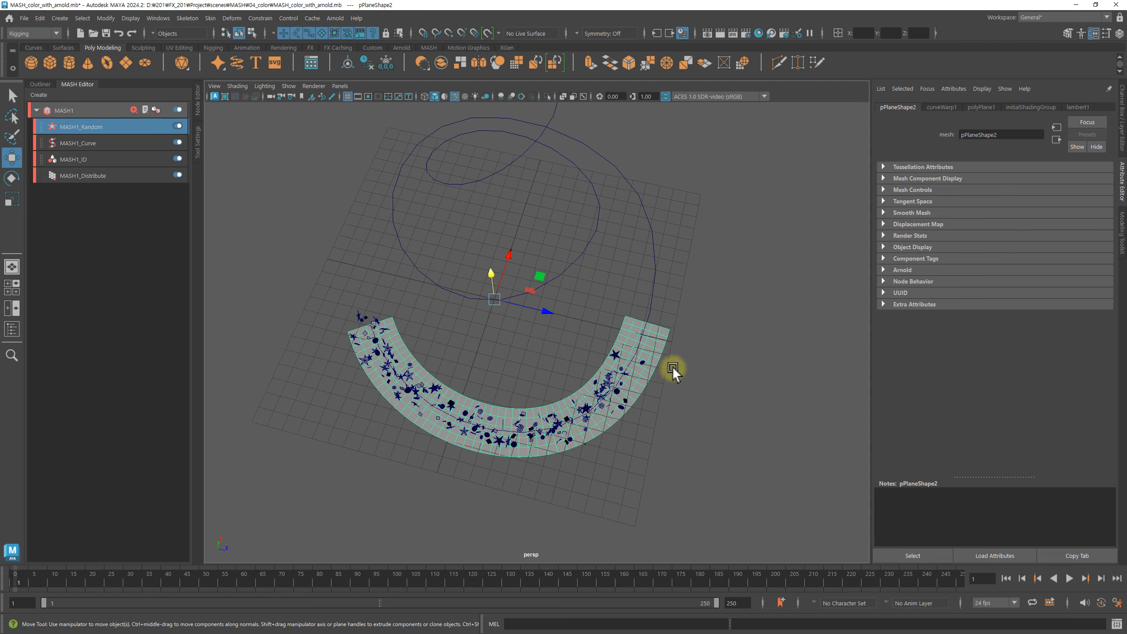
left_click_drag(482, 371, 677, 332, "alt")
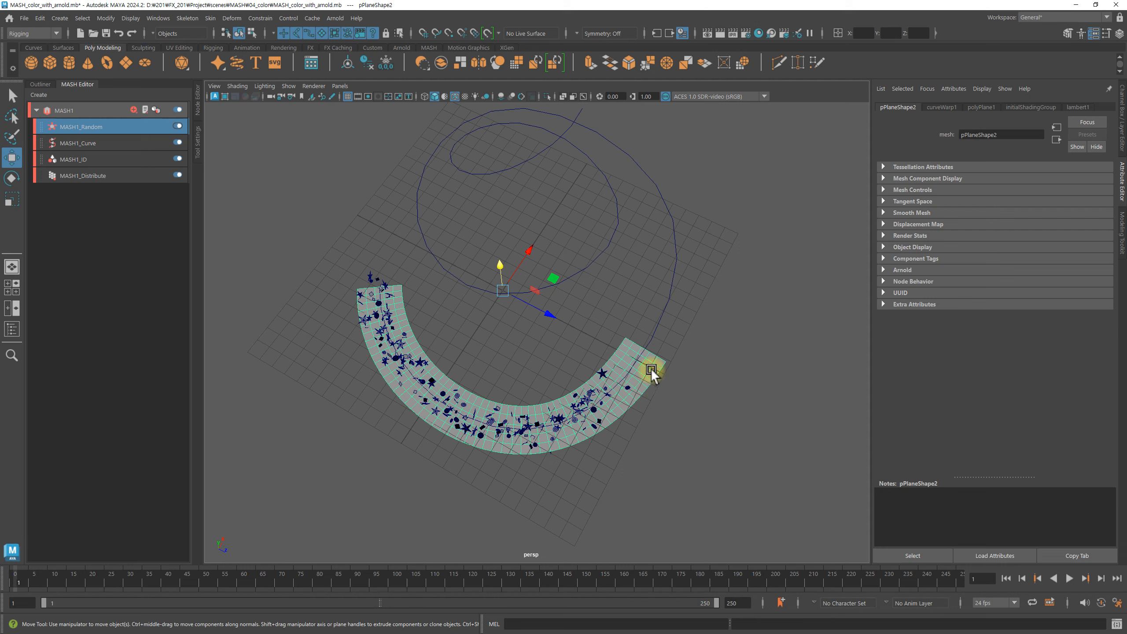
left_click(942, 107)
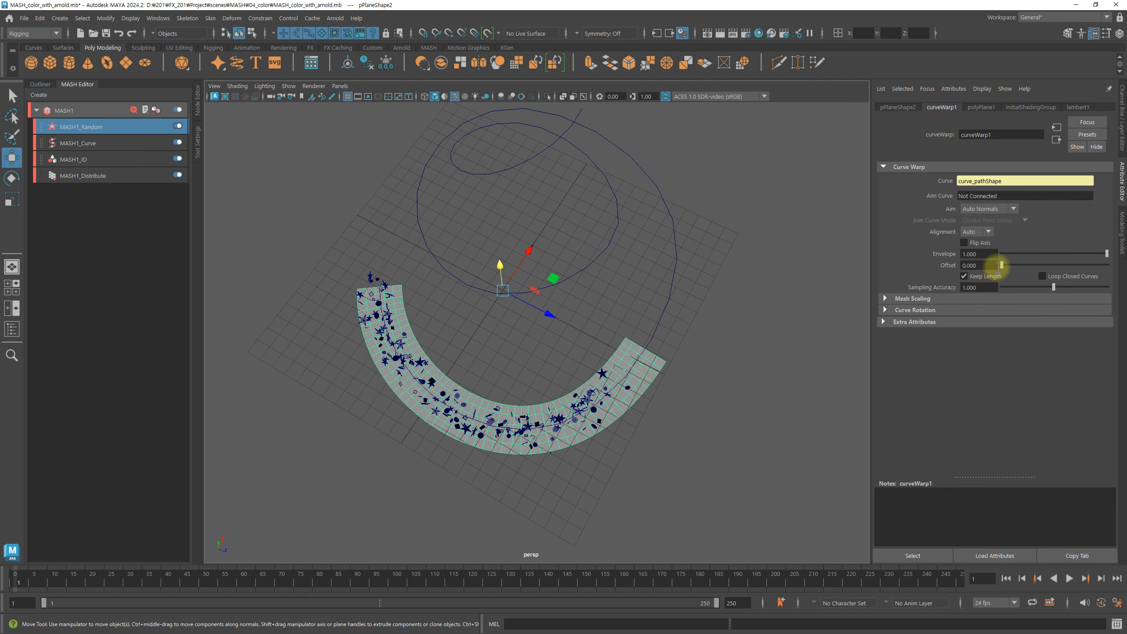
Set a key on the Curve Warp Offset at 0 on frame 1
left_click_drag(1000, 264, 963, 266)
right_click_drag(706, 371, 595, 387, "alt")
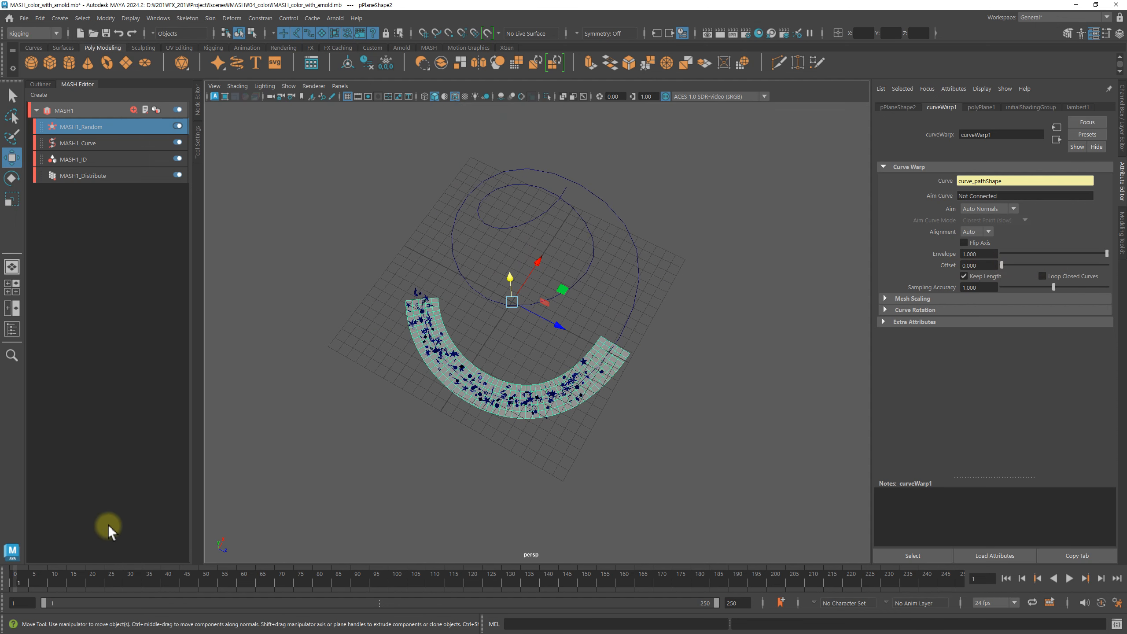
right_click(950, 266)
left_click(971, 284)
right_click_drag(817, 311, 734, 322, "alt")
middle_click_drag(676, 335, 643, 362, "alt")
left_click_drag(643, 362, 653, 328, "alt")
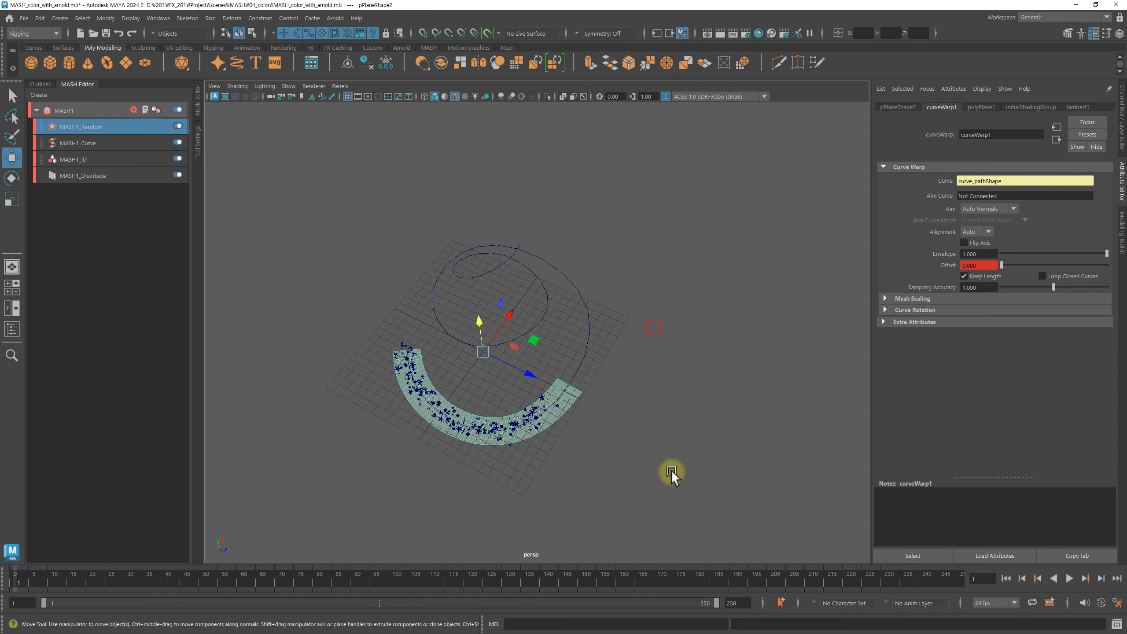
At frame 250, match the warped plane to the instances by setting the Curve Warp Offset to 0.8, and key it
left_click_drag(730, 575, 965, 585)
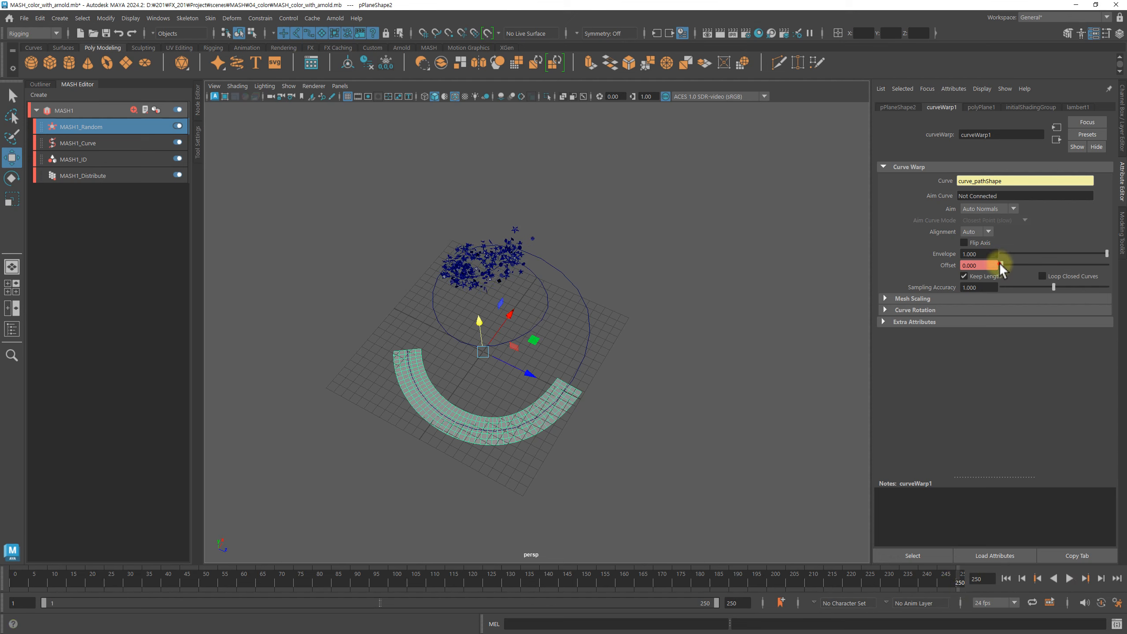
left_click_drag(1001, 265, 1059, 268)
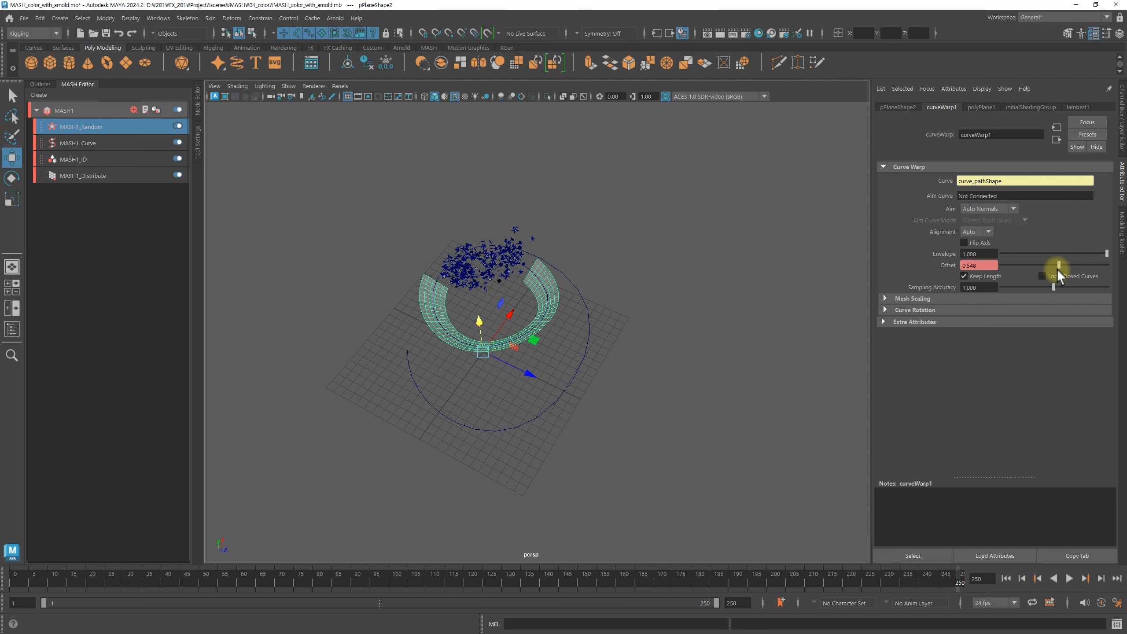
left_click_drag(672, 265, 792, 245, "alt")
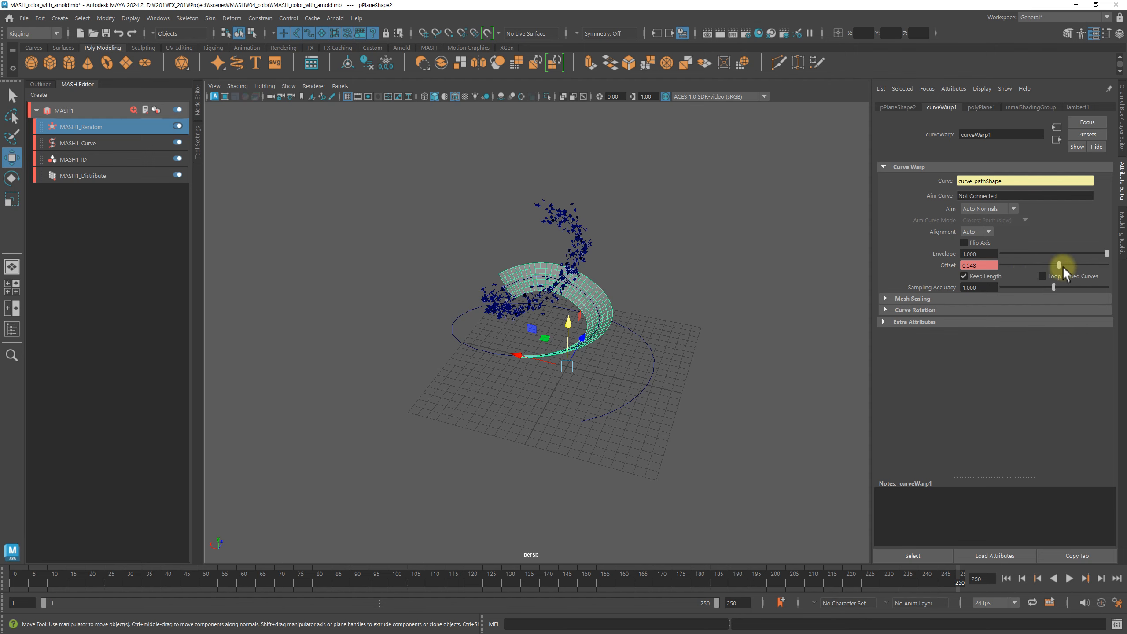
left_click_drag(1064, 266, 1083, 267)
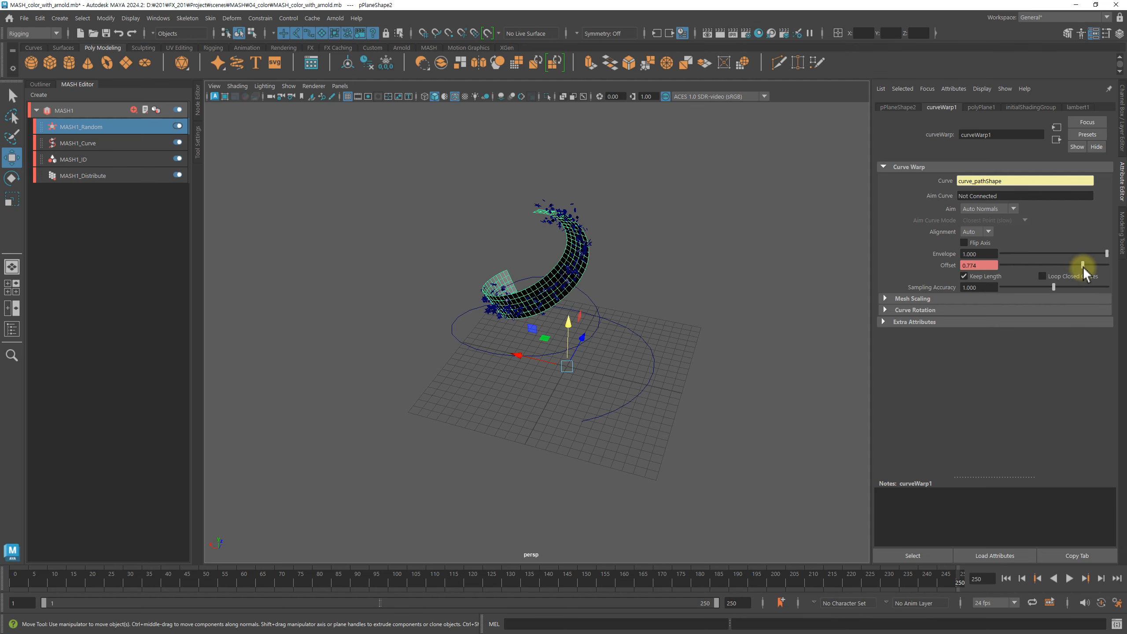
left_click_drag(583, 281, 1020, 294, "alt")
left_click_drag(1085, 262, 1084, 265)
left_click(993, 267)
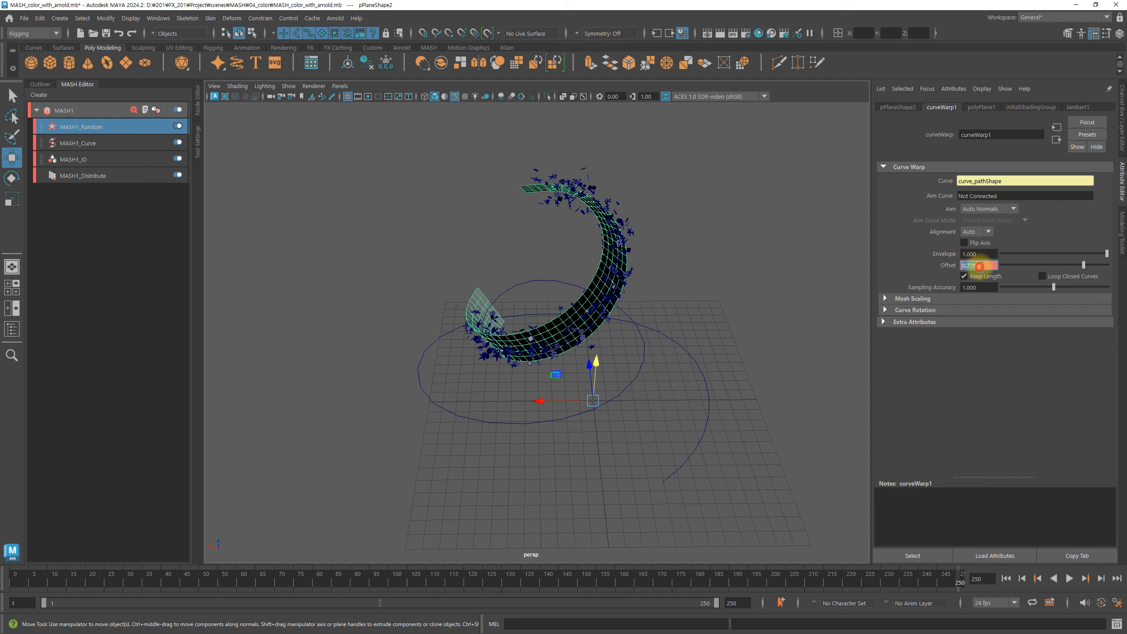
double_click(980, 265)
type(".8")
key("Return")
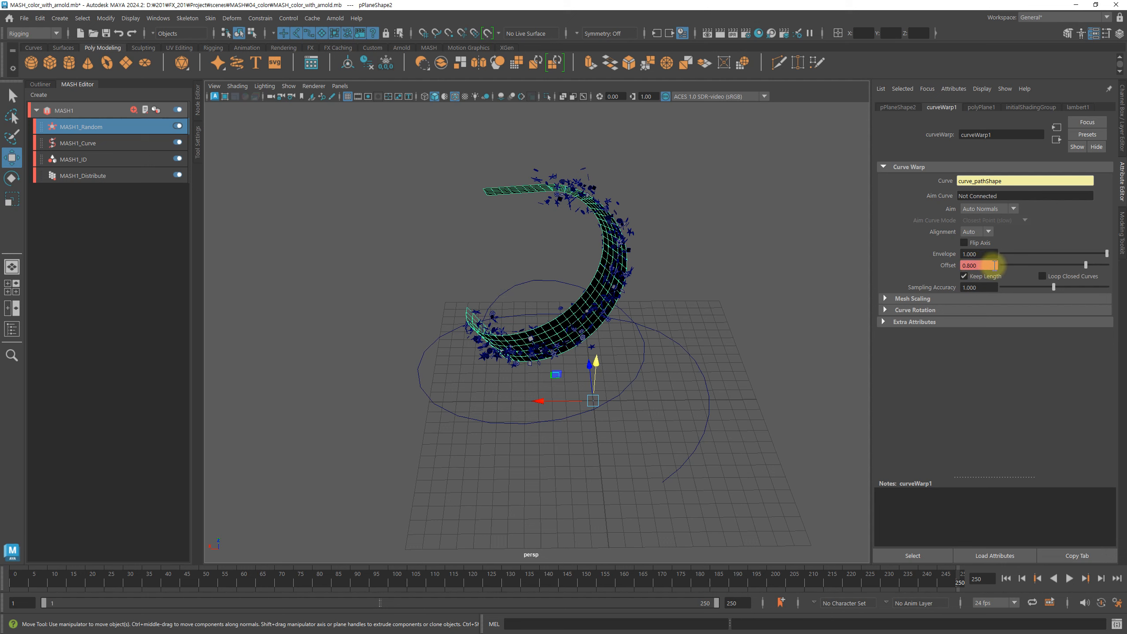
right_click(944, 268)
left_click(963, 284)
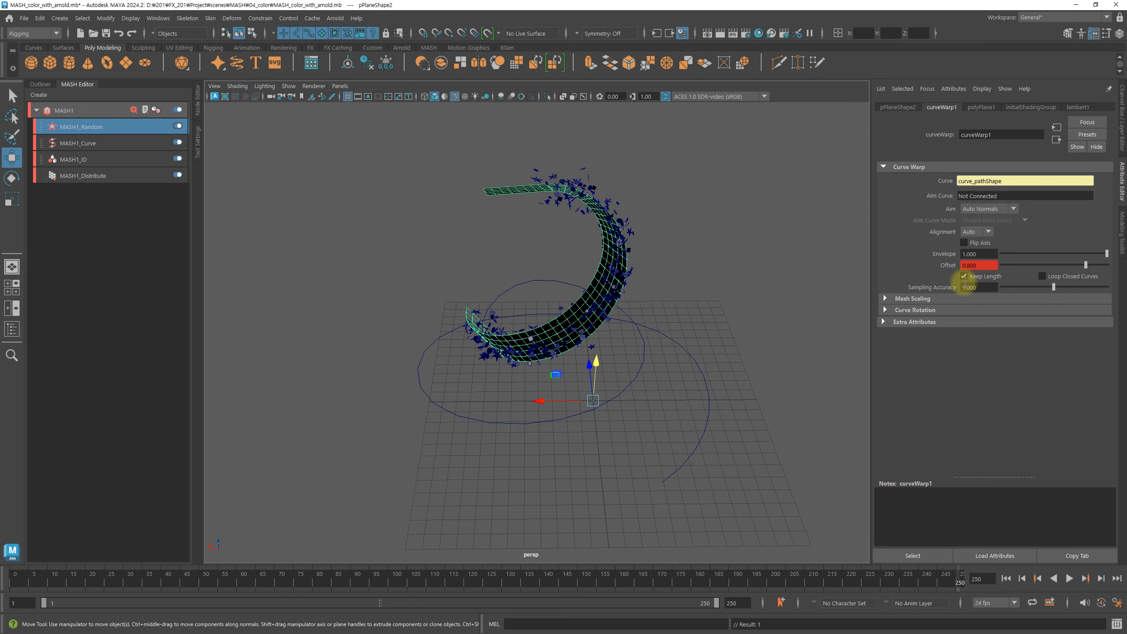
Make the curveWarp1 Offset animation curve linear in the Graph Editor and close the editor
left_click(158, 18)
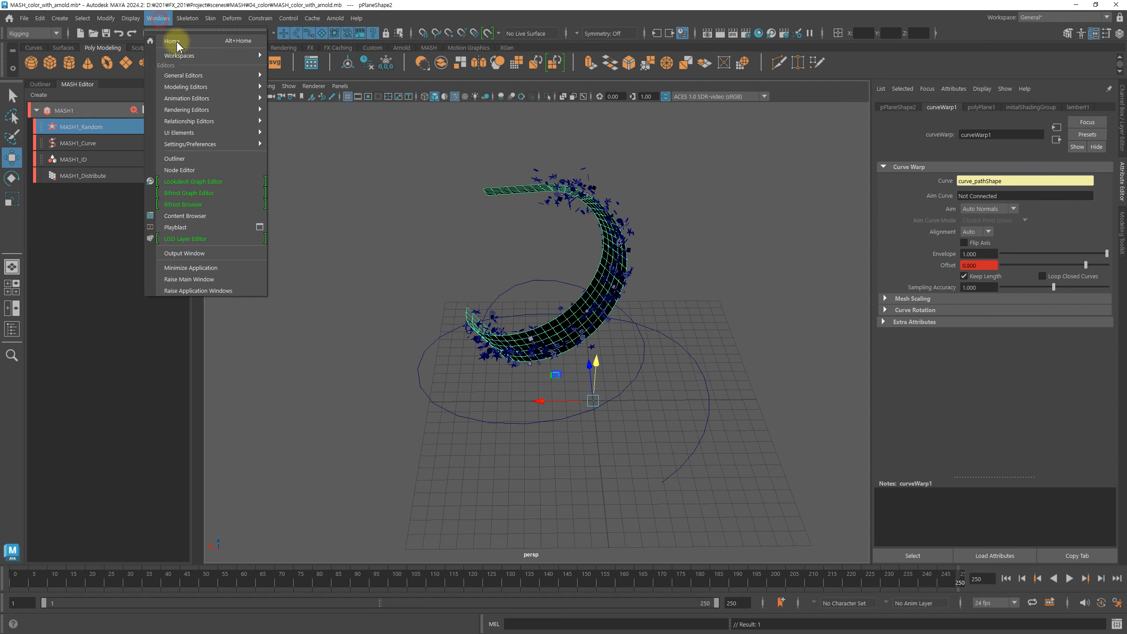
mouse_move(262, 100)
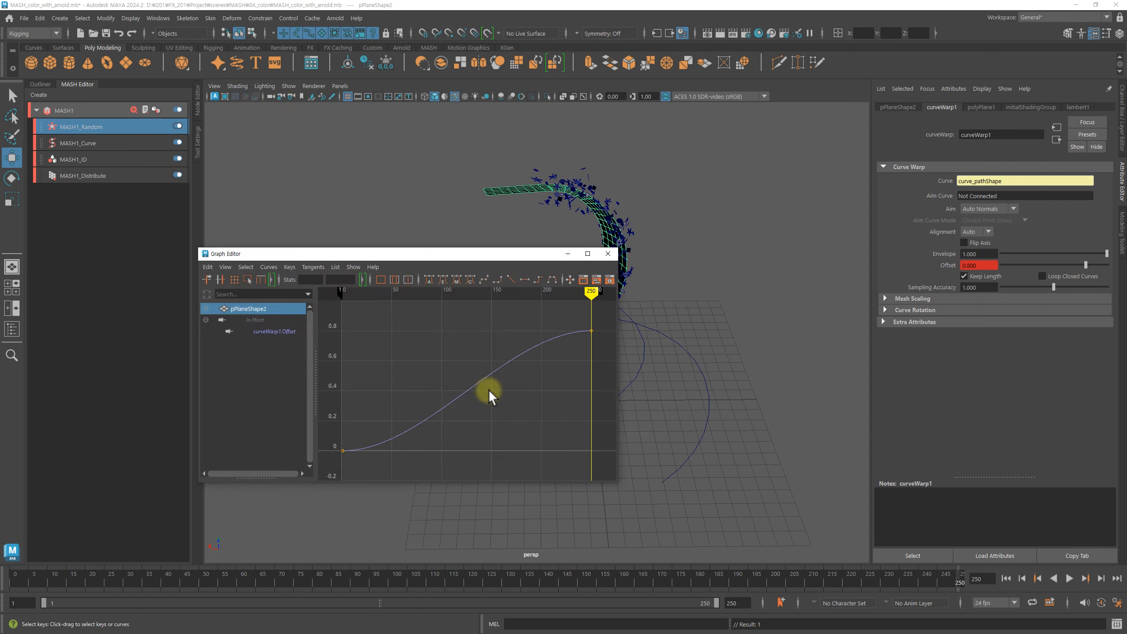
left_click(511, 280)
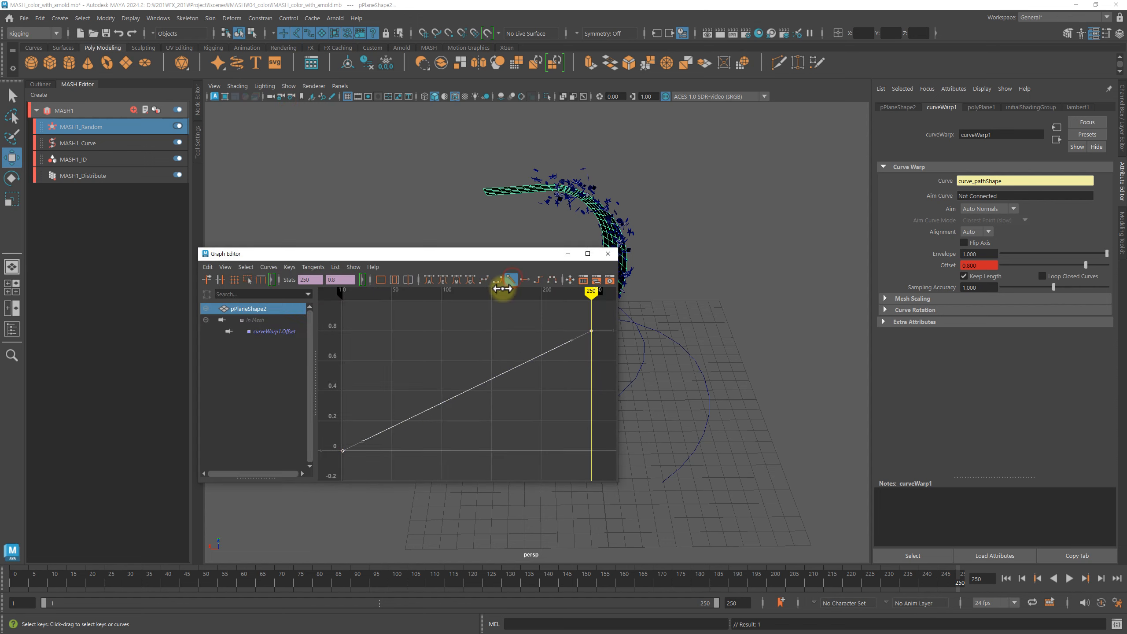
left_click(608, 254)
Scrub the timeline between frames 1 and 250 to compare the plane's movement with the instances along the spiral
left_click_drag(205, 592, 2, 588)
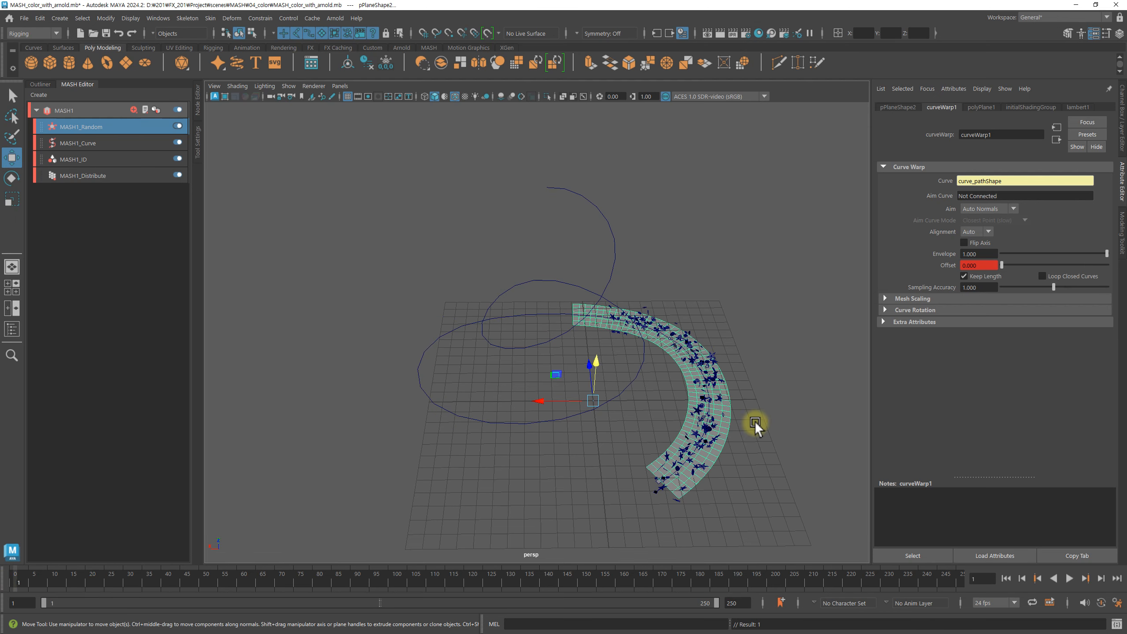
left_click_drag(758, 430, 758, 466, "alt")
left_click_drag(40, 580, 995, 559)
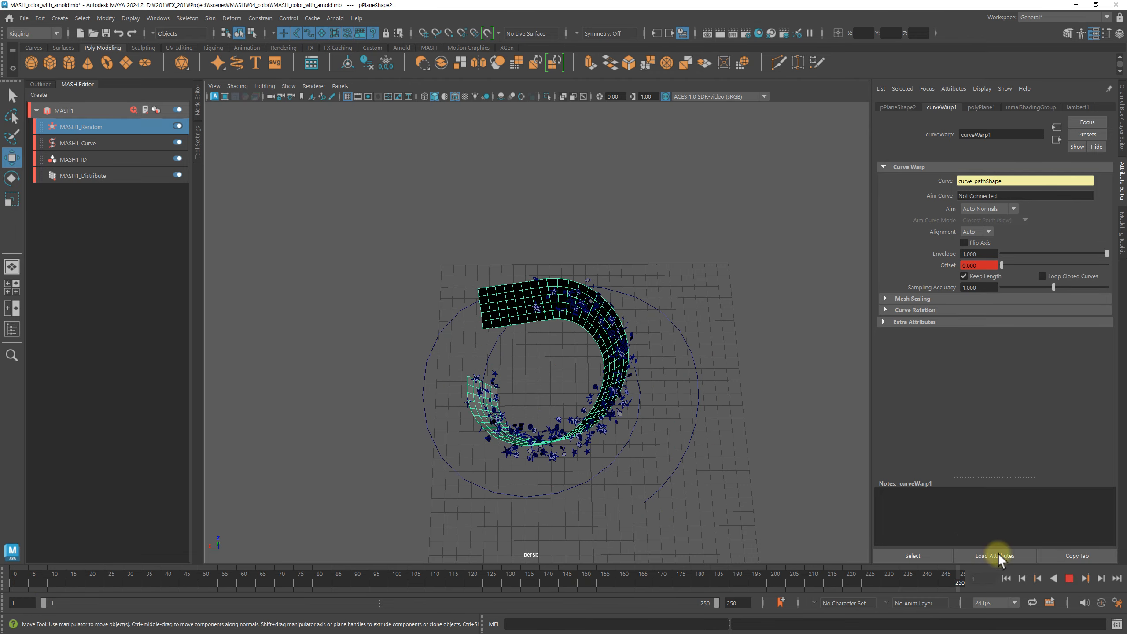
left_click_drag(680, 426, 662, 387, "alt")
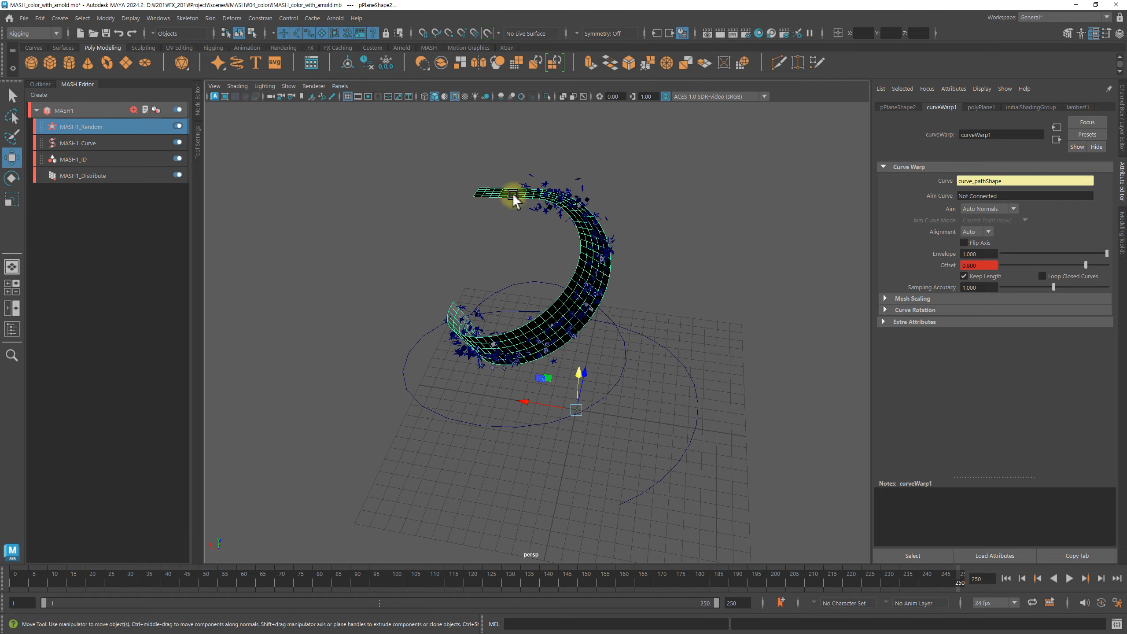
left_click_drag(665, 262, 692, 273, "alt")
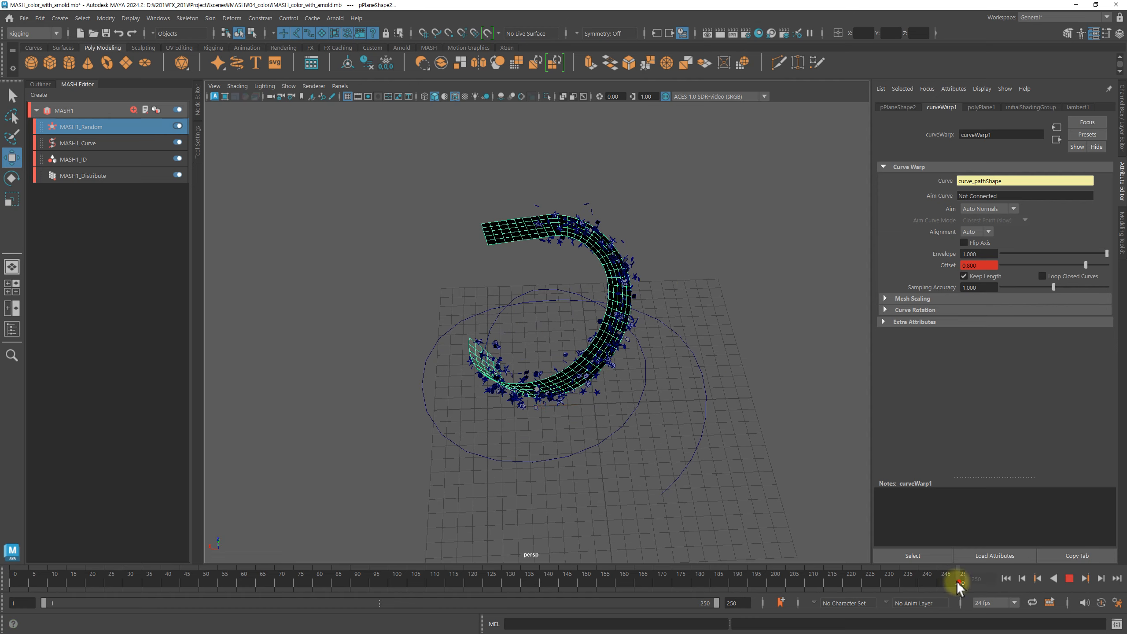
left_click_drag(956, 584, 7, 496)
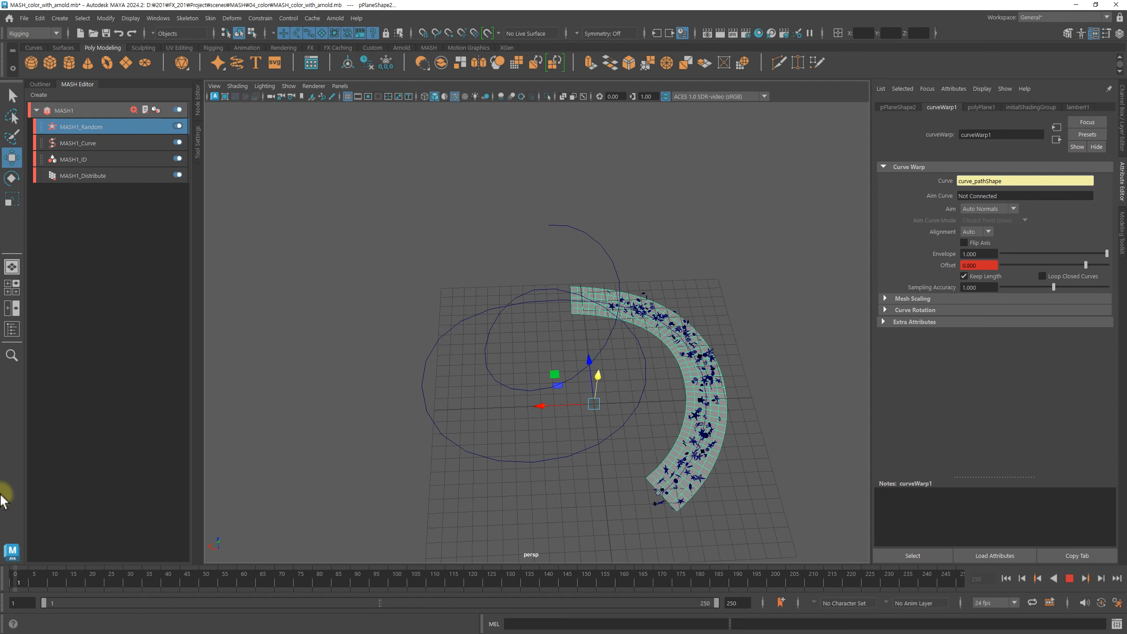
Assign a new Lambert material to the warped plane and map a Ramp texture to its Color
left_click_drag(800, 335, 602, 385, "alt")
left_click(594, 383)
right_click_drag(591, 383, 693, 533)
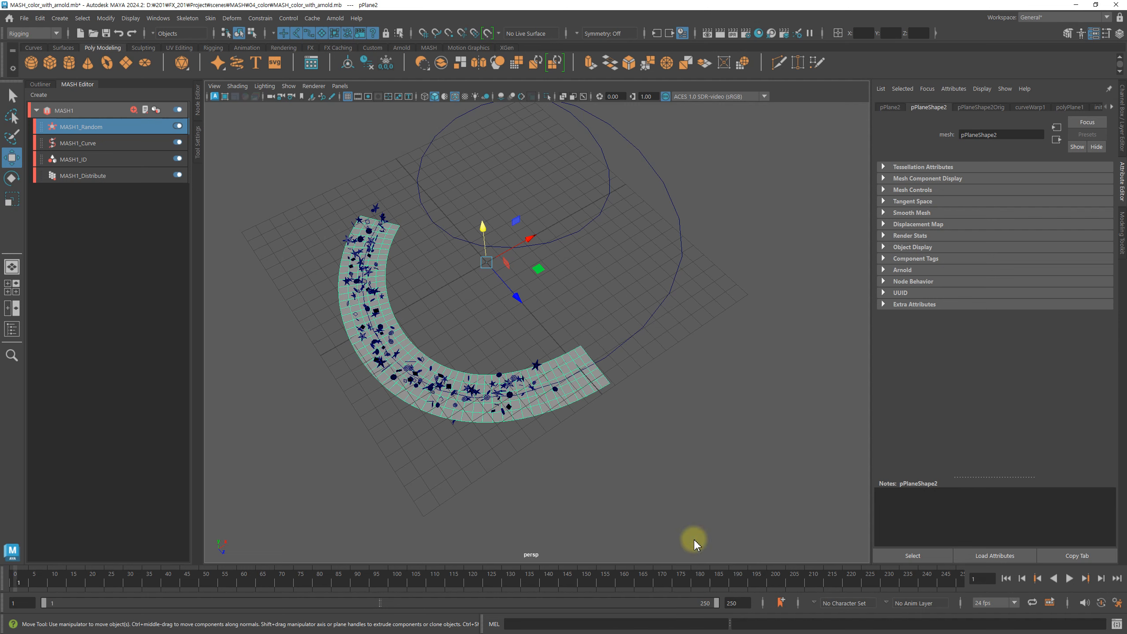
left_click(1103, 230)
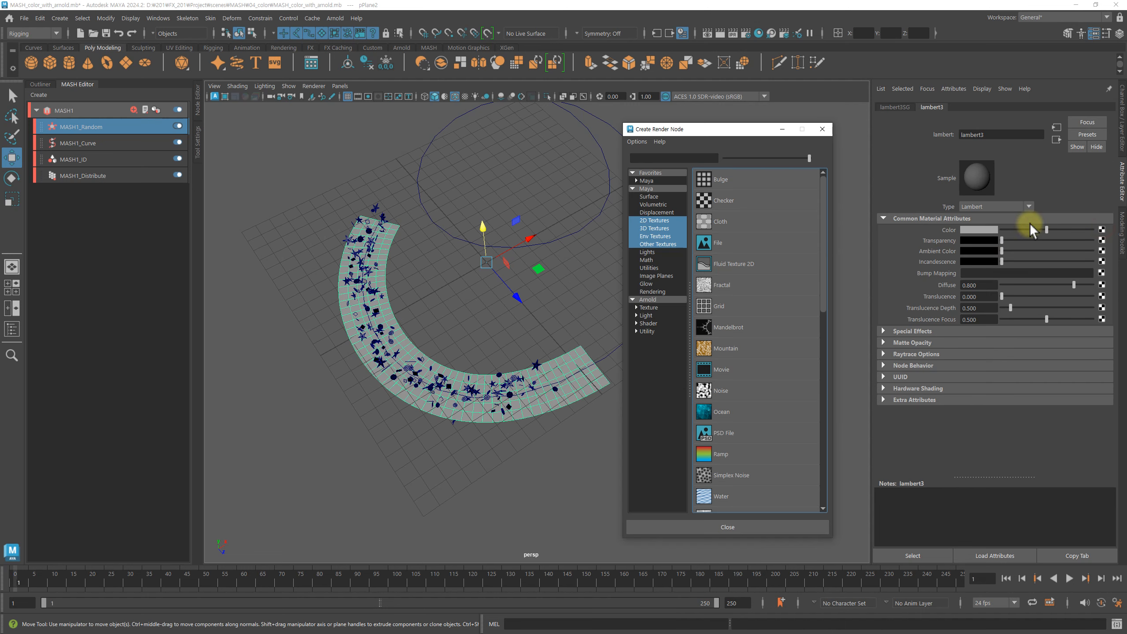
left_click(731, 451)
Turn on textured display in the viewport and set the ramp's Type to U Ramp
mouse_move(681, 330)
left_mouse_down("alt")
mouse_move(727, 310)
mouse_move(709, 307)
left_mouse_up("alt")
key("6")
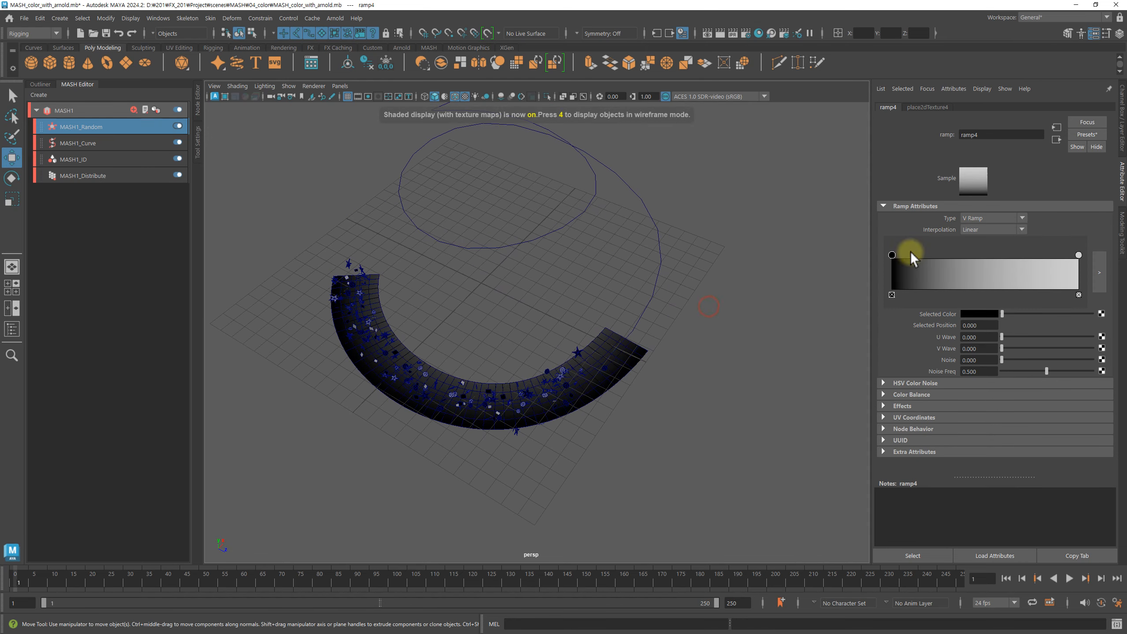
left_click(994, 217)
left_click(990, 227)
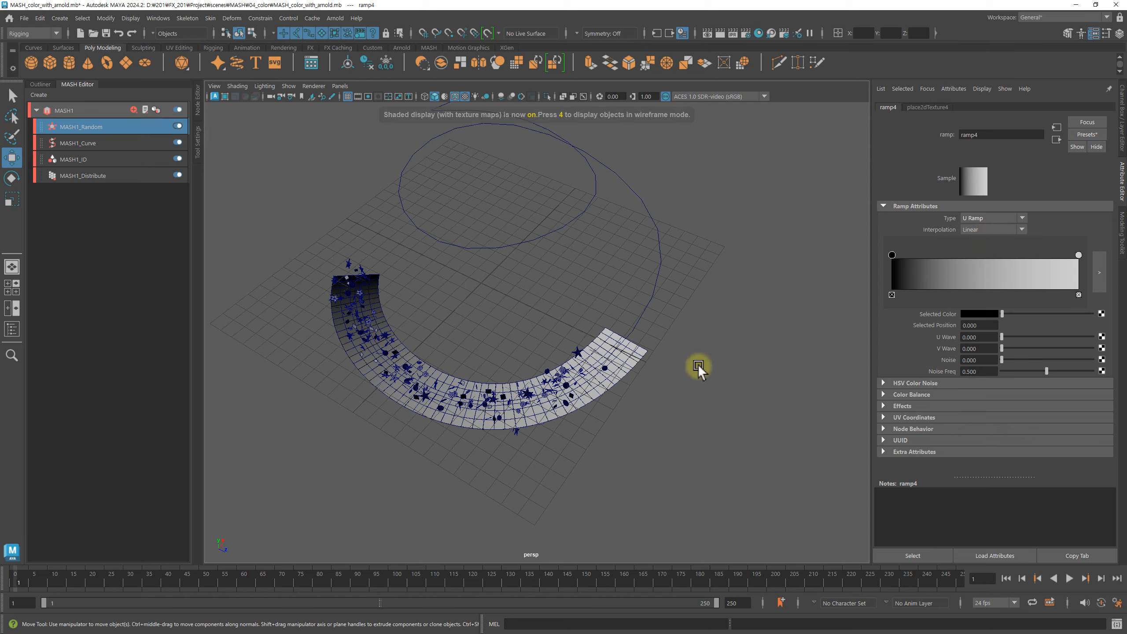
Rename the ramp texture to ramp_random
left_click_drag(697, 367, 557, 388, "alt")
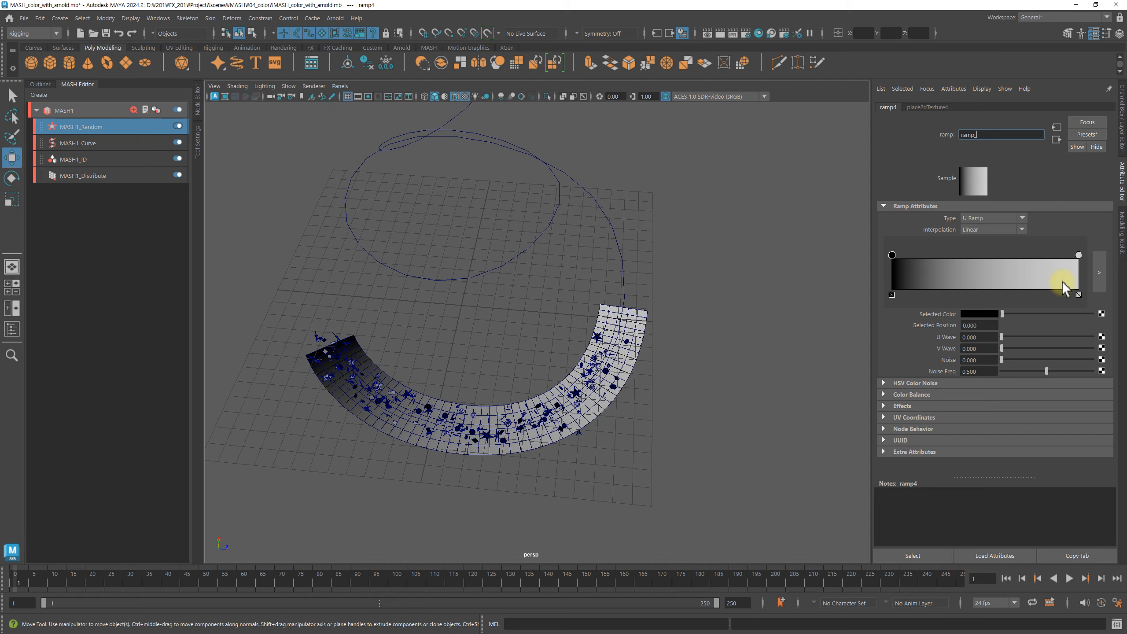
type("random")
key("Return")
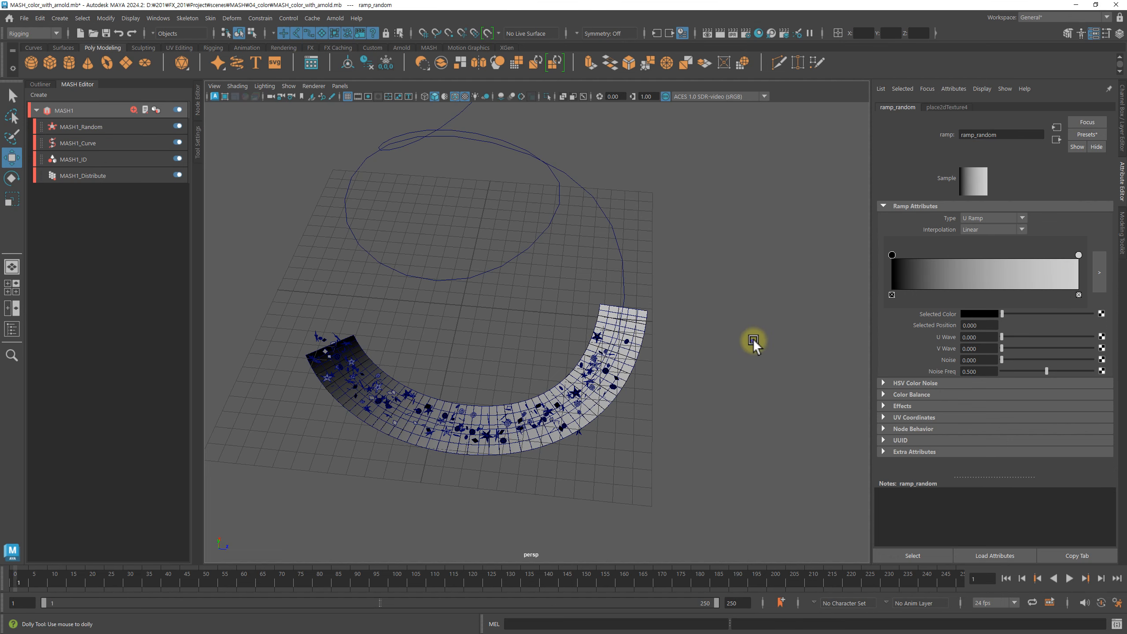
Show the MASH1_Random attributes and list the scene's textures in a smaller Hypershade window placed beside them
left_click_drag(753, 338, 715, 303, "alt")
left_click_drag(560, 283, 409, 256, "alt")
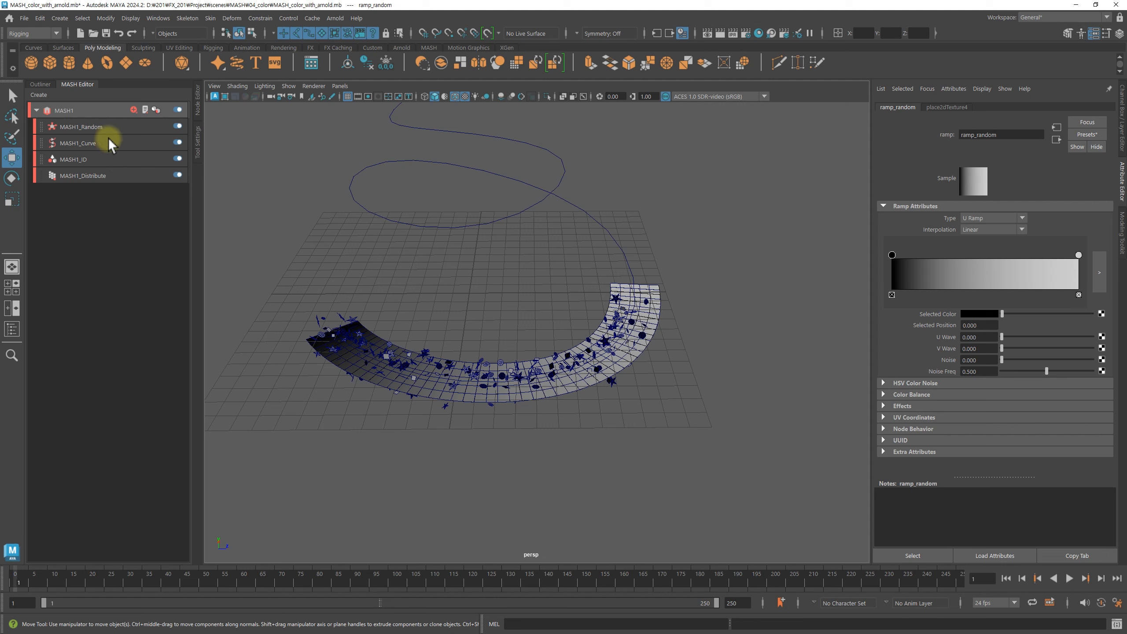
left_click(115, 127)
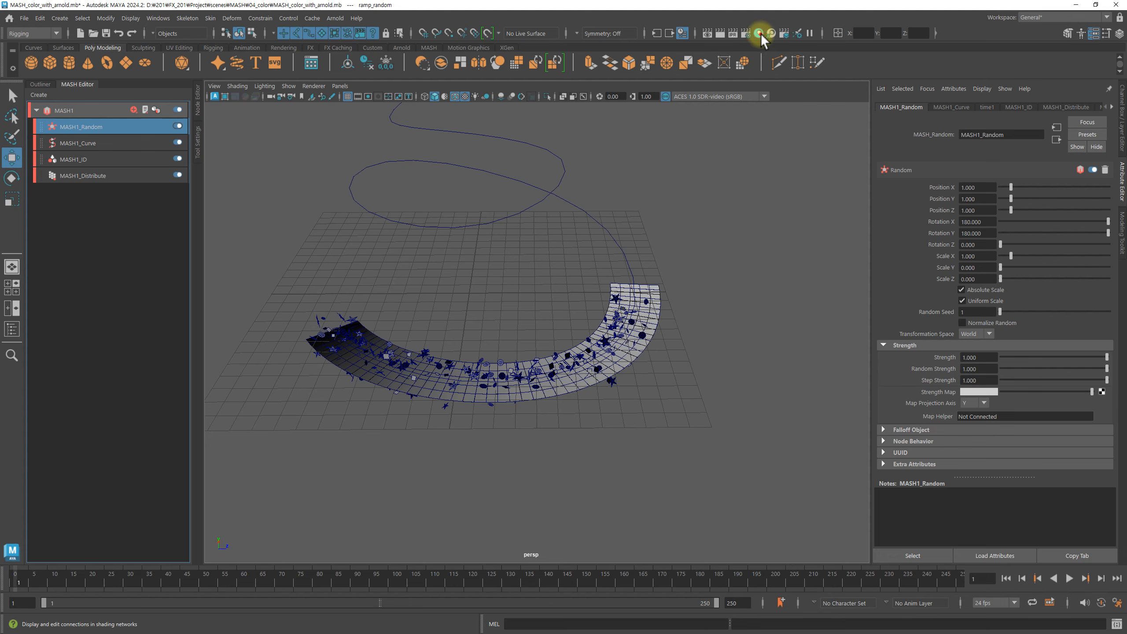
left_click(595, 220)
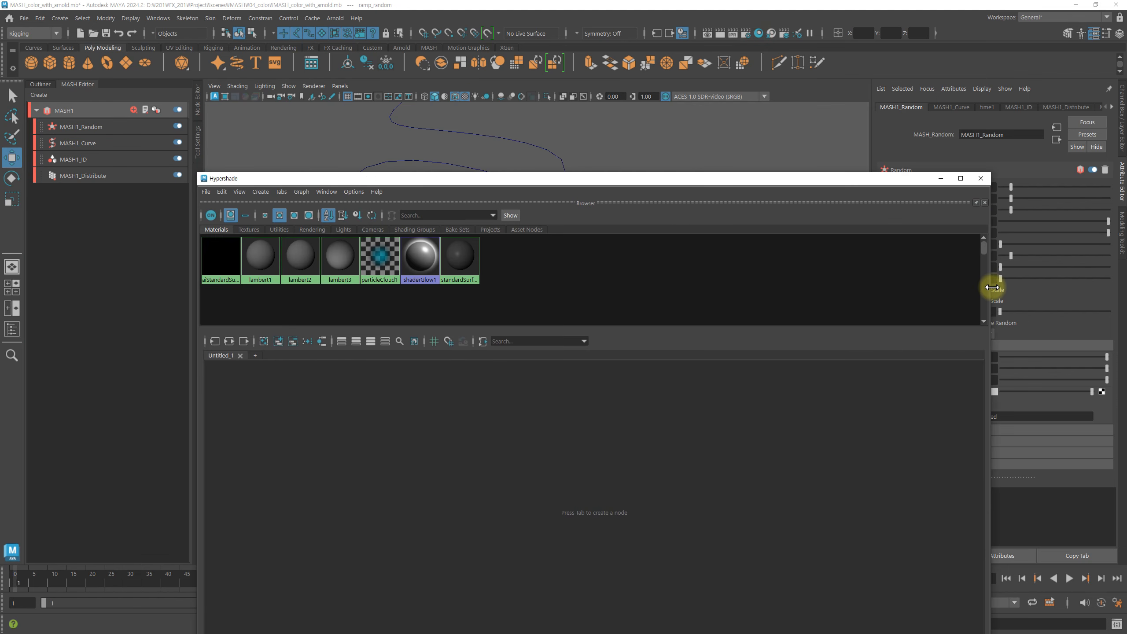
left_click_drag(989, 284, 523, 287)
left_click_drag(407, 172, 675, 162)
left_click(516, 205)
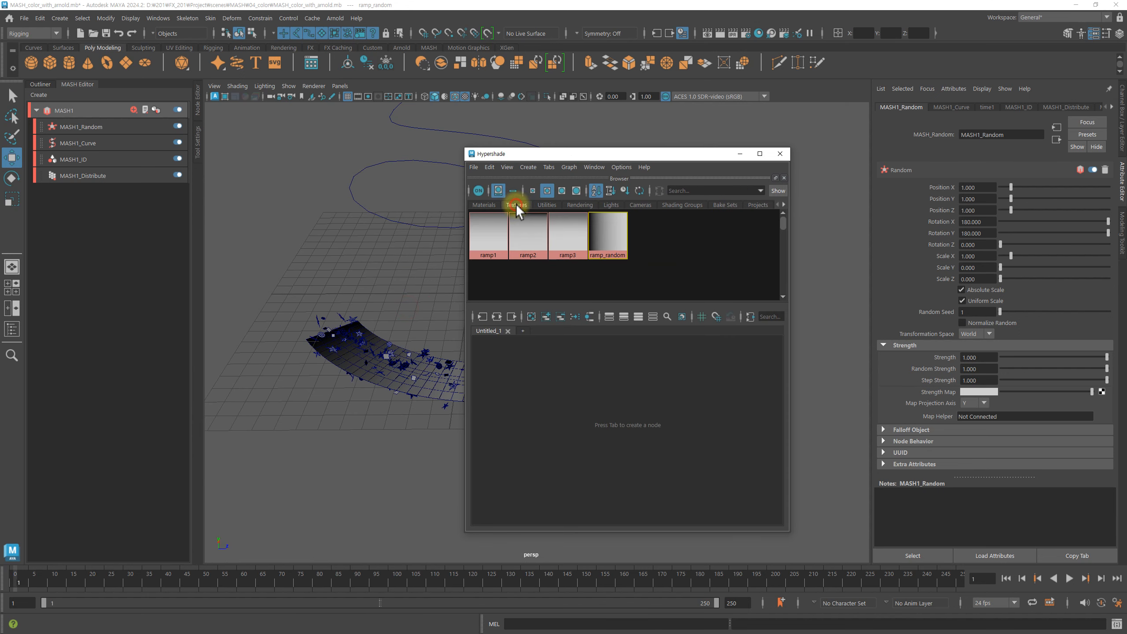
Connect the ramp_random texture to the Strength Map of MASH1_Random and close Hypershade
middle_click_drag(611, 230, 932, 390)
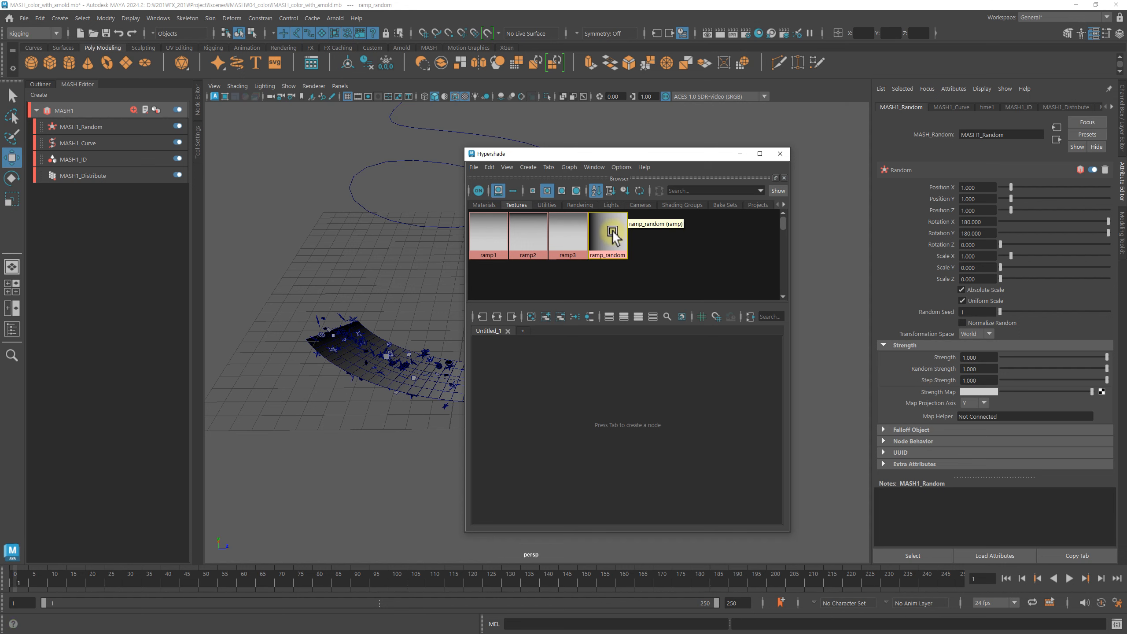
middle_click_drag(612, 231, 931, 389)
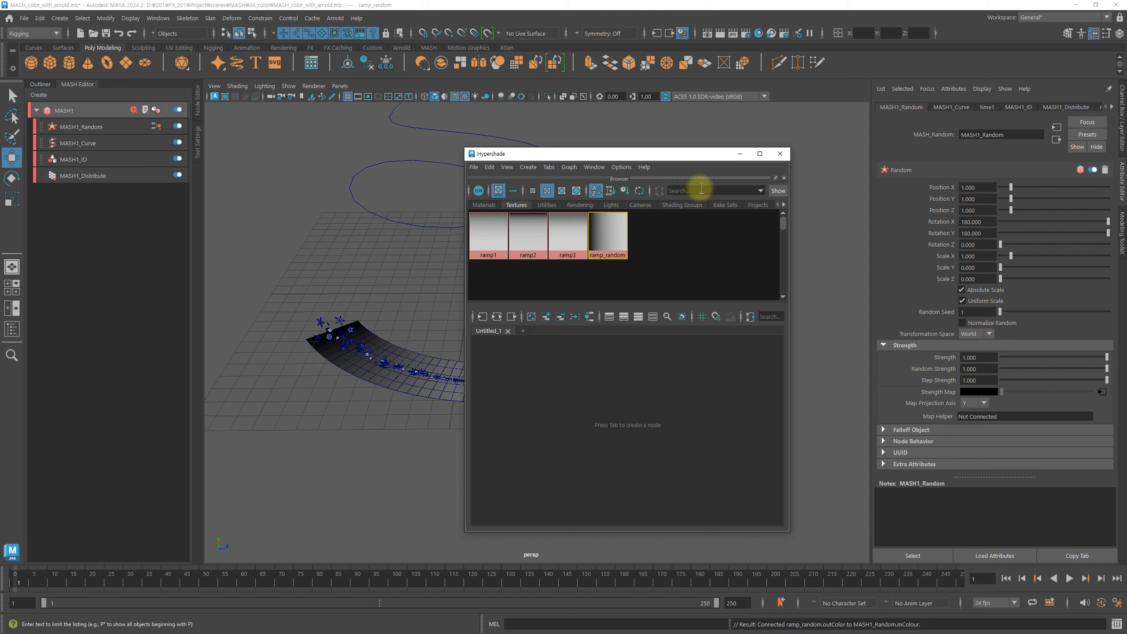
left_click_drag(694, 157, 721, 191)
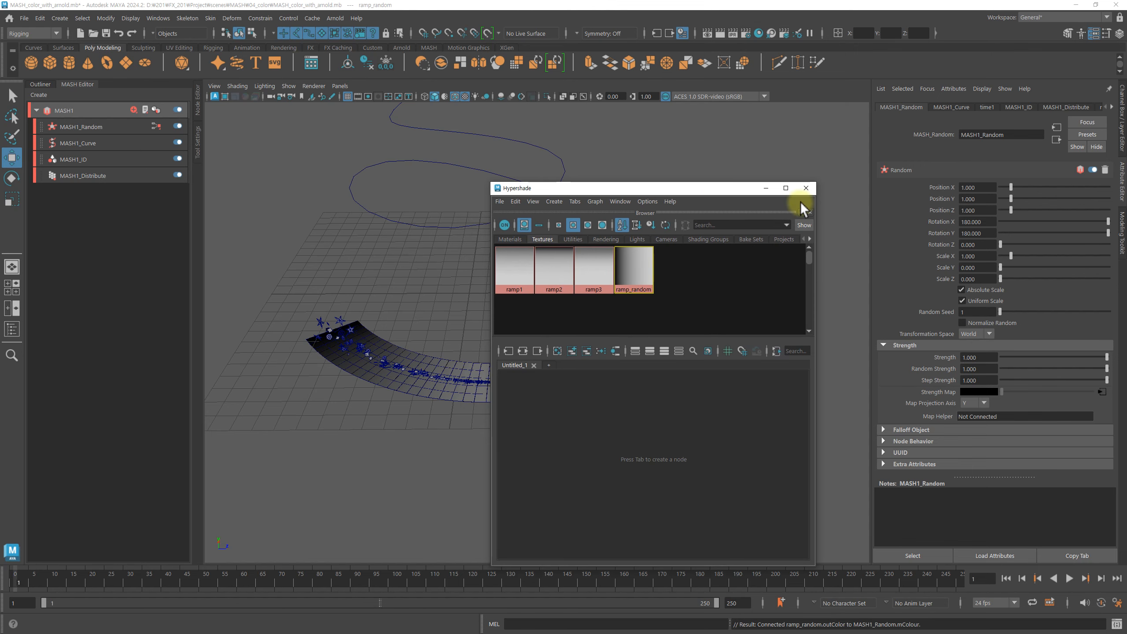
left_click(805, 188)
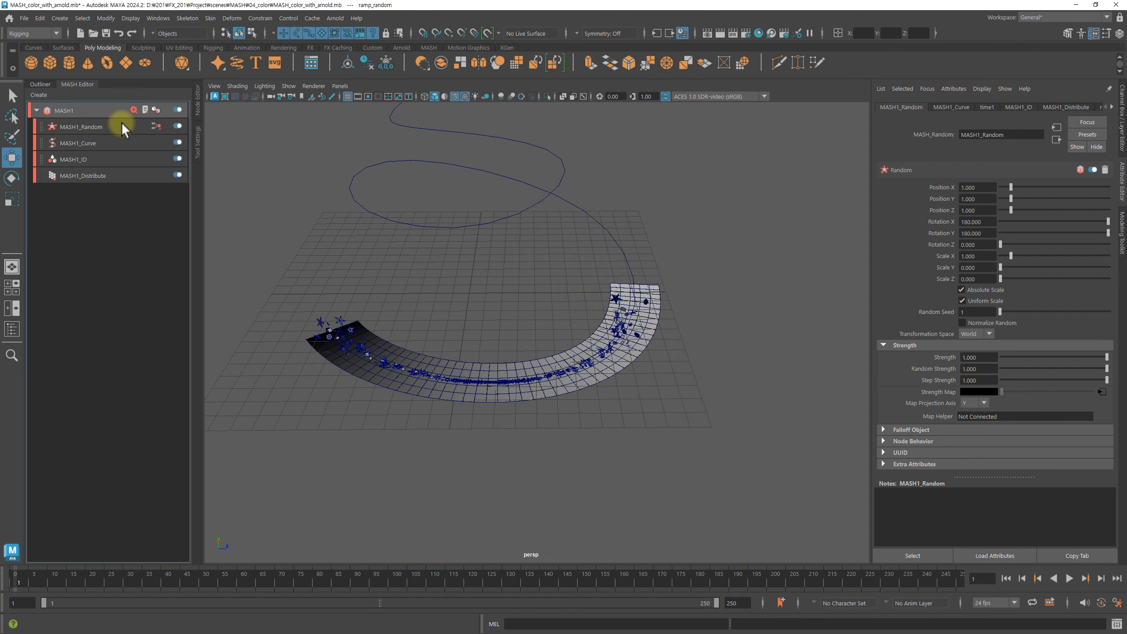
Assign pPlane2 as the Map Helper of MASH1_Random
left_click(44, 85)
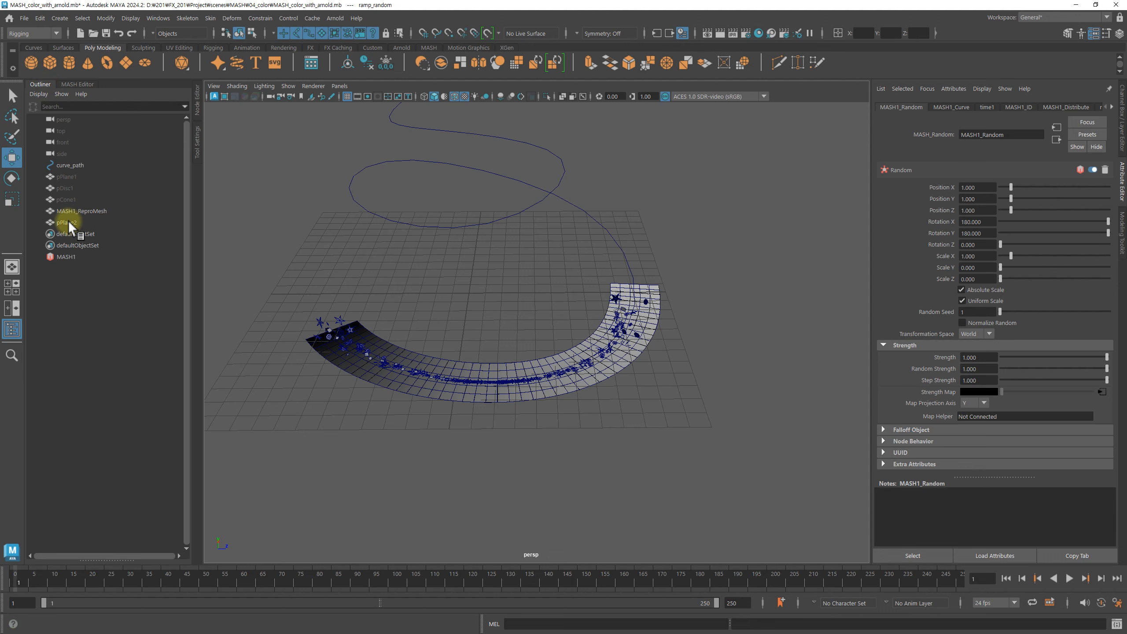
left_click(66, 222)
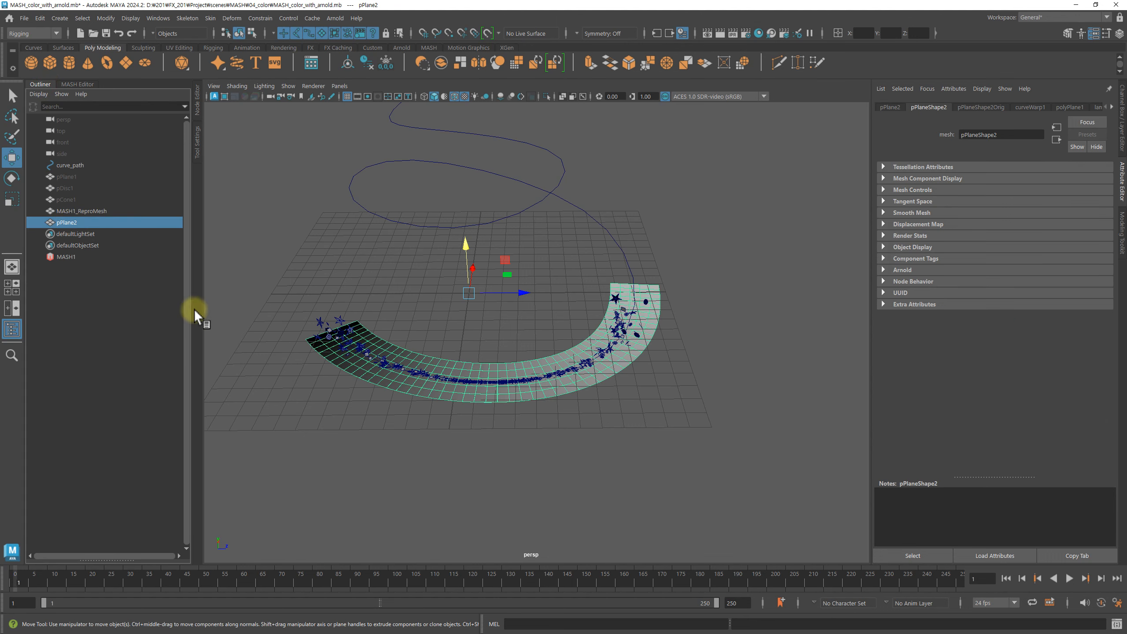
left_click(82, 84)
left_click(86, 126)
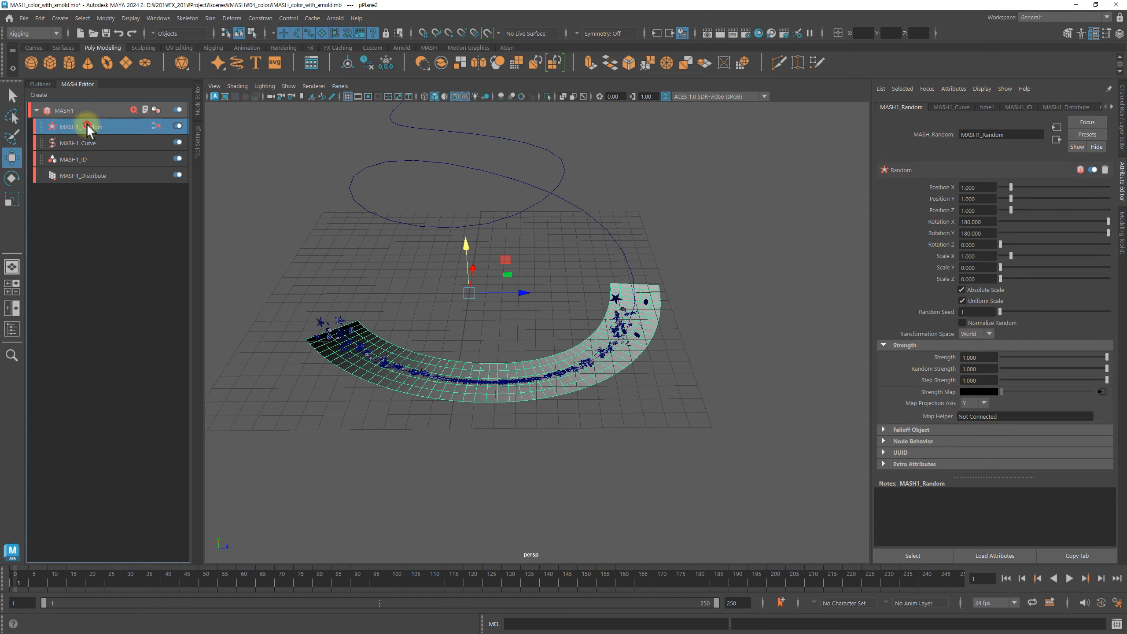
left_click(46, 84)
middle_click_drag(91, 221, 966, 420)
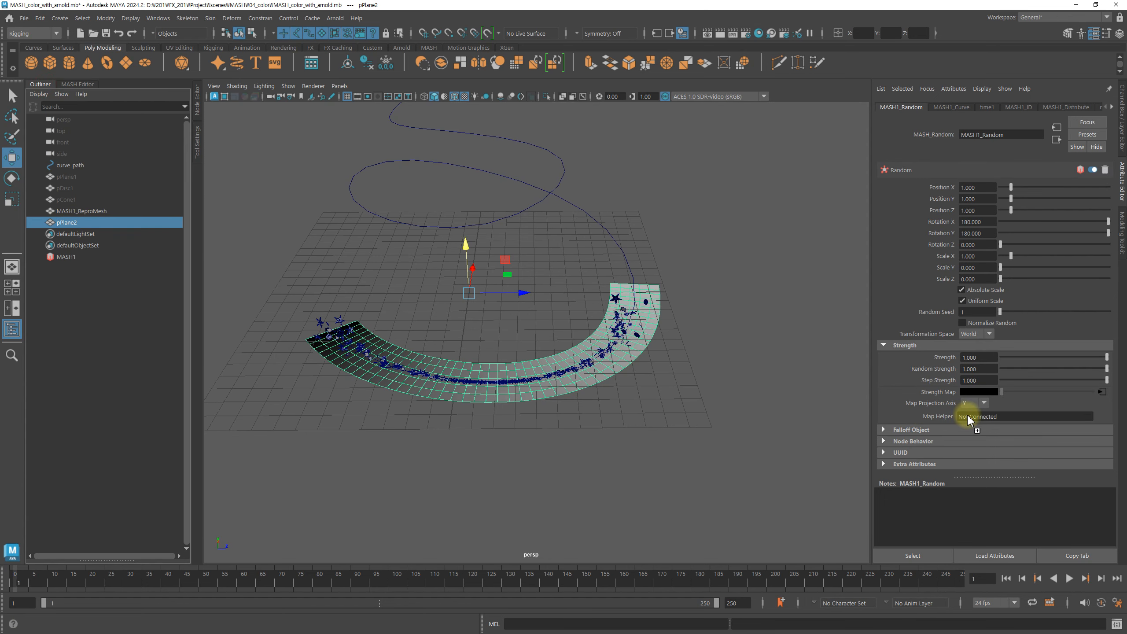
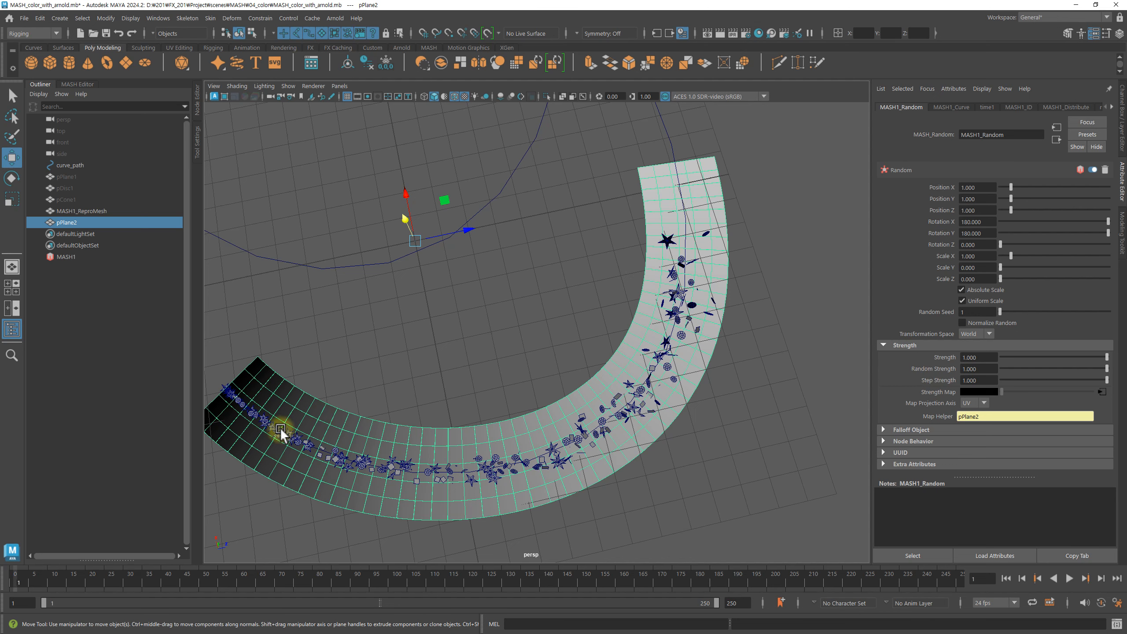
Set Position X, Position Y and Position Z of MASH1_Random to 2
left_click_drag(684, 423, 782, 358, "alt")
left_click_drag(769, 315, 735, 297, "alt")
mouse_move(993, 186)
left_mouse_down()
mouse_move(936, 188)
mouse_move(980, 199)
mouse_move(925, 208)
left_mouse_up()
type("22")
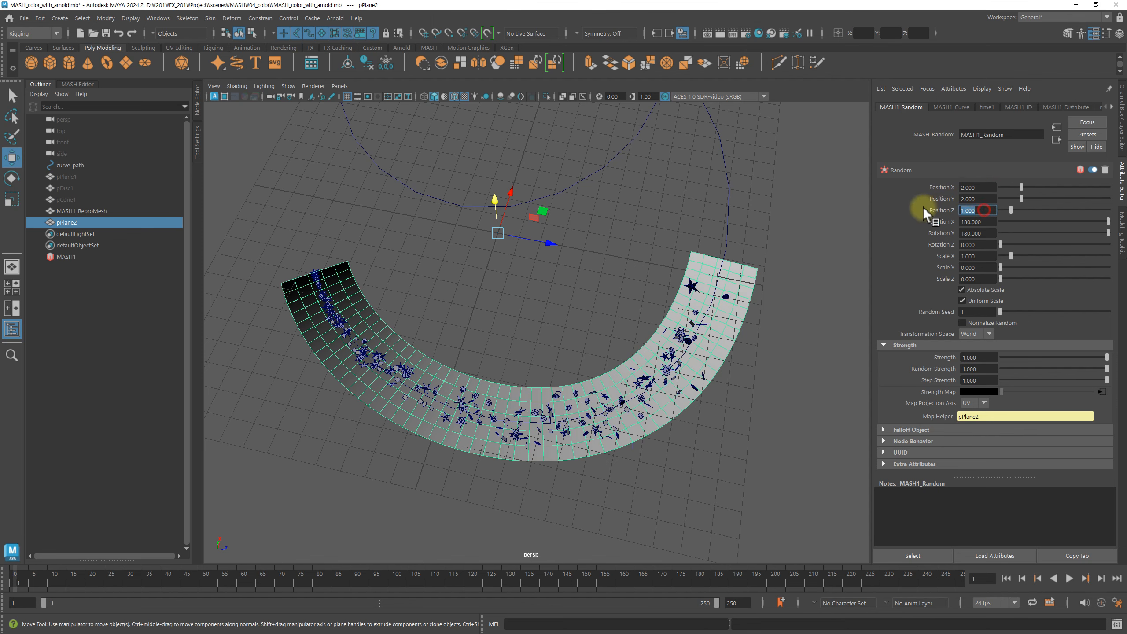
key("Return")
left_click_drag(758, 325, 718, 330, "alt")
left_click_drag(707, 403, 732, 395, "alt")
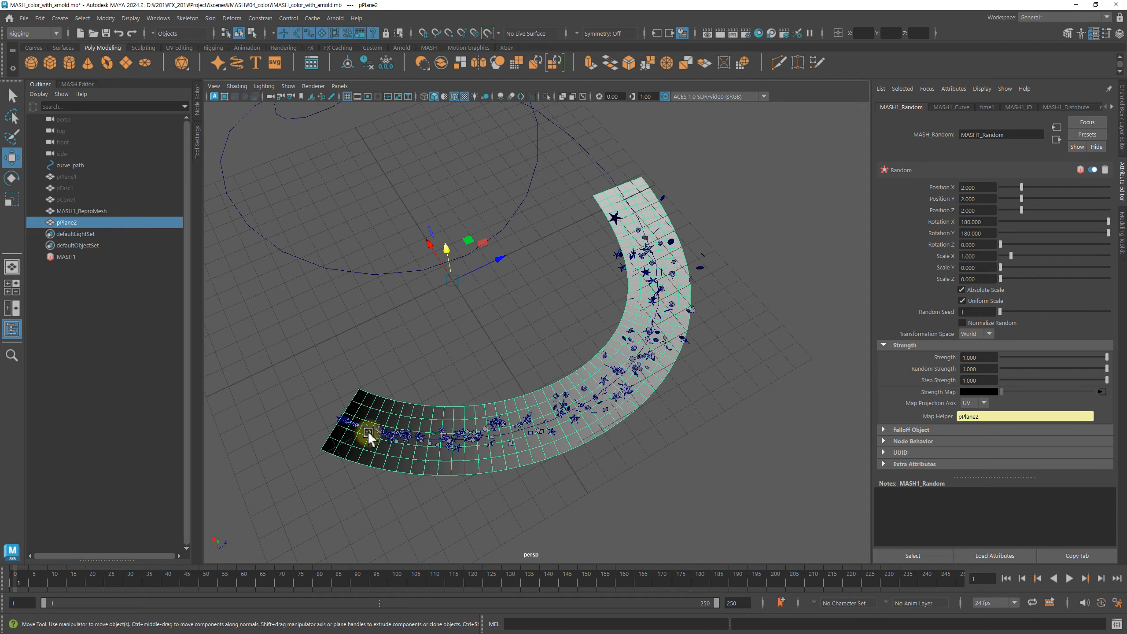
mouse_move(713, 399)
left_mouse_down("alt")
mouse_move(810, 365)
mouse_move(745, 350)
mouse_move(690, 395)
left_mouse_up("alt")
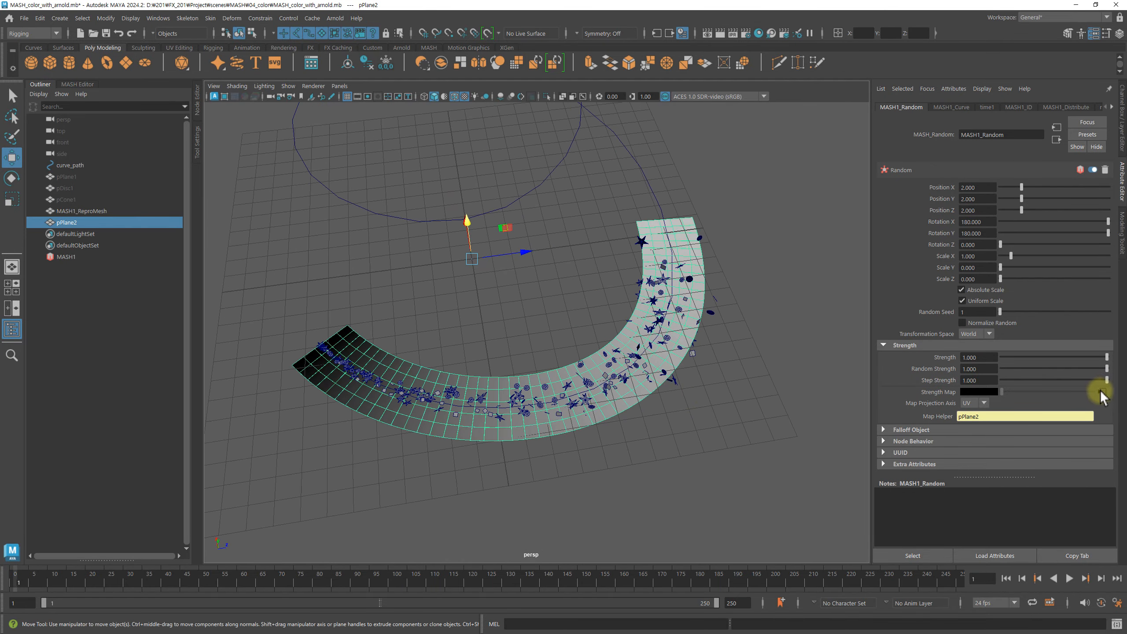
Reverse the ramp_random gradient so that the light color sits at position 0 and black at position 1
left_click(1101, 391)
left_click_drag(1079, 255, 1103, 259)
left_click(892, 255)
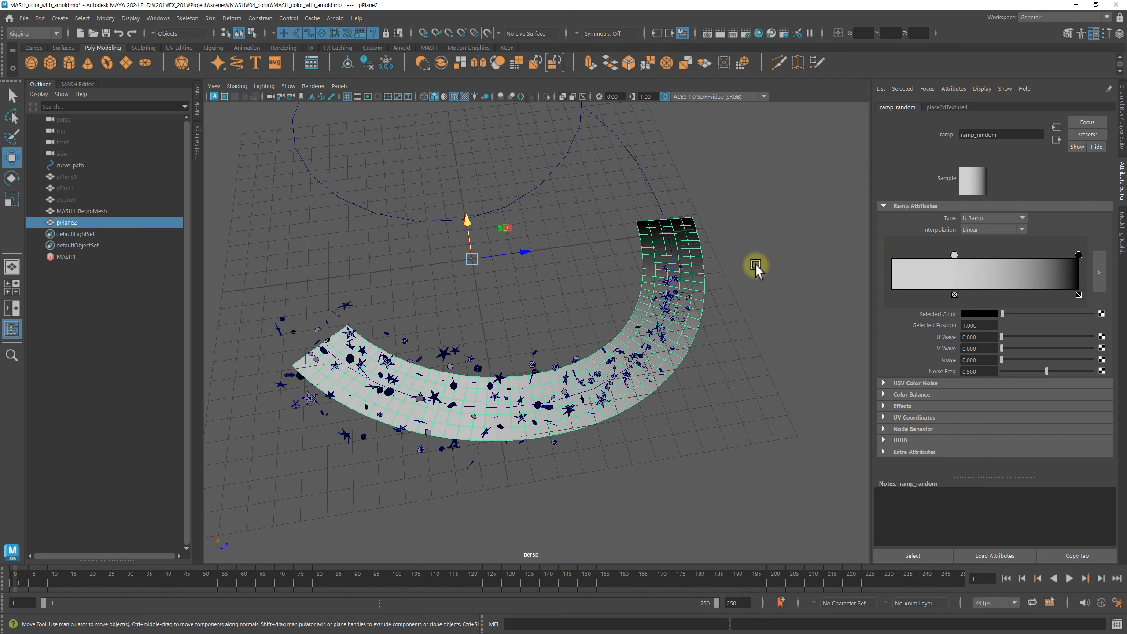
left_click_drag(756, 263, 723, 270, "alt")
left_click_drag(956, 257, 665, 342)
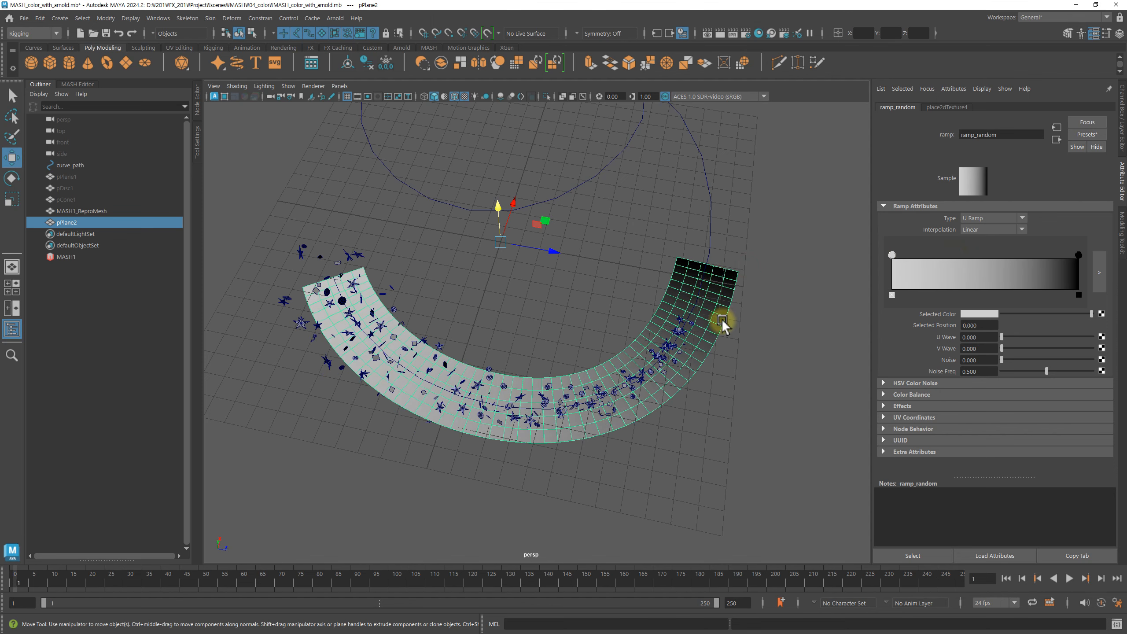
Move the black color marker of ramp_random to position 0.875
left_click_drag(723, 320, 570, 278, "alt")
right_click_drag(570, 278, 768, 282, "alt")
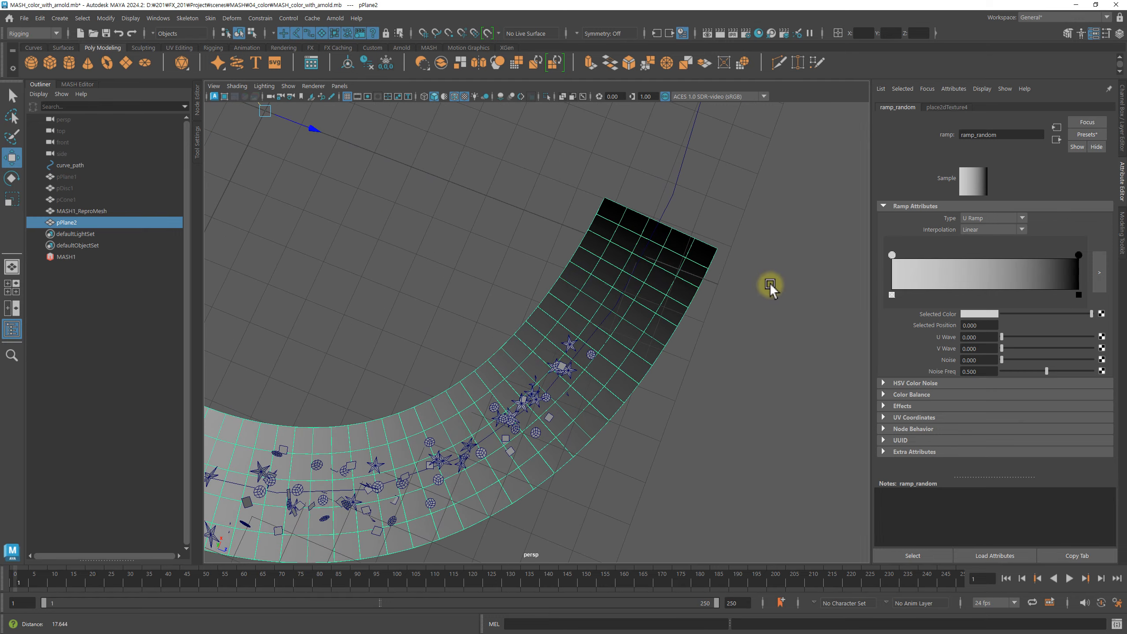
left_click_drag(1078, 256, 1056, 258)
left_click_drag(675, 365, 645, 378, "alt")
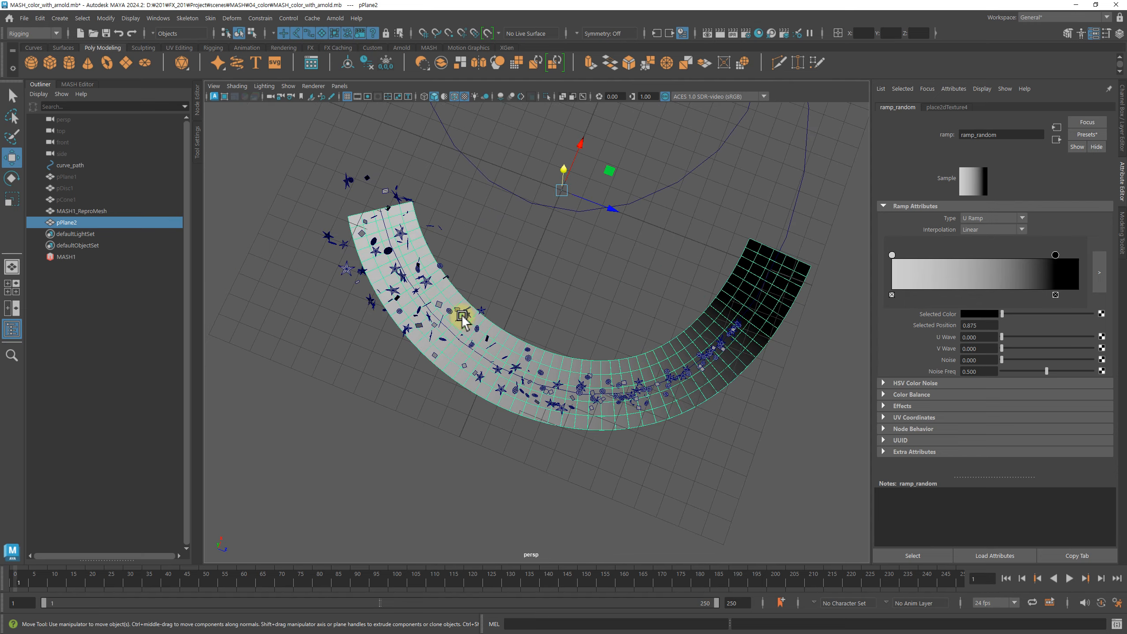
left_click_drag(462, 320, 746, 364, "alt")
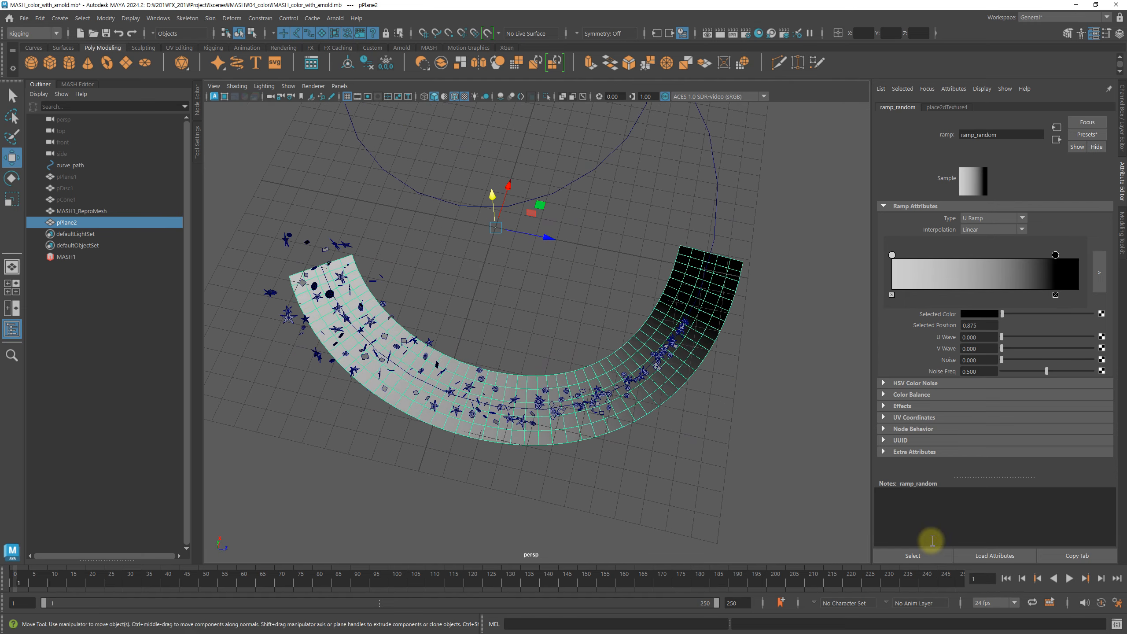
Select pPlane2 in the viewport and hide it
left_click(935, 556)
mouse_move(701, 418)
left_mouse_down("alt")
mouse_move(653, 393)
mouse_move(683, 429)
mouse_move(745, 387)
mouse_move(720, 425)
left_mouse_up("alt")
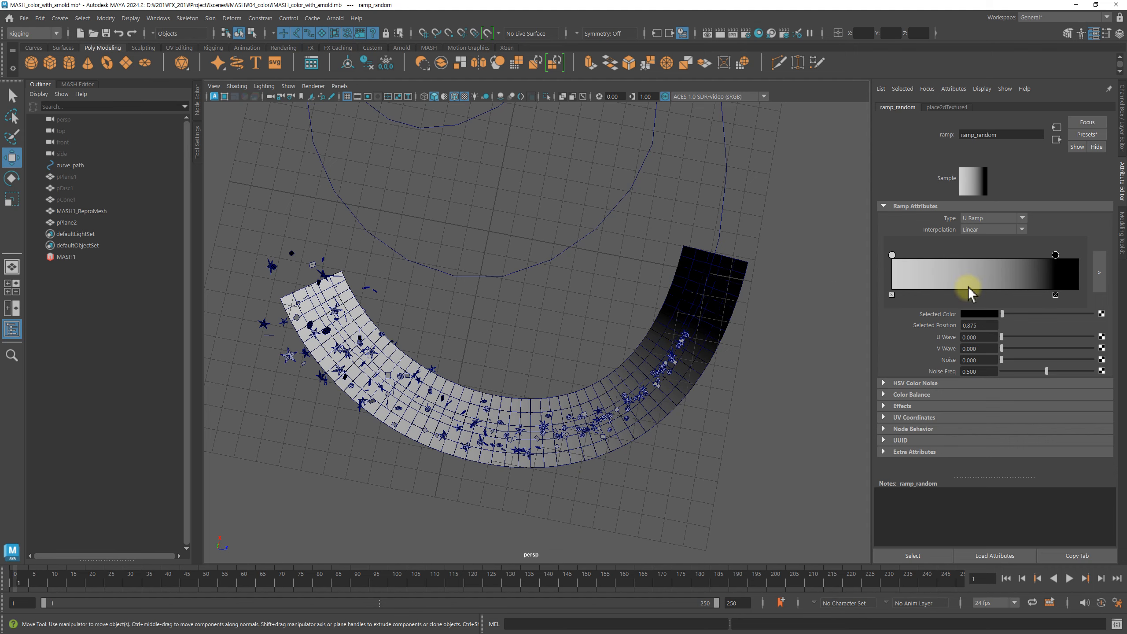
mouse_move(729, 355)
left_mouse_down("alt")
mouse_move(720, 343)
mouse_move(750, 323)
mouse_move(724, 305)
mouse_move(709, 354)
left_mouse_up("alt")
left_click(706, 350)
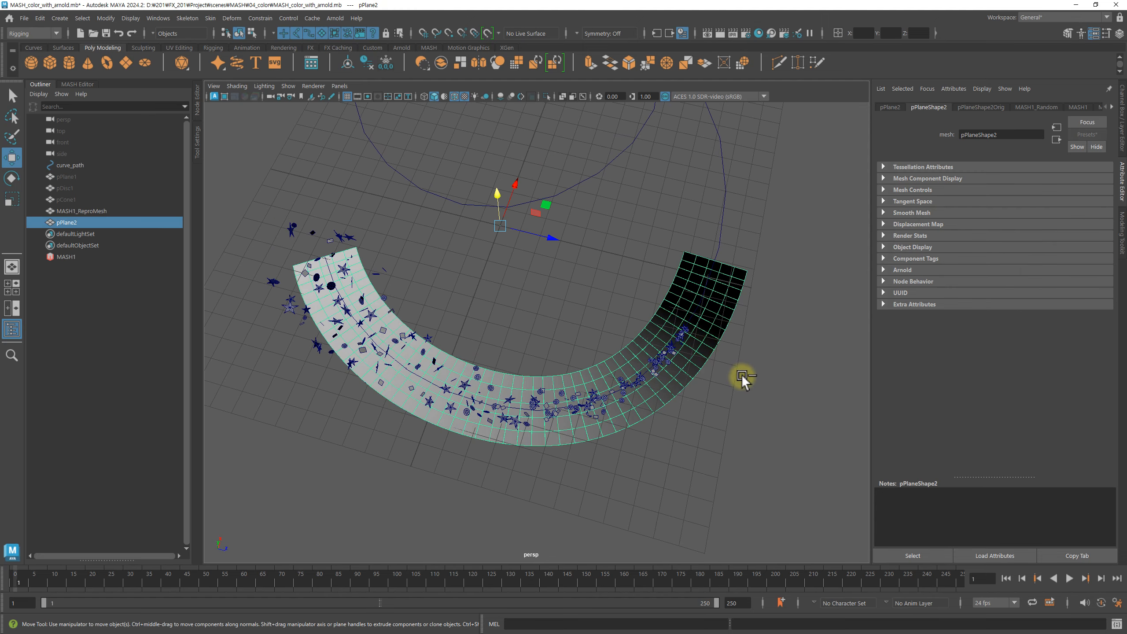
key("ctrl+h")
Preview the instances' animation along the spiral by scrubbing to frame 240, playing it, and returning to frame 1
left_click_drag(652, 323, 576, 289, "alt")
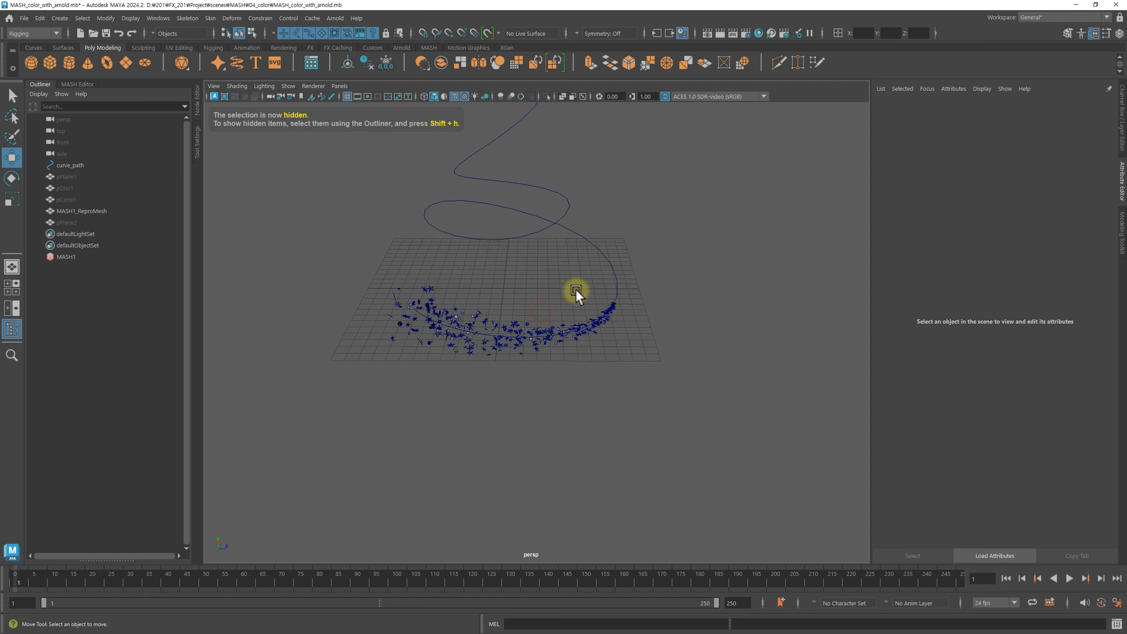
middle_click_drag(576, 289, 564, 345, "alt")
left_click_drag(27, 577, 919, 573)
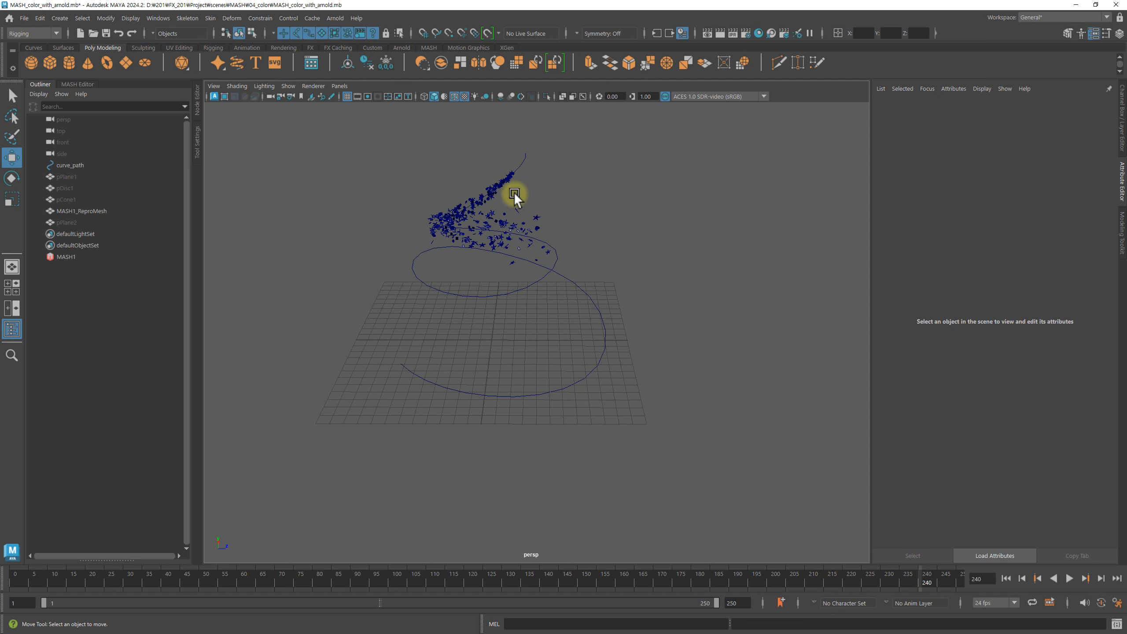
left_click_drag(480, 229, 472, 294, "alt")
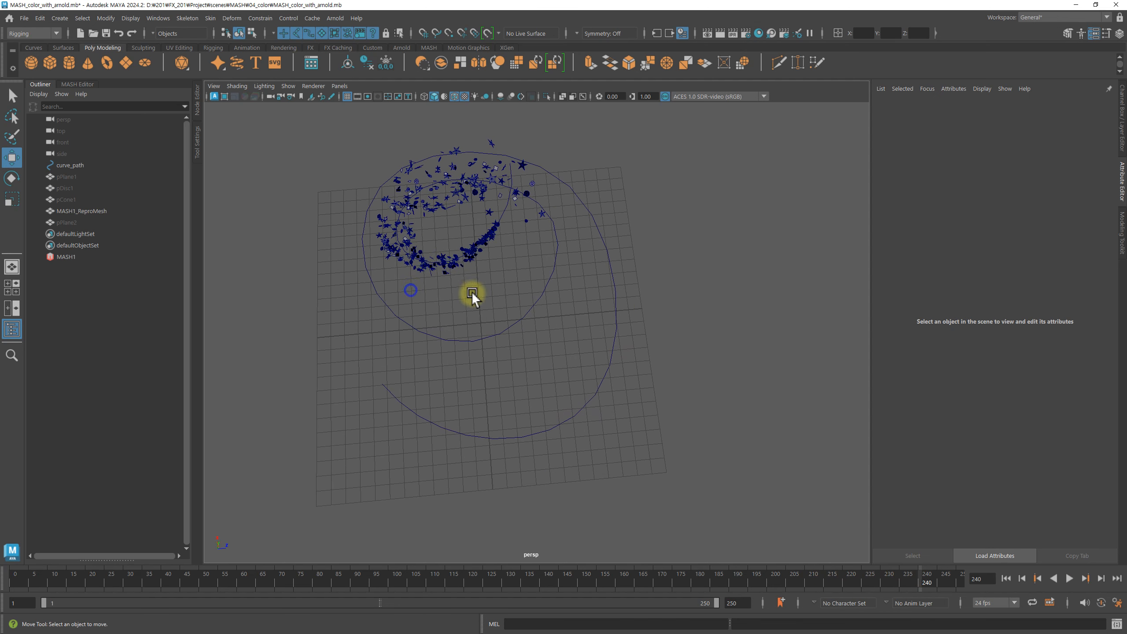
key("alt+v")
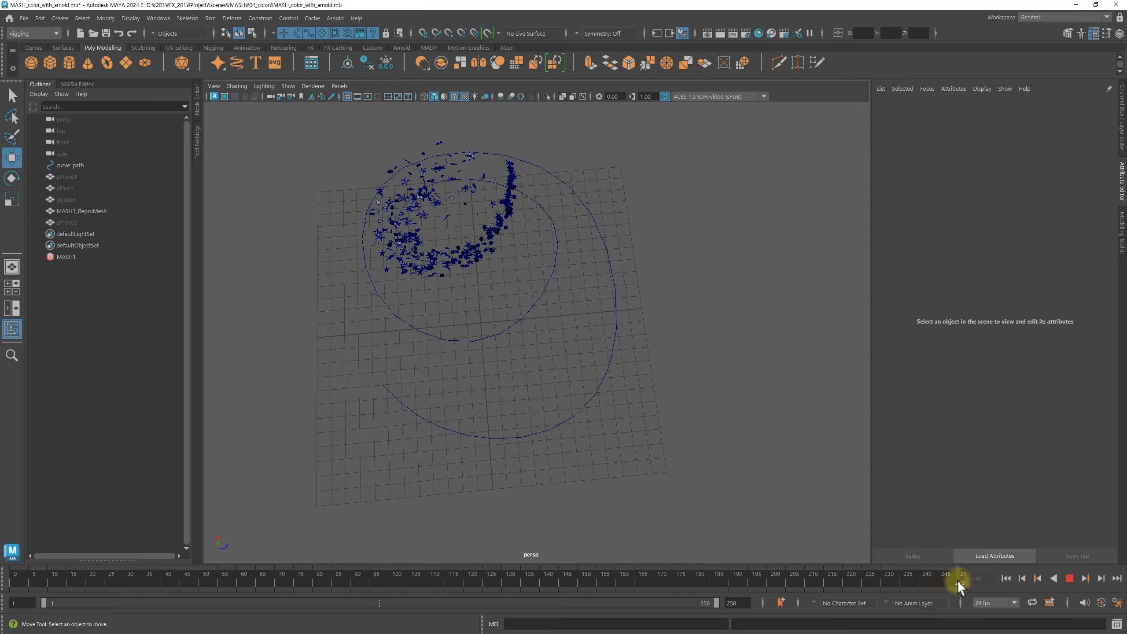
left_click_drag(701, 580, 16, 584)
left_click_drag(444, 471, 644, 412, "alt")
left_click_drag(711, 376, 739, 418, "alt")
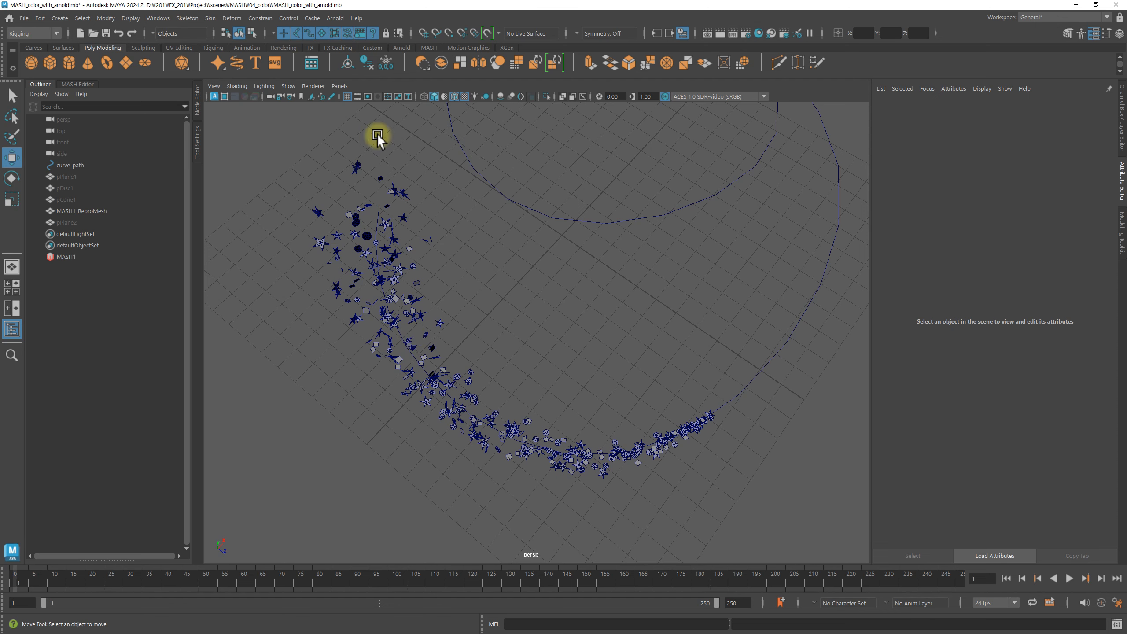
left_click_drag(391, 227, 460, 224, "alt")
left_click_drag(528, 234, 558, 267, "alt")
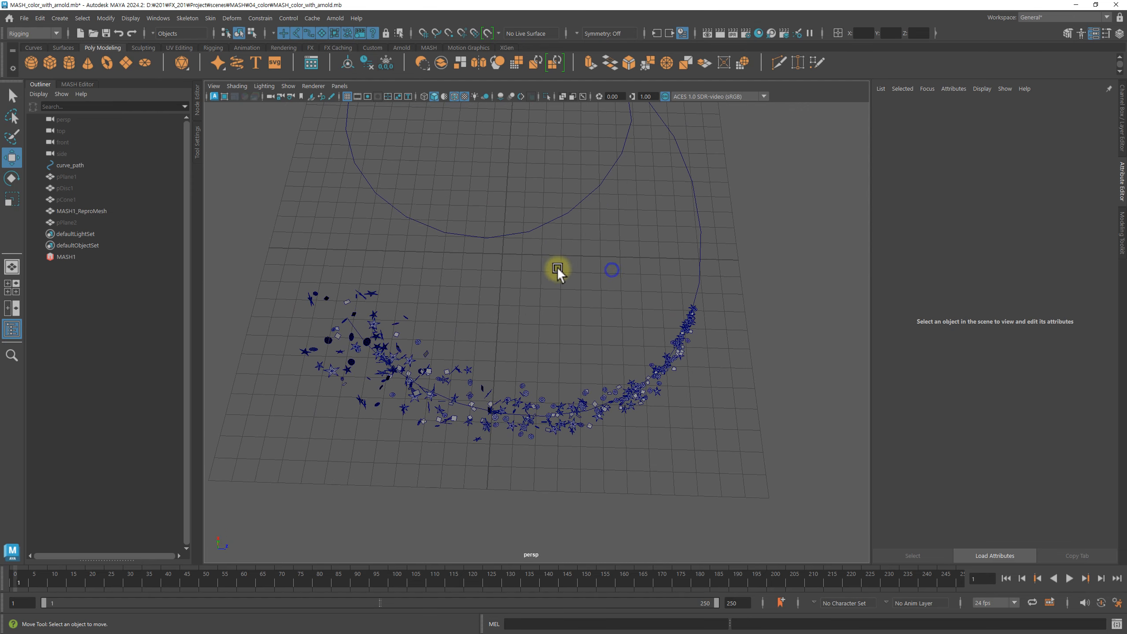
Add an Offset node to the MASH1 network and rename it MASH1_Offset_scale
left_click(76, 84)
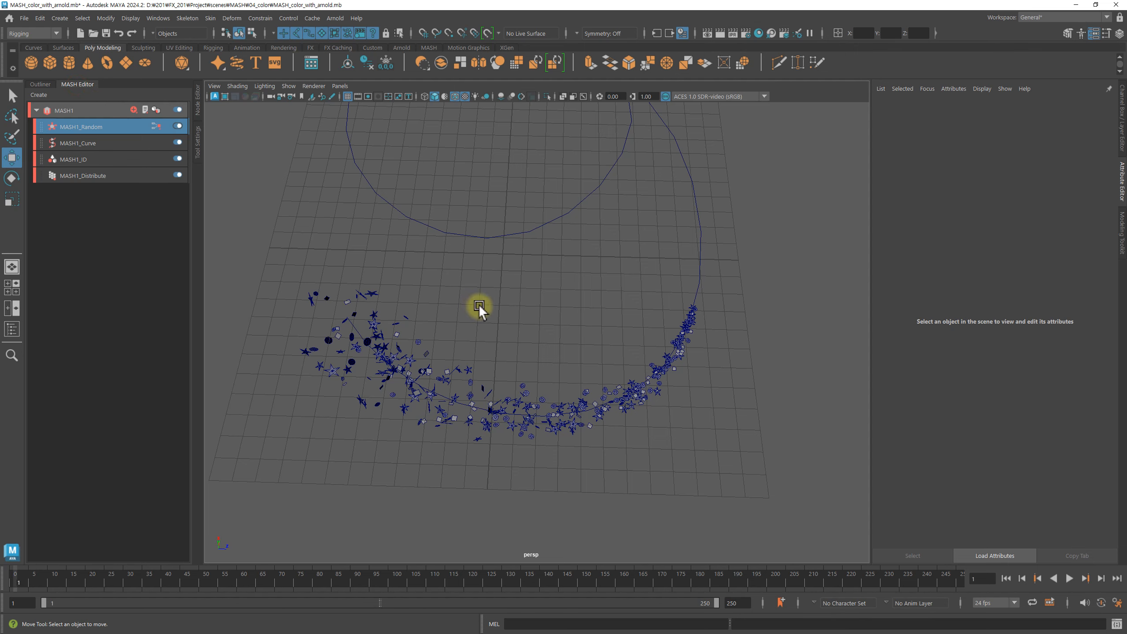
middle_click_drag(479, 305, 493, 280, "alt")
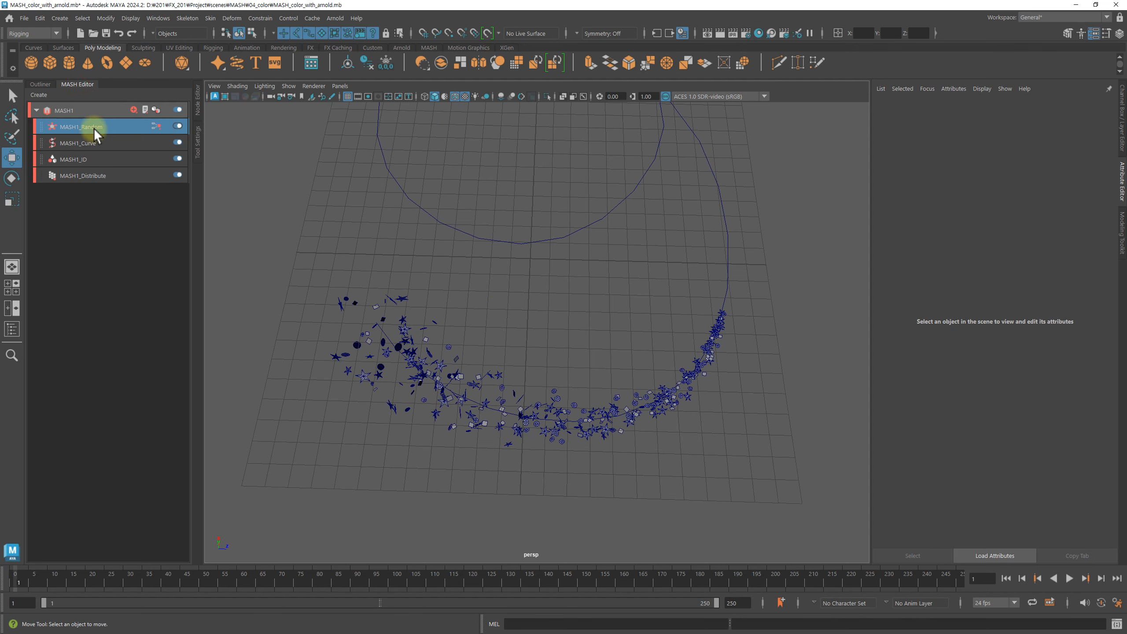
left_click(134, 109)
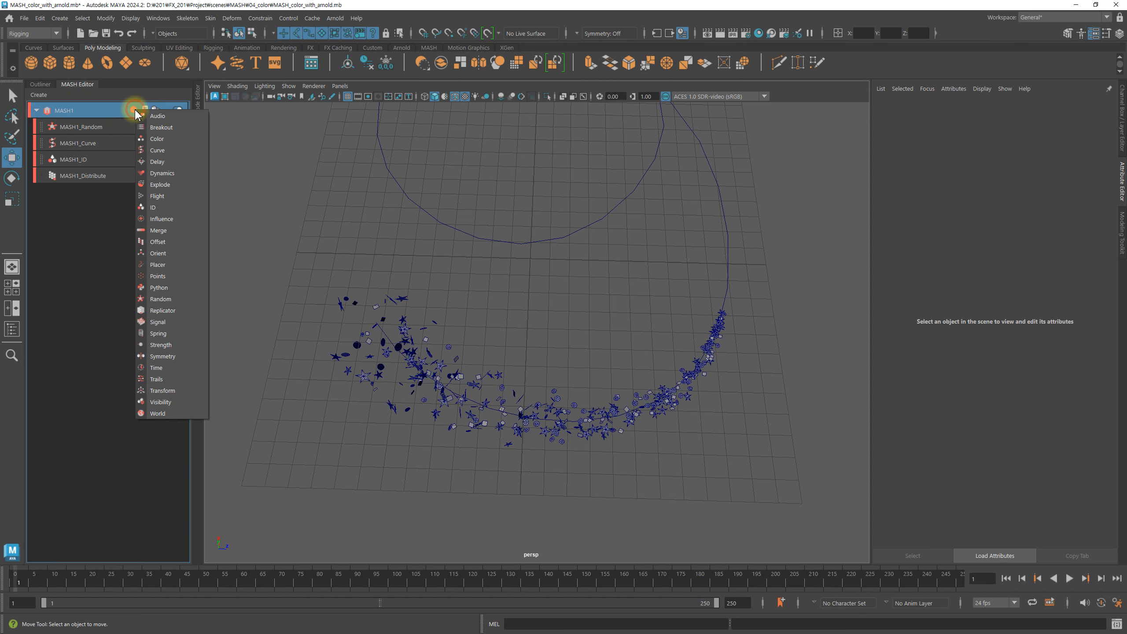
left_click(186, 243)
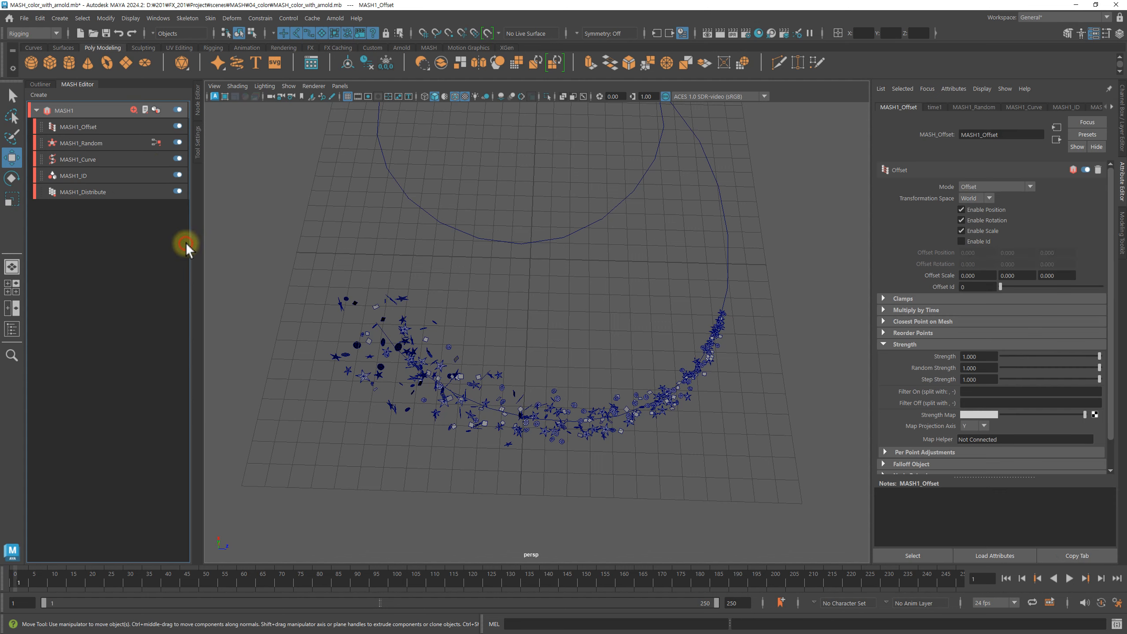
double_click(114, 129)
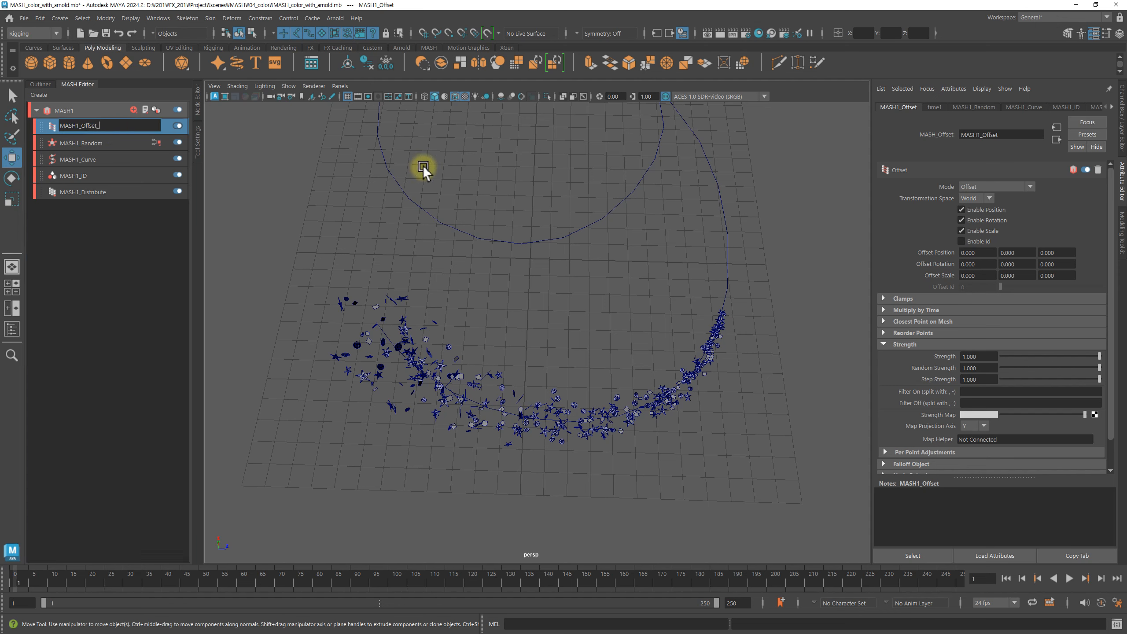
type("_scale")
key("Return")
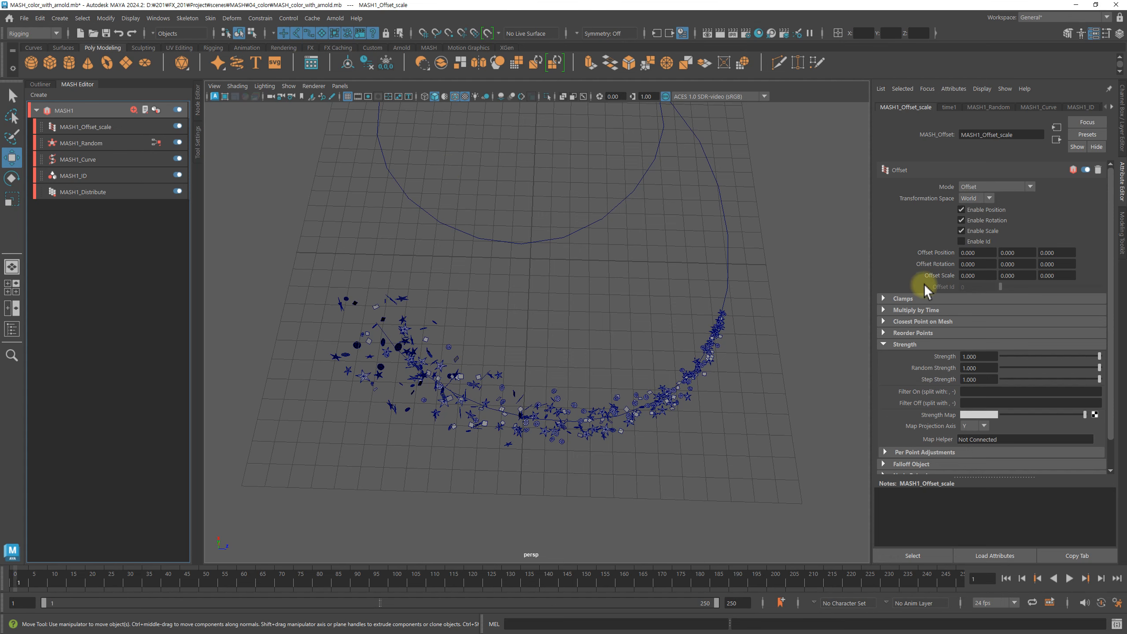
Disable position and rotation on MASH1_Offset_scale, keeping only scale enabled
left_click(983, 220)
left_click(981, 210)
mouse_move(754, 285)
left_mouse_down("alt")
mouse_move(732, 286)
mouse_move(738, 311)
mouse_move(707, 315)
mouse_move(750, 287)
left_mouse_up("alt")
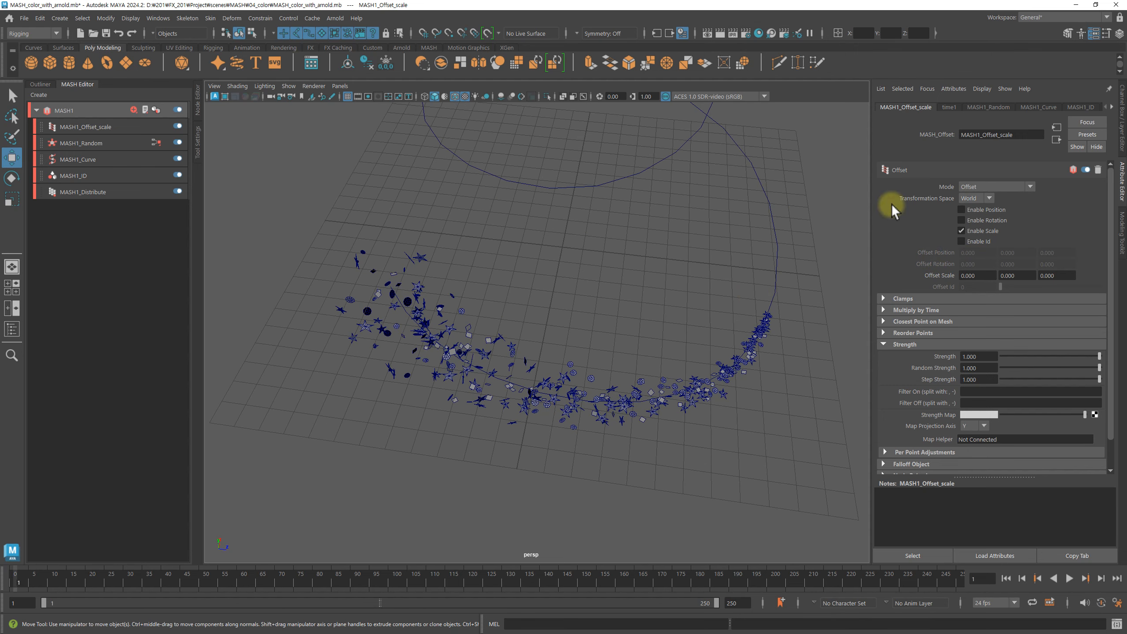
left_click_drag(760, 319, 733, 295, "alt")
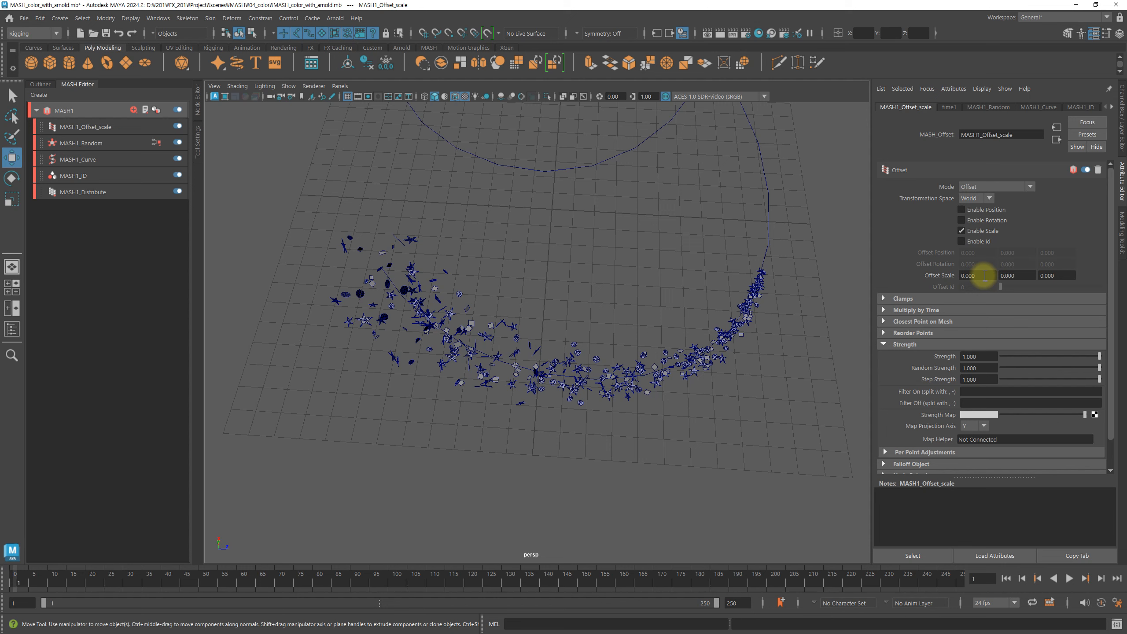
Switch MASH1_Offset_scale to Multiply mode and set its Offset Scale to 0.3 on all three axes
left_click(986, 187)
left_click(988, 216)
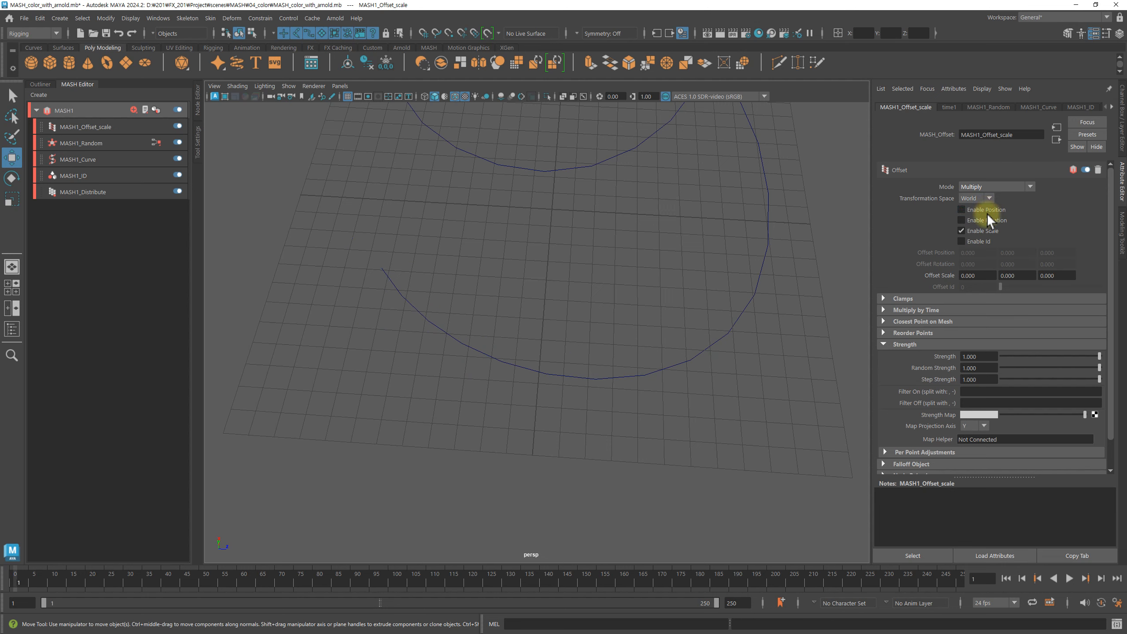
left_click(979, 274)
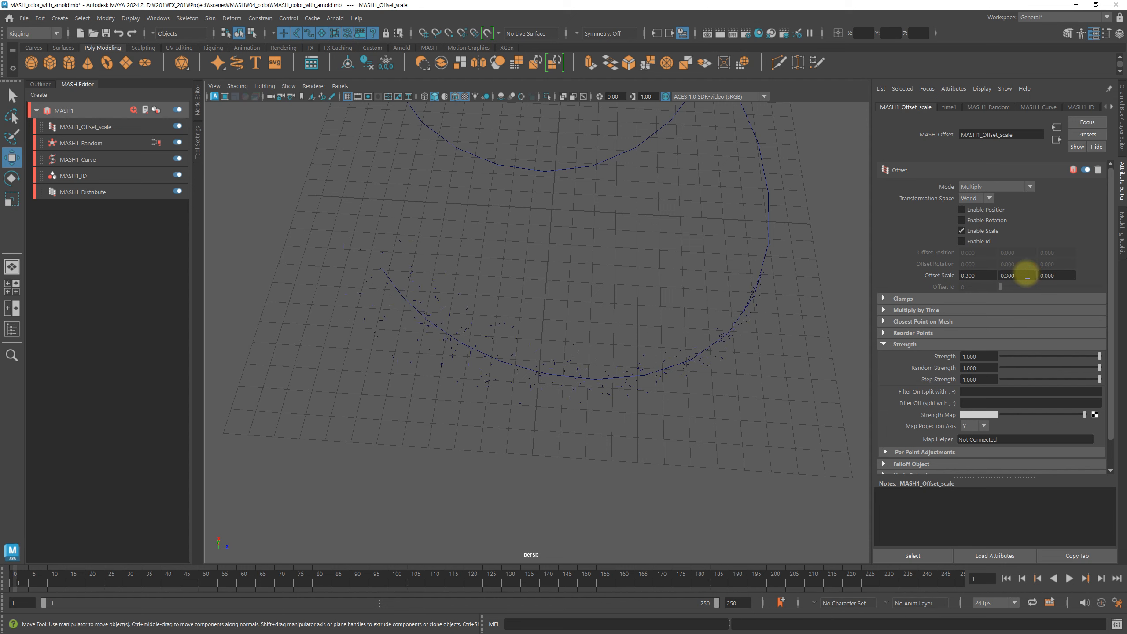
left_click(1053, 275)
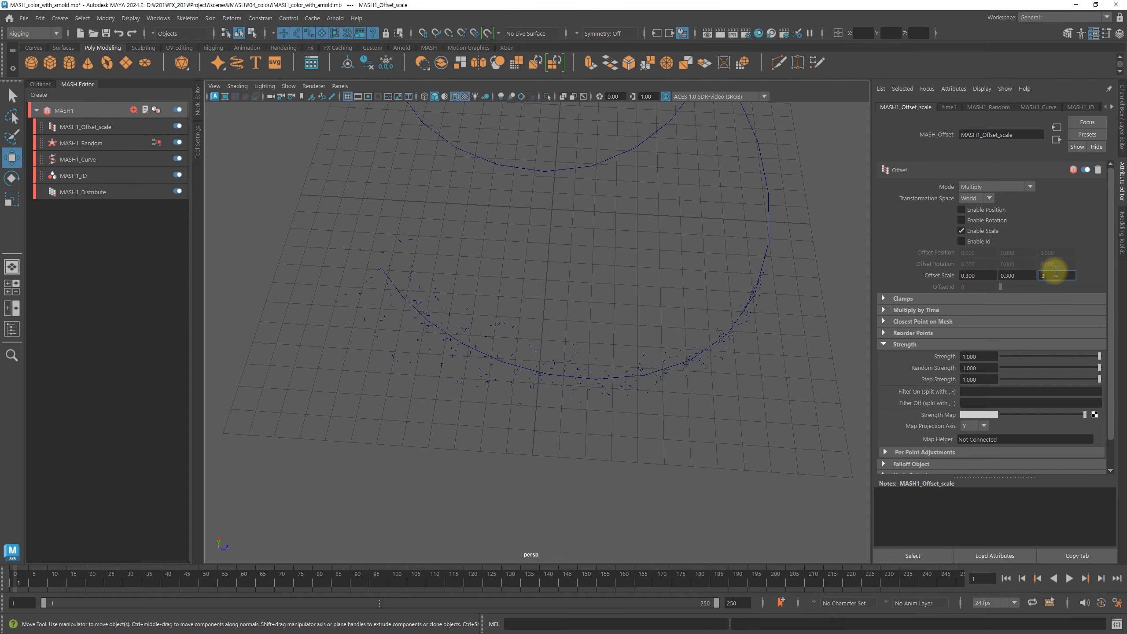
type(".3")
key("Return")
Test the Strength of MASH1_Offset_scale by lowering it to 0 and restoring it to 1
left_click_drag(506, 298, 608, 388, "alt")
middle_click_drag(609, 388, 705, 310, "alt")
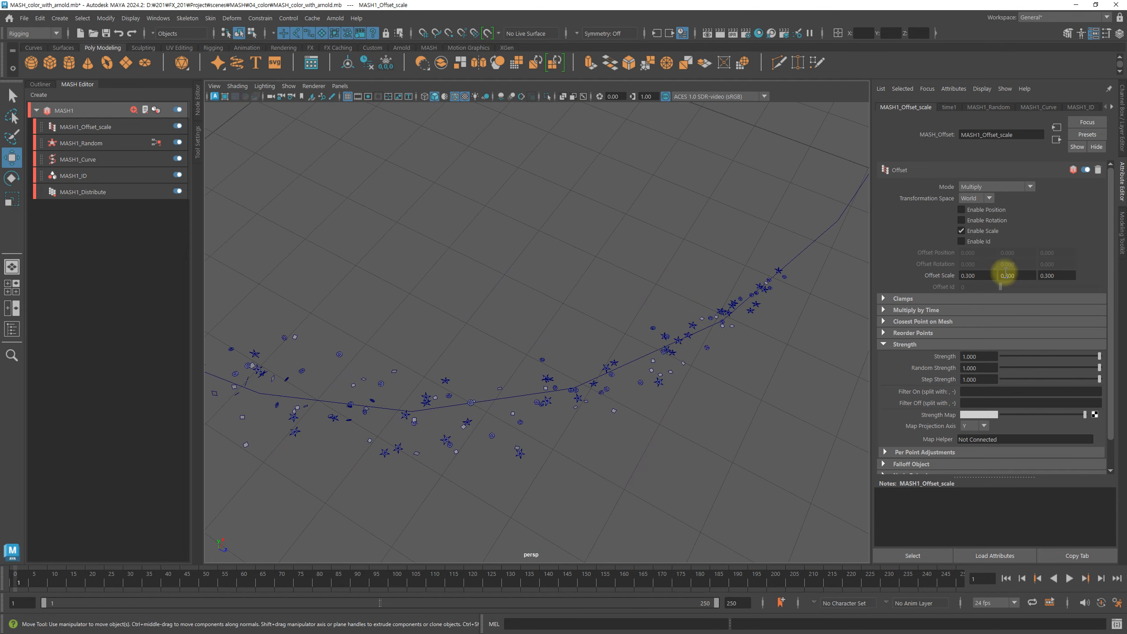
right_click_drag(711, 338, 1018, 363, "alt")
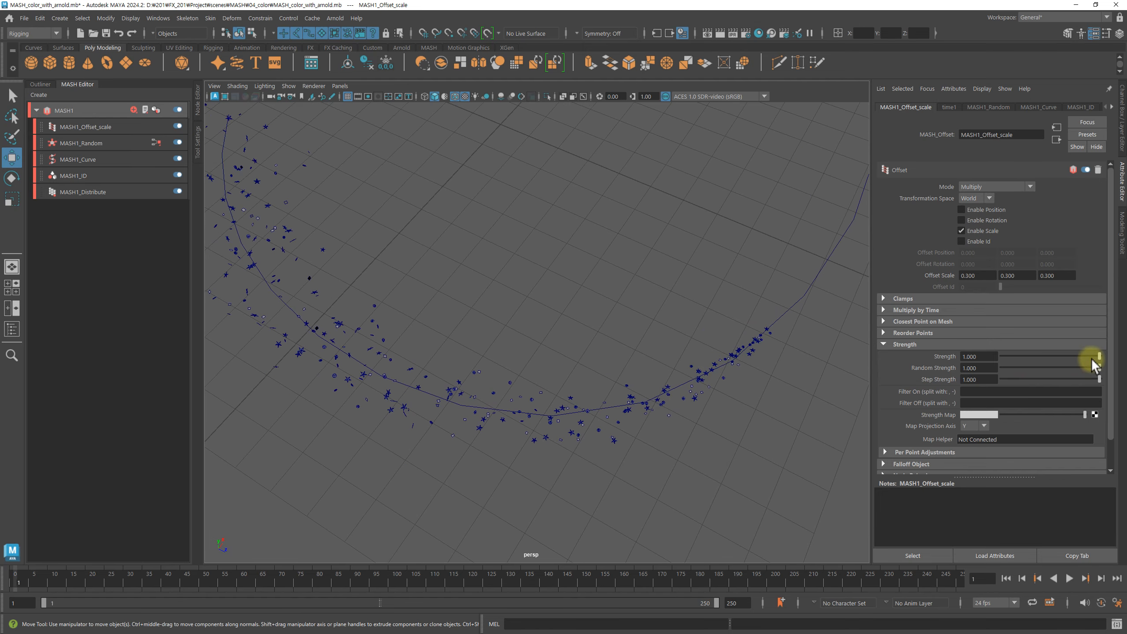
left_click_drag(1094, 357, 942, 360)
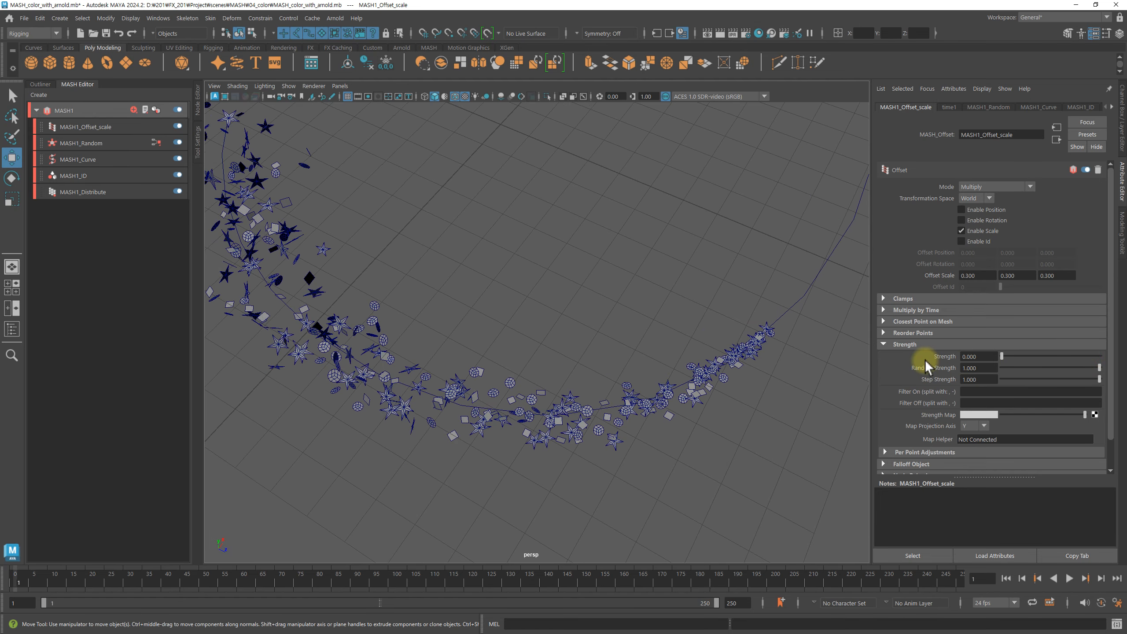
left_click_drag(725, 385, 679, 383, "alt")
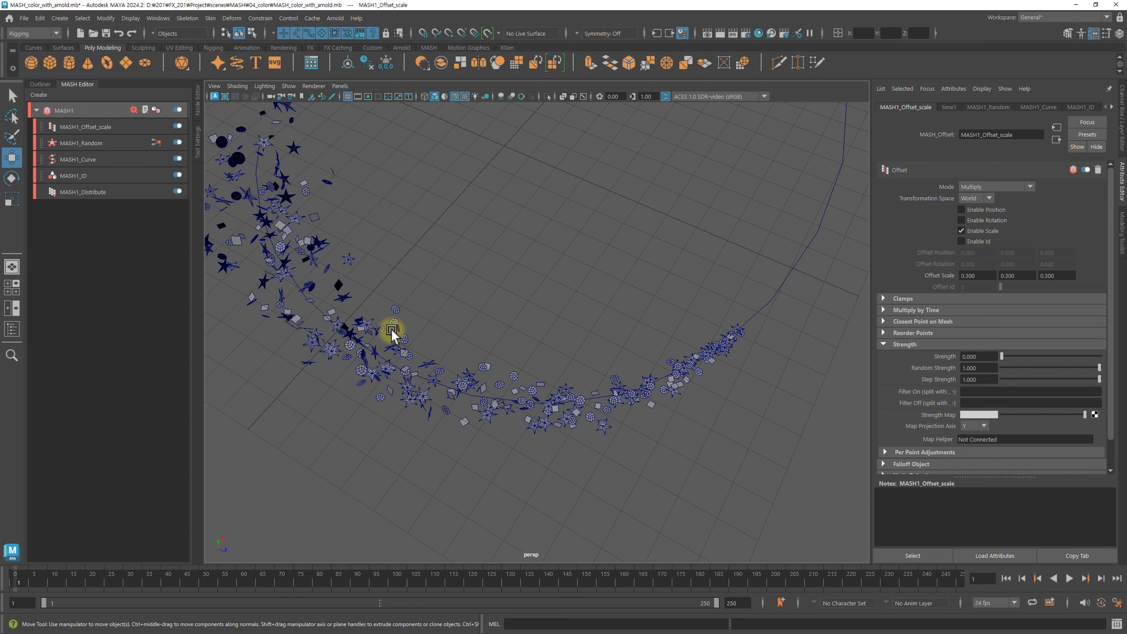
left_click_drag(1001, 353, 1121, 365)
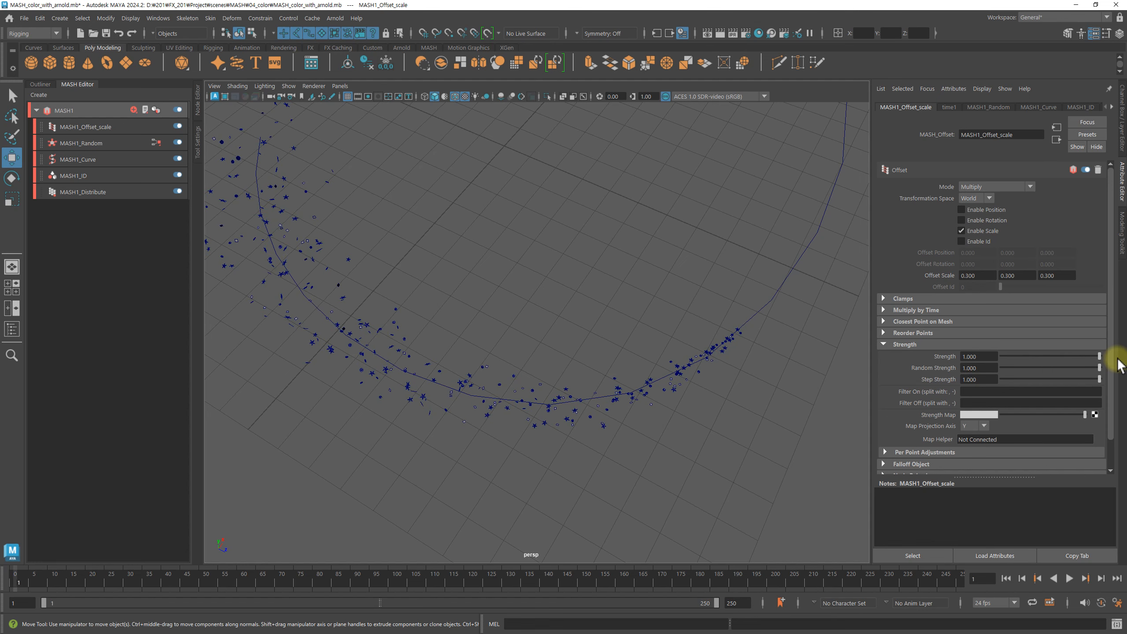
left_click_drag(805, 360, 763, 385, "alt")
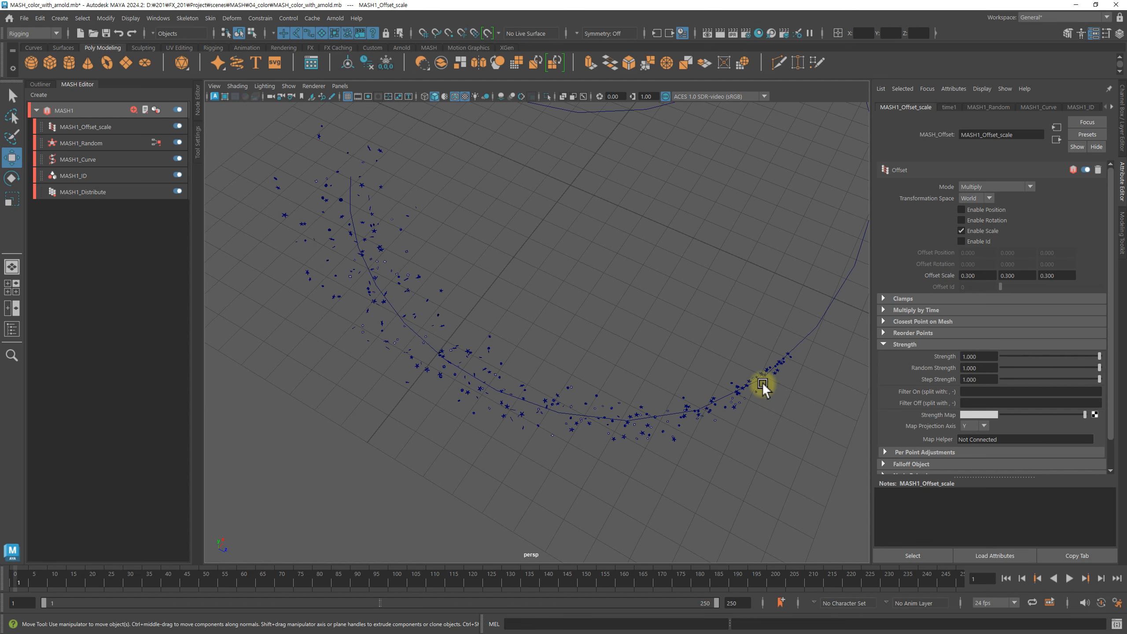
Connect pPlane2 as the Map Helper of MASH1_Offset_scale and assign a Ramp texture to its Strength Map
left_click(41, 84)
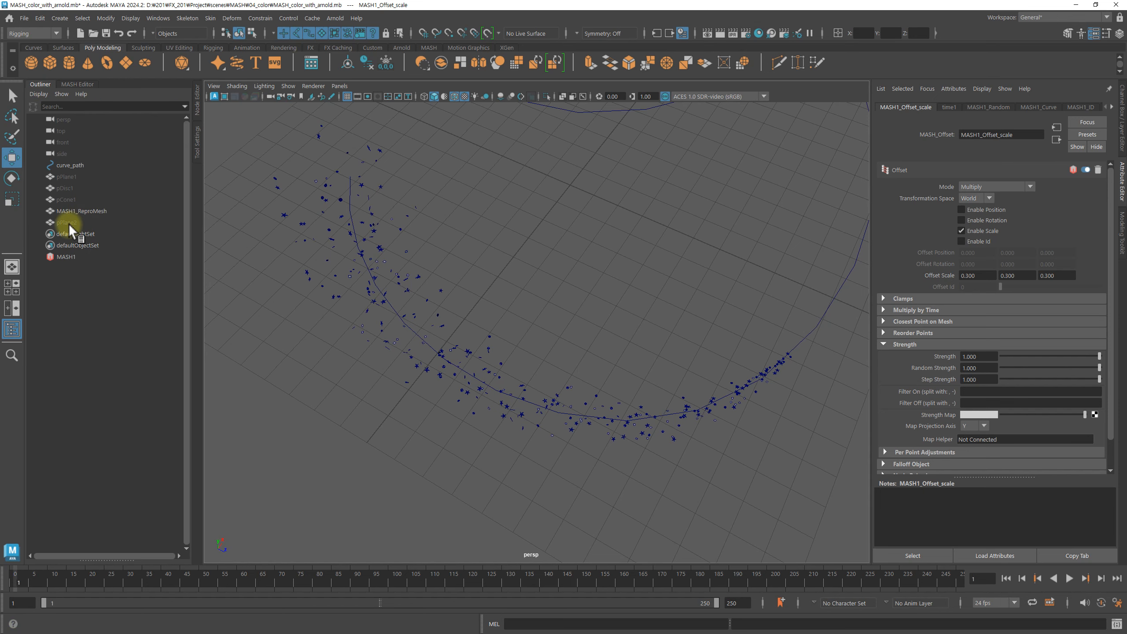
middle_click_drag(67, 222, 972, 444)
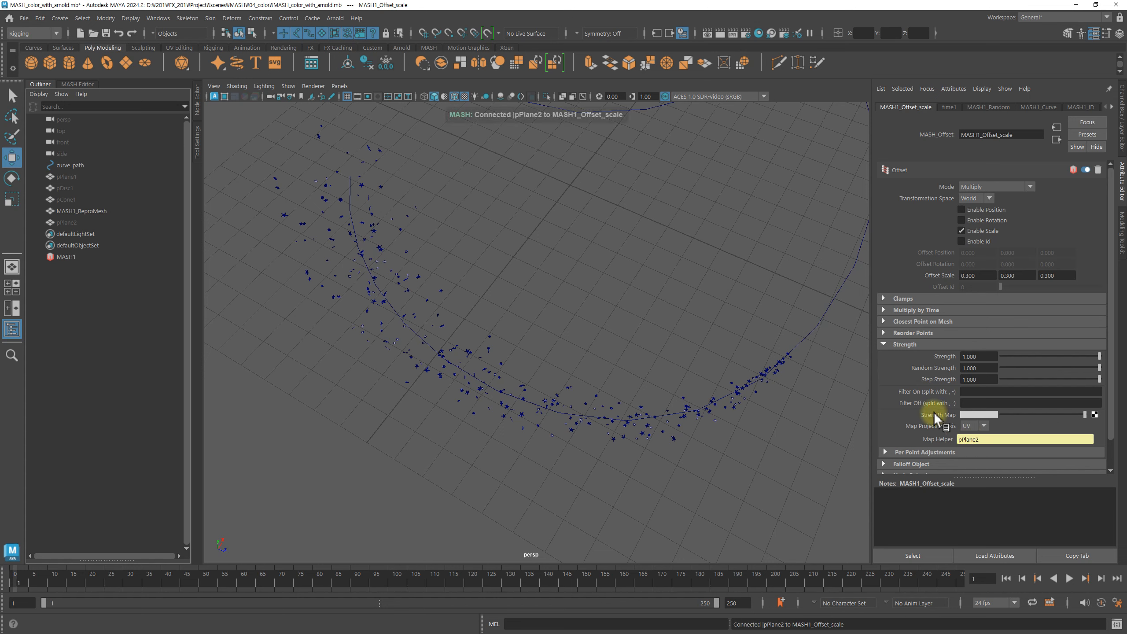
left_click(1095, 415)
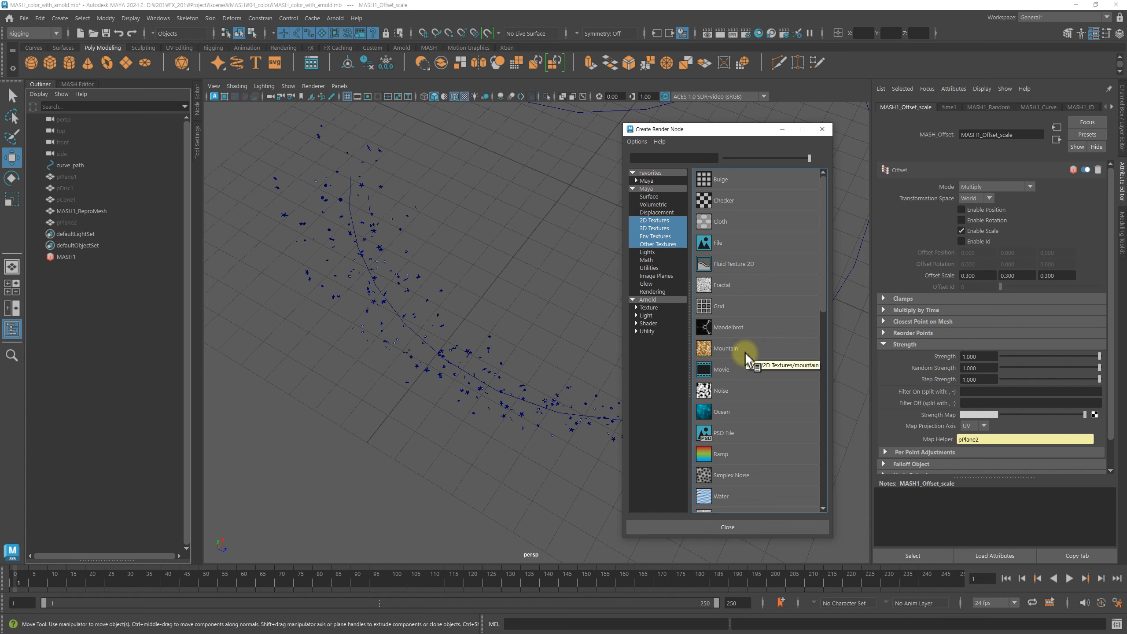
left_click(733, 453)
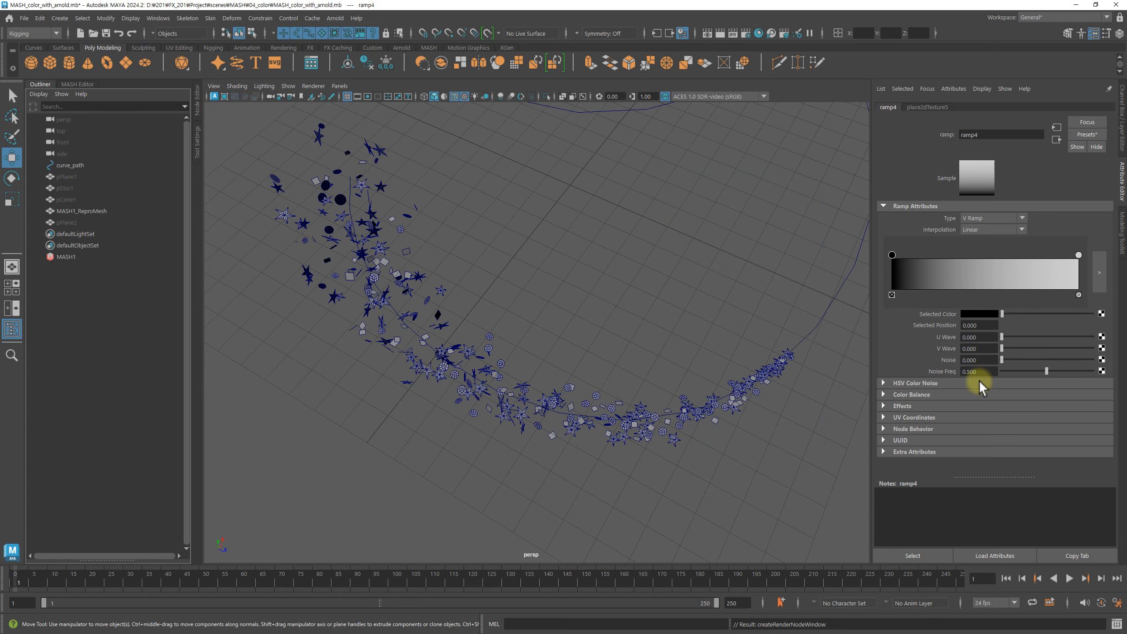
Rename the Strength Map's ramp texture as ramp_scale
left_click(995, 135)
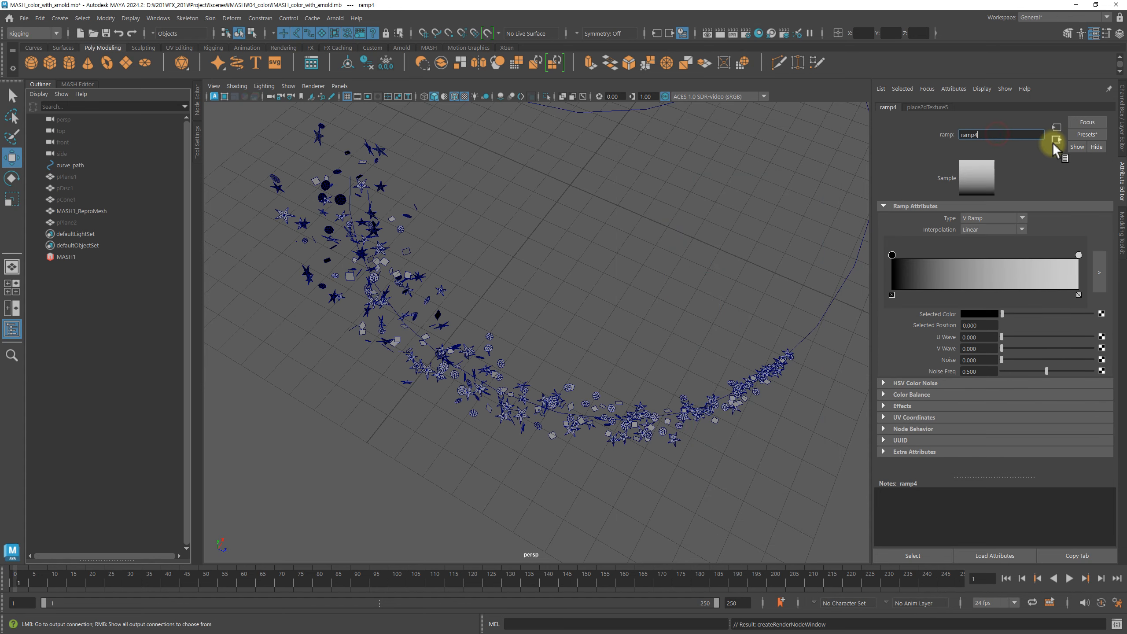
type("_scale")
key("Return")
Change the type of ramp_scale to U Ramp, leaving its black stop at position 0
left_click_drag(666, 225, 748, 300, "alt")
left_click(1079, 255)
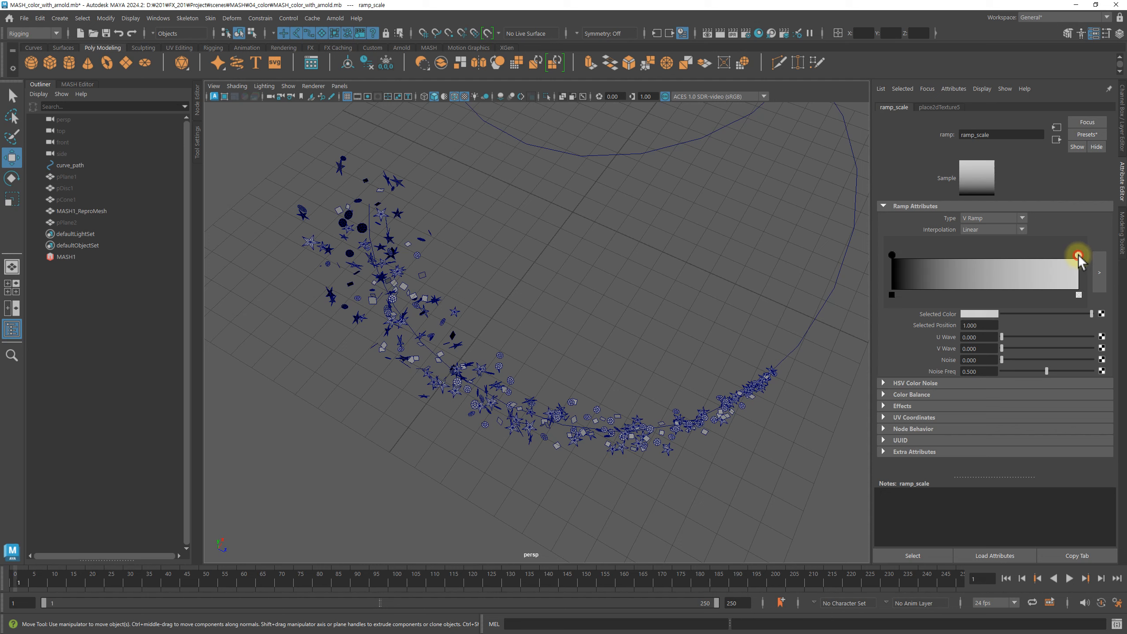
left_click(893, 255)
left_click_drag(892, 255, 894, 255)
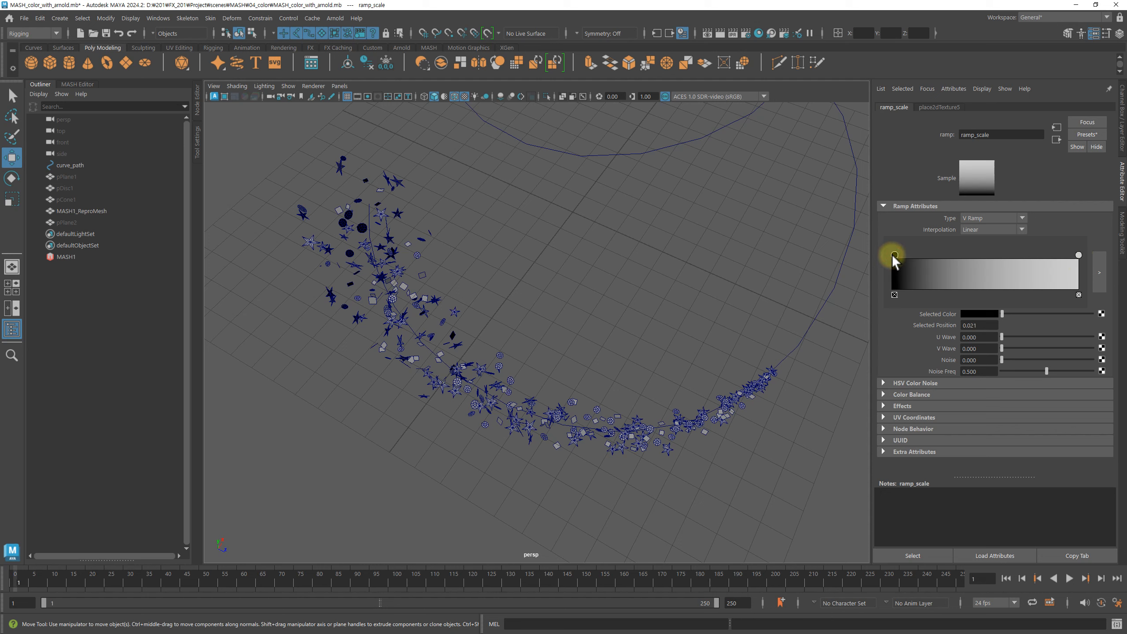
left_click(975, 218)
left_click(983, 238)
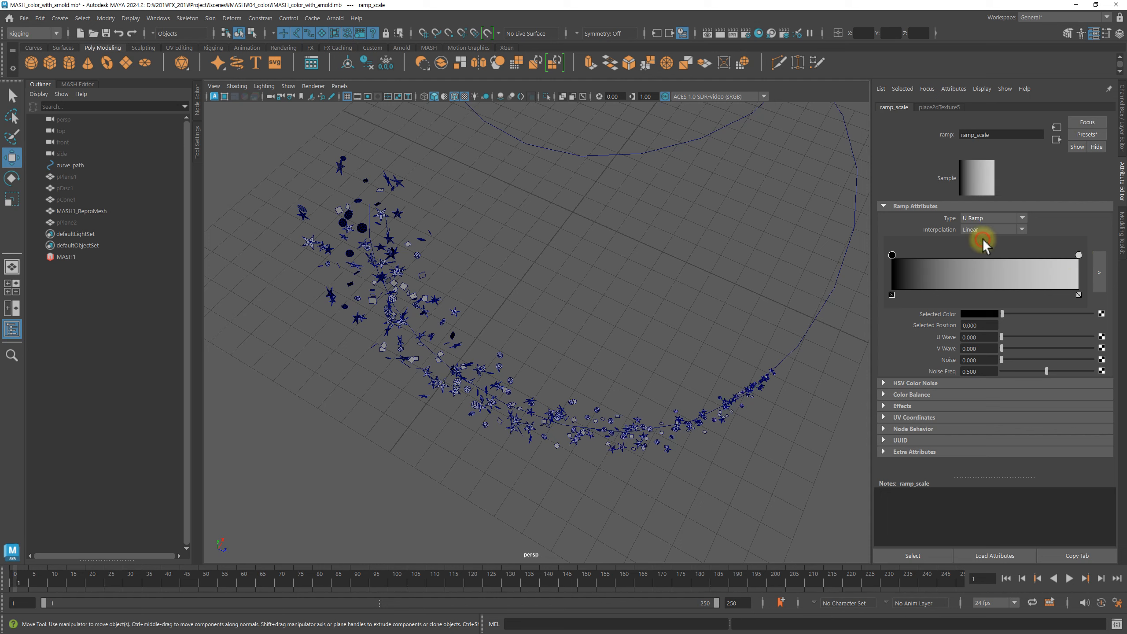
Reverse the ramp_scale gradient, placing the white stop at position 0 and the black stop at about 0.816
left_click(1057, 141)
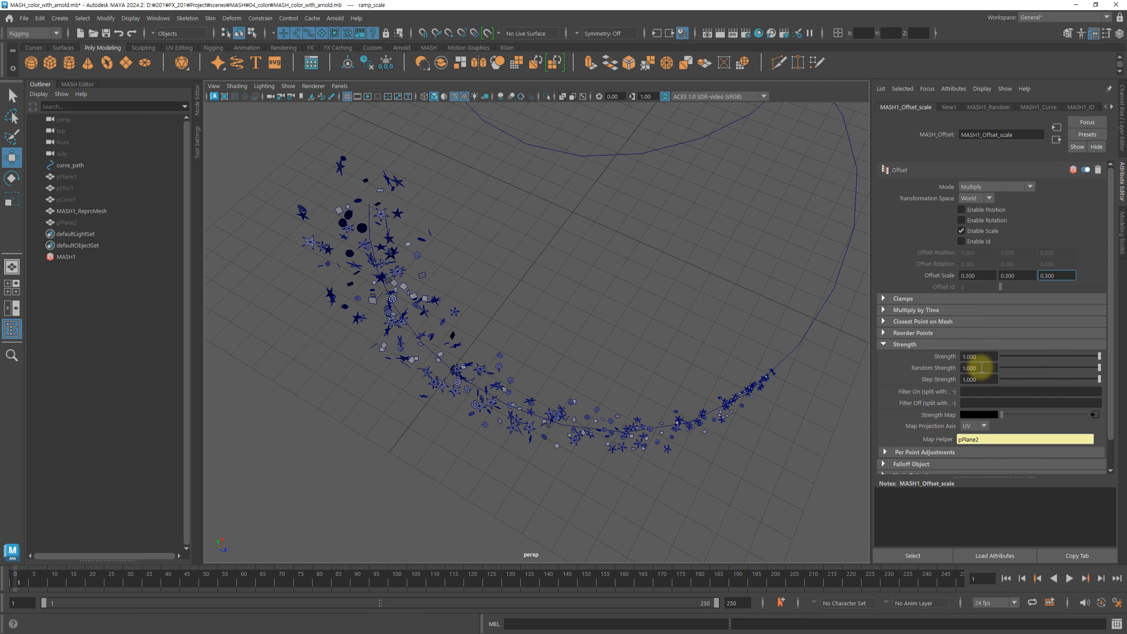
left_click(1095, 416)
left_click_drag(892, 255, 1054, 255)
left_click_drag(1079, 255, 864, 263)
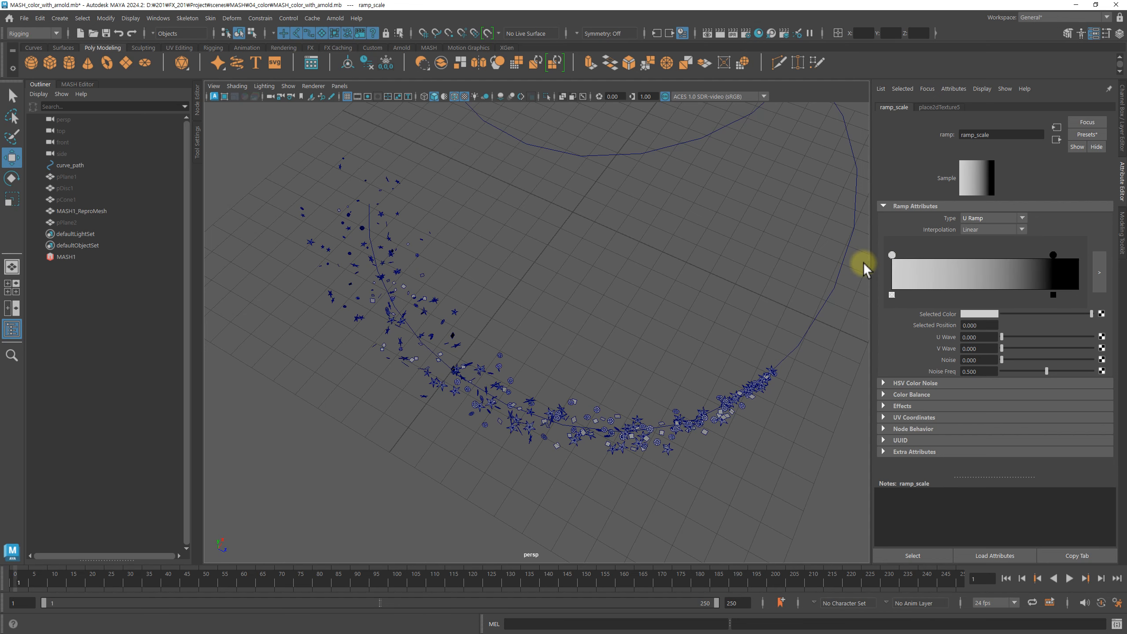
left_click(1054, 255)
mouse_move(1043, 254)
left_mouse_down()
mouse_move(1093, 256)
mouse_move(1045, 255)
left_mouse_up()
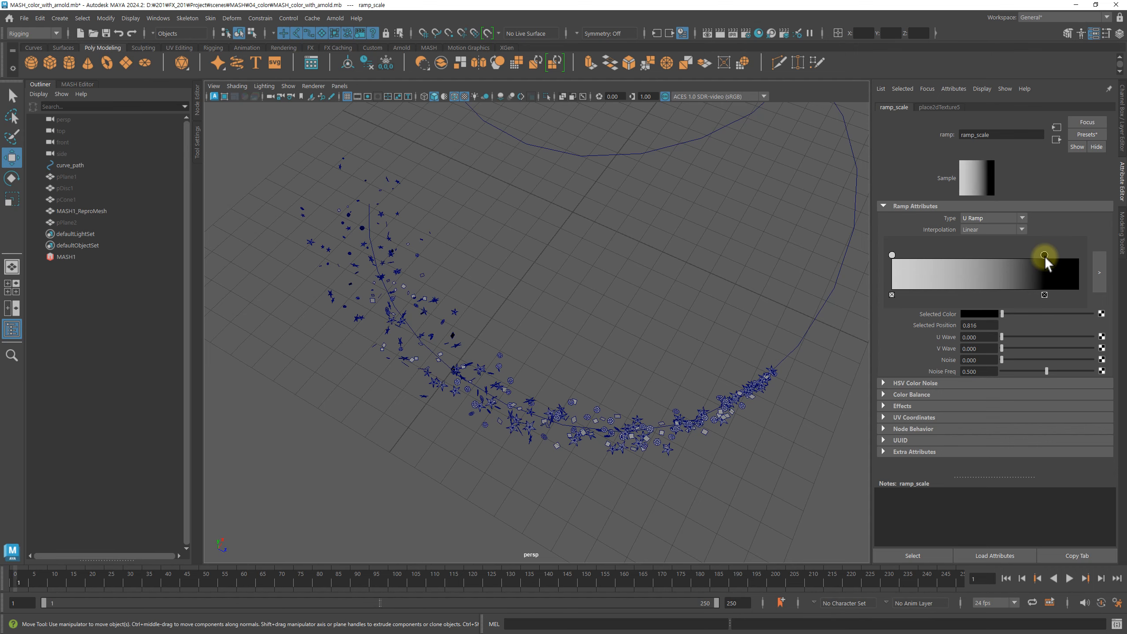
Try shifting the white stop of ramp_scale to about 0.052, then return it to position 0
left_click_drag(704, 452, 603, 421, "alt")
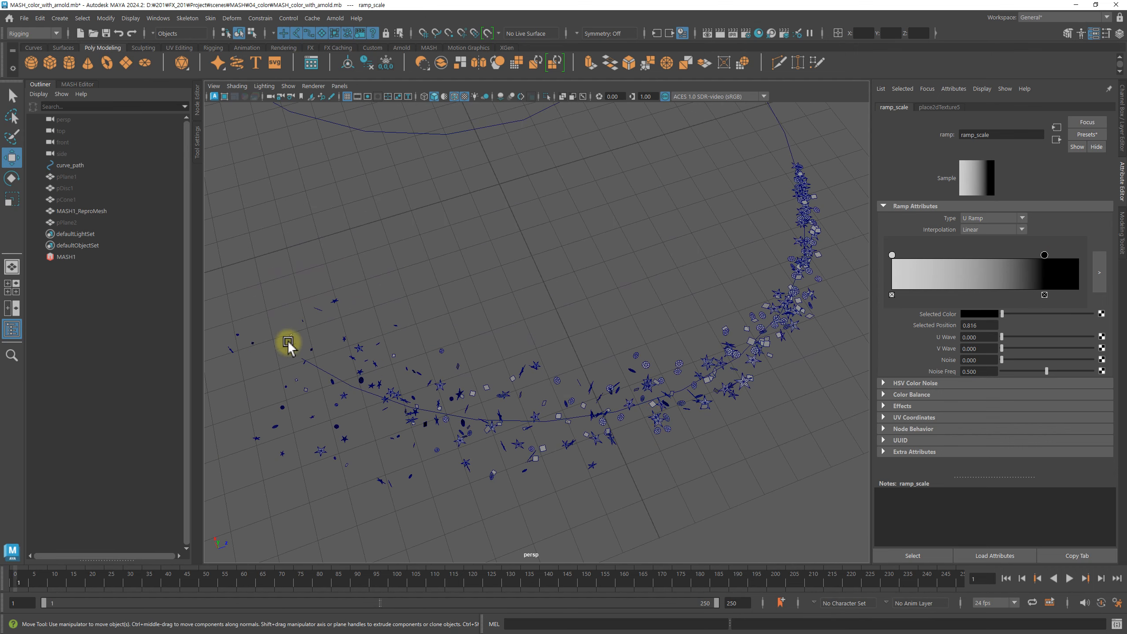
left_click(893, 256)
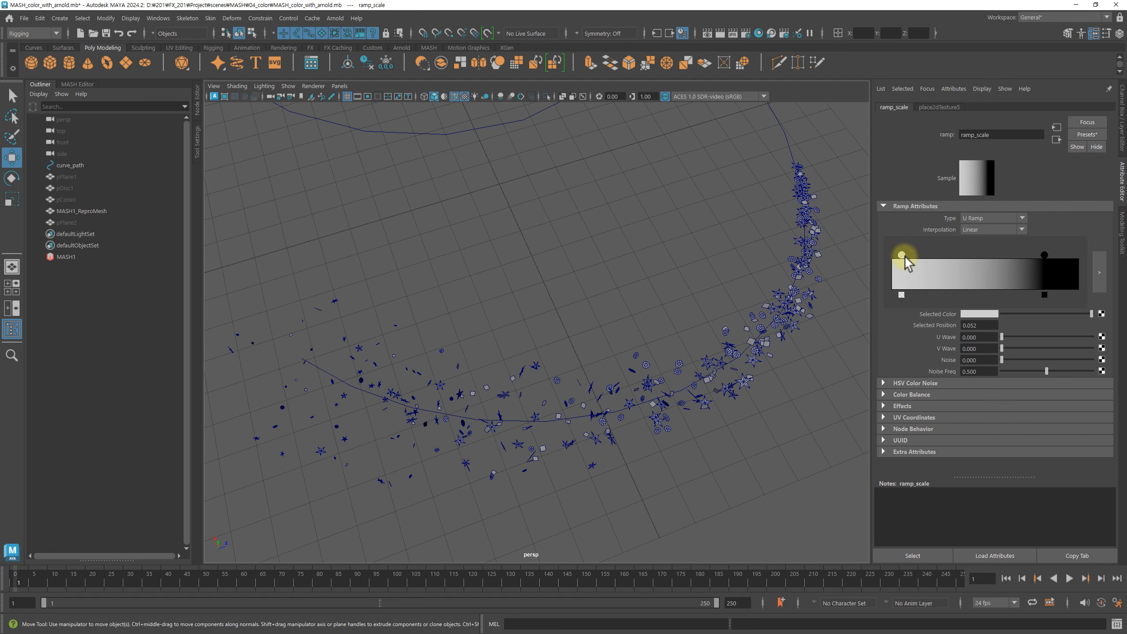
mouse_move(906, 257)
left_mouse_down()
mouse_move(973, 254)
mouse_move(890, 256)
left_mouse_up()
left_click_drag(493, 365, 599, 365, "alt")
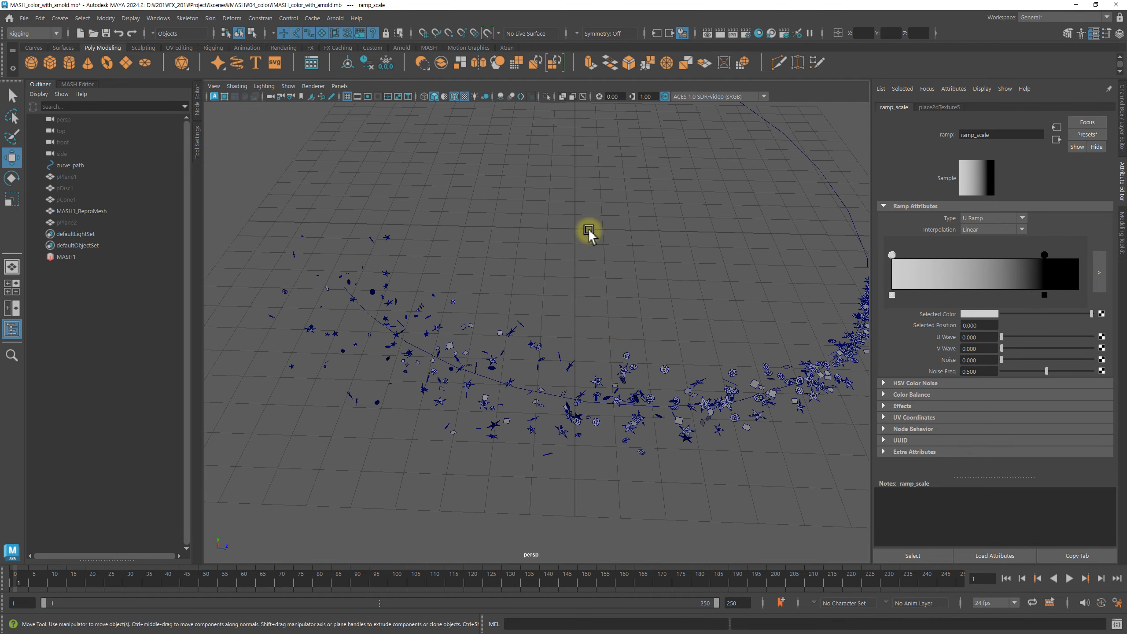
Set the Offset Scale of MASH1_Offset_scale to 0.1 on all three axes
left_click(78, 84)
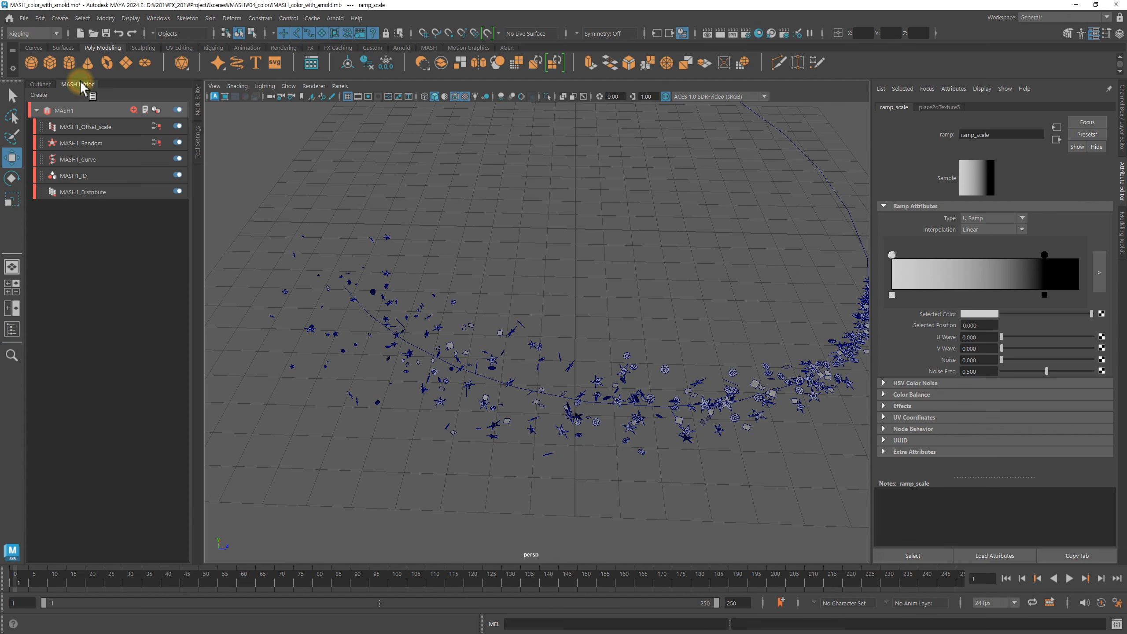
left_click(87, 126)
left_click(985, 275)
double_click(985, 276)
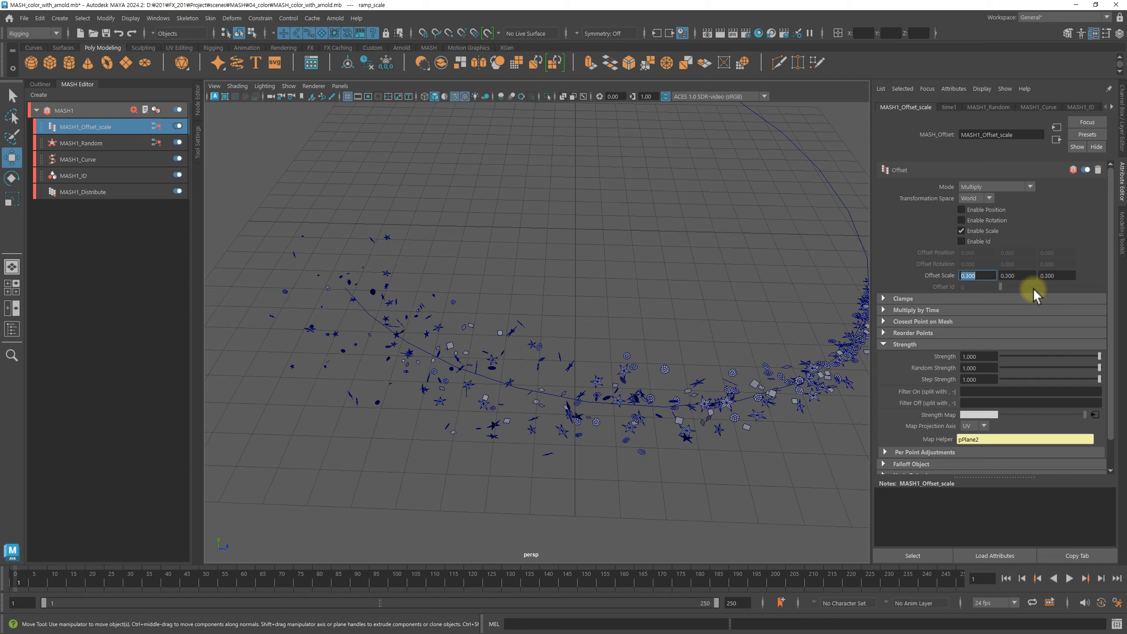
type(".1")
key("Tab")
key("Tab")
key("Return")
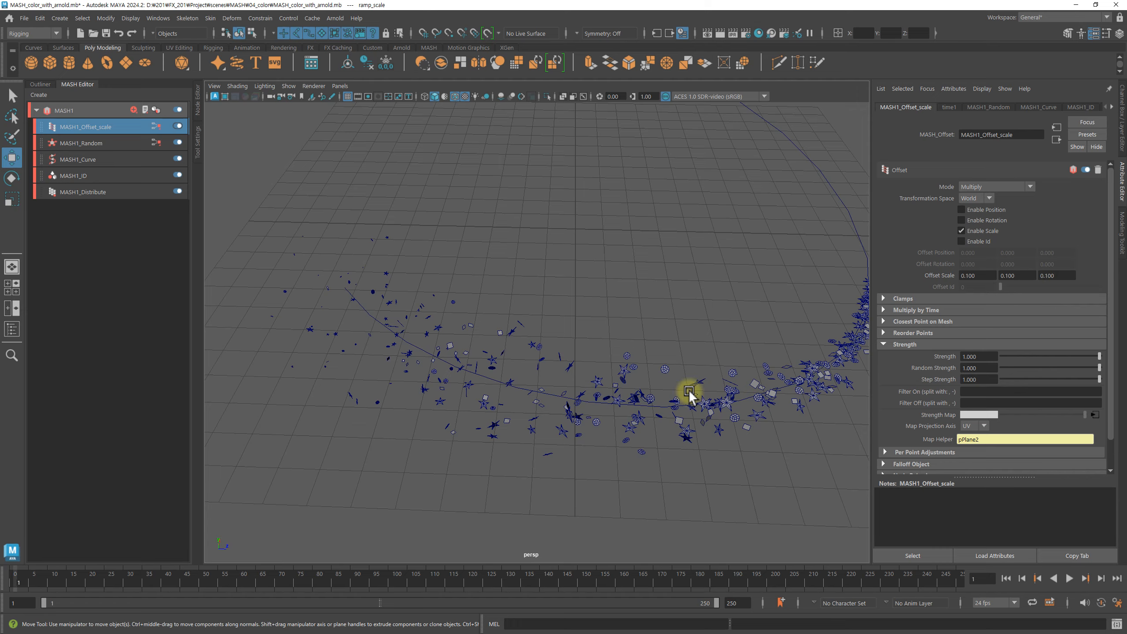
Set the interpolation of ramp_scale to Smooth, keeping the white stop at 0 and the black stop at about 0.816
left_click_drag(687, 392, 596, 371, "alt")
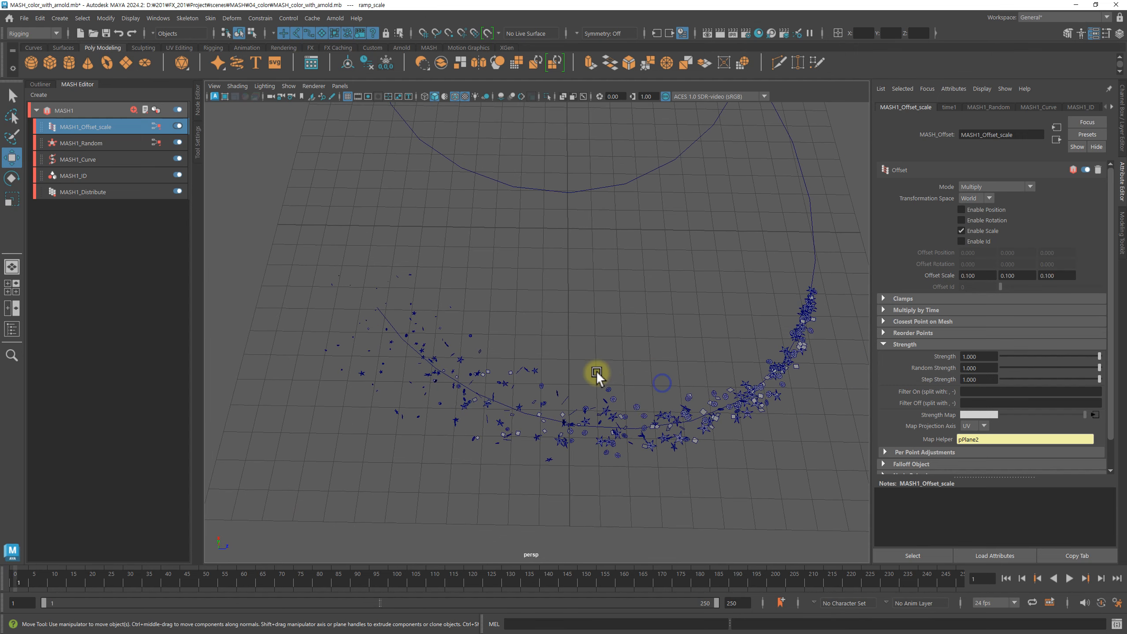
left_click(1095, 416)
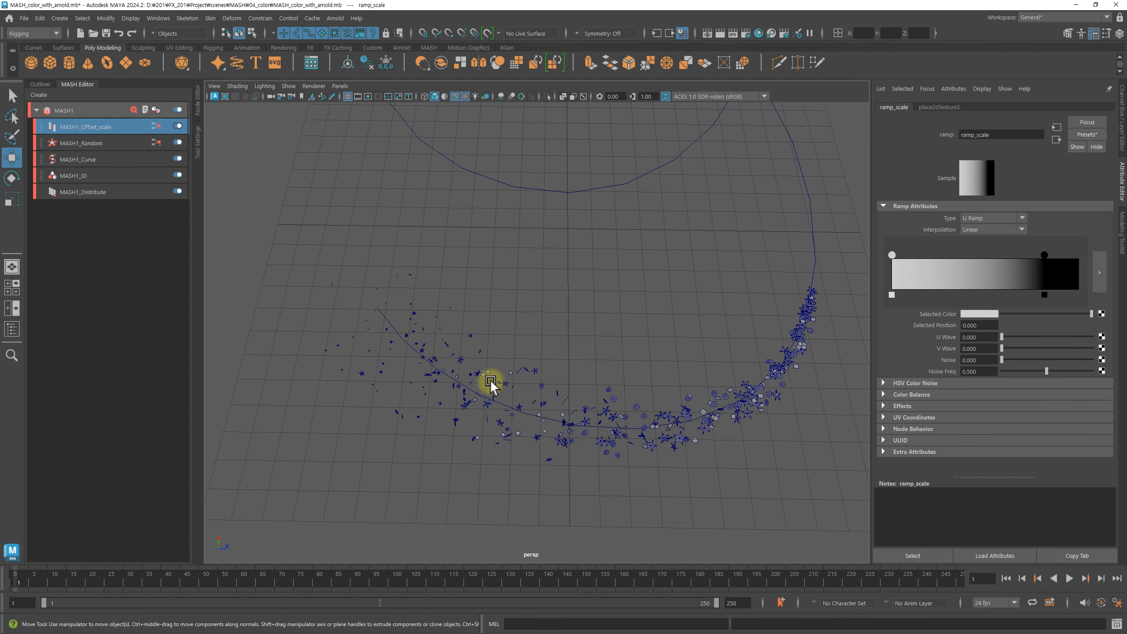
left_click(983, 230)
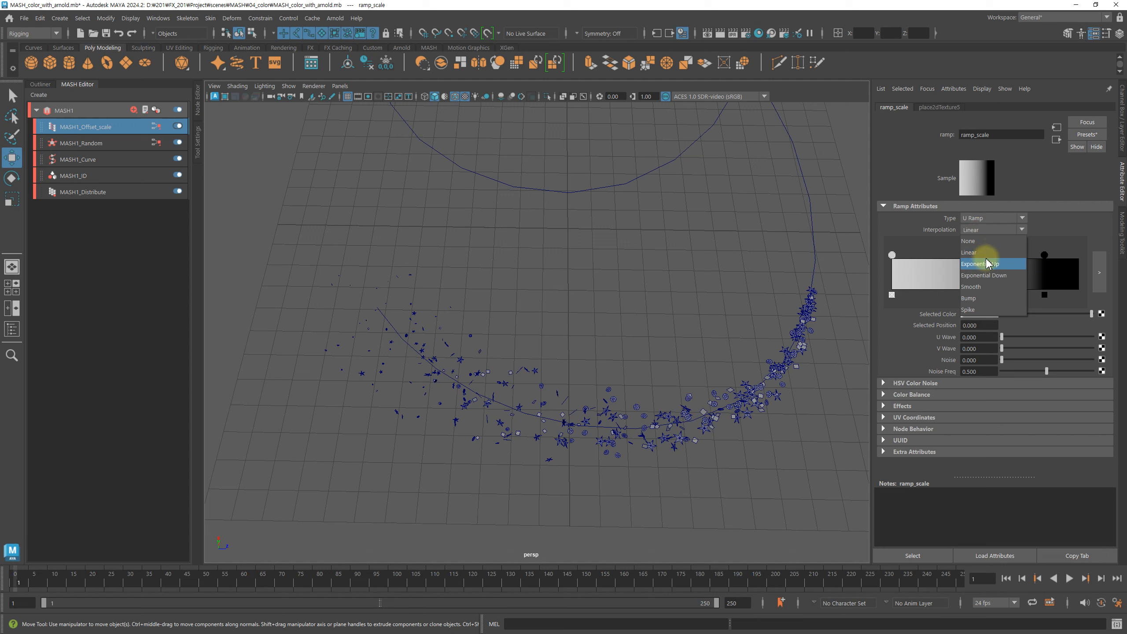
left_click(986, 286)
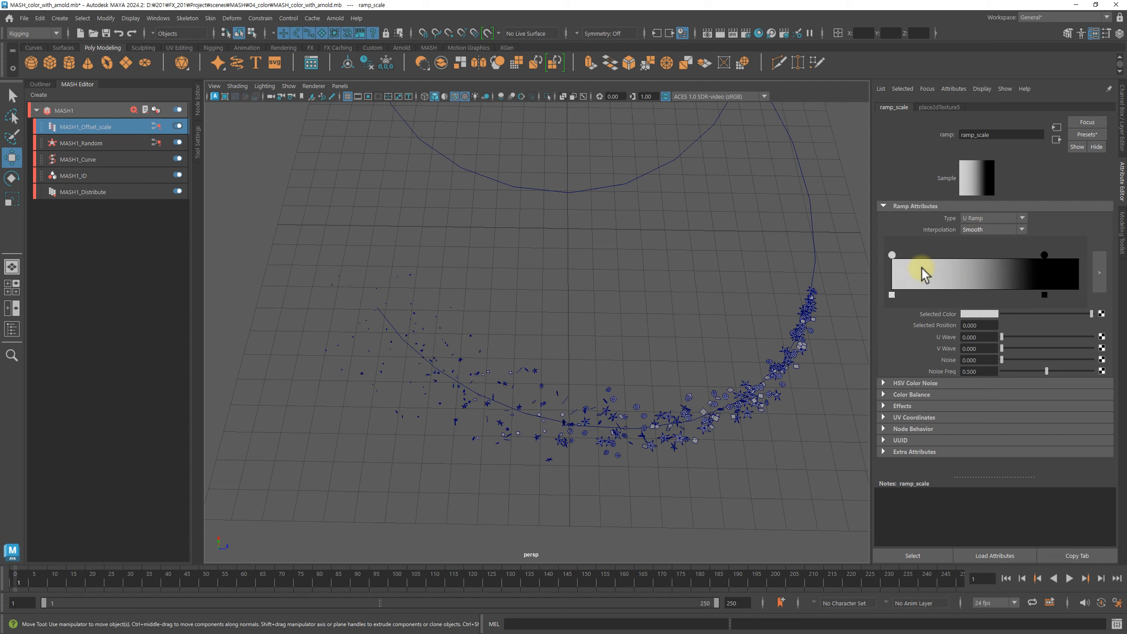
left_click(1045, 254)
left_click_drag(668, 394, 738, 330, "alt")
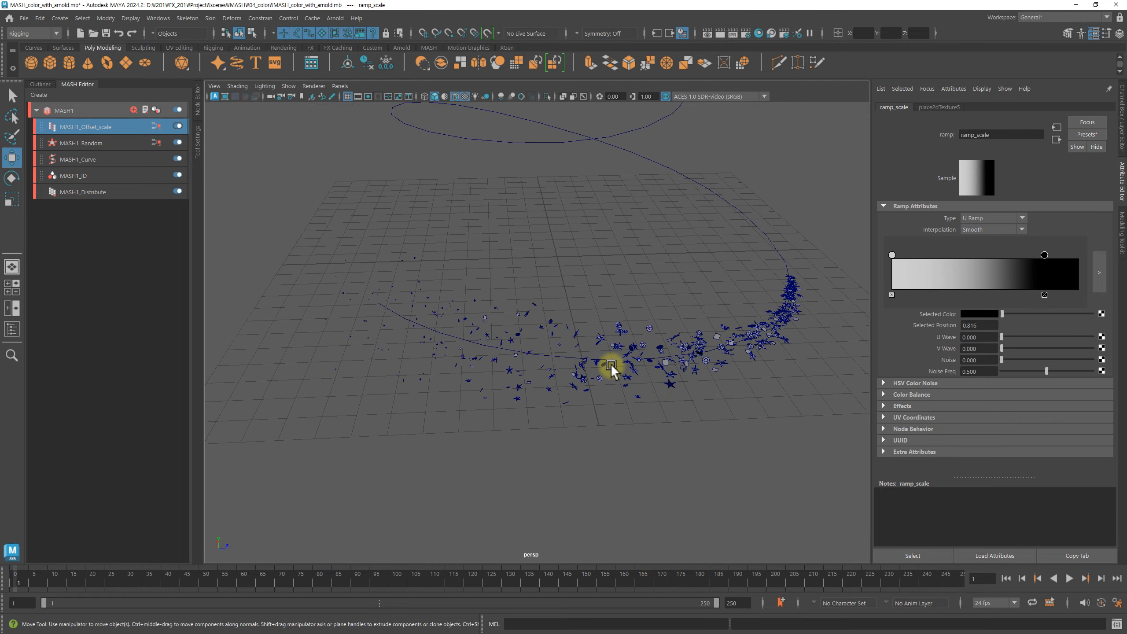
left_click_drag(612, 368, 625, 313, "alt")
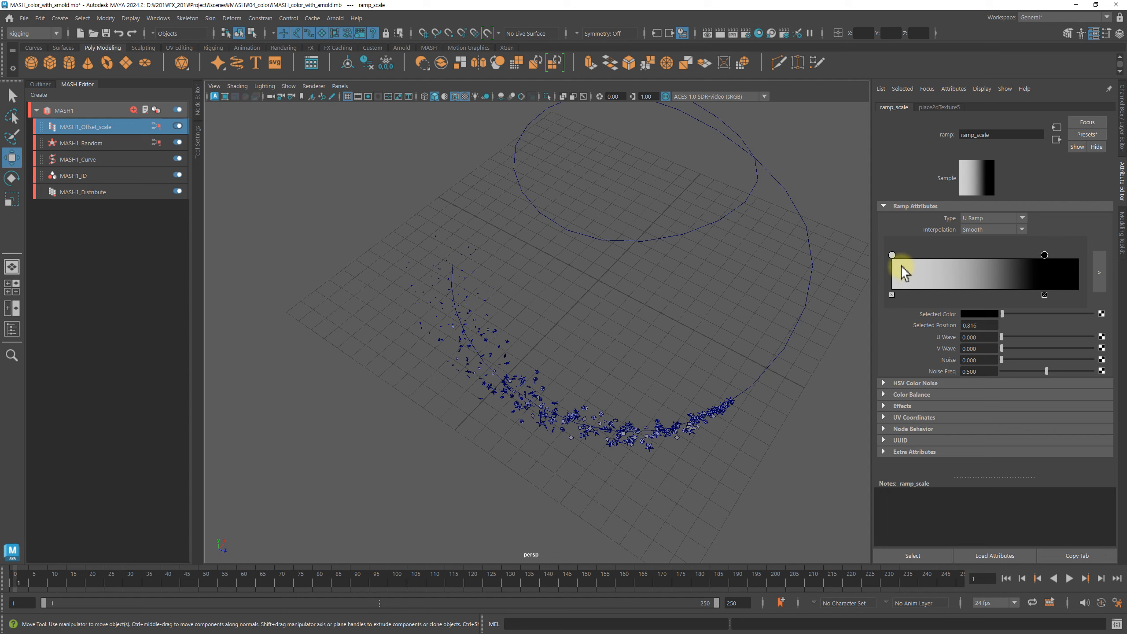
left_click(892, 255)
mouse_move(893, 254)
left_mouse_down()
mouse_move(912, 255)
mouse_move(892, 255)
left_mouse_up()
Scrub the animation to frame 177 and back to frame 1 to examine the instance scaling along the spiral
left_click_drag(788, 293, 694, 331, "alt")
left_click_drag(495, 583, 690, 364)
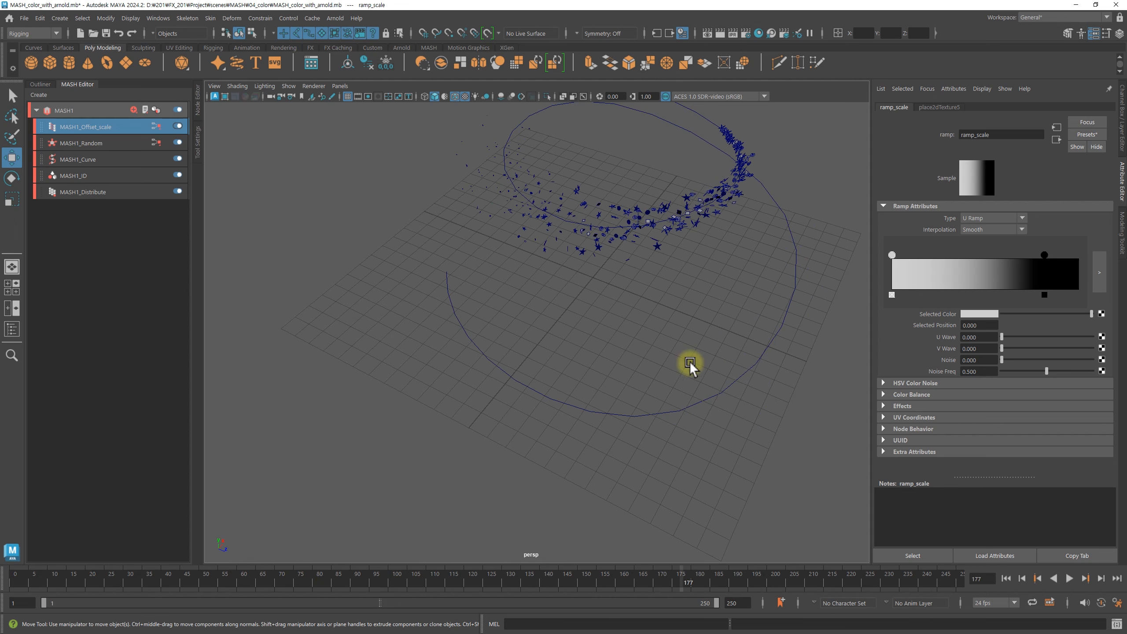
left_click_drag(722, 262, 491, 479, "alt")
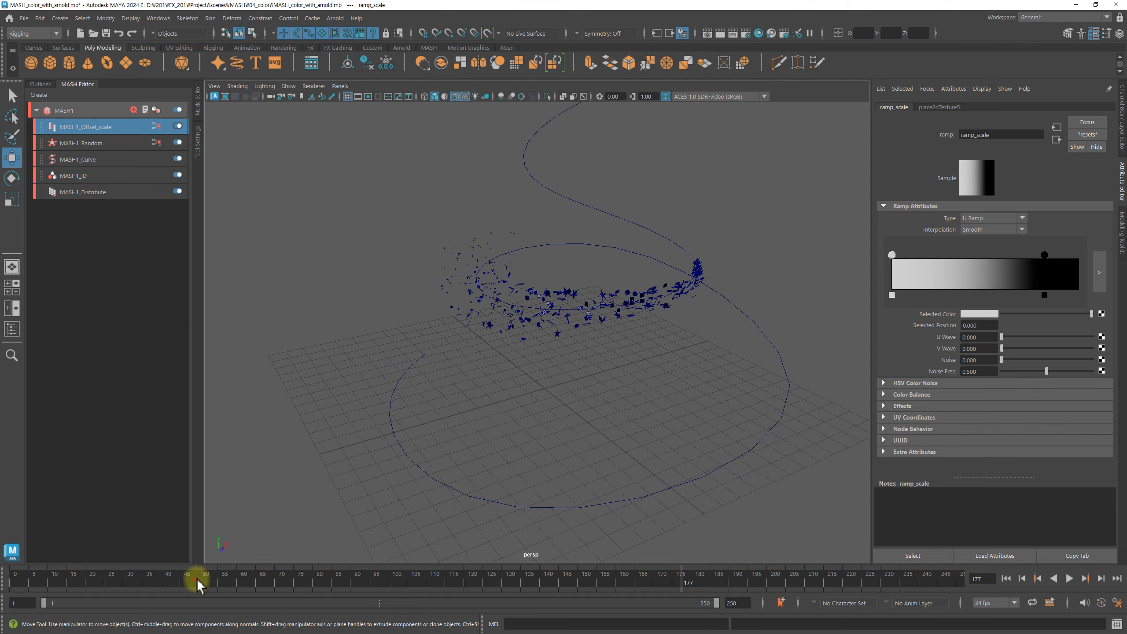
left_click_drag(197, 585, 15, 598)
left_click_drag(546, 453, 712, 408, "alt")
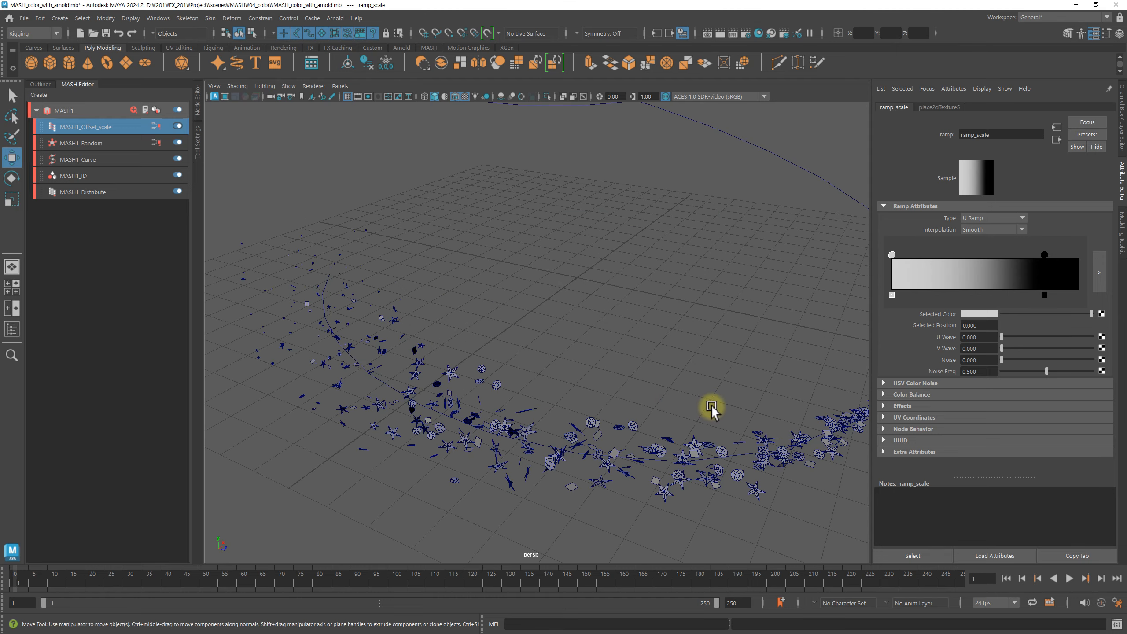
key("a")
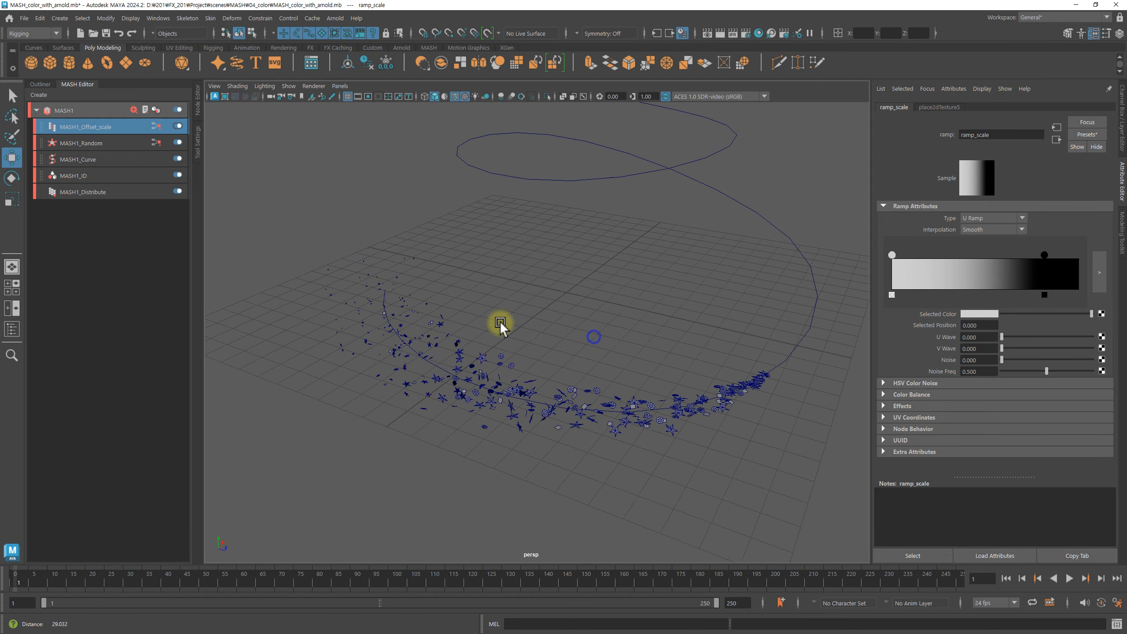
Add another Offset node to the MASH1 network and rename it MASH1_Offset_rotate
left_click(110, 125)
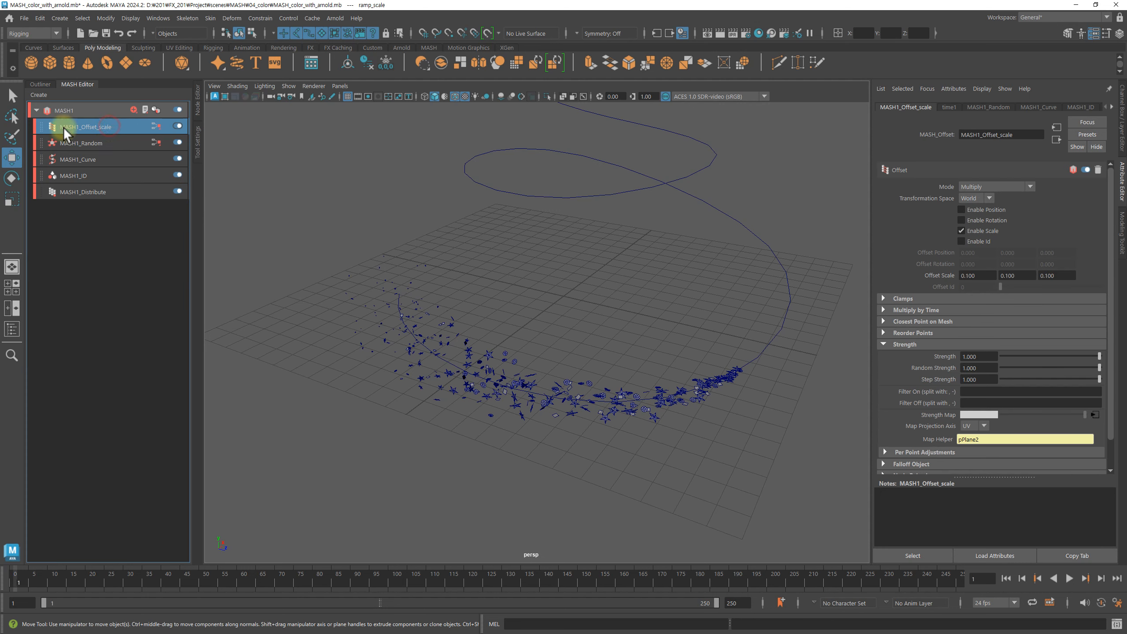
left_click(133, 110)
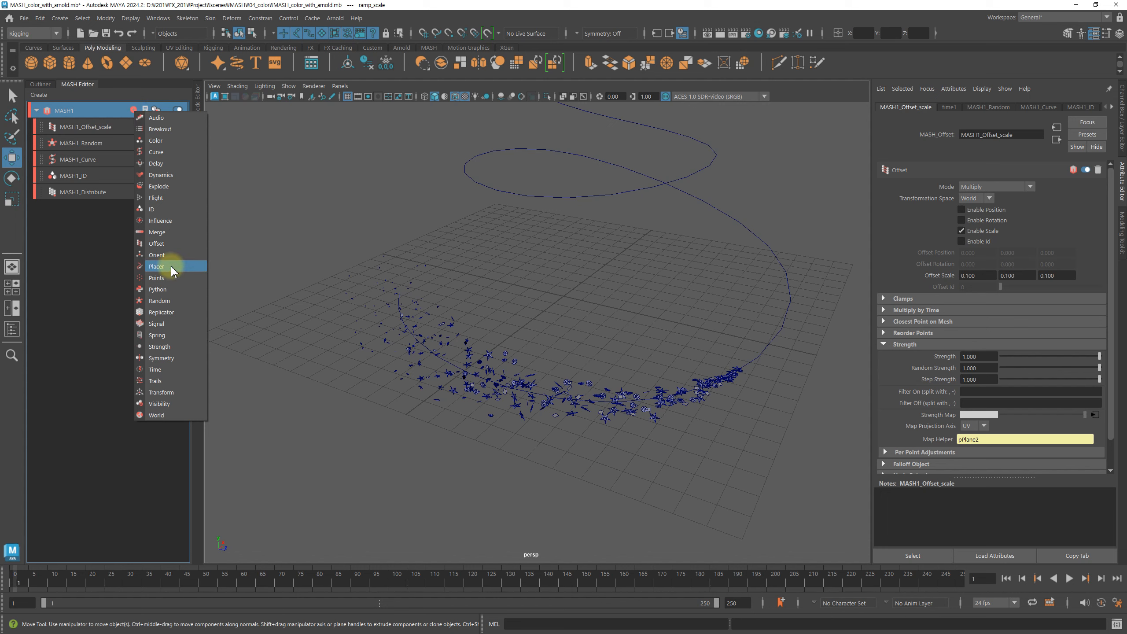
left_click(163, 244)
left_click(96, 125)
double_click(97, 125)
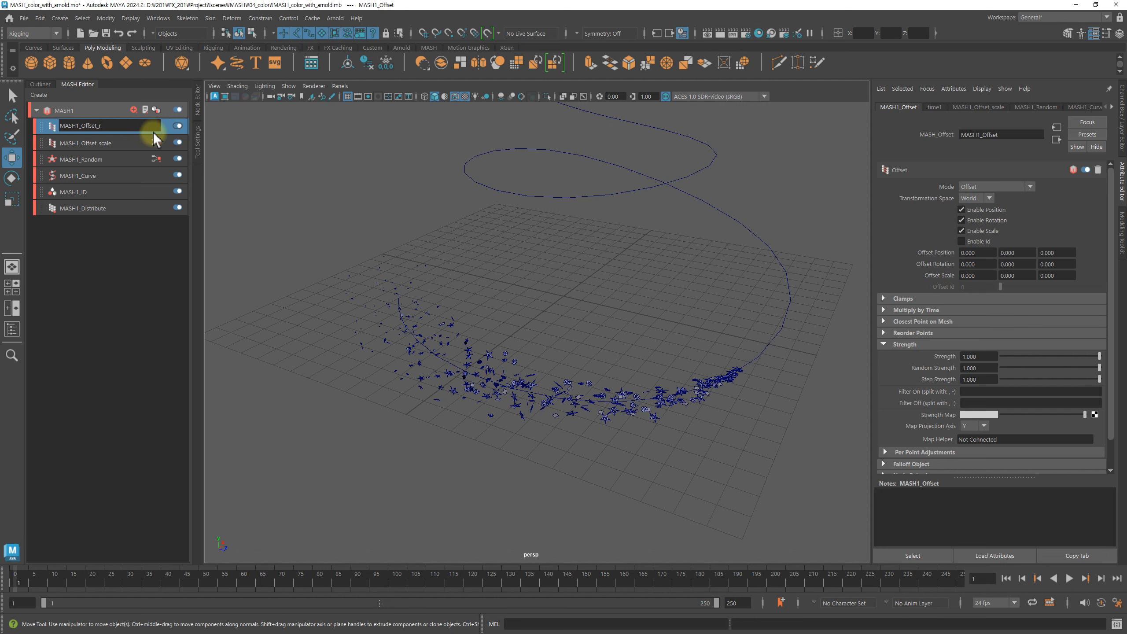
key("Return")
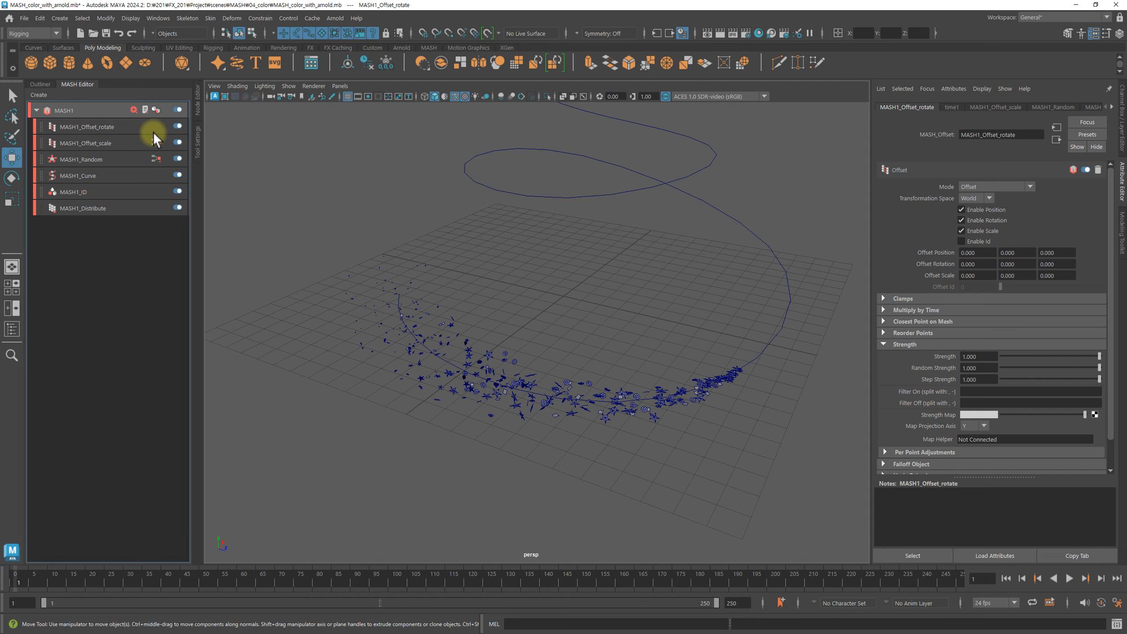
Disable scale and position on MASH1_Offset_rotate, keeping only rotation enabled
left_click(983, 230)
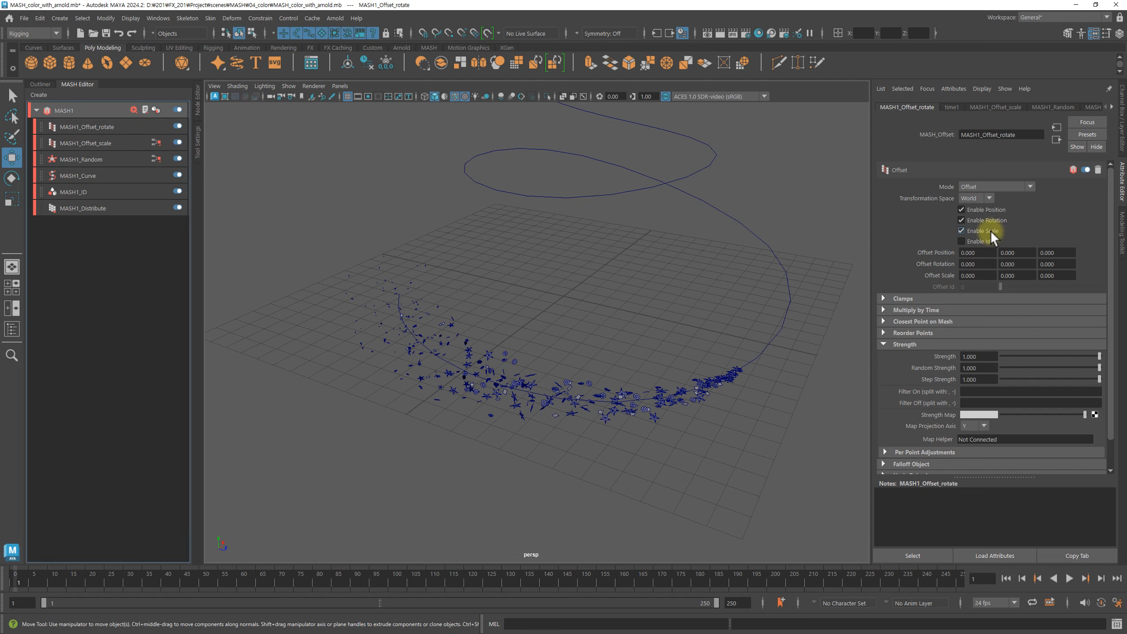
left_click(986, 209)
left_click_drag(729, 279, 626, 318, "alt")
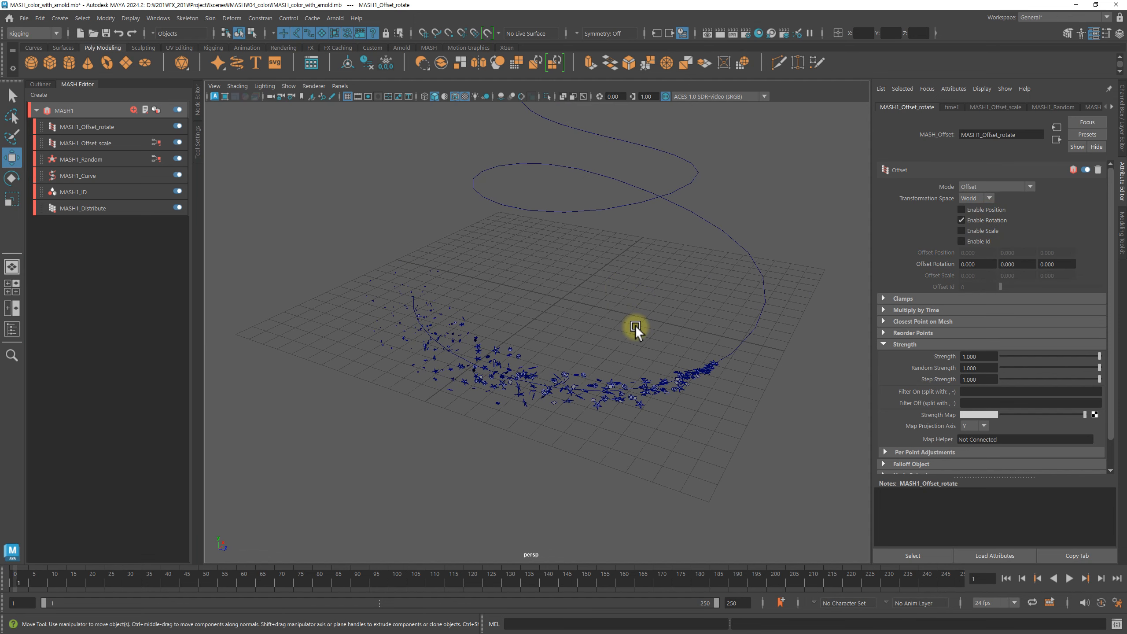
left_click_drag(665, 403, 639, 424, "alt")
right_click_drag(608, 413, 680, 392, "alt")
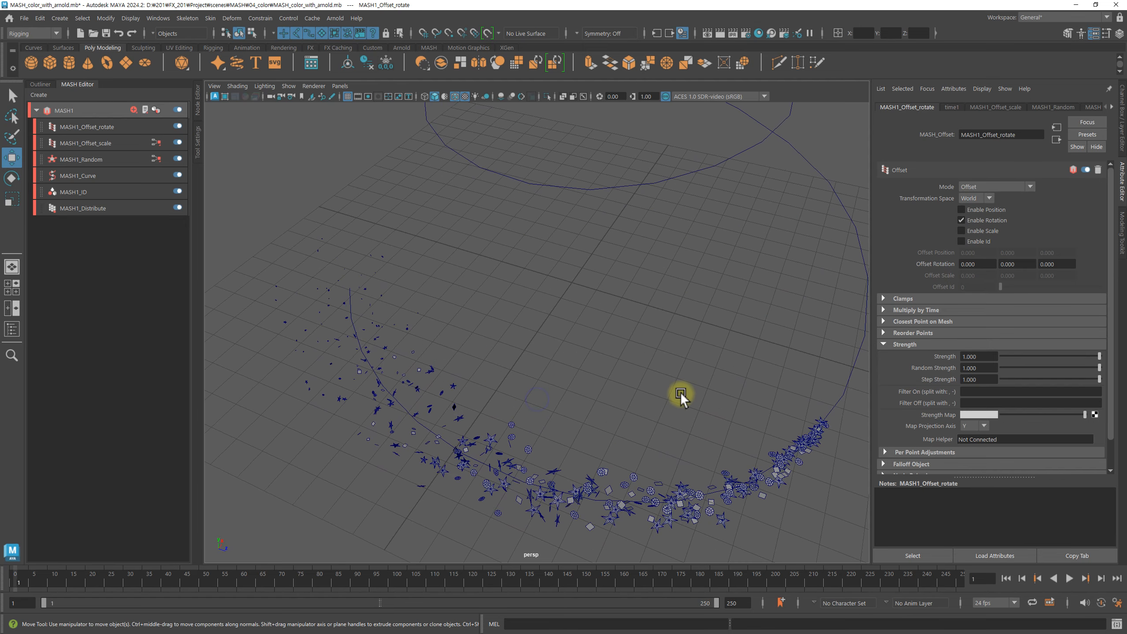
middle_click_drag(680, 392, 683, 330, "alt")
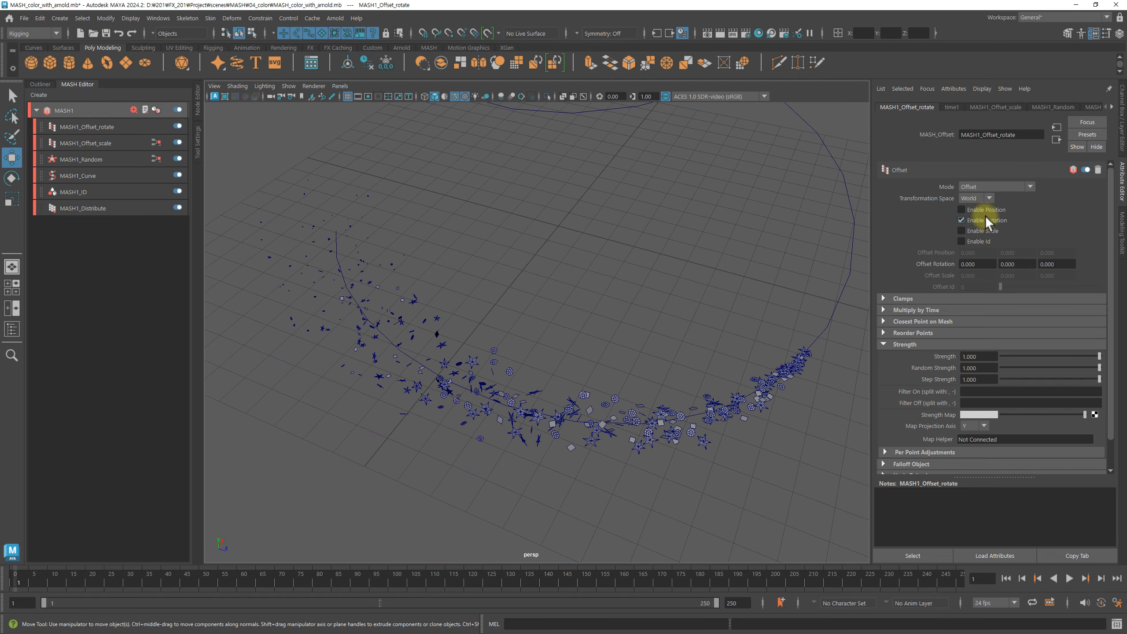
Set the mode of MASH1_Offset_rotate to Multiply by Time and its X offset rotation to 10
left_click(985, 186)
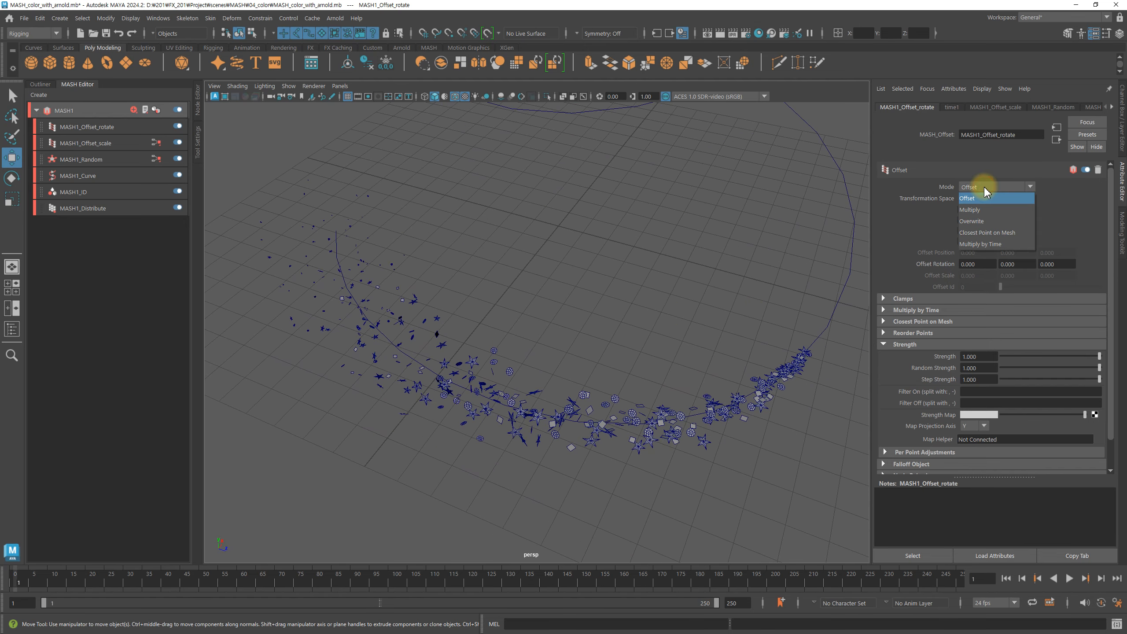
left_click(990, 244)
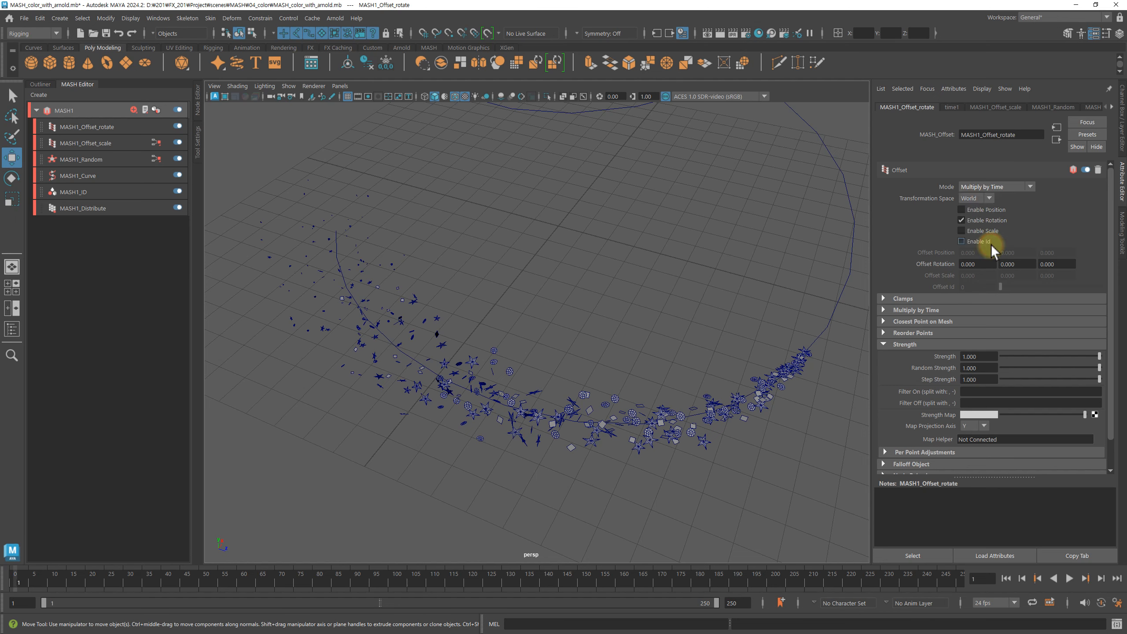
scroll(709, 271, "up", 8)
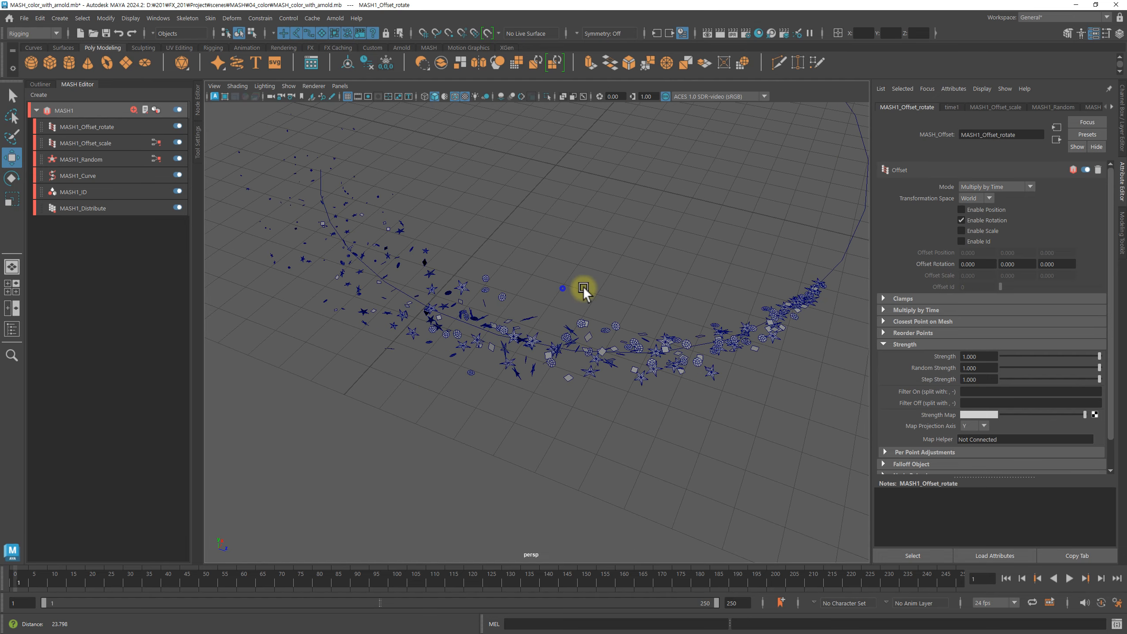
scroll(539, 297, "down", 6)
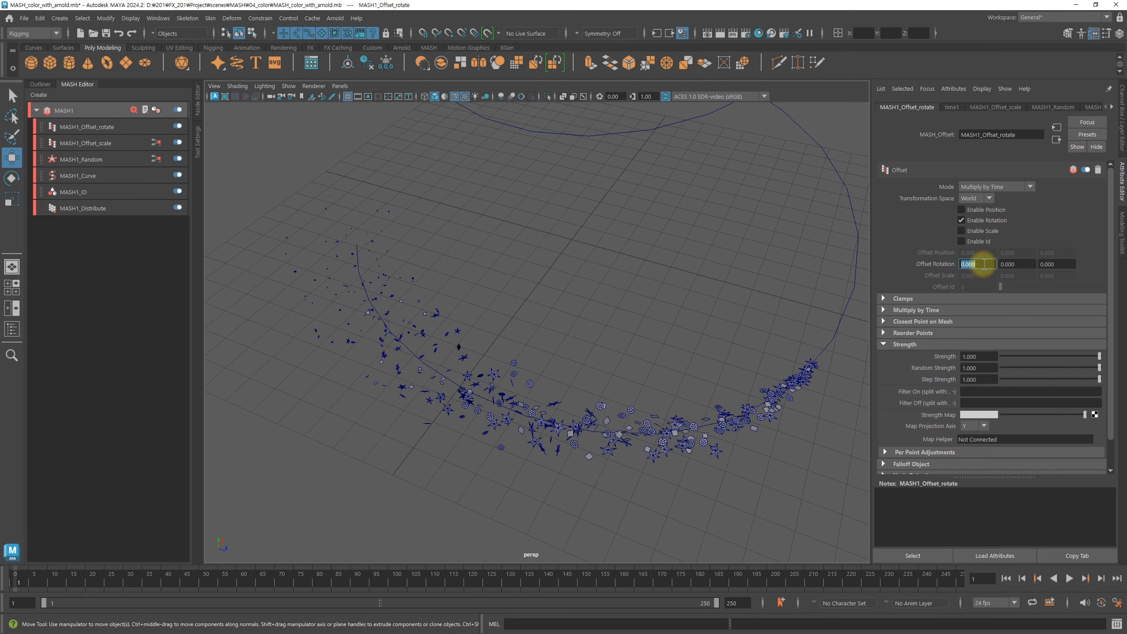
type("10")
key("Return")
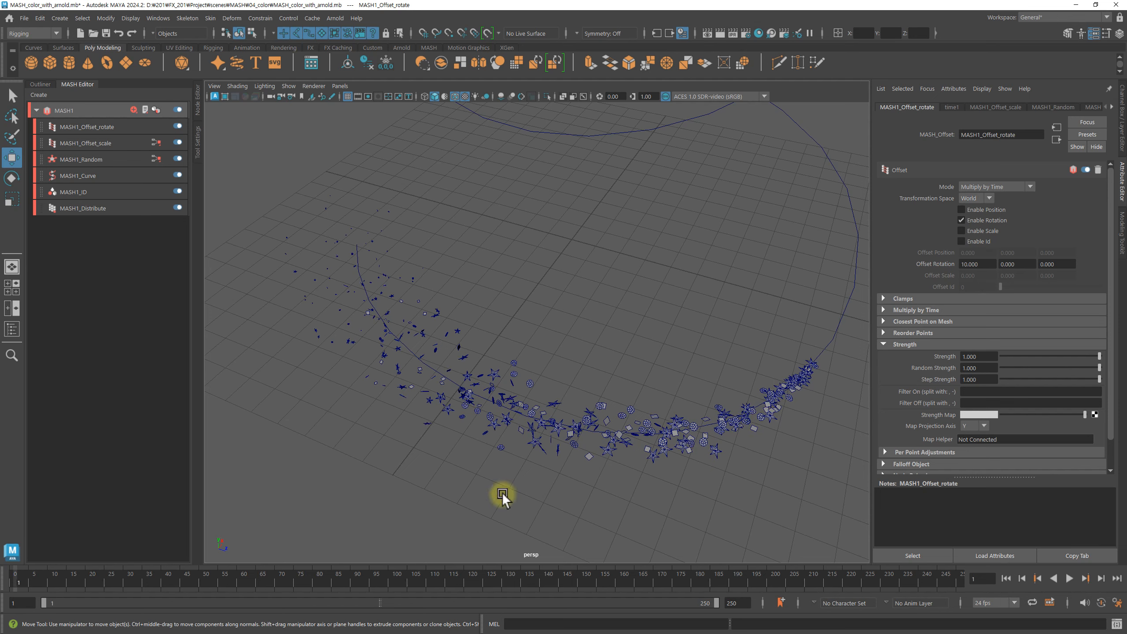
Play the animation and scrub it to frame 35 to examine how the instances rotate along the spiral
key("alt+v")
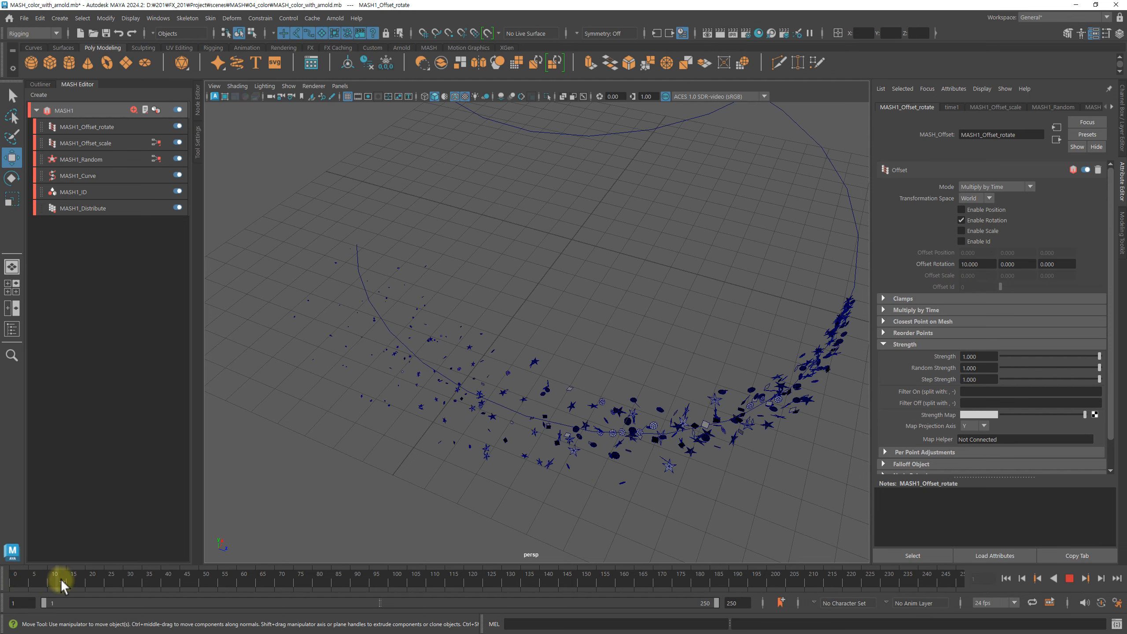
left_click_drag(62, 586, 143, 576)
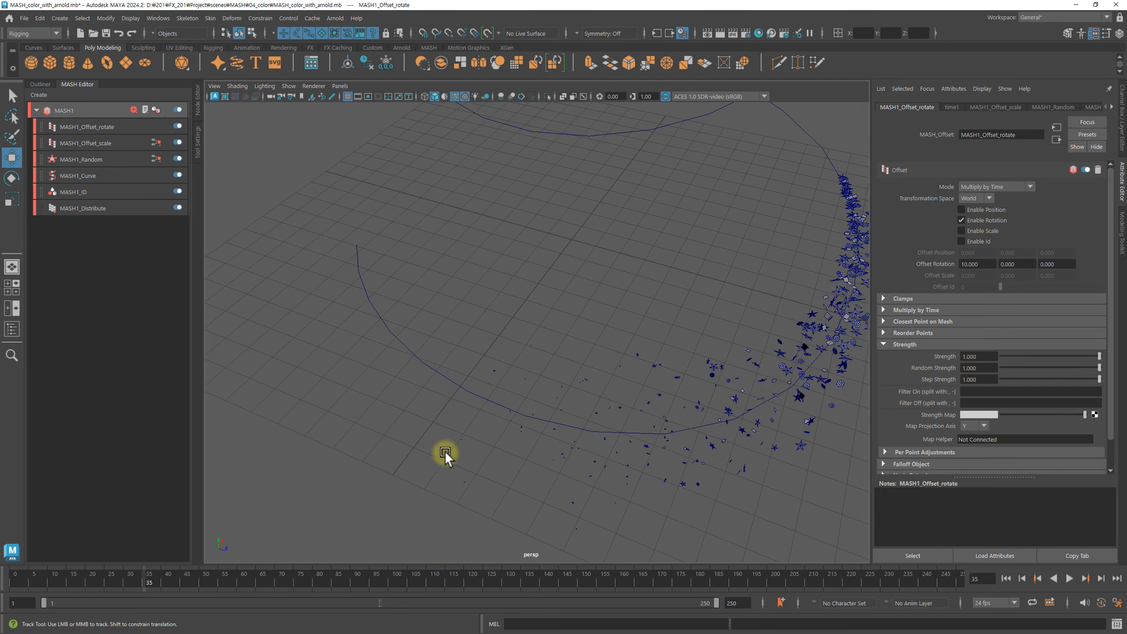
left_click_drag(445, 453, 843, 548, "alt")
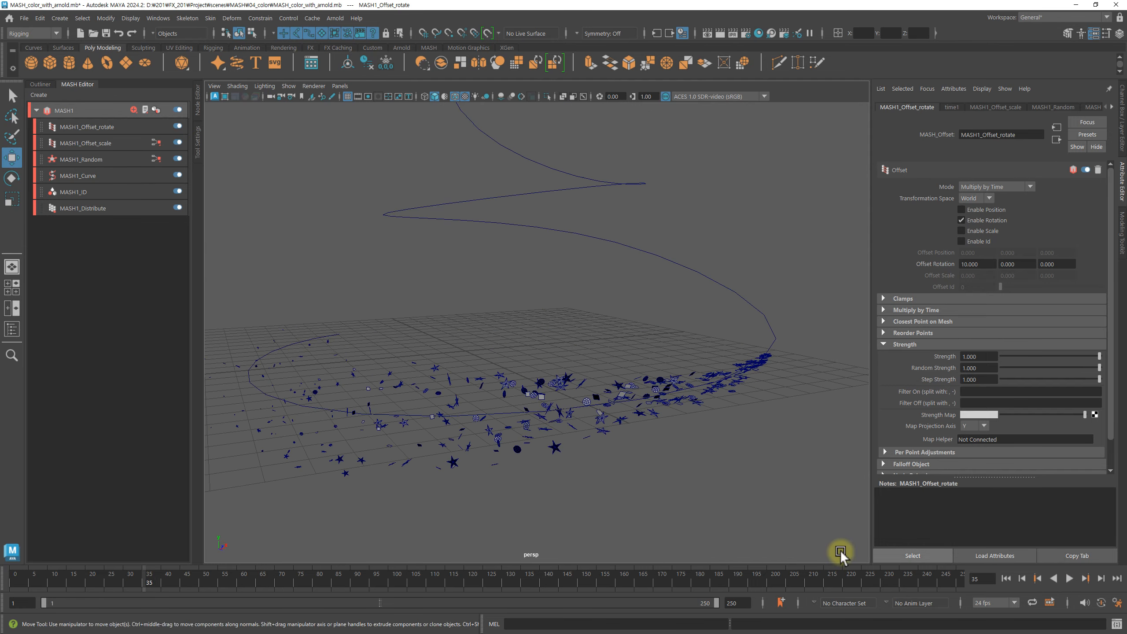
left_click(1069, 577)
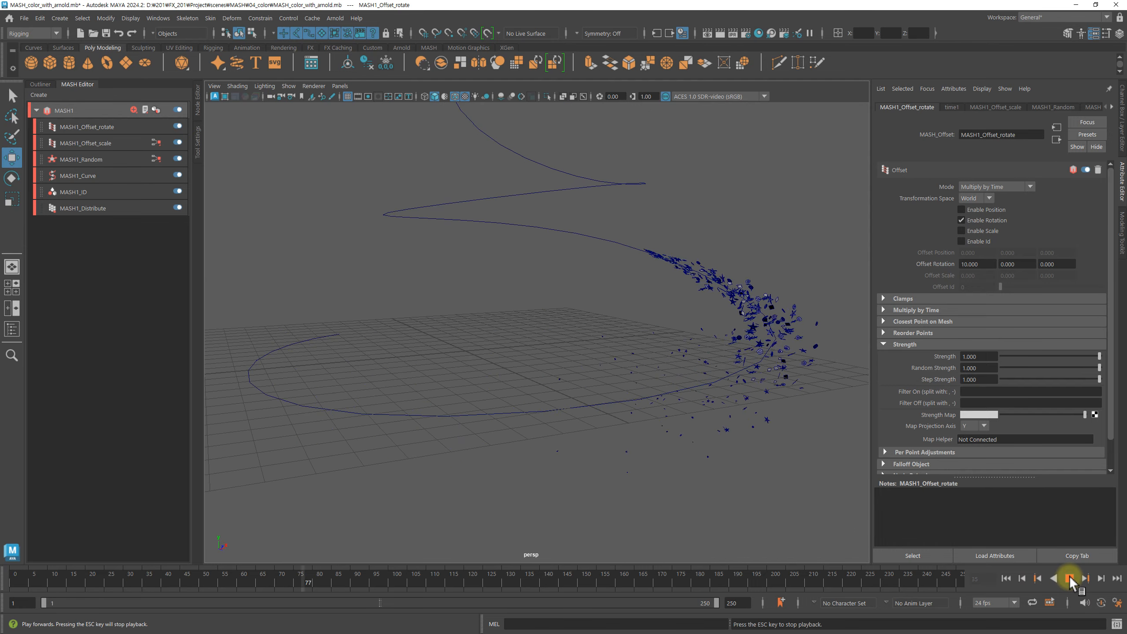
left_click(1070, 577)
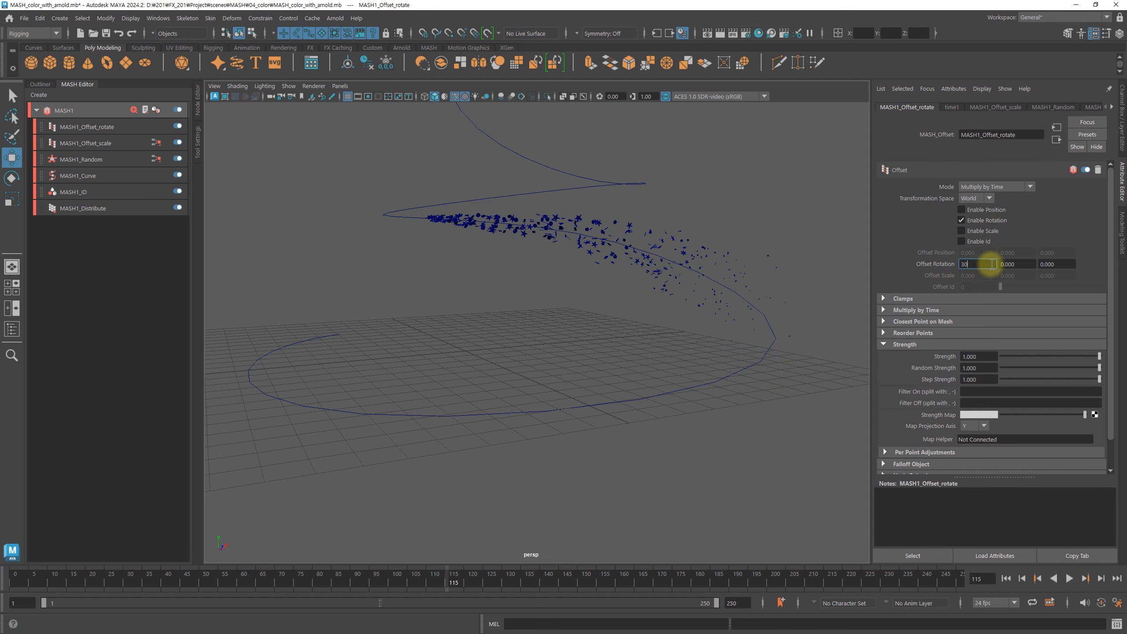
Set the X offset rotation of MASH1_Offset_rotate to 30 and play the animation from frame 1 to check the spin
key("Return")
left_click_drag(510, 355, 673, 364, "alt")
left_click(1006, 578)
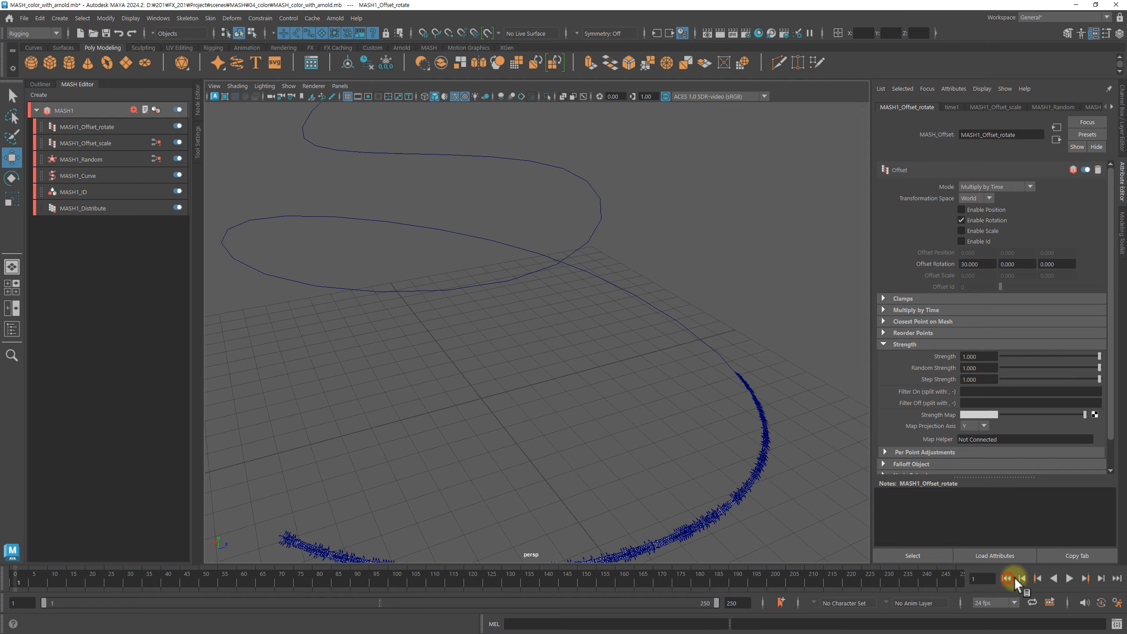
left_click(1069, 577)
left_click_drag(699, 485, 775, 476, "alt")
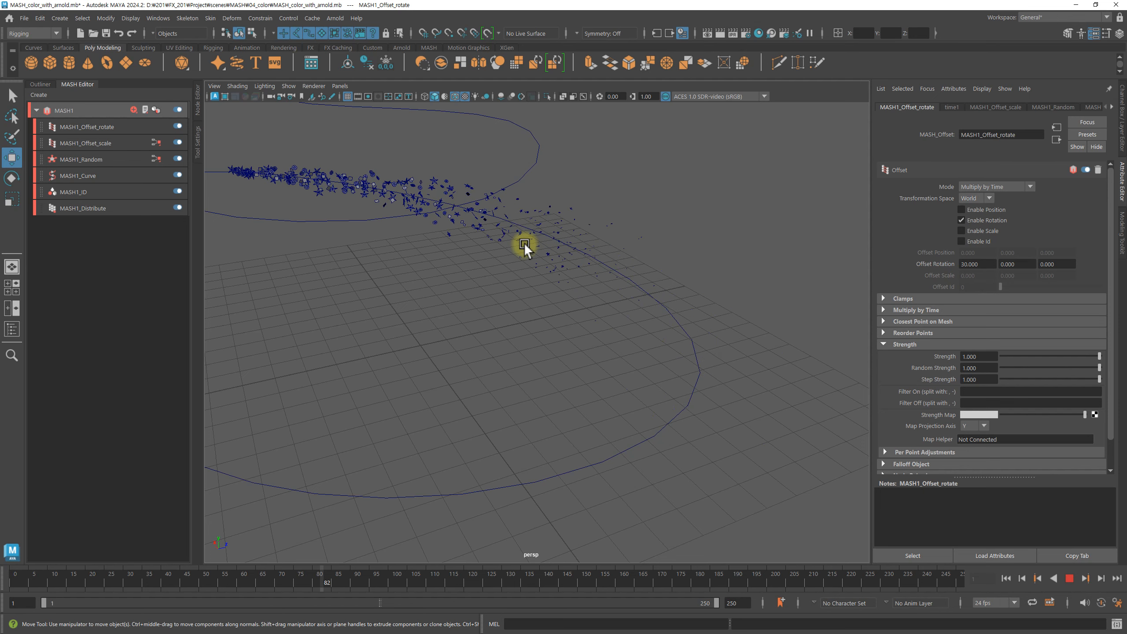
middle_click_drag(455, 253, 652, 378, "alt")
left_click_drag(541, 356, 636, 425, "alt")
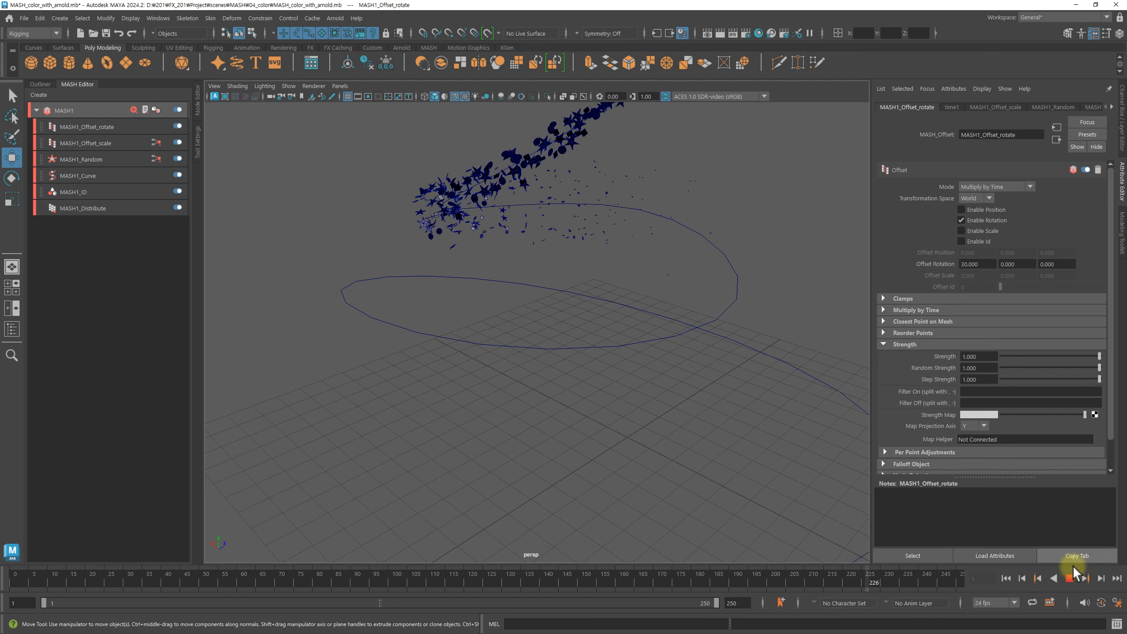
left_click(1070, 579)
Change the transformation space of MASH1_Offset_rotate to Local
scroll(639, 351, "up", 8)
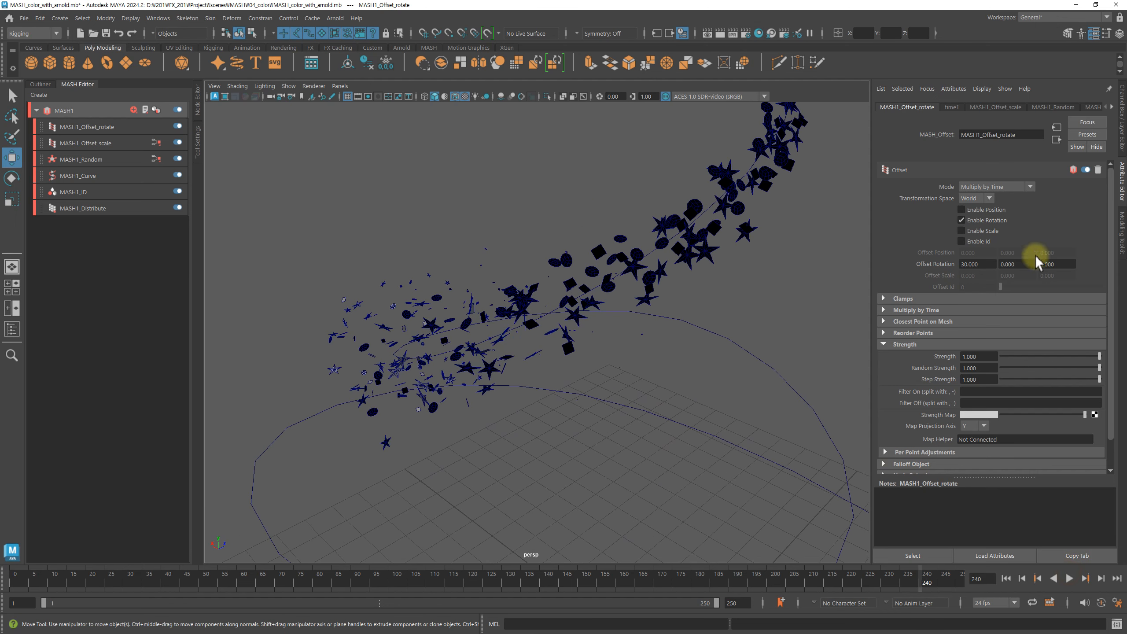
left_click(976, 198)
left_click(972, 209)
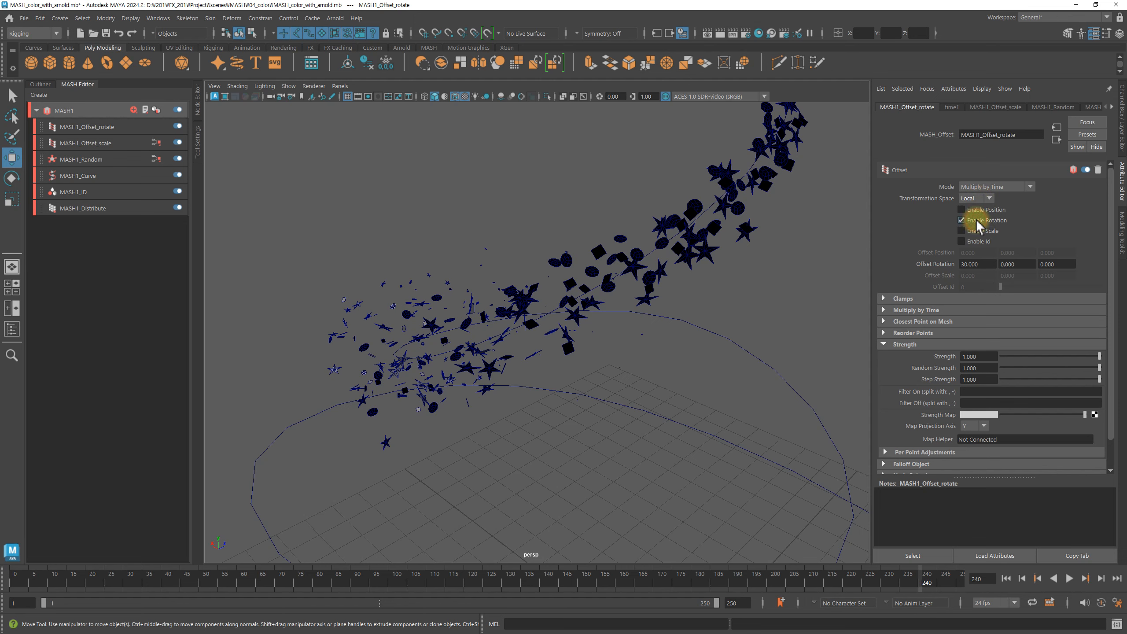
Play the animation from frame 1 and examine the local-space rotation of the instances from several angles
scroll(674, 410, "down", 5)
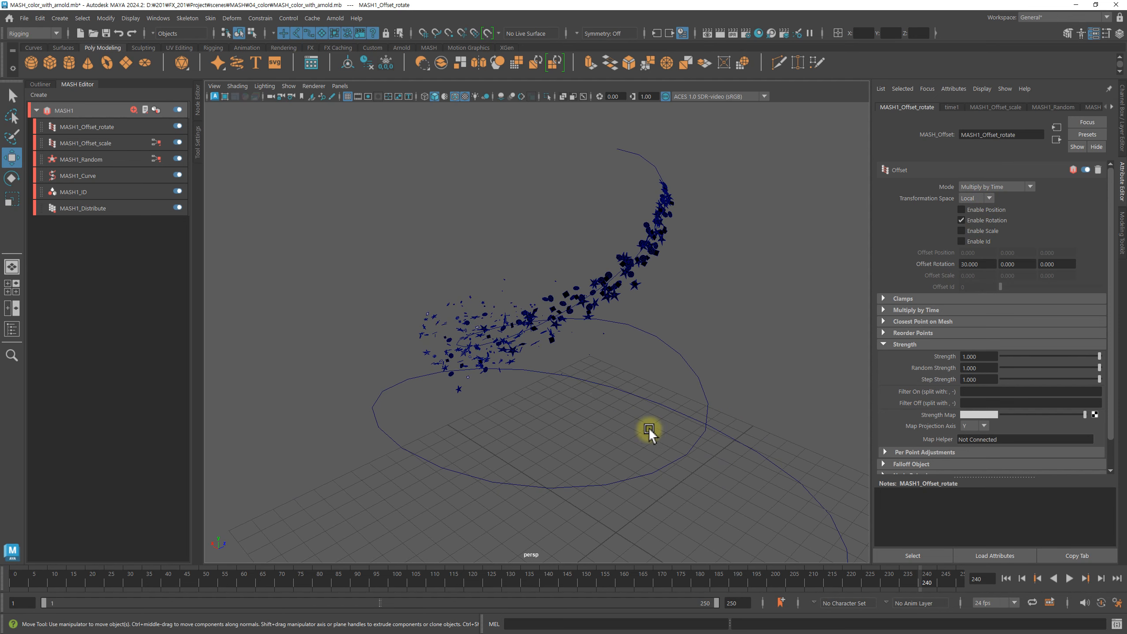
left_click(1007, 579)
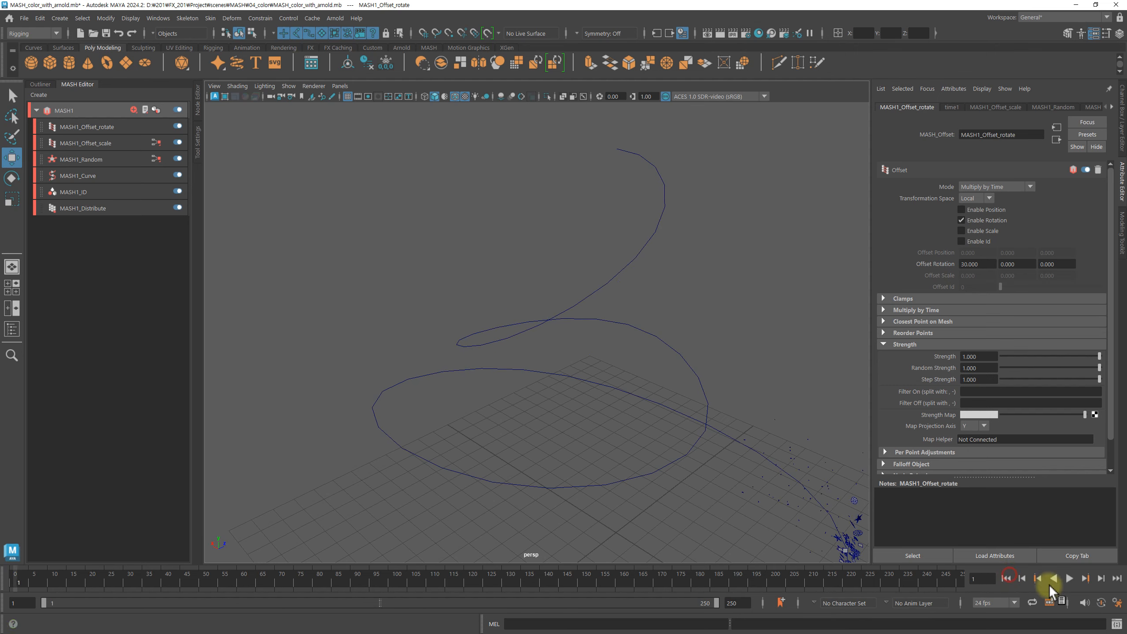
left_click(1070, 578)
right_click_drag(638, 419, 815, 462, "alt")
left_click_drag(462, 396, 569, 420, "alt")
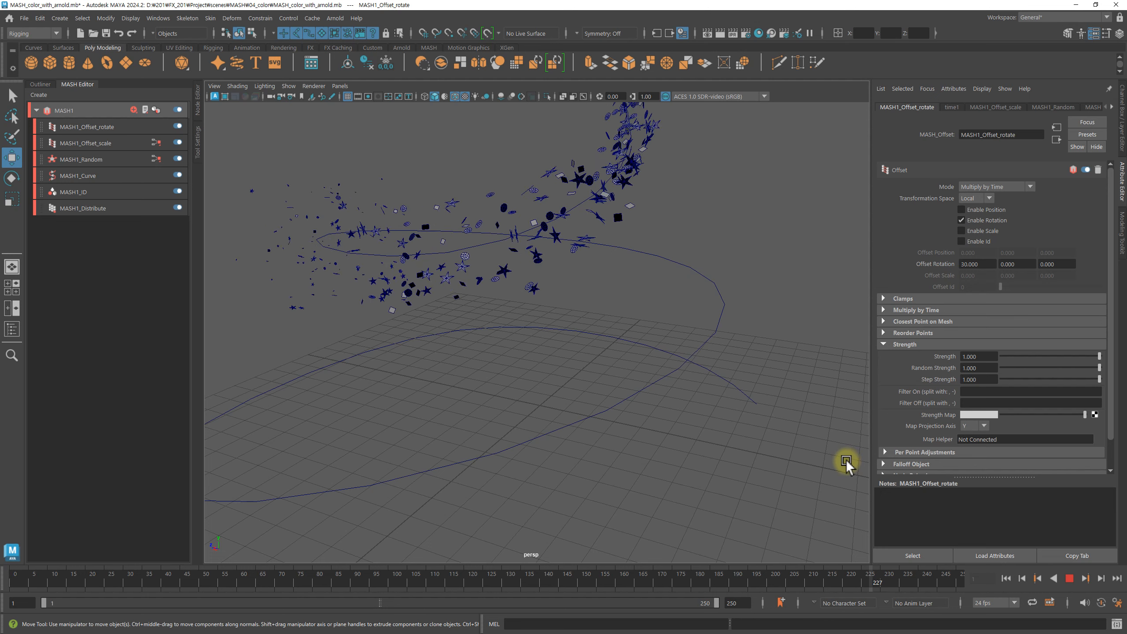
left_click(1070, 578)
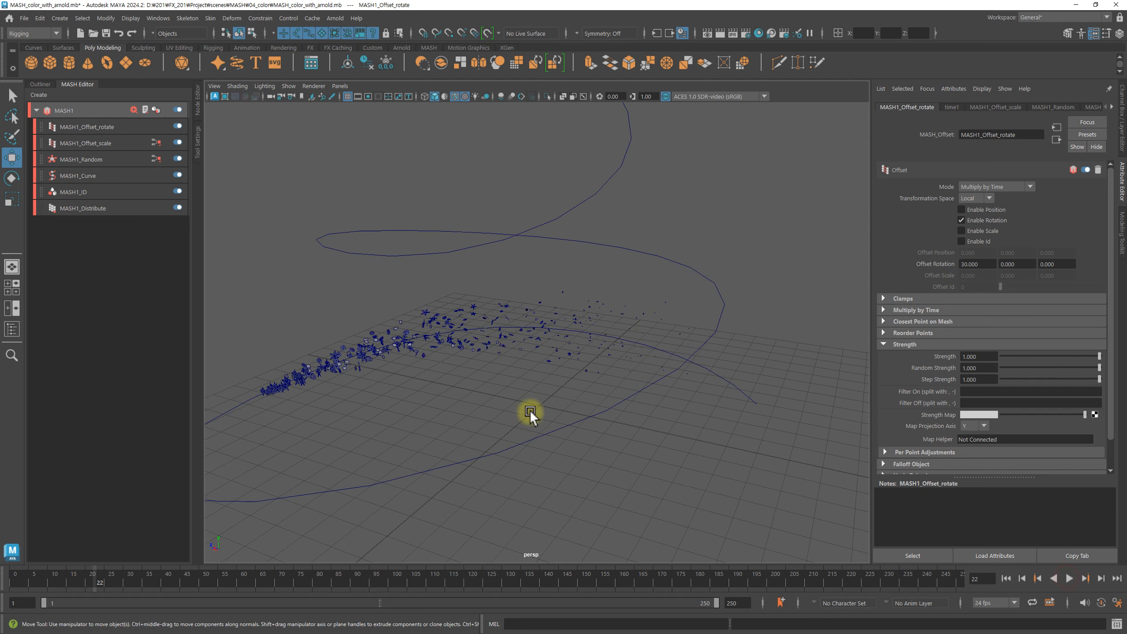
left_click_drag(528, 410, 801, 473, "alt")
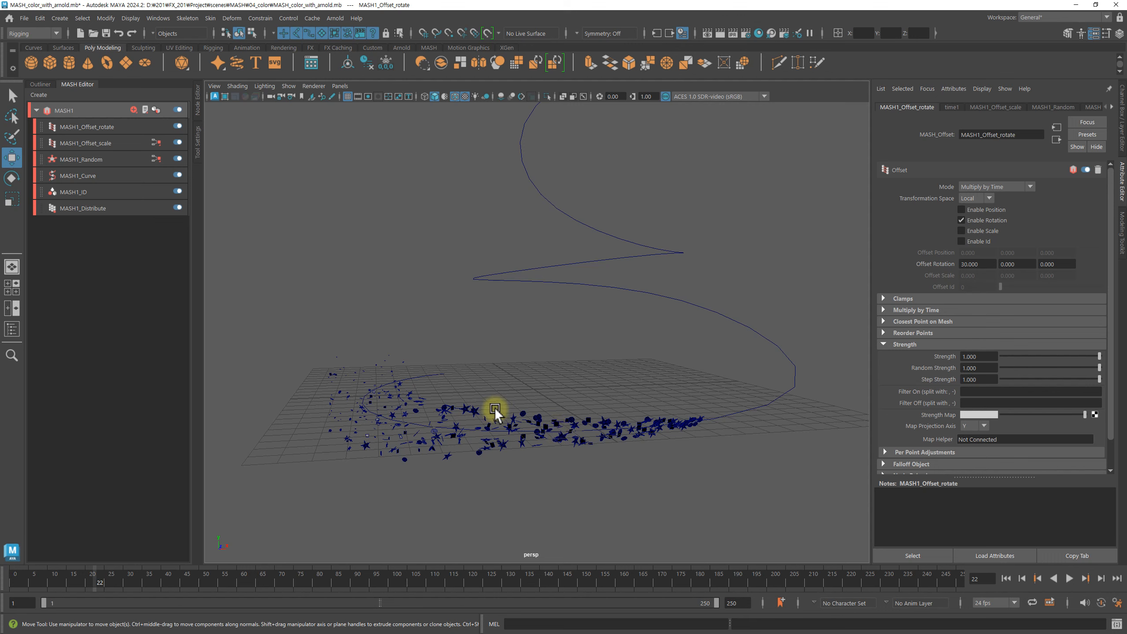
left_click(1012, 578)
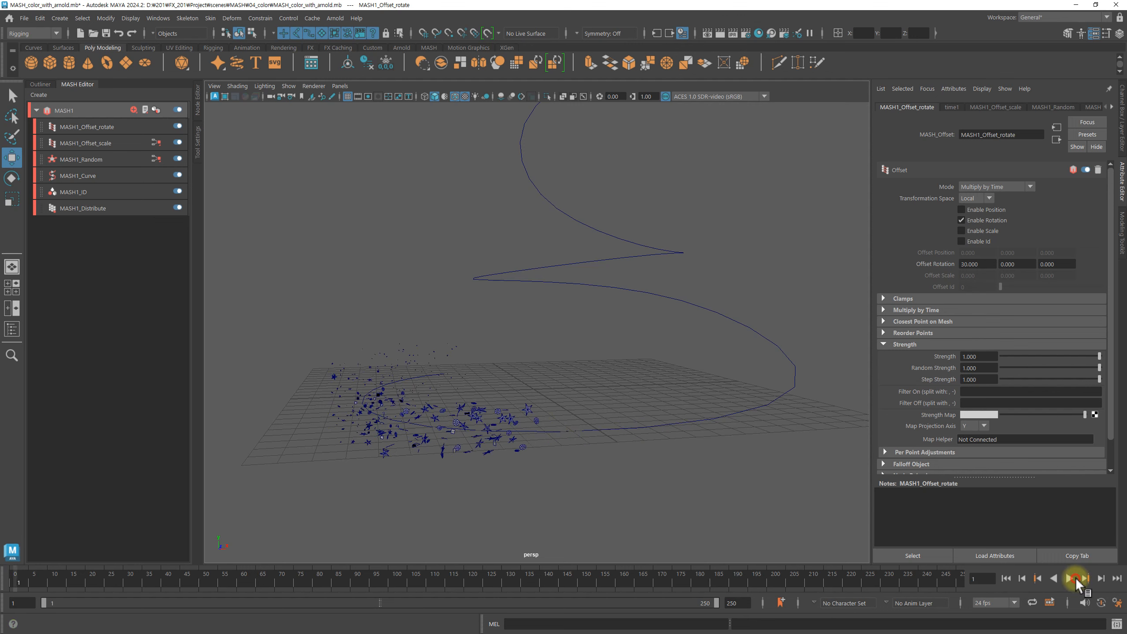
left_click(1073, 578)
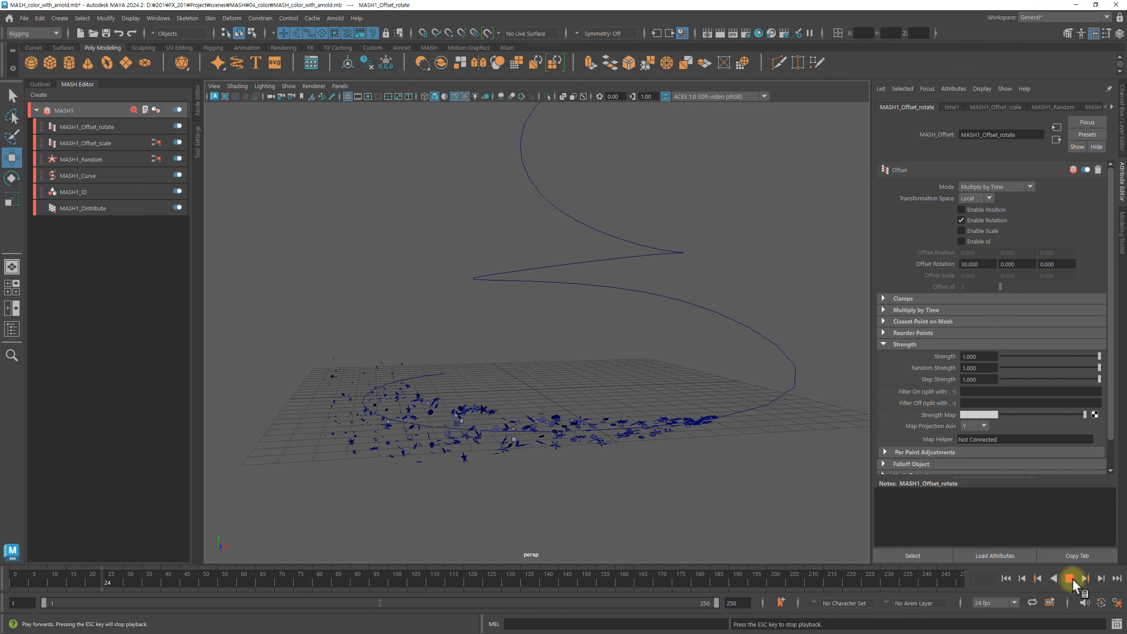
left_click(1073, 579)
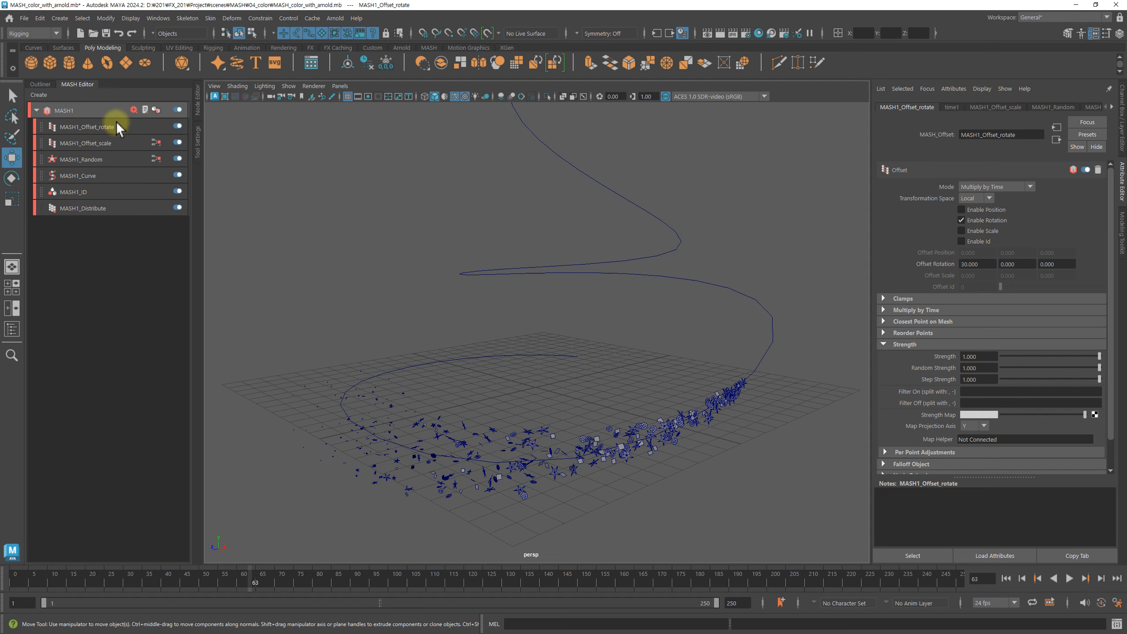
Add a Signal node to the MASH1 network and set its Position Y to 1
left_click(132, 110)
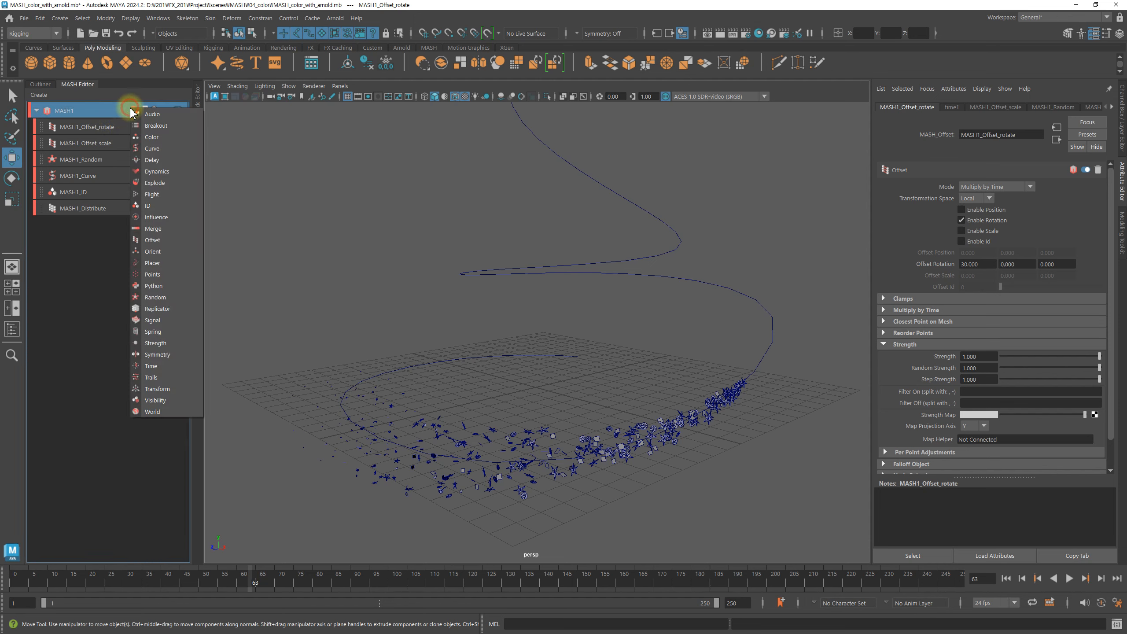
left_click(172, 320)
left_click(113, 126)
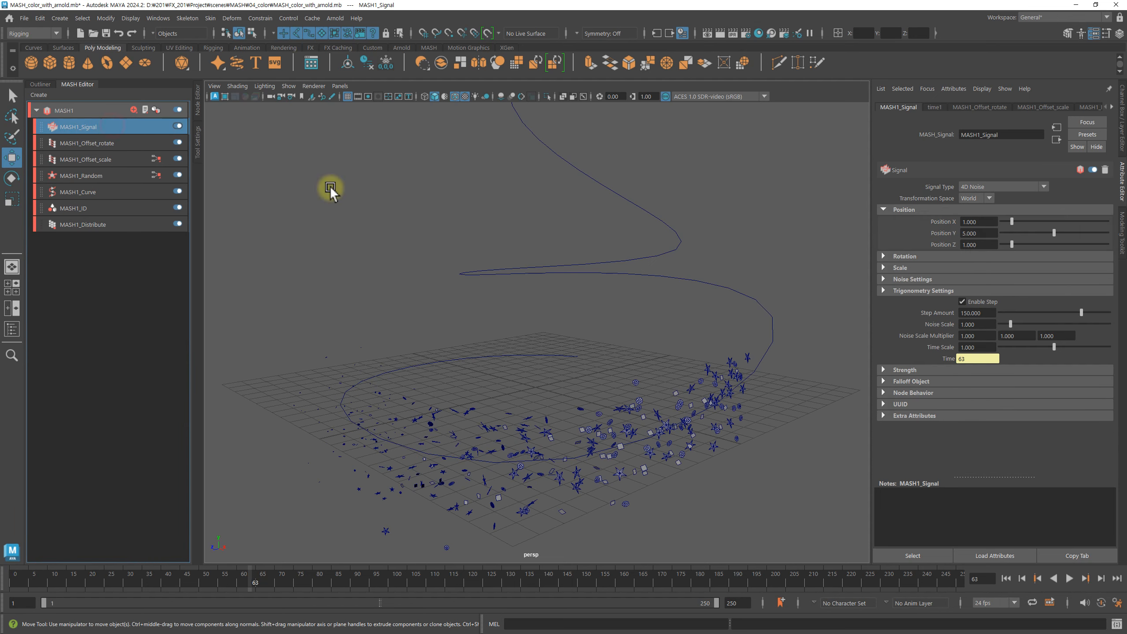
scroll(572, 304, "down", 2)
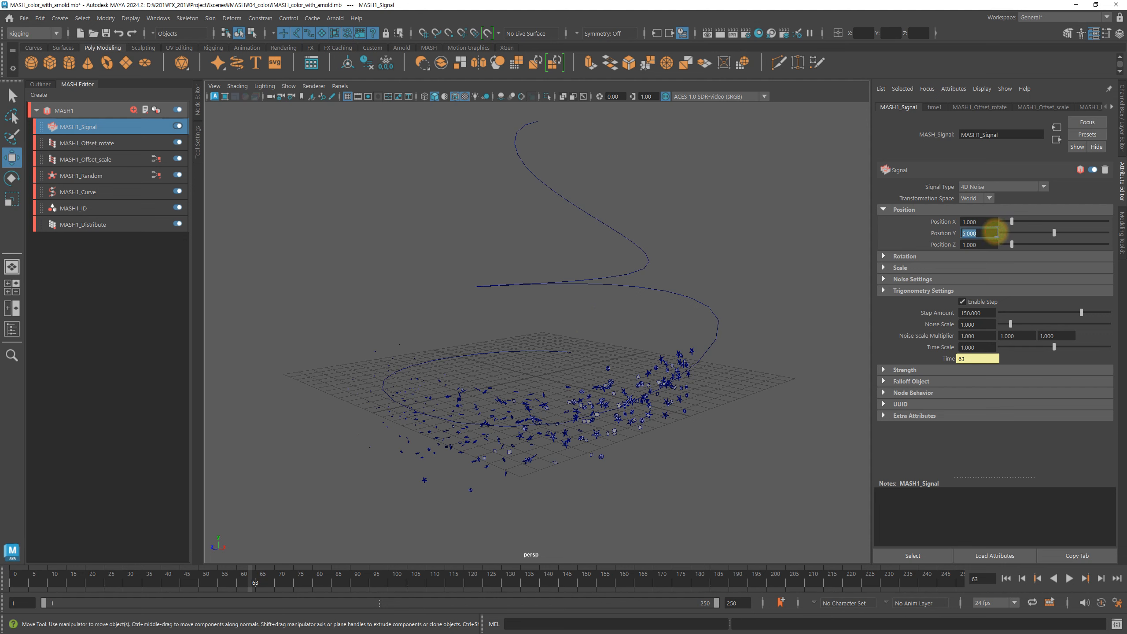
type("1")
key("Return")
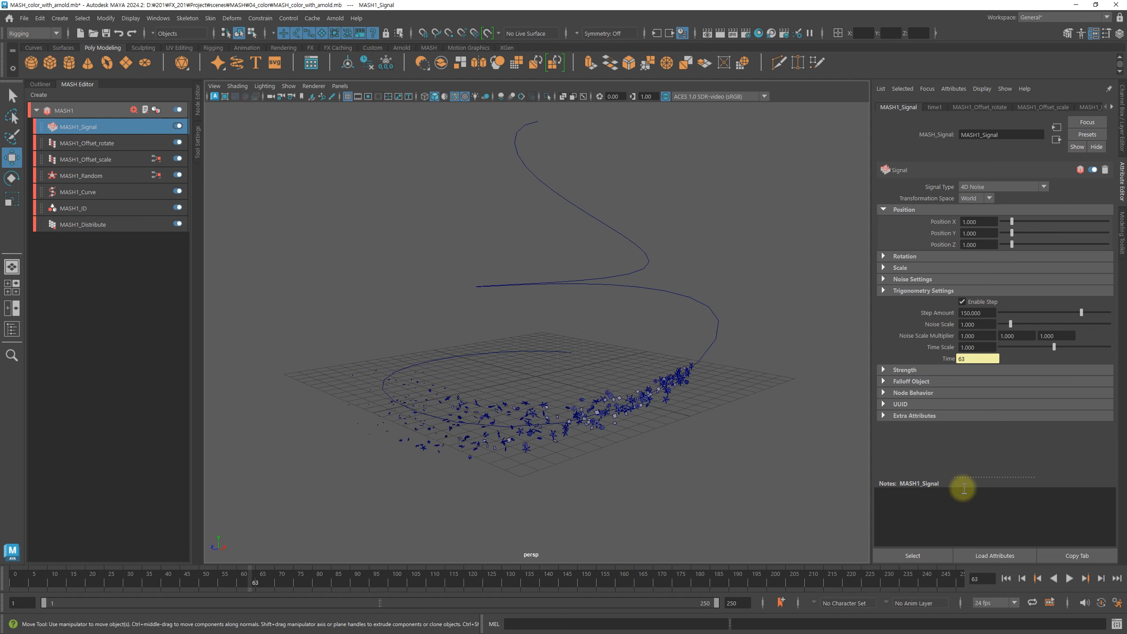
Play the animation from frame 1 to examine the effect of the 4D Noise signal on the instances
left_click(1006, 578)
left_click(1070, 579)
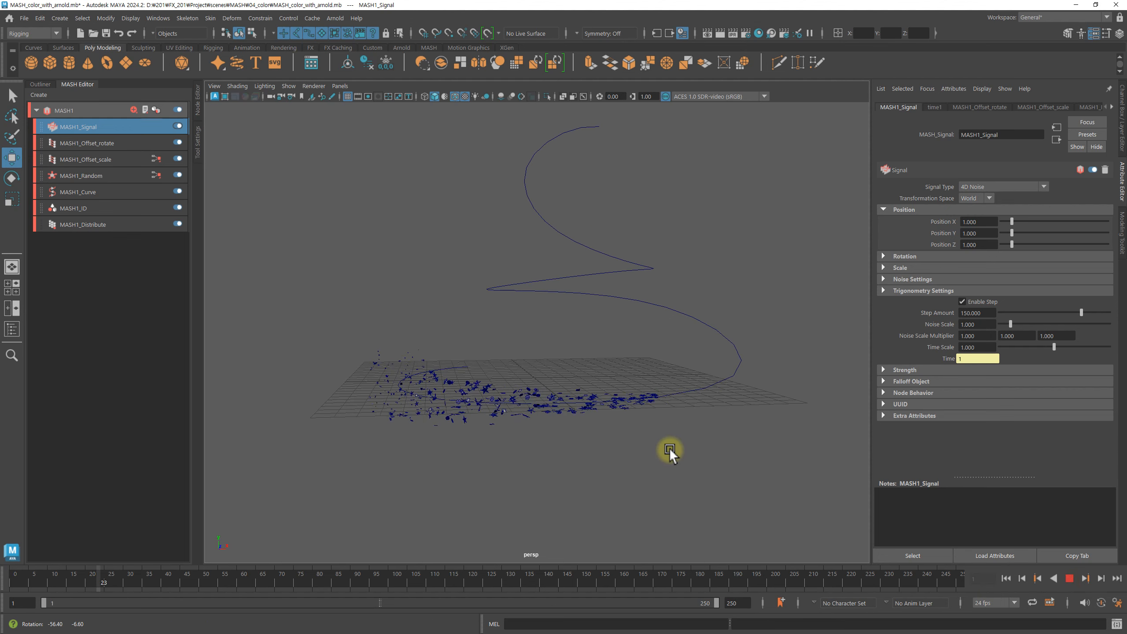
left_click_drag(710, 442, 636, 469, "alt")
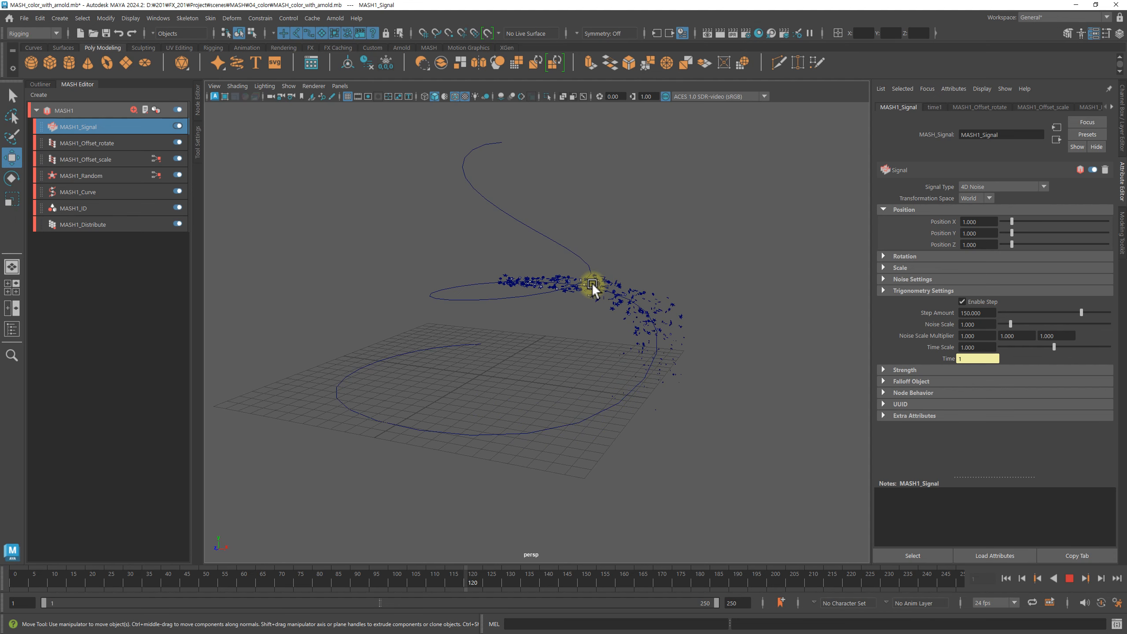
left_click(1069, 579)
Change the signal type of MASH1_Signal to Curl Noise
left_click(998, 186)
left_click(988, 244)
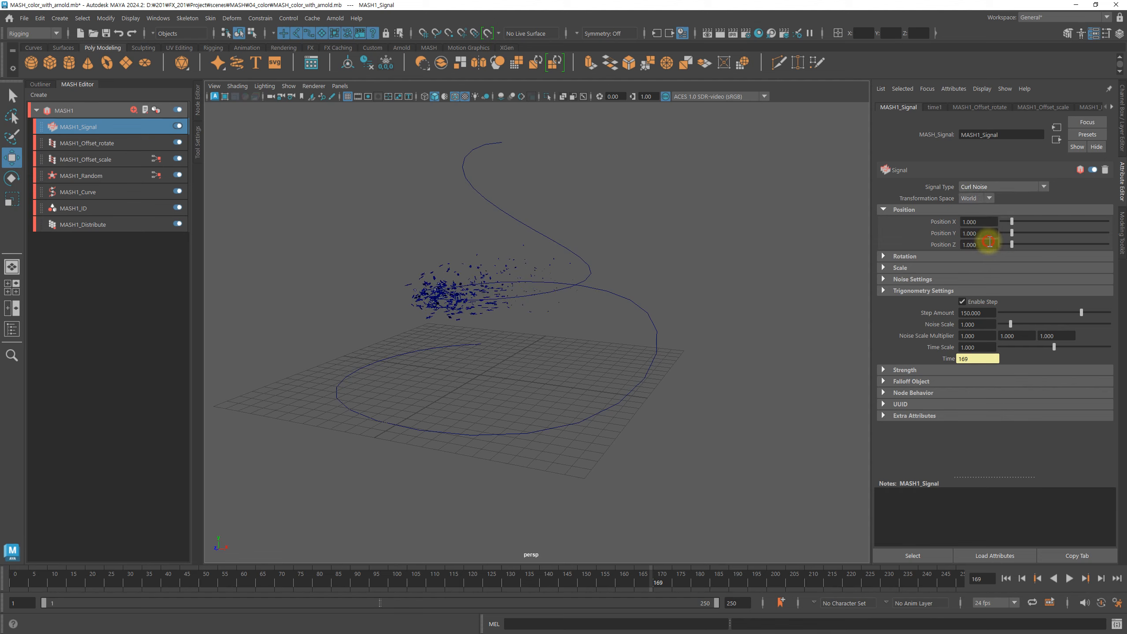
left_click_drag(616, 348, 684, 360, "alt")
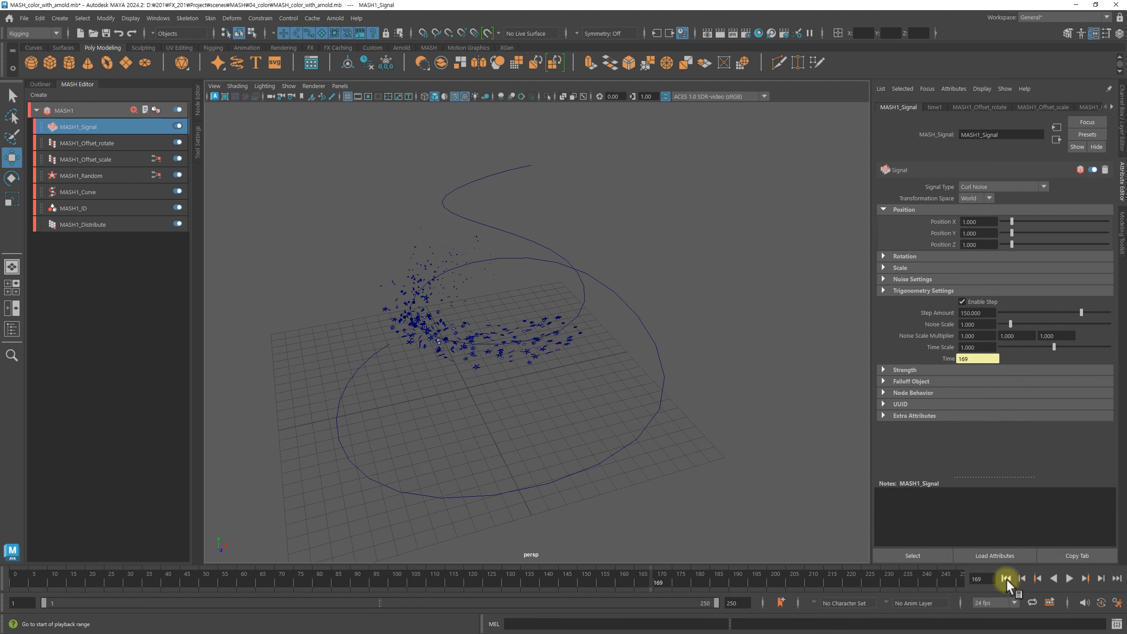
Play the animation from frame 1 and examine the Curl Noise motion of the instances from the side and above
left_click(1007, 578)
left_click(1070, 579)
left_click_drag(687, 438, 676, 421, "alt")
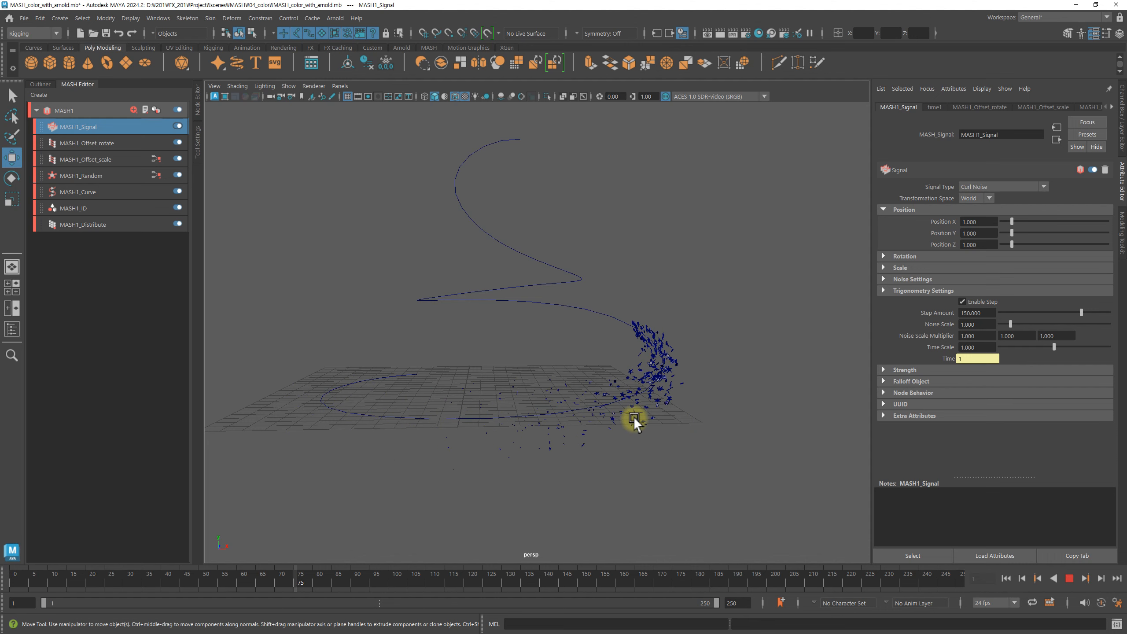
left_click_drag(580, 354, 561, 341, "alt")
scroll(426, 338, "up", 4)
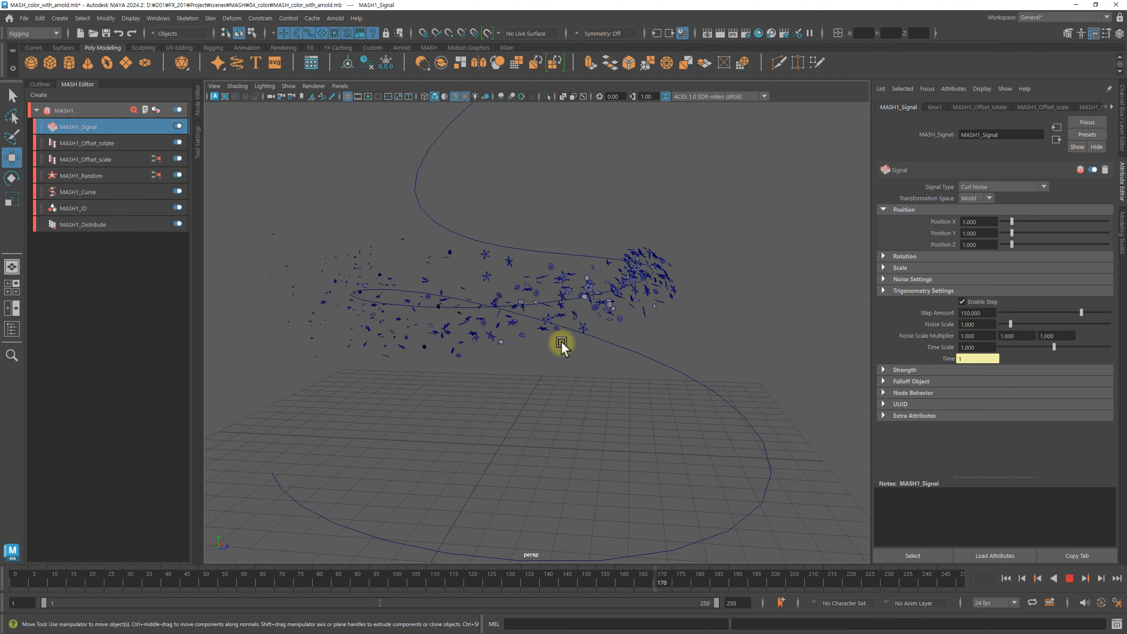
mouse_move(664, 360)
left_mouse_down("alt")
mouse_move(687, 377)
mouse_move(531, 353)
mouse_move(674, 361)
left_mouse_up("alt")
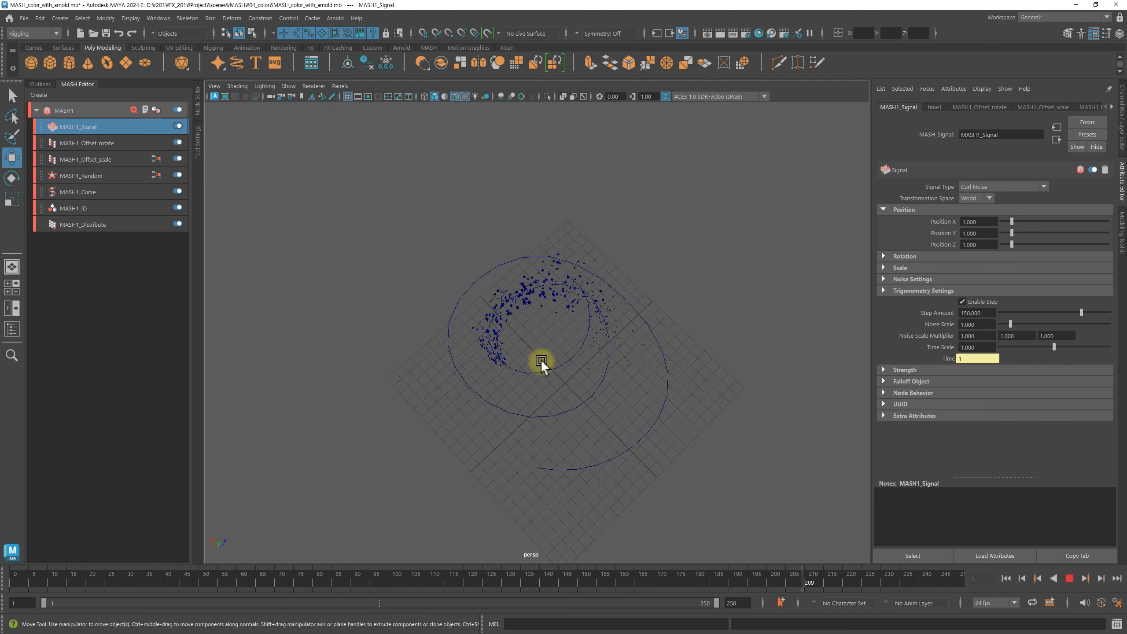
left_click(1070, 579)
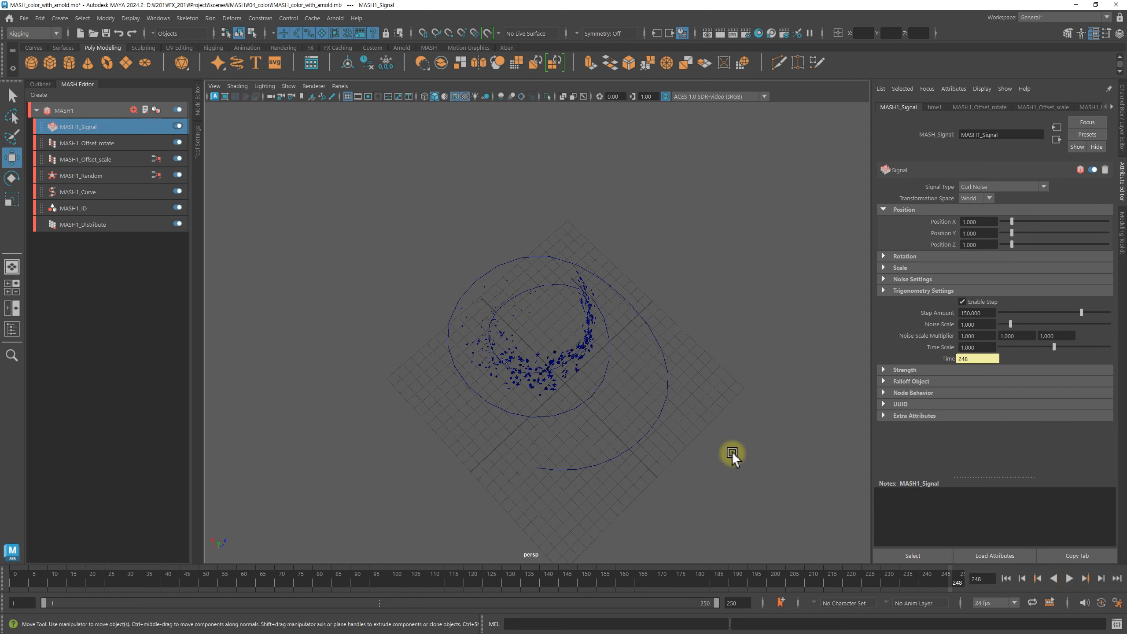
Connect pPlane2 as the map helper in the Strength settings of MASH1_Signal
left_click_drag(732, 454, 714, 394, "alt")
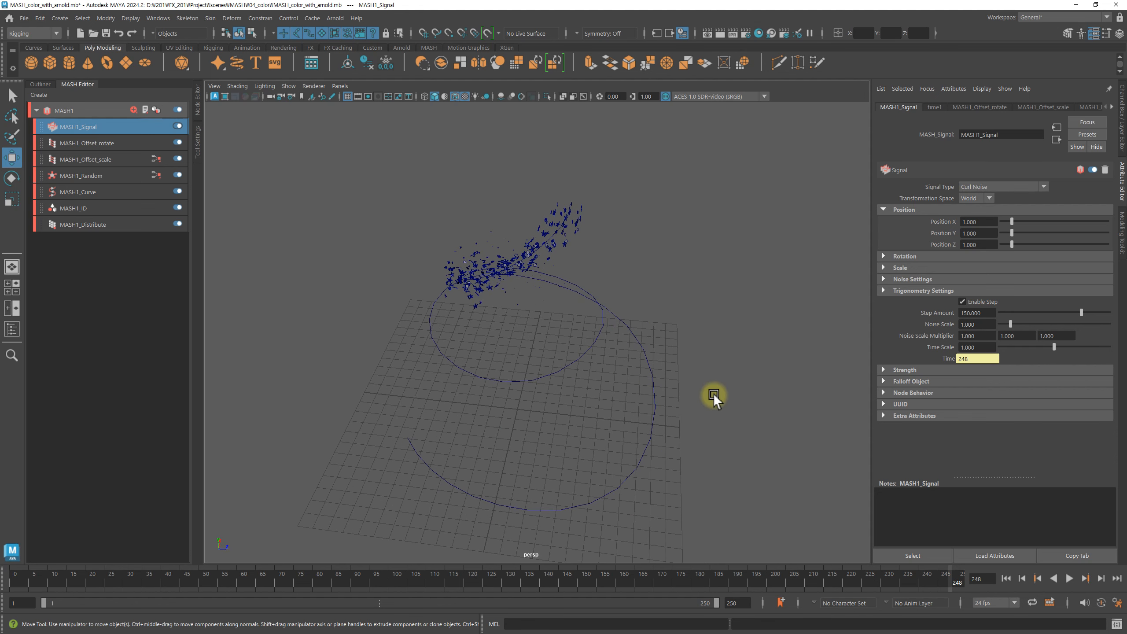
left_click(916, 369)
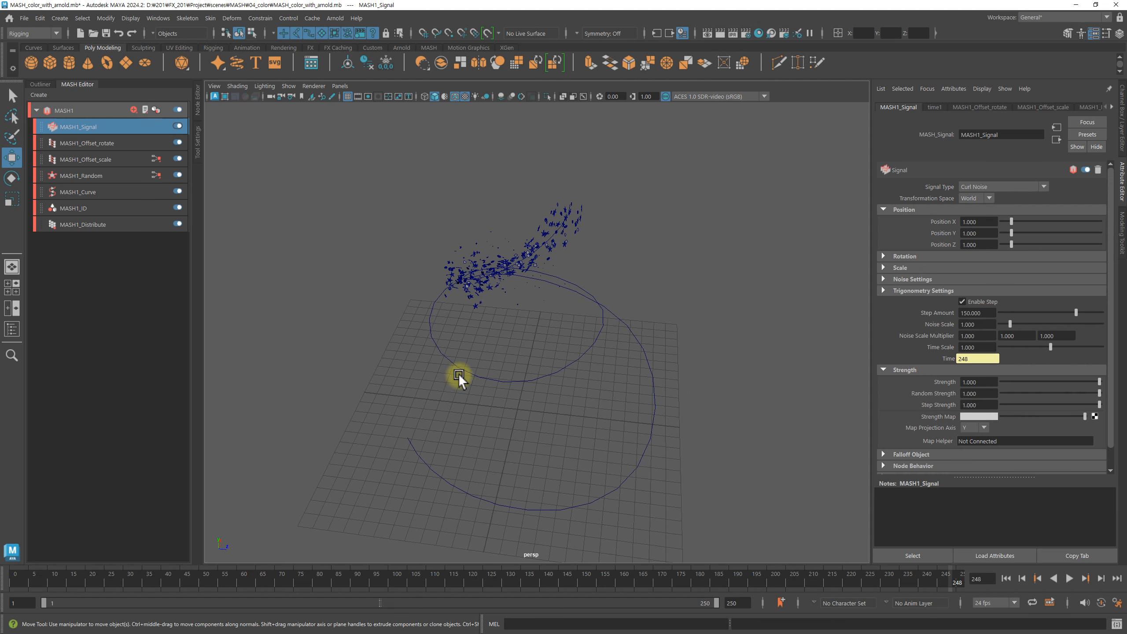
left_click(38, 84)
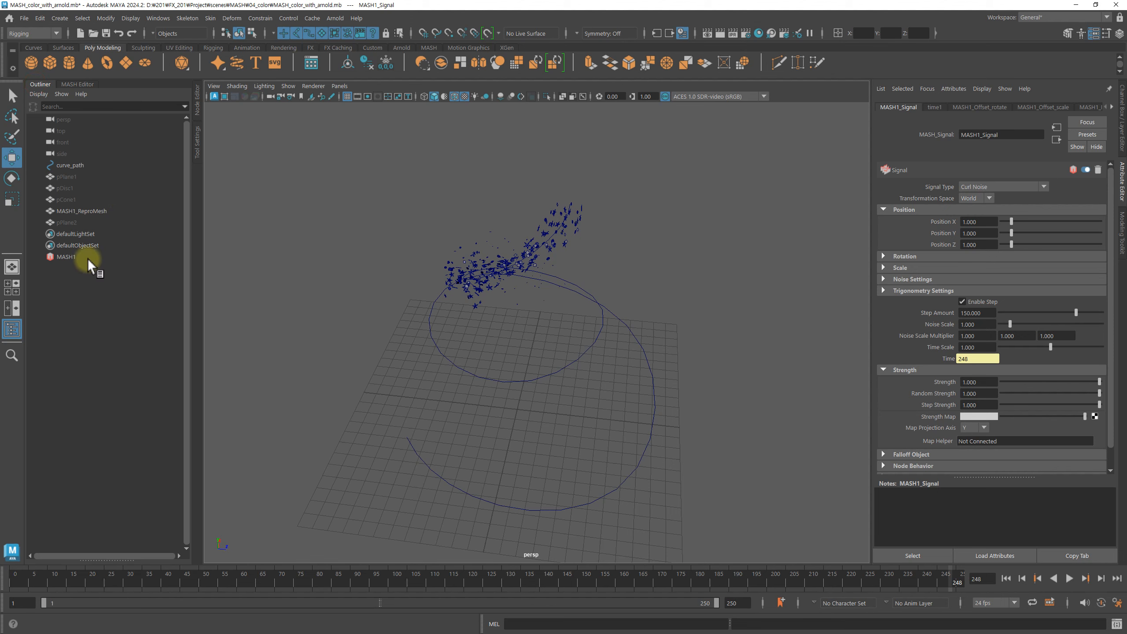
middle_click_drag(76, 232, 969, 444)
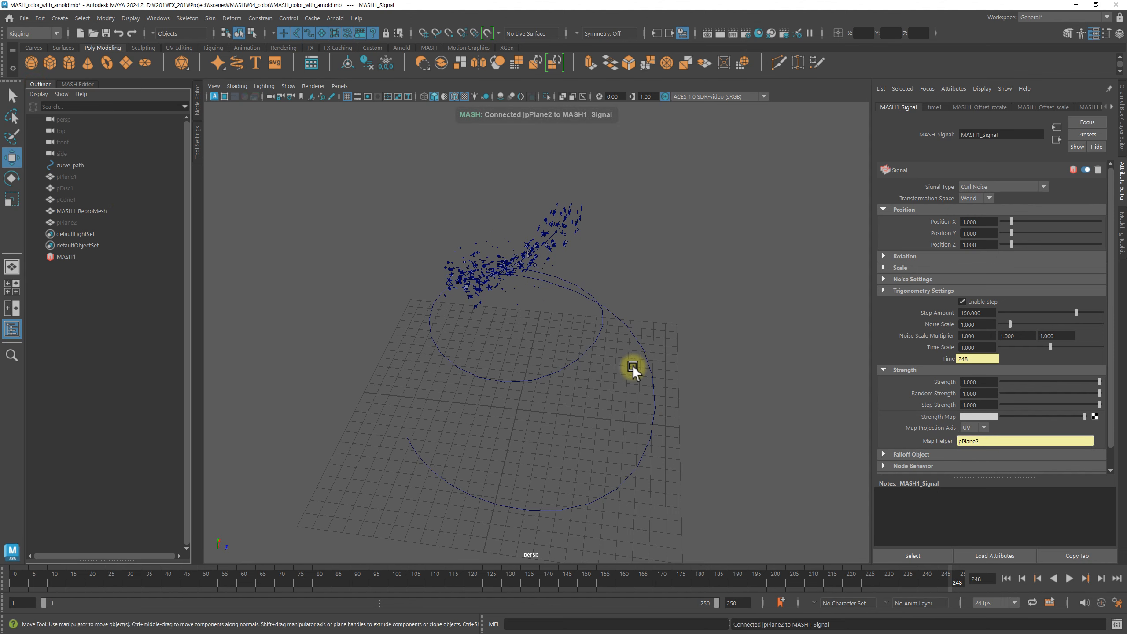
Map a Ramp texture to the Strength Map of MASH1_Signal and rename the ramp as ramp_signal
left_click_drag(632, 369, 693, 358, "alt")
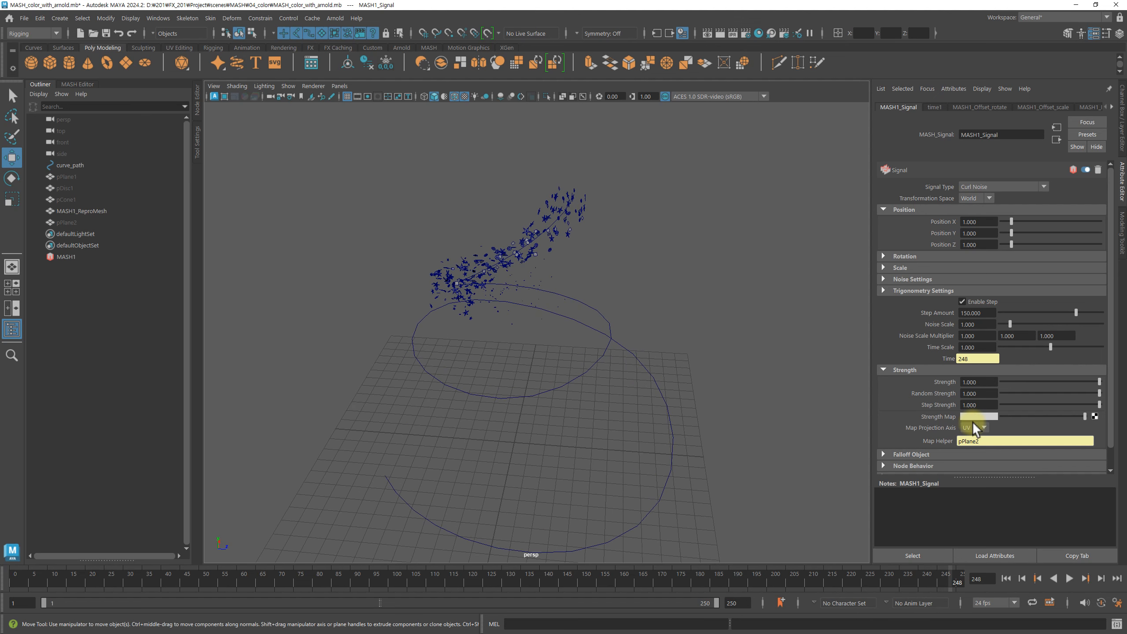
left_click(1095, 417)
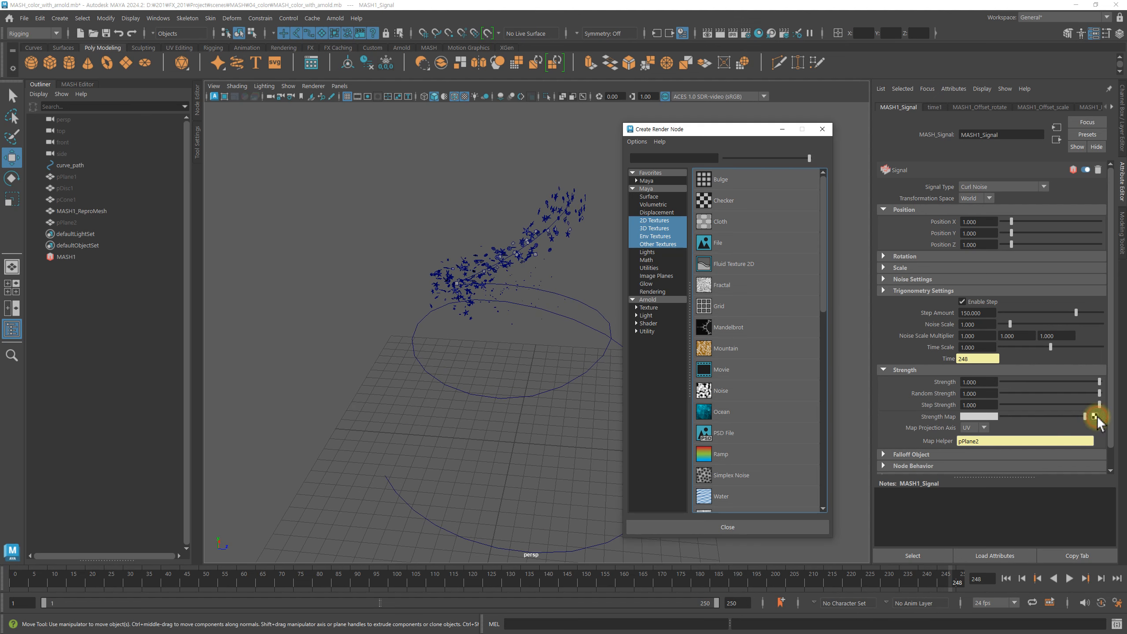
left_click(722, 454)
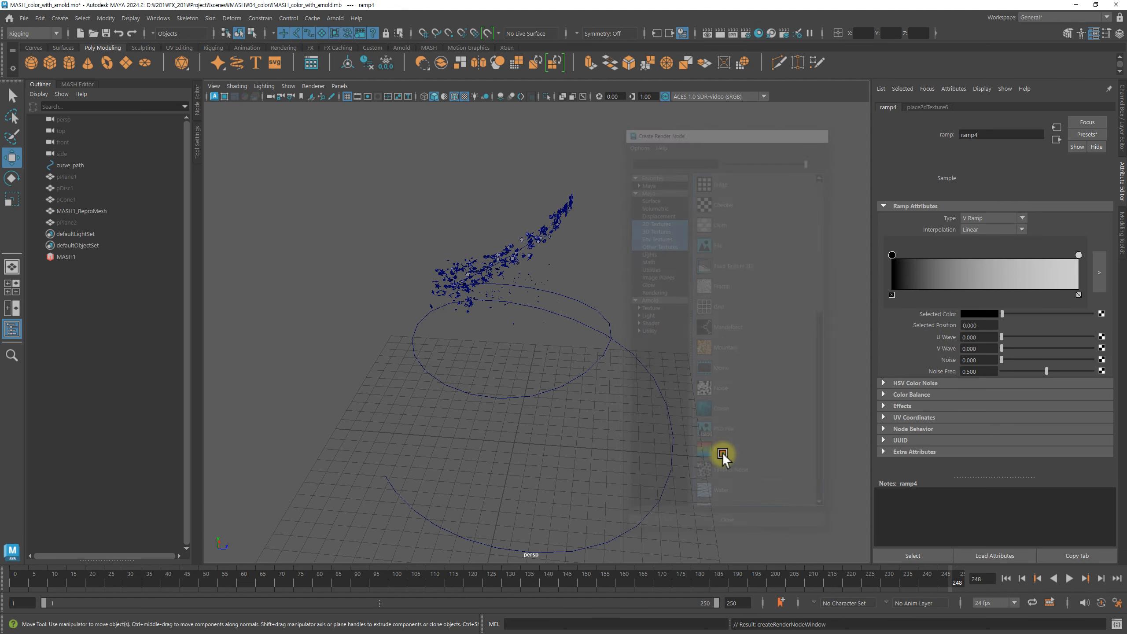
left_click(989, 135)
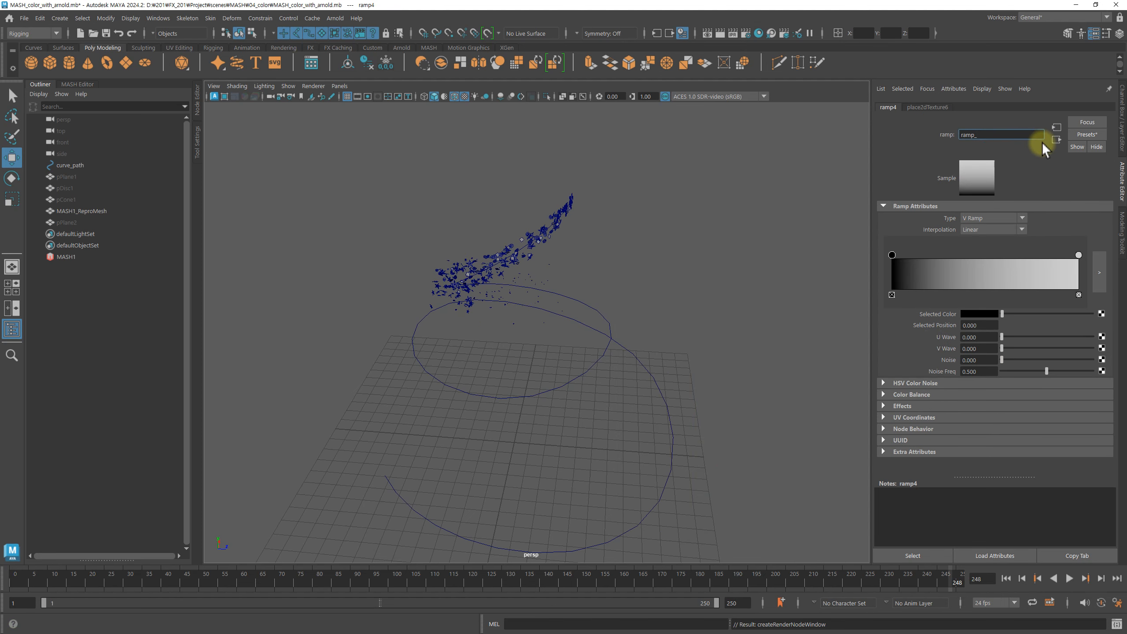
type("_signal")
Make ramp_signal a U Ramp running from white at position 0.268 to black near the far end
left_click(991, 218)
left_click(980, 242)
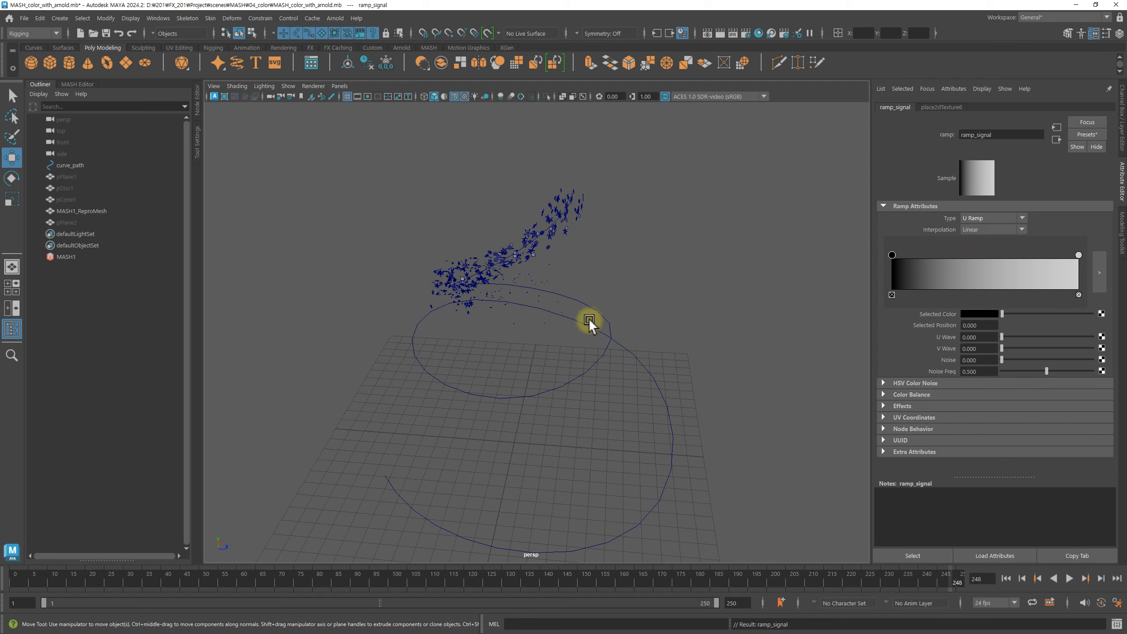
left_click_drag(589, 319, 765, 315, "alt")
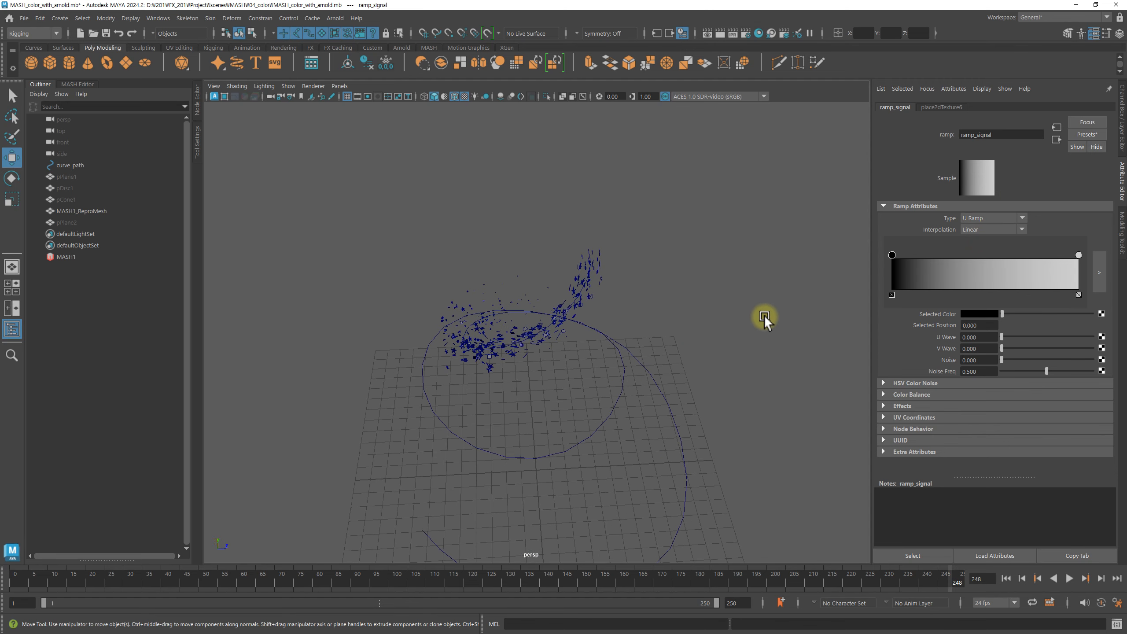
left_click_drag(897, 255, 936, 269)
left_click_drag(590, 368, 587, 353, "alt")
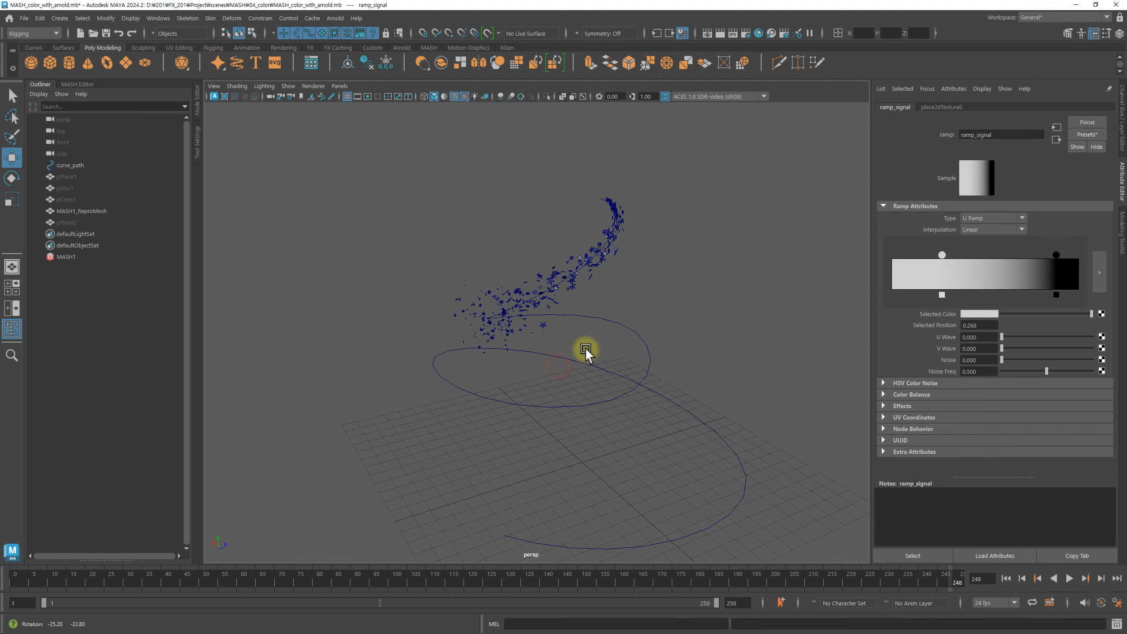
Play the animation from frame 1 to examine how the ramp limits the noise along the stream of instances
left_click(1007, 579)
mouse_move(674, 445)
left_mouse_down("alt")
mouse_move(650, 421)
mouse_move(597, 421)
mouse_move(690, 433)
left_mouse_up("alt")
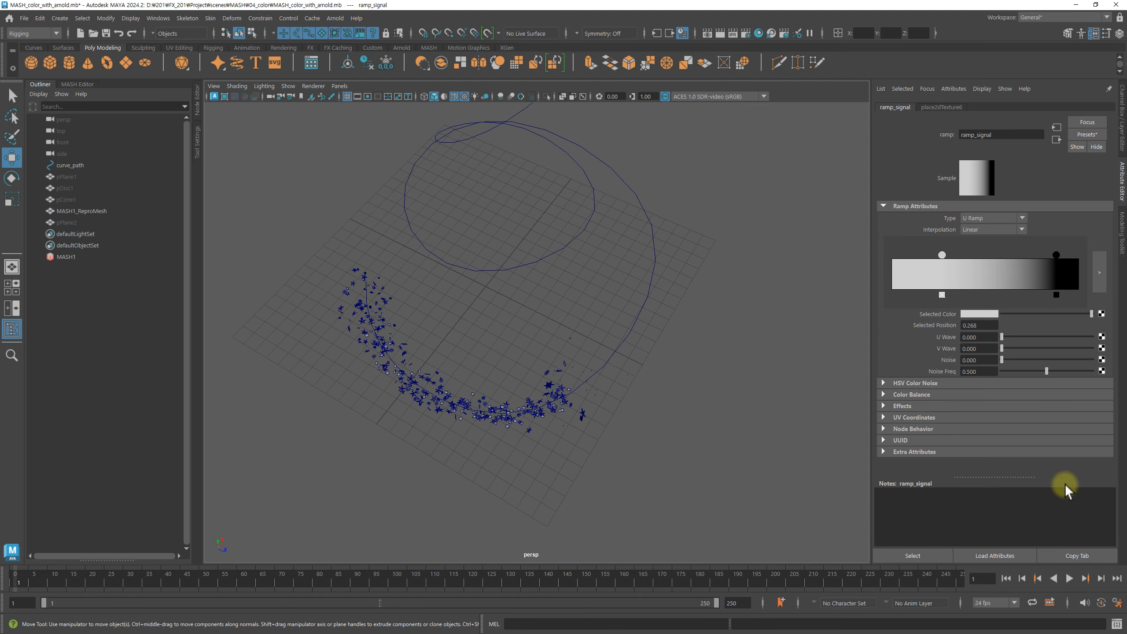
left_click(1069, 578)
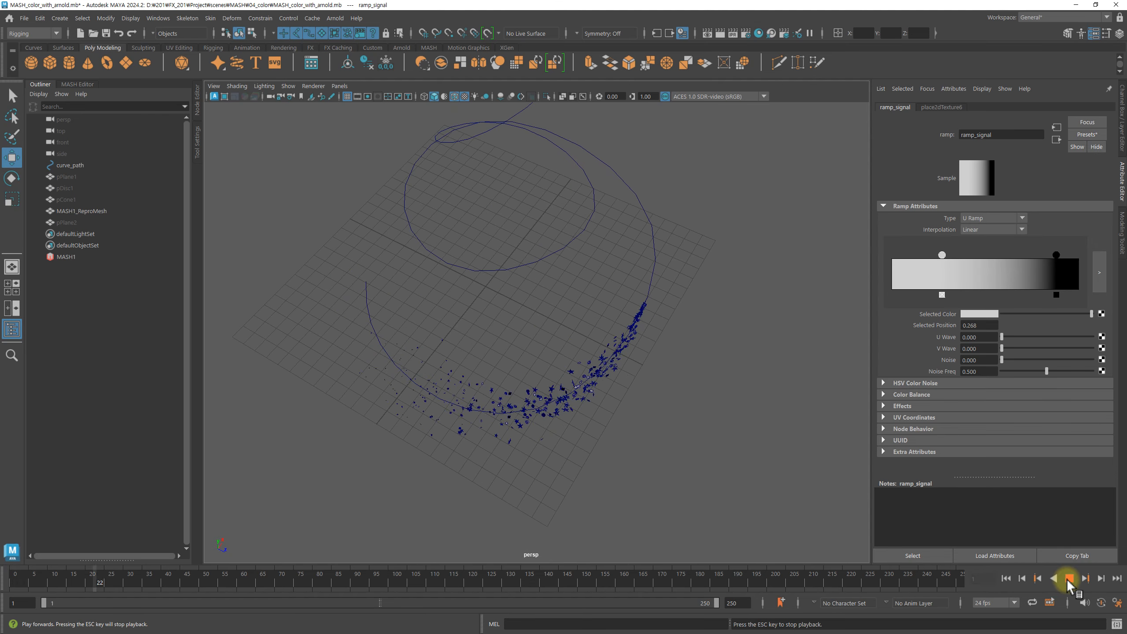
left_click(1070, 579)
left_click_drag(818, 474, 694, 399, "alt")
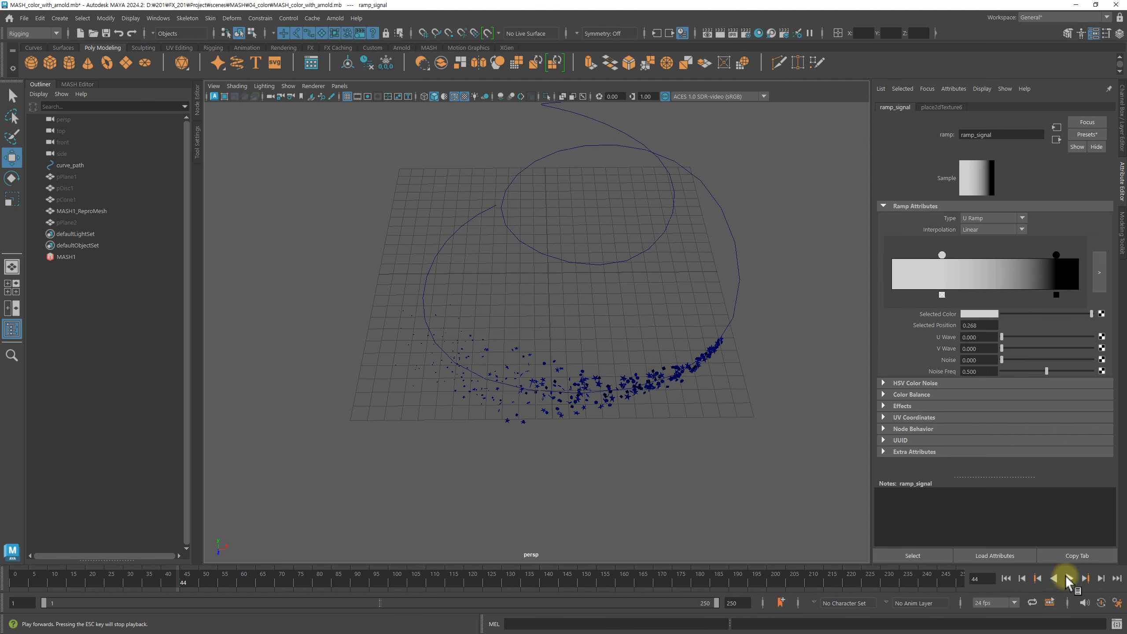
left_click(1070, 578)
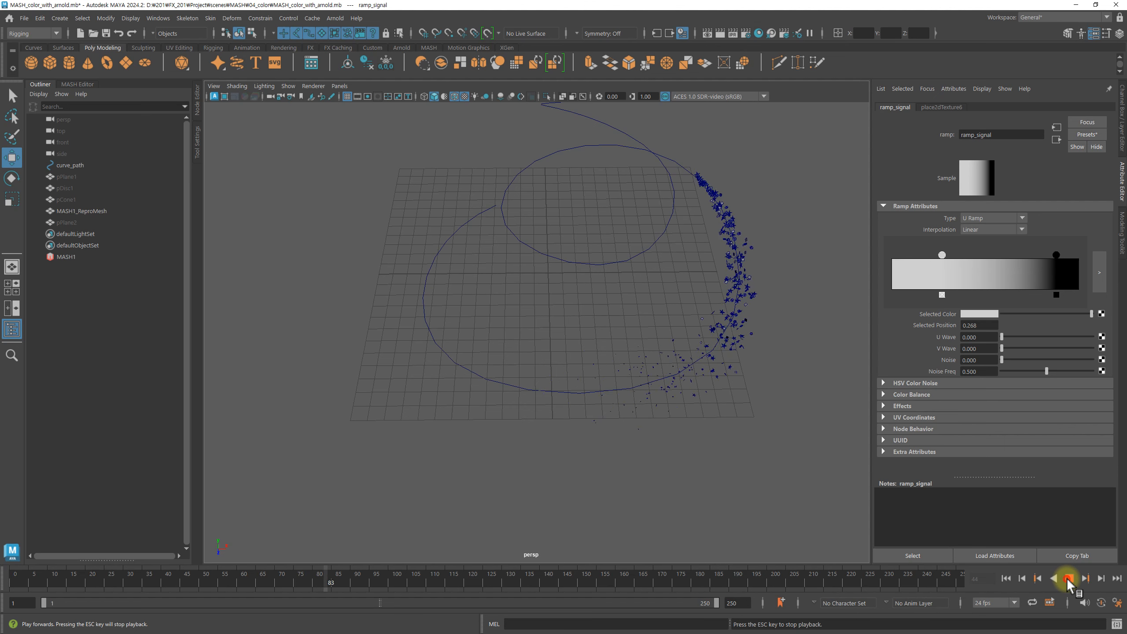
left_click(1069, 579)
Move the white colour stop of ramp_signal to position 0.461
left_click(942, 254)
left_click_drag(949, 257, 979, 260)
left_click_drag(817, 264, 699, 282, "alt")
Replay the animation from frame 1 and examine the spread of the instances along the spiral from several angles
left_click(1006, 578)
left_click(1070, 578)
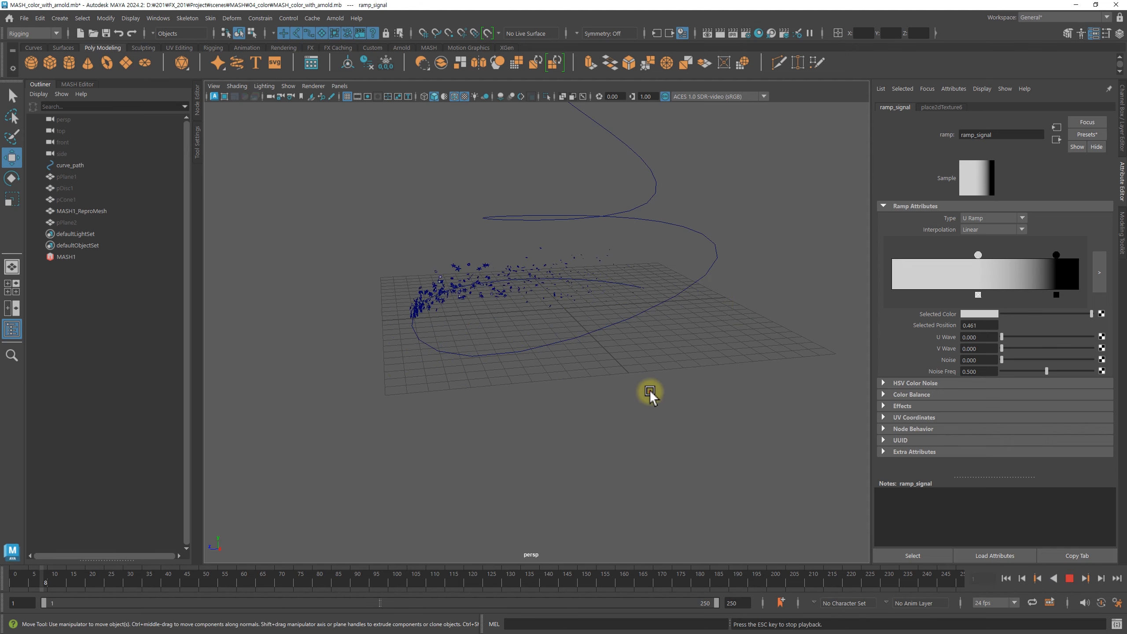
left_click_drag(650, 390, 691, 385, "alt")
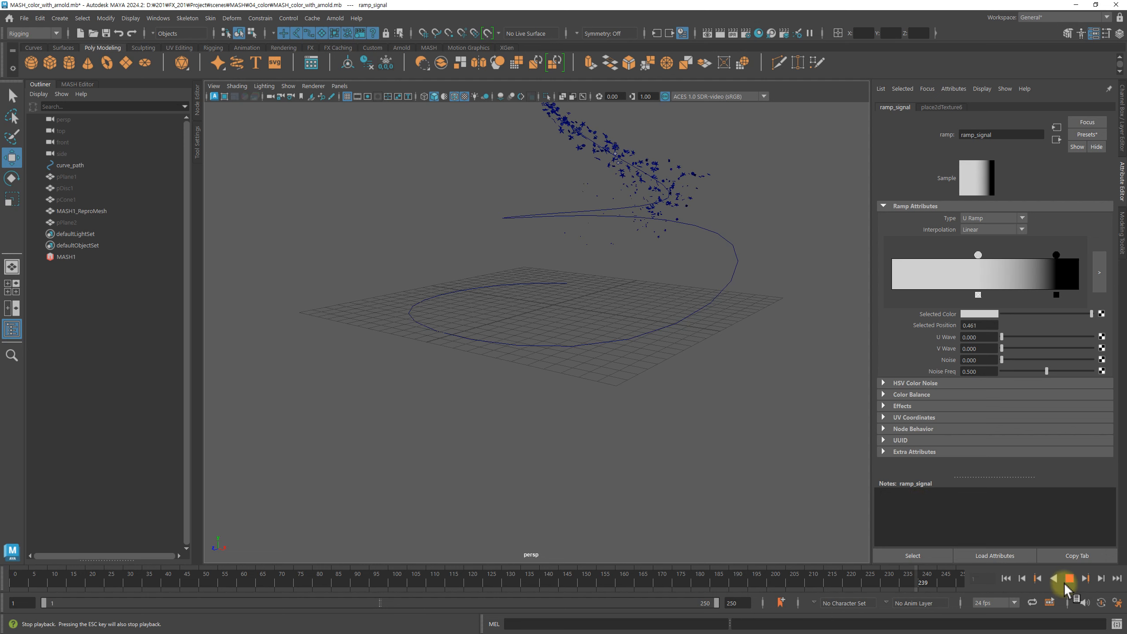
scroll(563, 333, "down", 3)
left_click_drag(564, 333, 763, 410, "alt")
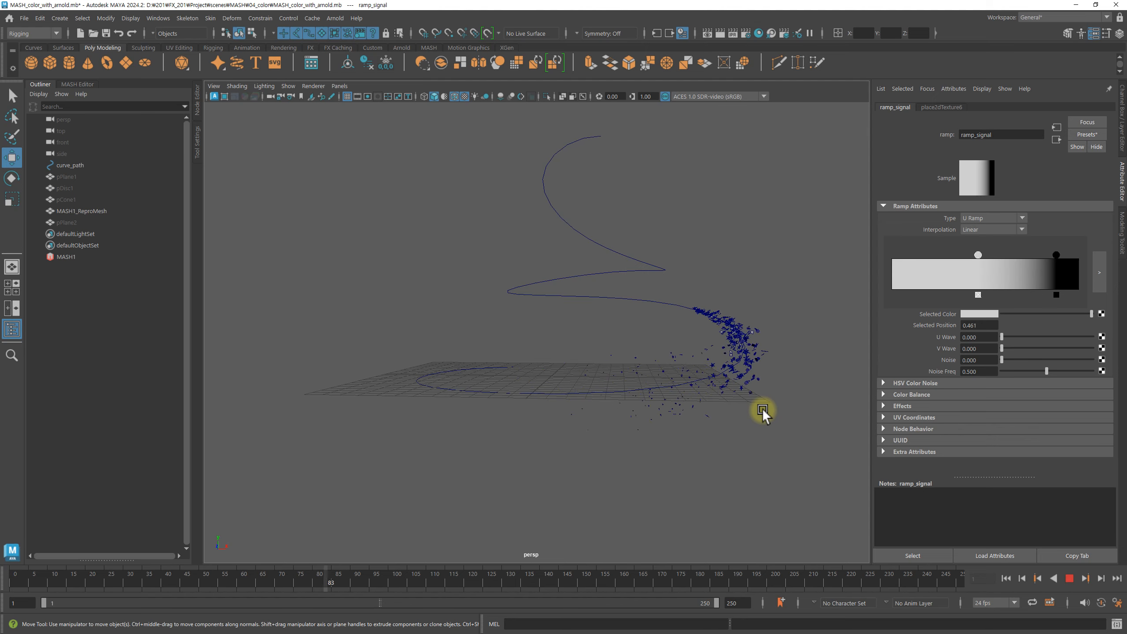
left_click(1069, 578)
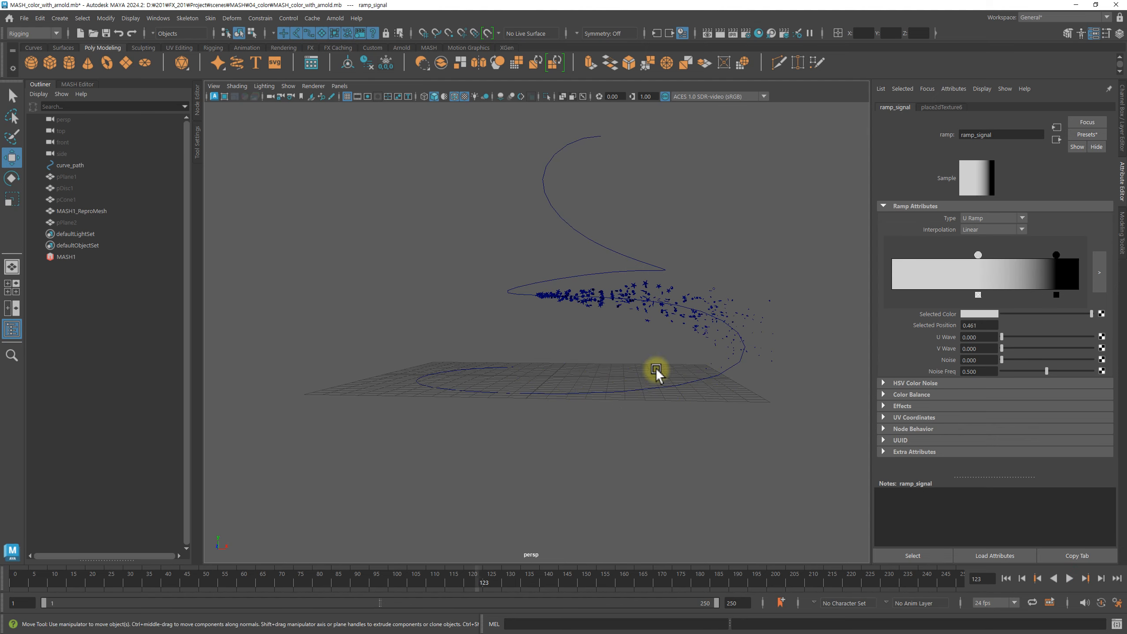
left_click_drag(654, 373, 483, 388, "alt")
right_click_drag(496, 384, 566, 384, "alt")
middle_click_drag(566, 384, 633, 355, "alt")
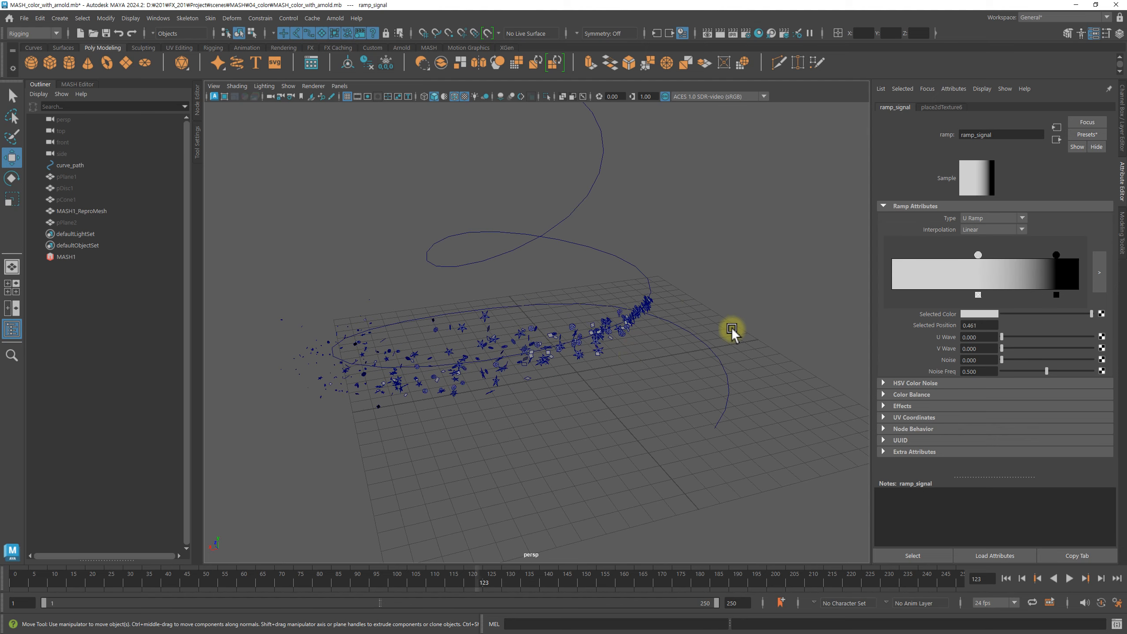
left_click_drag(566, 425, 665, 445, "alt")
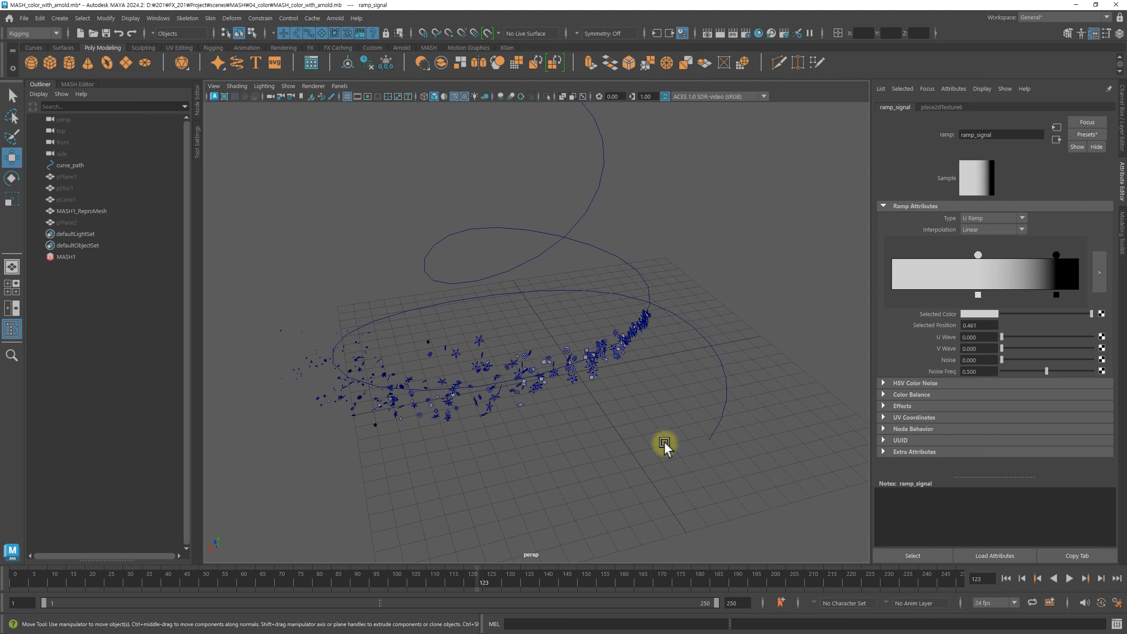
Turn off the wireframe-on-shaded display in the perspective viewport
left_click(464, 96)
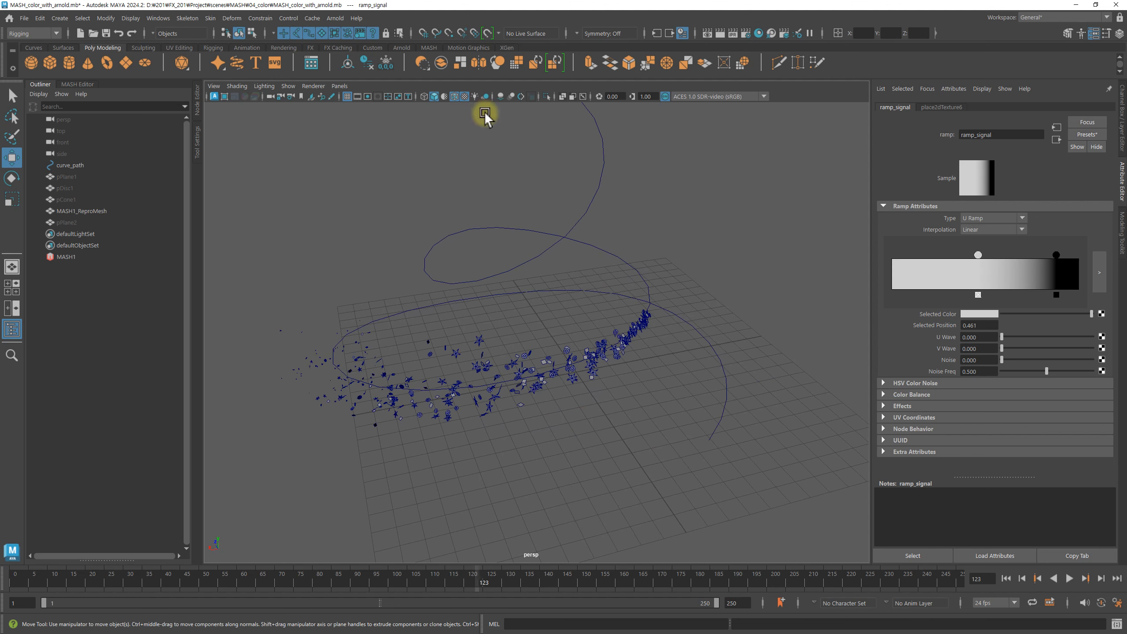
left_click(455, 98)
mouse_move(665, 314)
left_mouse_down("alt")
mouse_move(743, 285)
mouse_move(728, 295)
left_mouse_up("alt")
Add a Color node to the MASH1 network and select it for editing
left_click(76, 260)
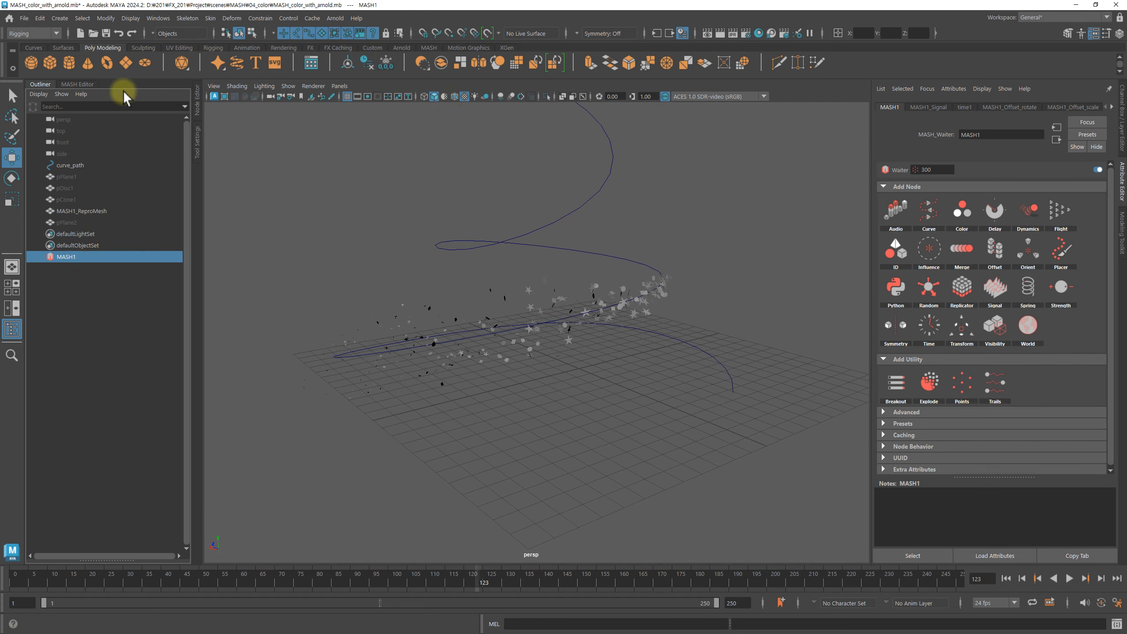
left_click(78, 84)
left_click(133, 109)
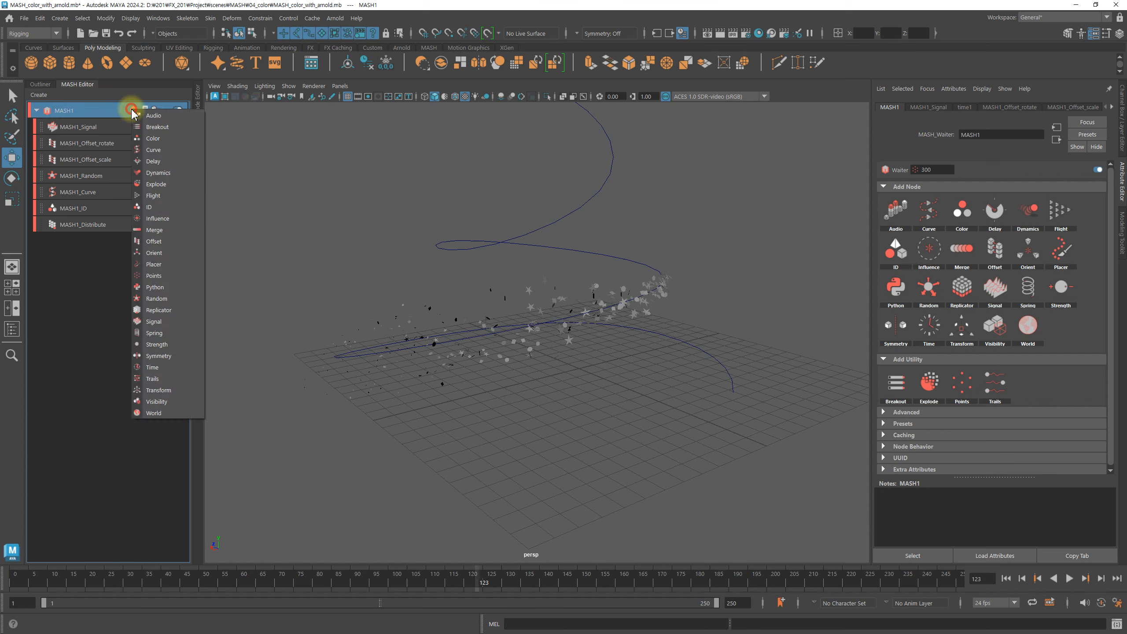
left_click(165, 140)
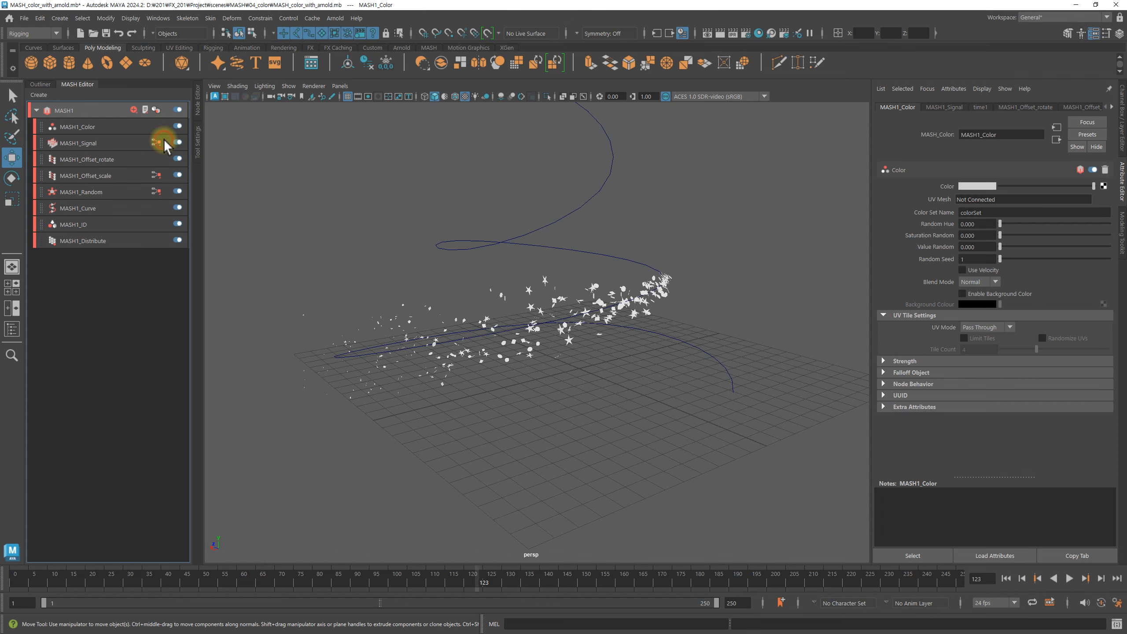
left_click(107, 129)
Set the MASH1_Color colour to red with Random Hue 0.061, Saturation Random 0.081 and Value Random 0.073
left_click_drag(630, 261, 661, 292, "alt")
left_click(983, 186)
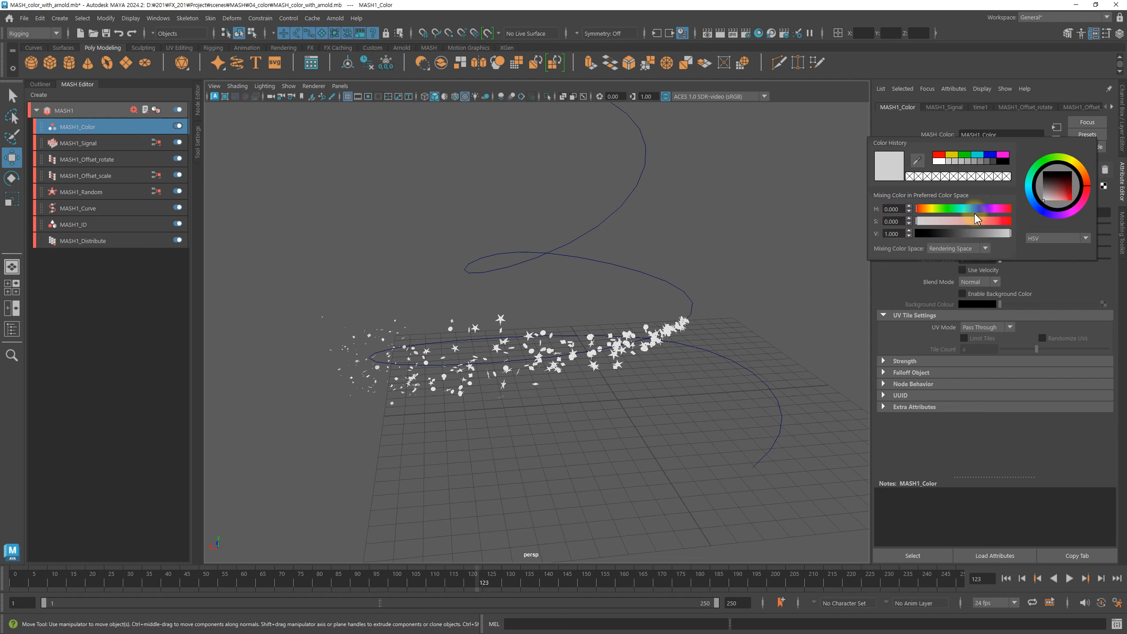
left_click(938, 156)
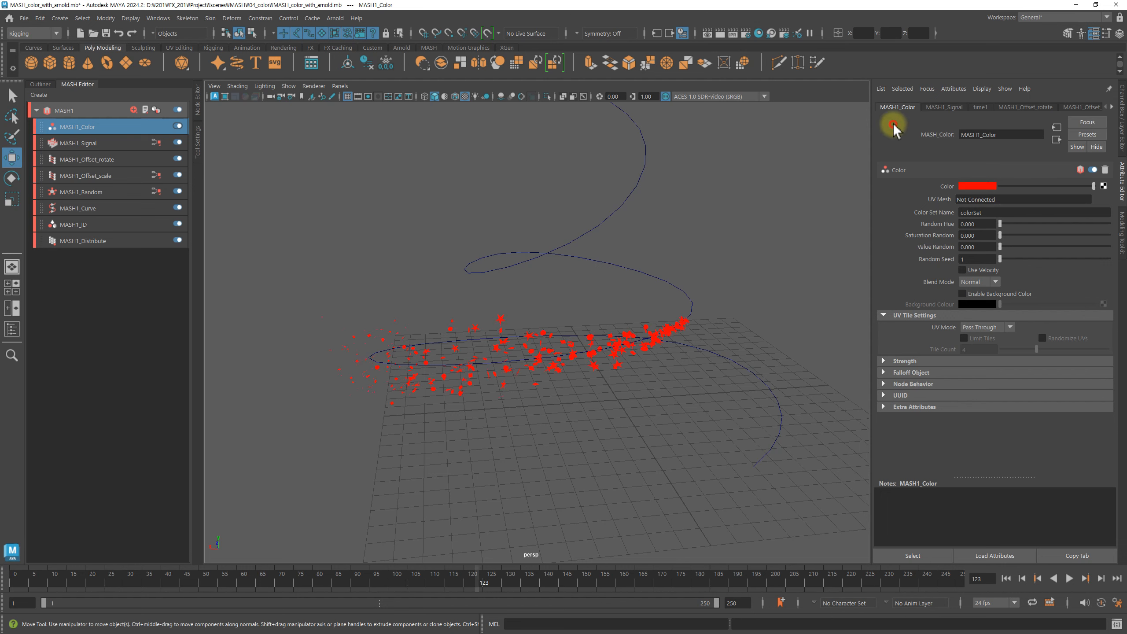
left_click_drag(1001, 223, 1006, 224)
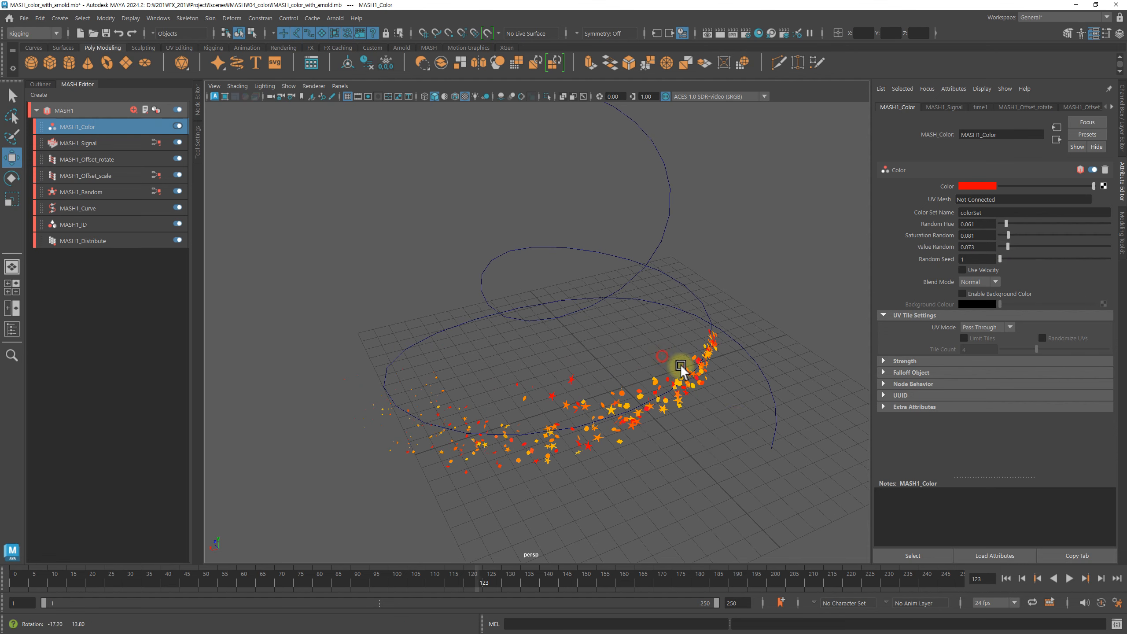
Play the animation from frame 1 and examine the coloured instances up close, from the side and from above
left_click(1006, 578)
left_click(1063, 578)
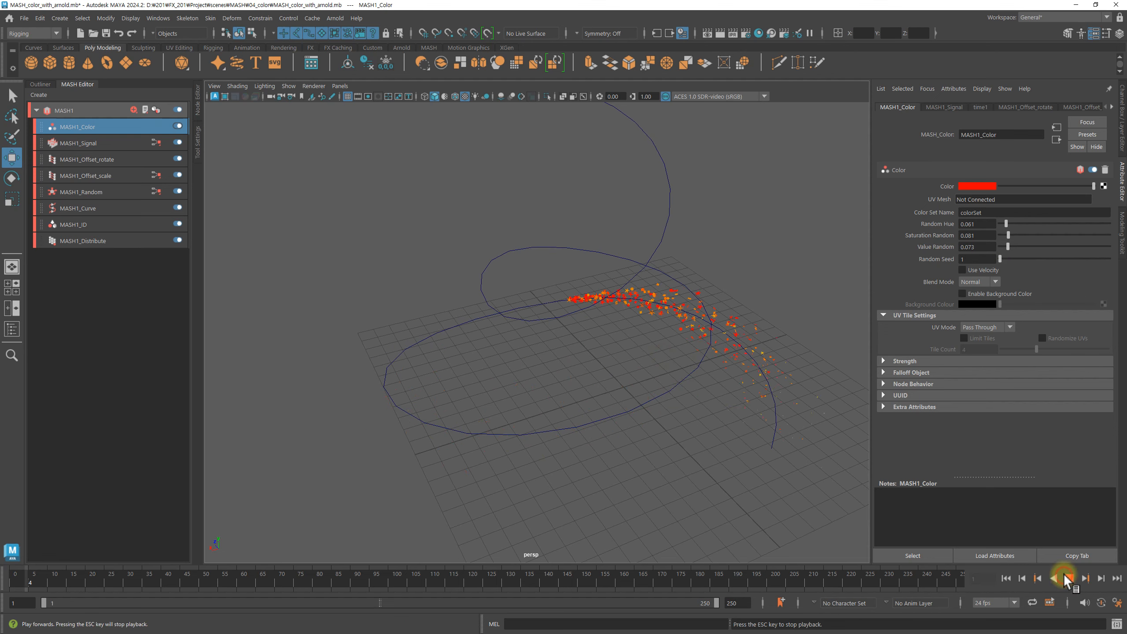
left_click_drag(655, 445, 634, 419, "alt")
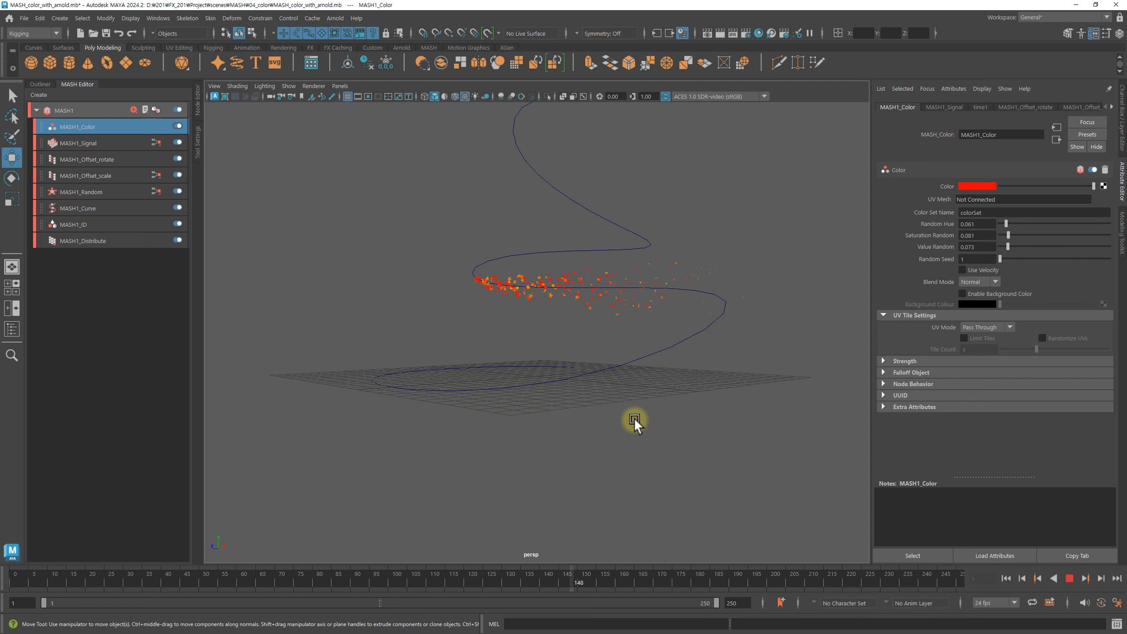
left_click_drag(565, 384, 489, 381, "alt")
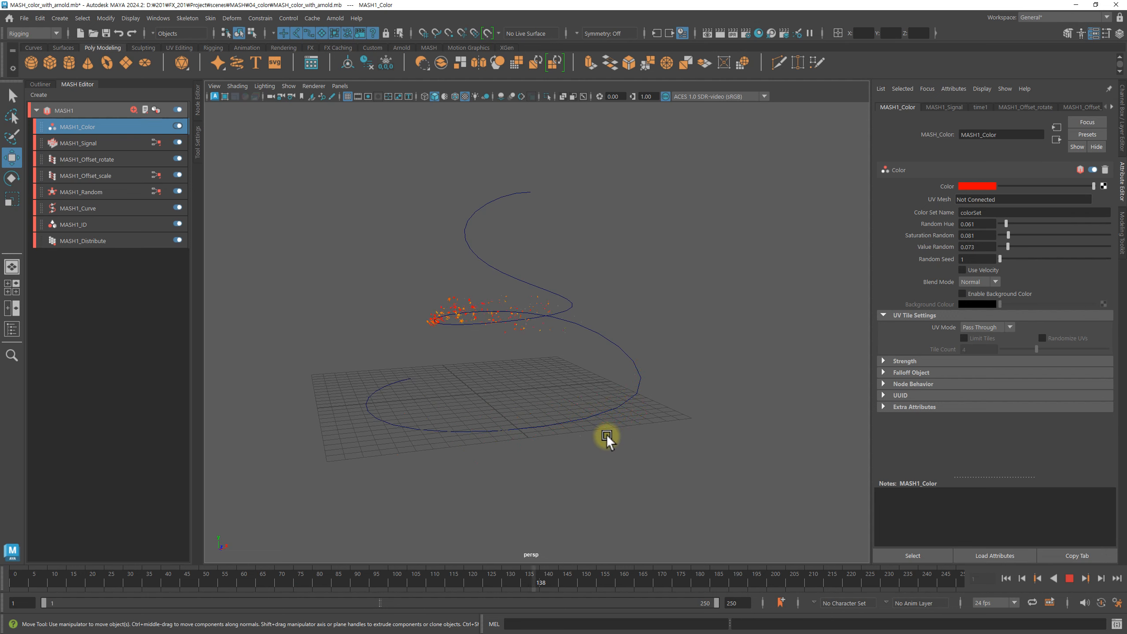
right_click_drag(599, 424, 629, 403, "alt")
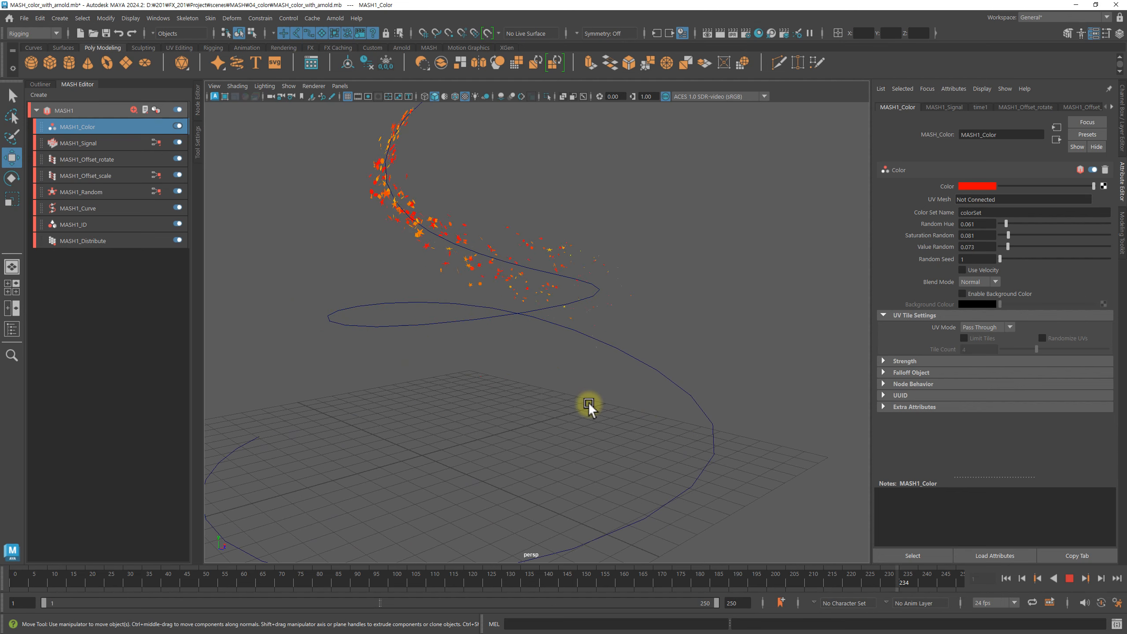
right_click_drag(572, 378, 646, 478, "alt")
left_click_drag(647, 478, 534, 462, "alt")
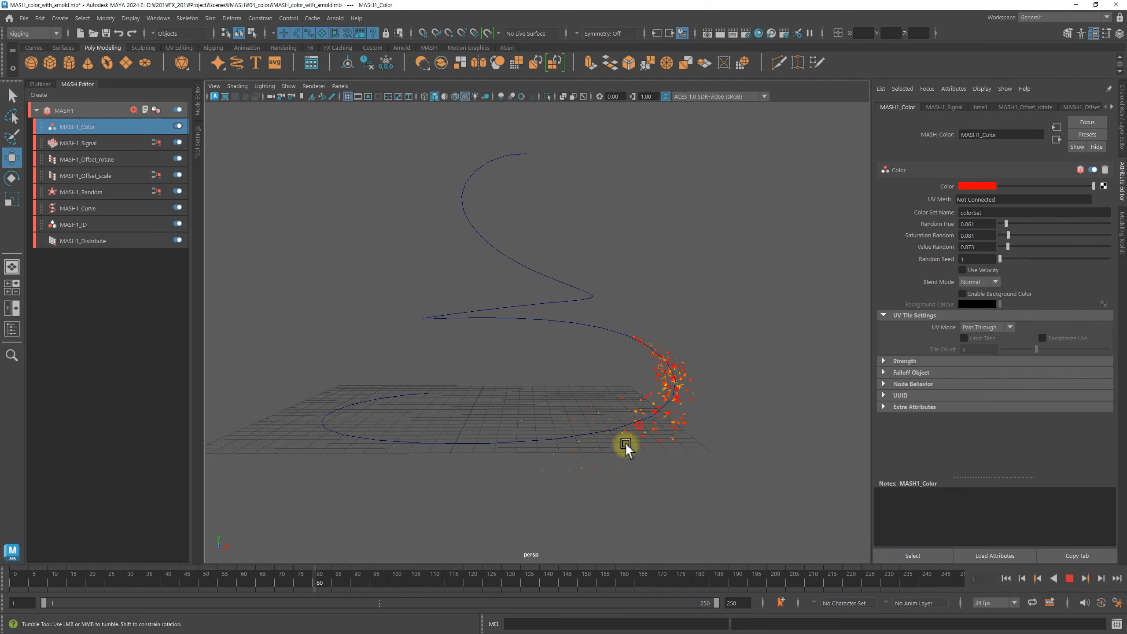
left_click_drag(625, 442, 604, 453, "alt")
right_click_drag(605, 453, 744, 461, "alt")
right_click_drag(760, 415, 530, 398, "alt")
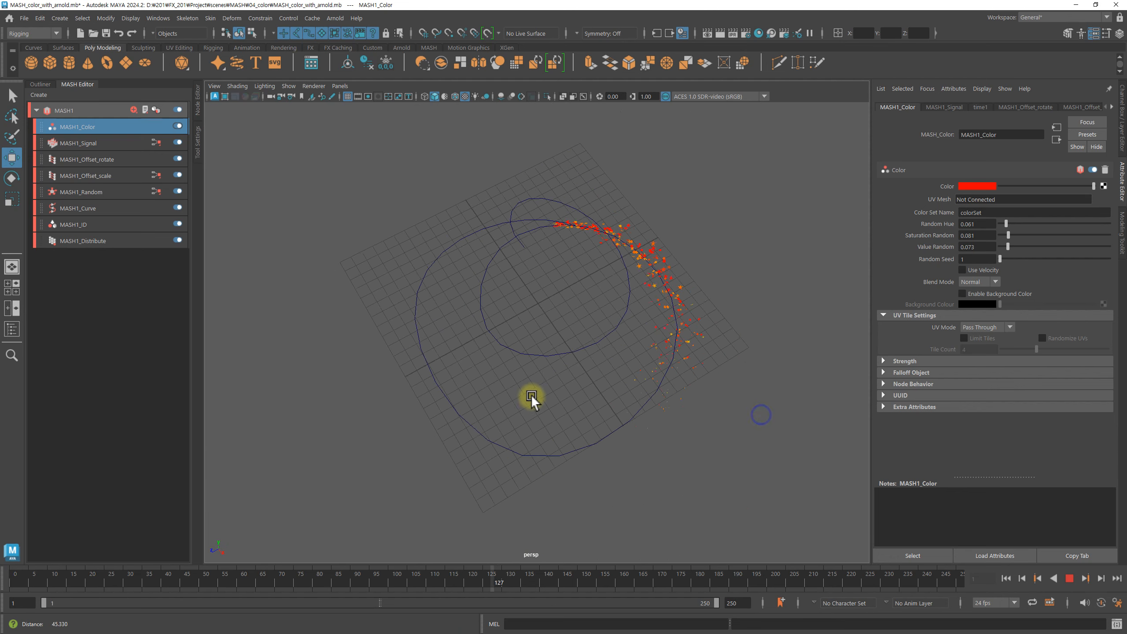
left_click_drag(530, 398, 506, 367, "alt")
right_click_drag(506, 368, 602, 373, "alt")
left_click_drag(602, 373, 679, 367, "alt")
left_click(1070, 578)
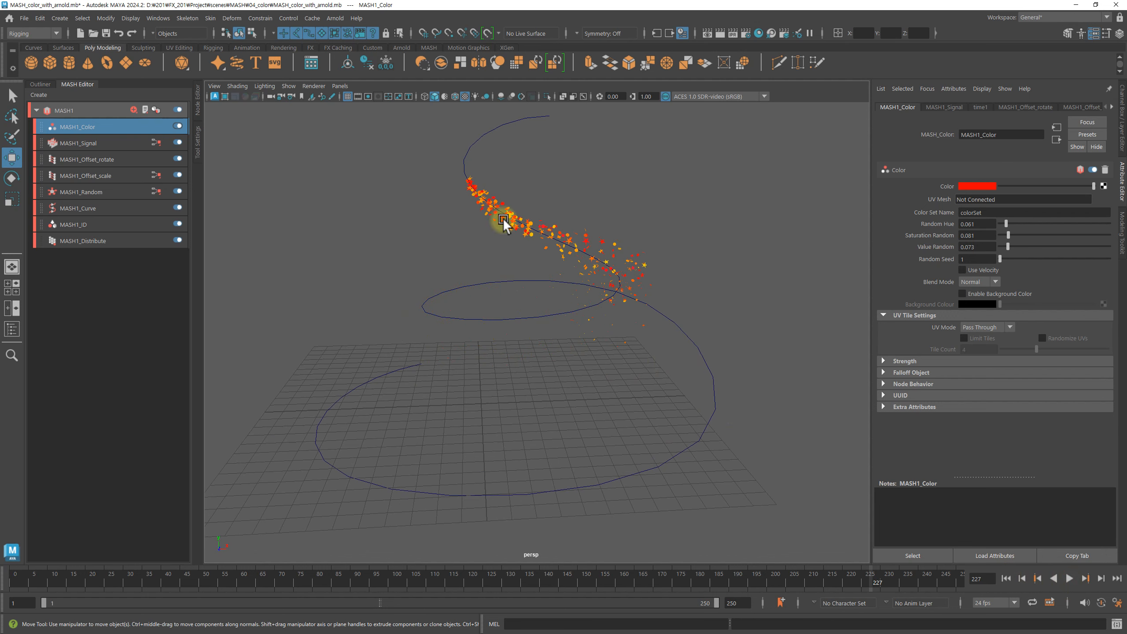
Add a Visibility node to the MASH1 network and select it for editing
left_click(87, 313)
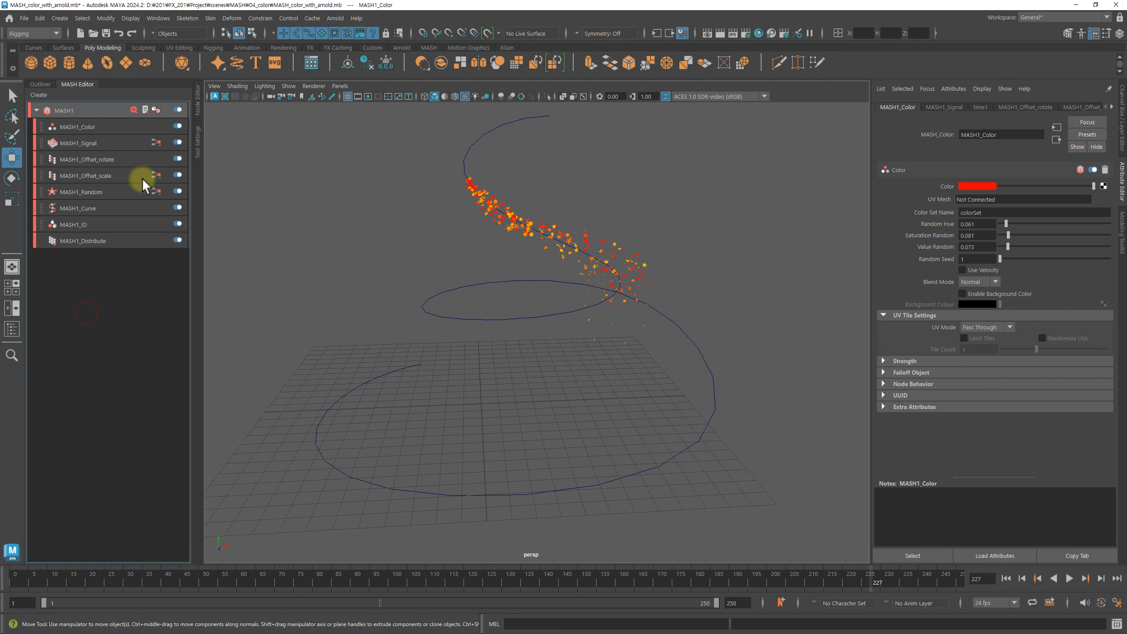
left_click(133, 110)
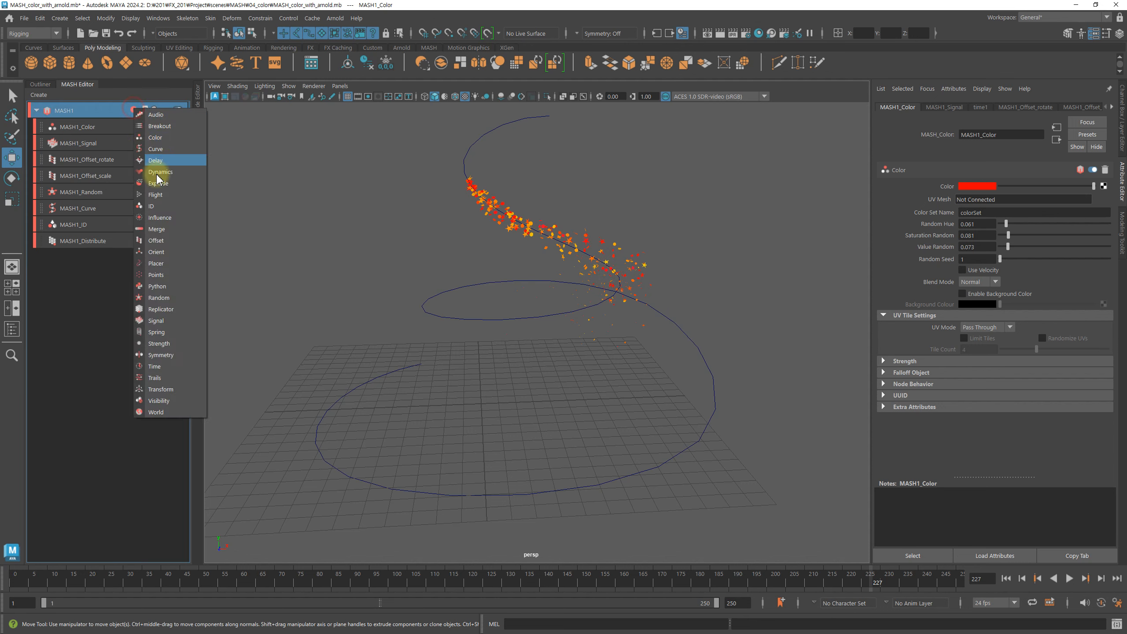
left_click(176, 401)
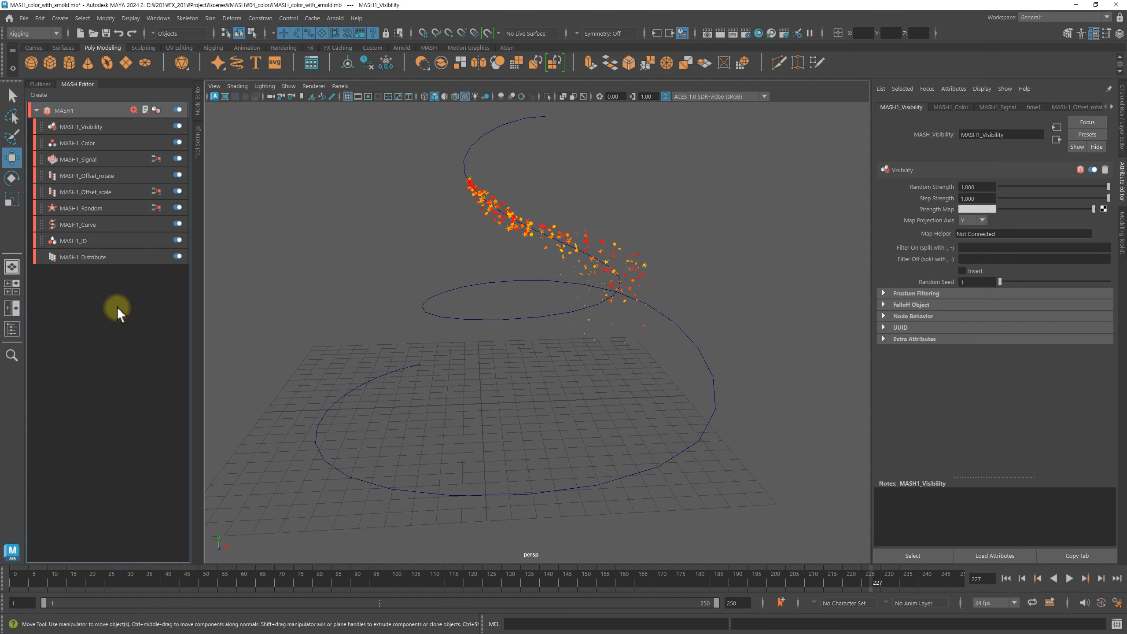
left_click(111, 129)
Try a lower Random Strength on MASH1_Visibility, return it to 1.000, and map a 3D Volume Noise texture to its Strength Map
left_click_drag(621, 326, 595, 326, "alt")
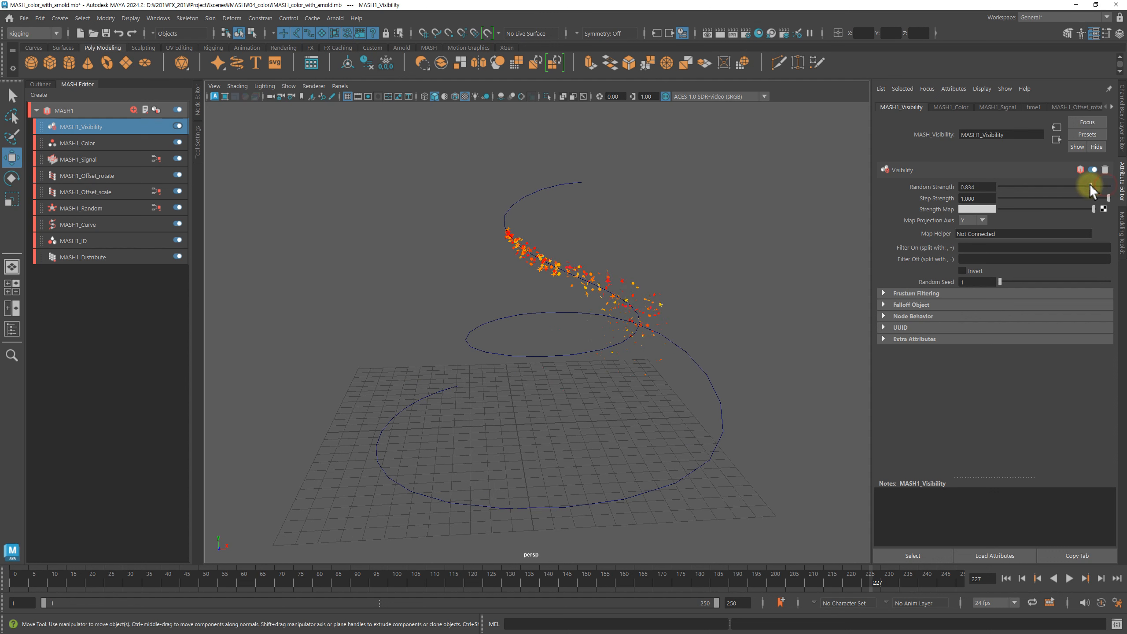
mouse_move(1028, 186)
left_mouse_down()
mouse_move(1067, 186)
mouse_move(1017, 186)
left_mouse_up()
mouse_move(1105, 189)
left_mouse_down()
mouse_move(1044, 187)
mouse_move(1093, 189)
left_mouse_up()
left_click(1104, 209)
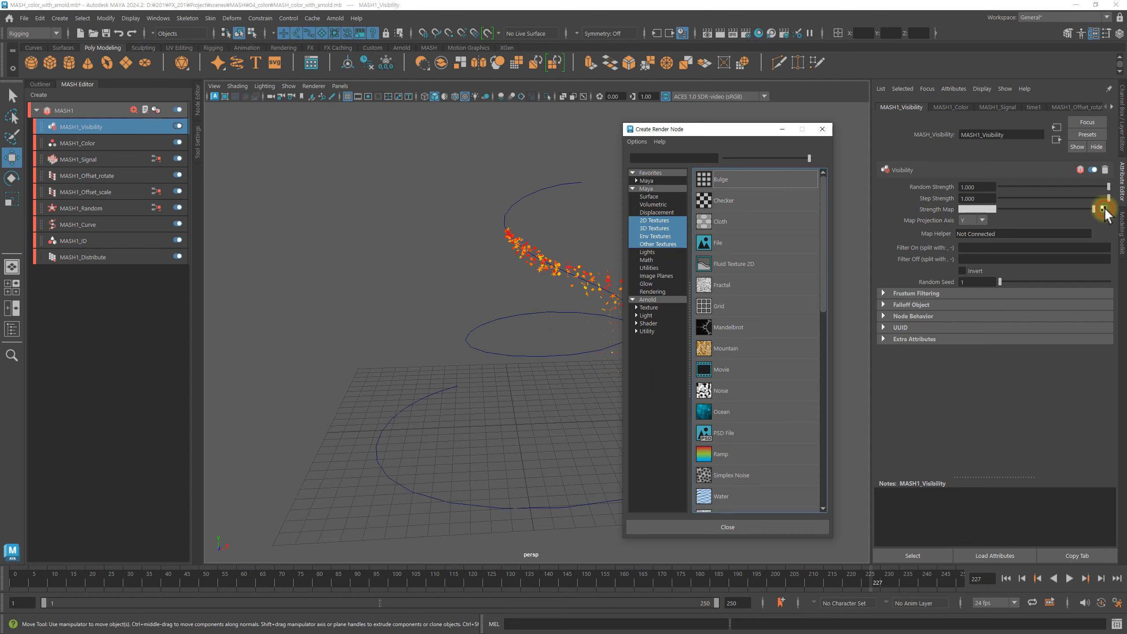
left_click(659, 227)
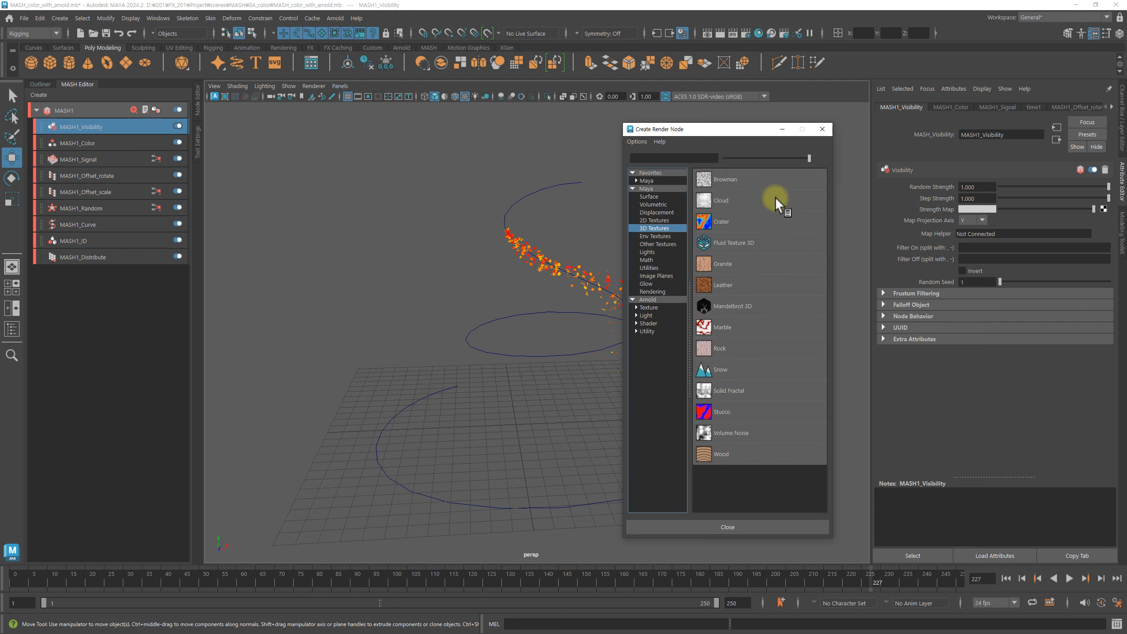
left_click(739, 434)
Play the animation from frame 1 and examine how the volume noise affects the instances' visibility along the curve
left_click(1012, 577)
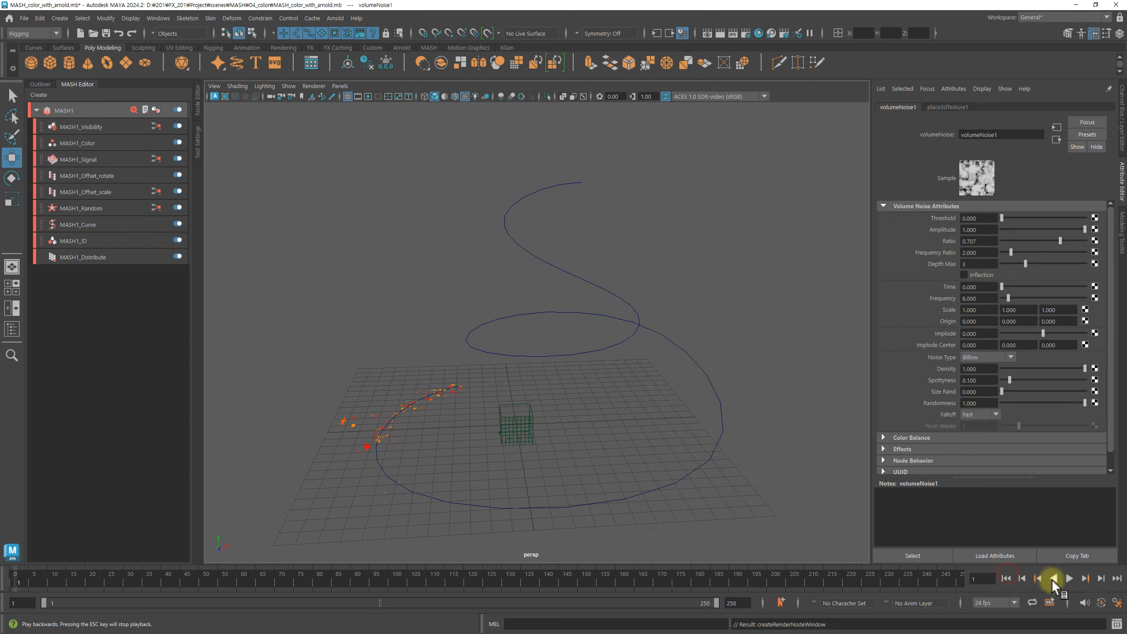
left_click(1070, 578)
left_click_drag(705, 455, 579, 437, "alt")
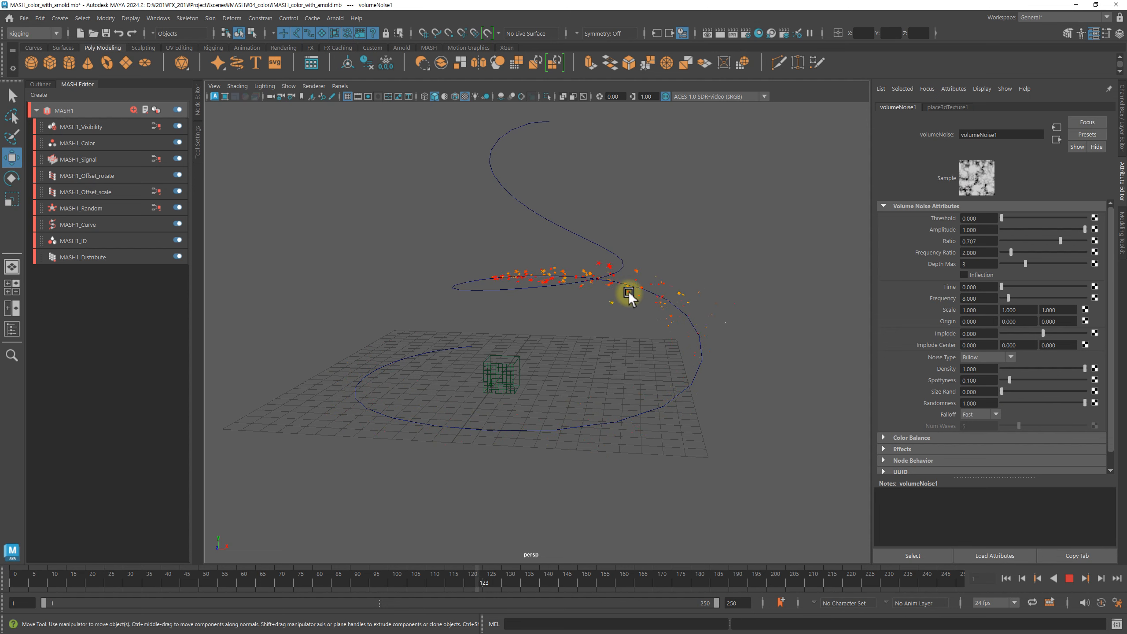
left_click(1072, 579)
left_click_drag(597, 355, 679, 372, "alt")
left_click_drag(586, 304, 299, 240, "alt")
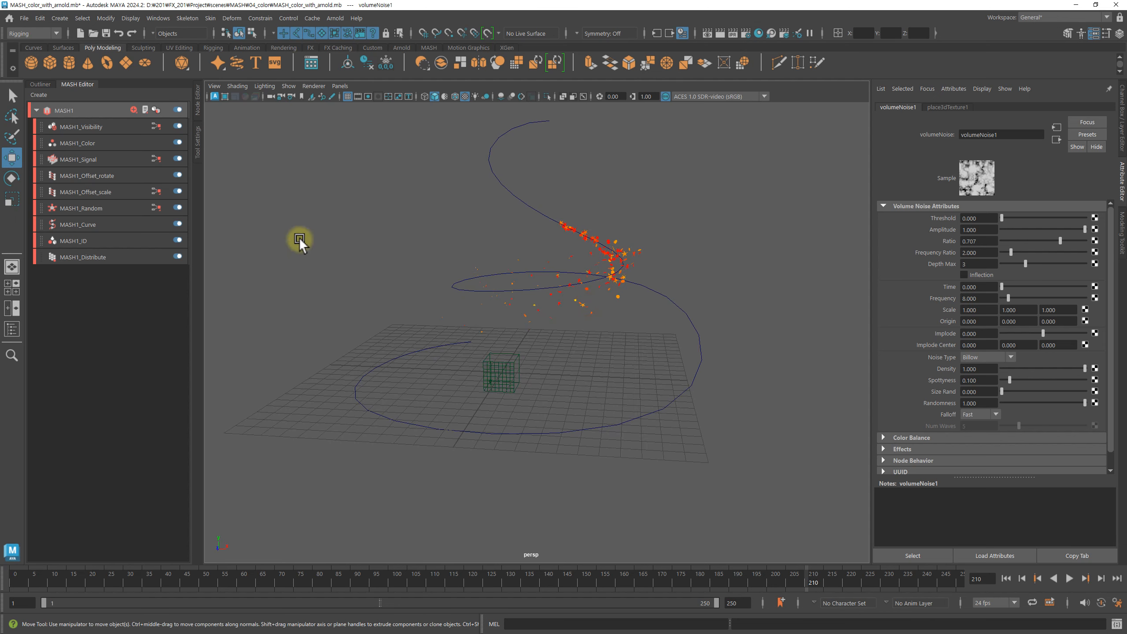
Set the Number of Points of MASH1_Distribute to 600
left_click(112, 257)
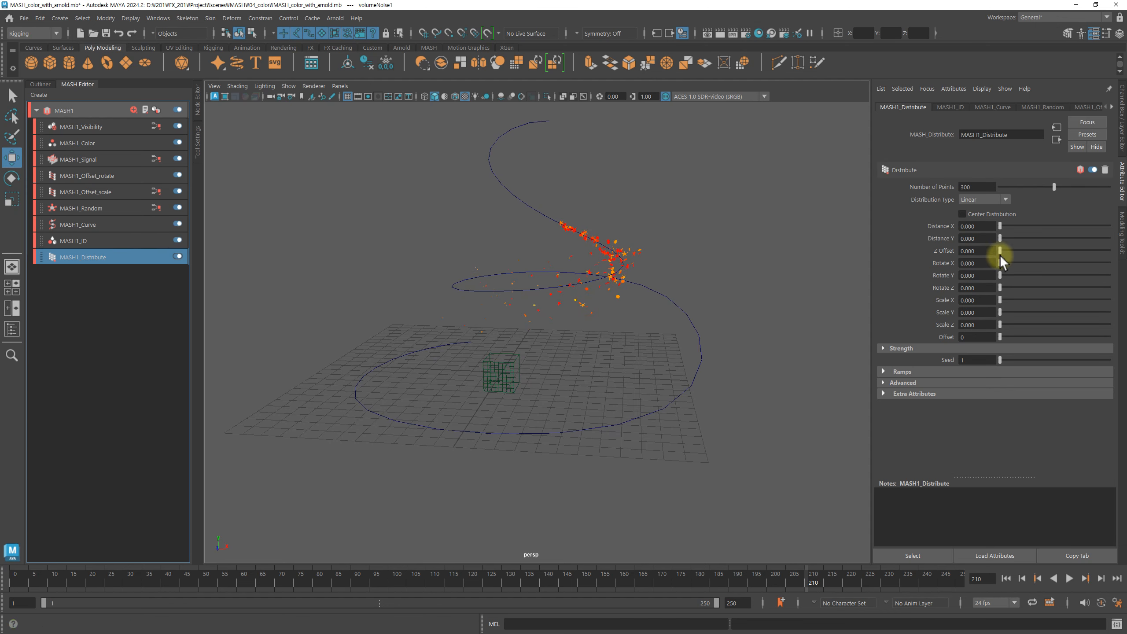
left_click(977, 187)
left_click_drag(1060, 186, 1084, 186)
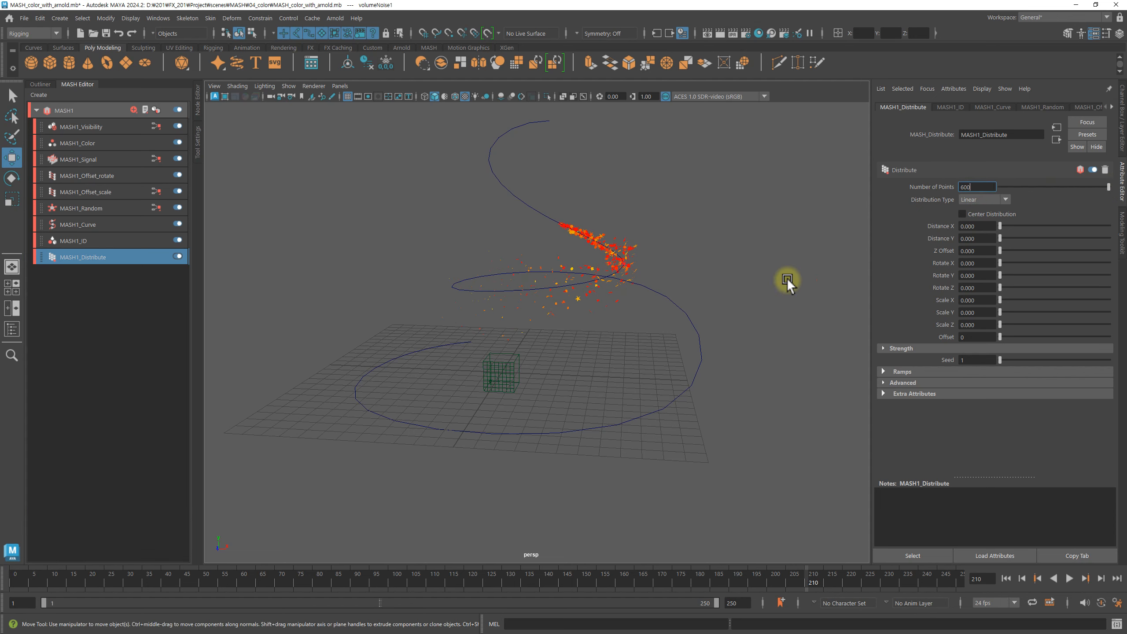
Replay the animation from frame 1 and examine the denser stream of instances from several angles
left_click_drag(788, 282, 677, 305, "alt")
left_click(1006, 578)
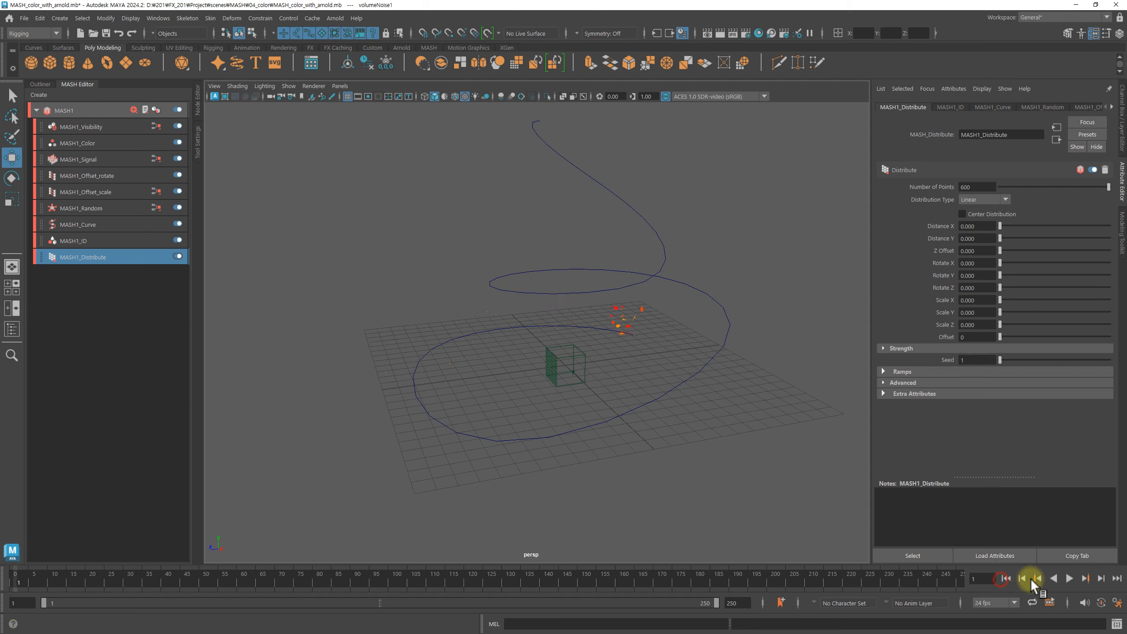
left_click(1069, 578)
left_click_drag(619, 444, 666, 428, "alt")
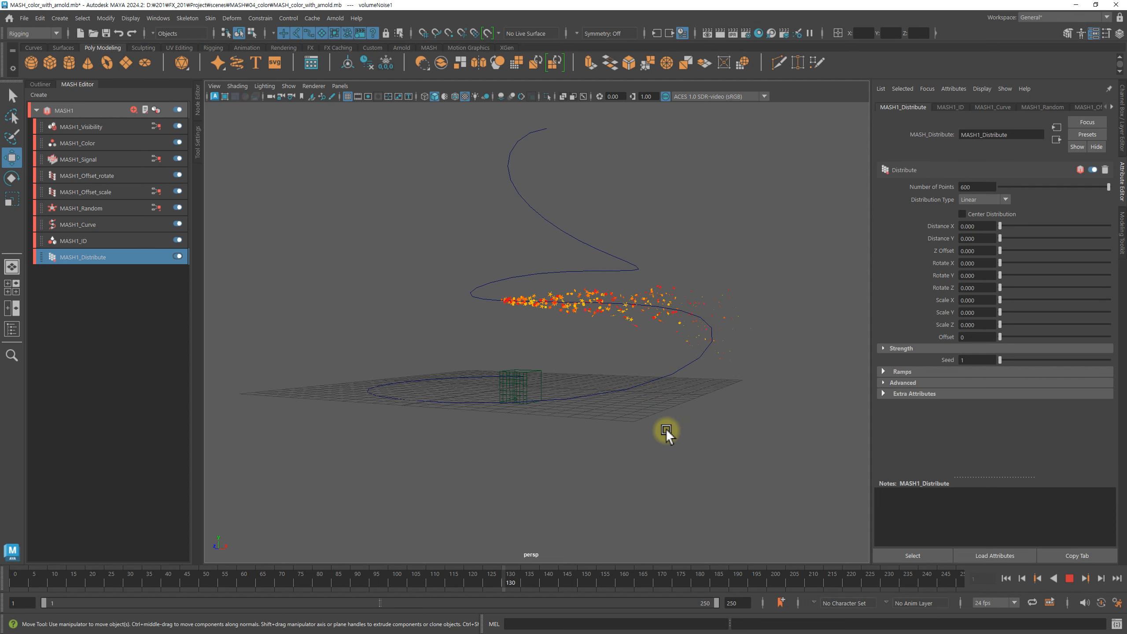
left_click_drag(618, 356, 690, 379, "alt")
middle_click_drag(691, 380, 666, 402, "alt")
left_click_drag(666, 402, 706, 405, "alt")
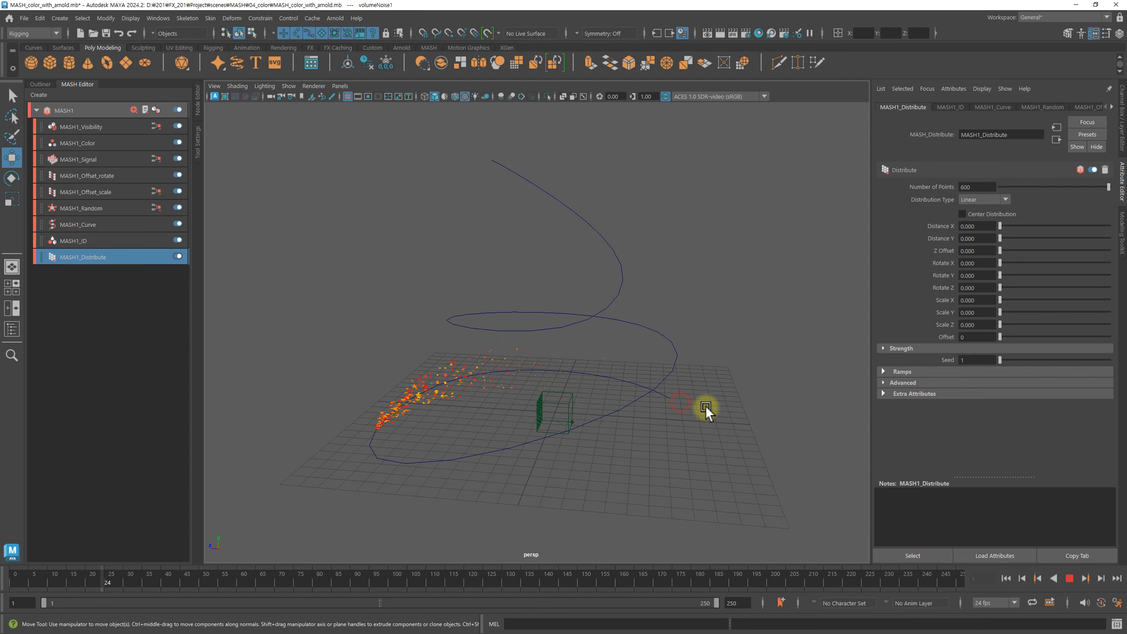
Hide the spiral curve, the noise texture's placement box and the grid, and stop the playback
left_click(663, 339)
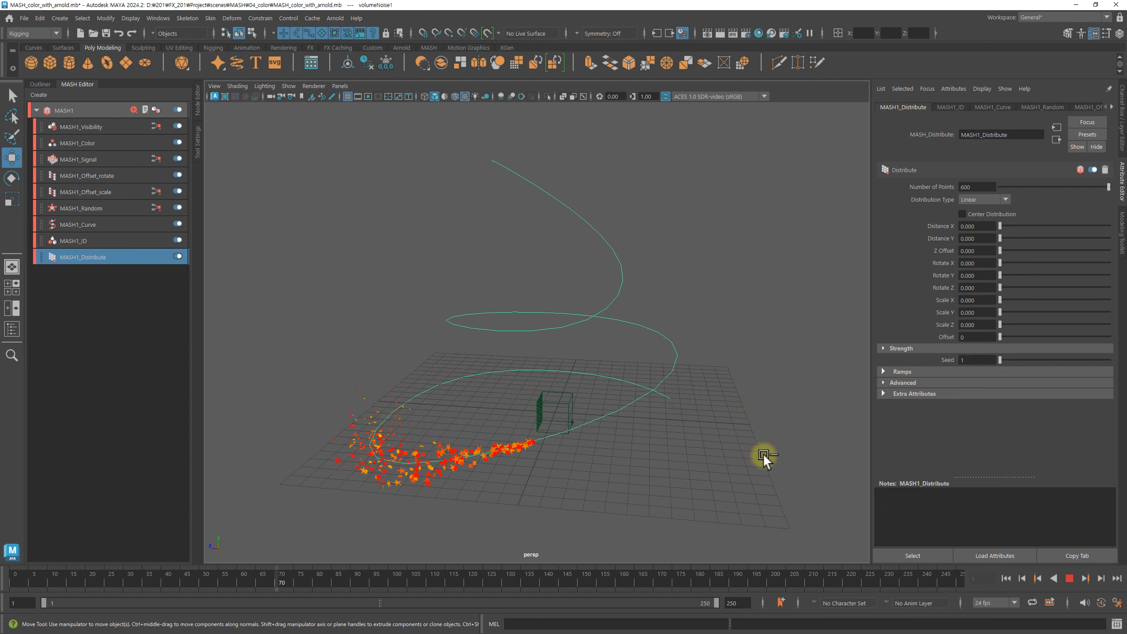
key("ctrl+h")
left_click(554, 399)
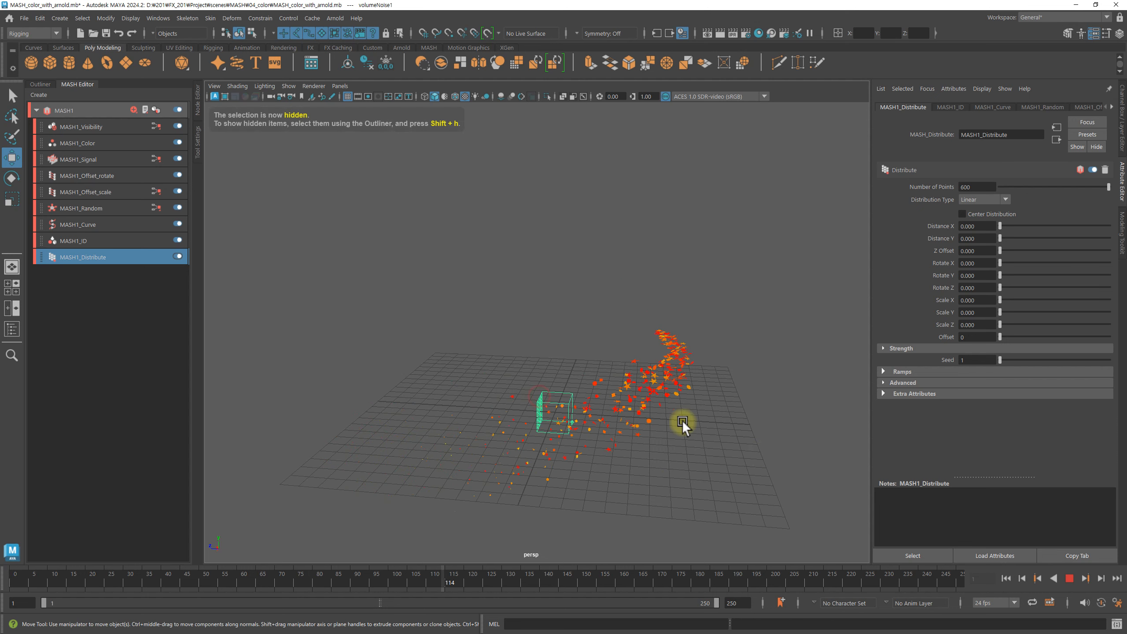
left_click_drag(738, 422, 643, 398, "alt")
key("ctrl+h")
left_click(1069, 579)
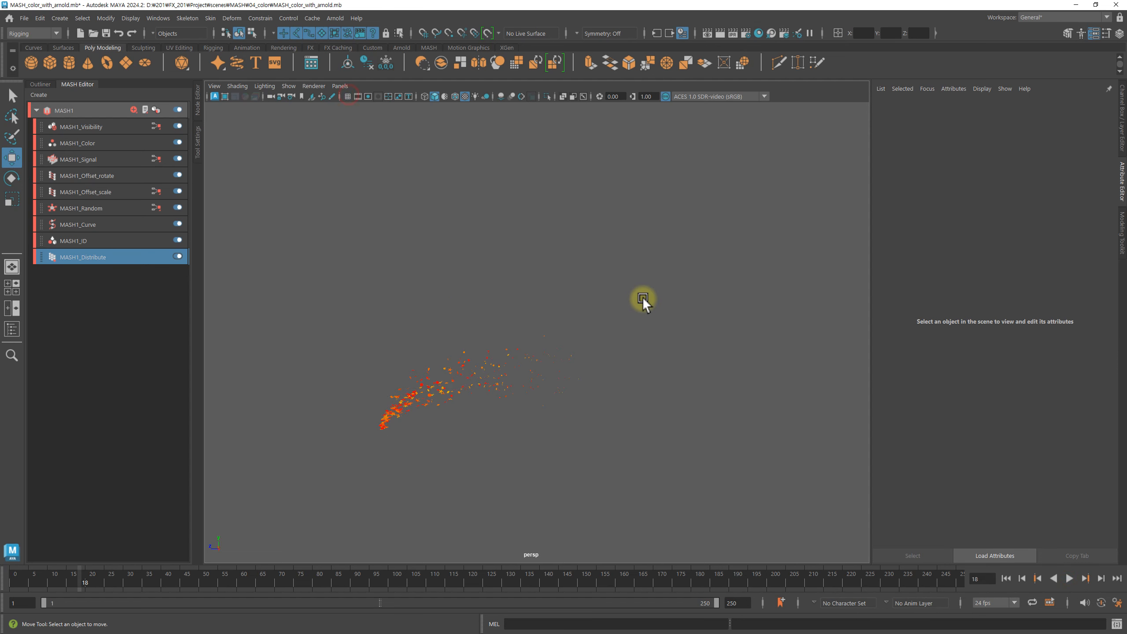
Change the viewport background to black and play the animation briefly against it
key("alt+b")
key("alt+b")
key("alt+b")
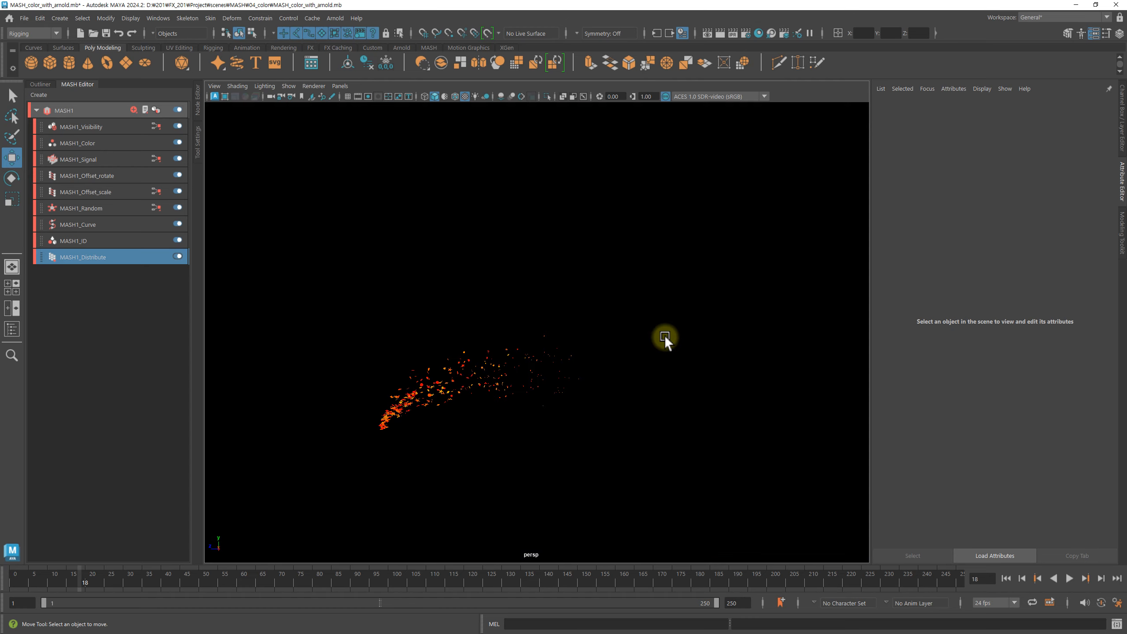
left_click(1069, 579)
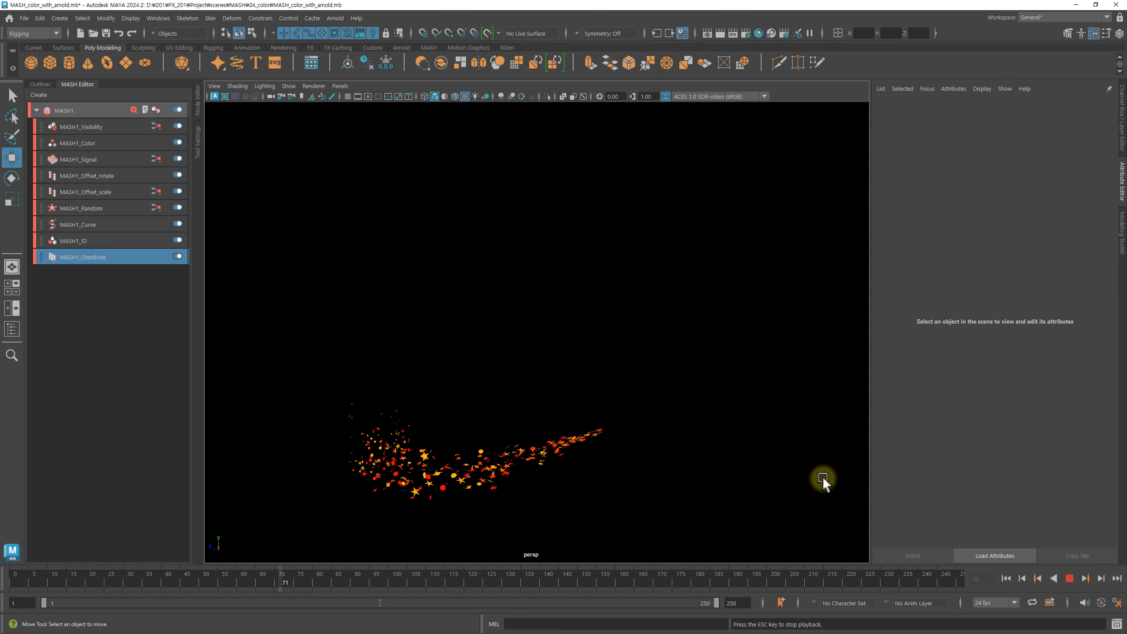
left_click(1071, 578)
left_click_drag(806, 486, 427, 303, "alt")
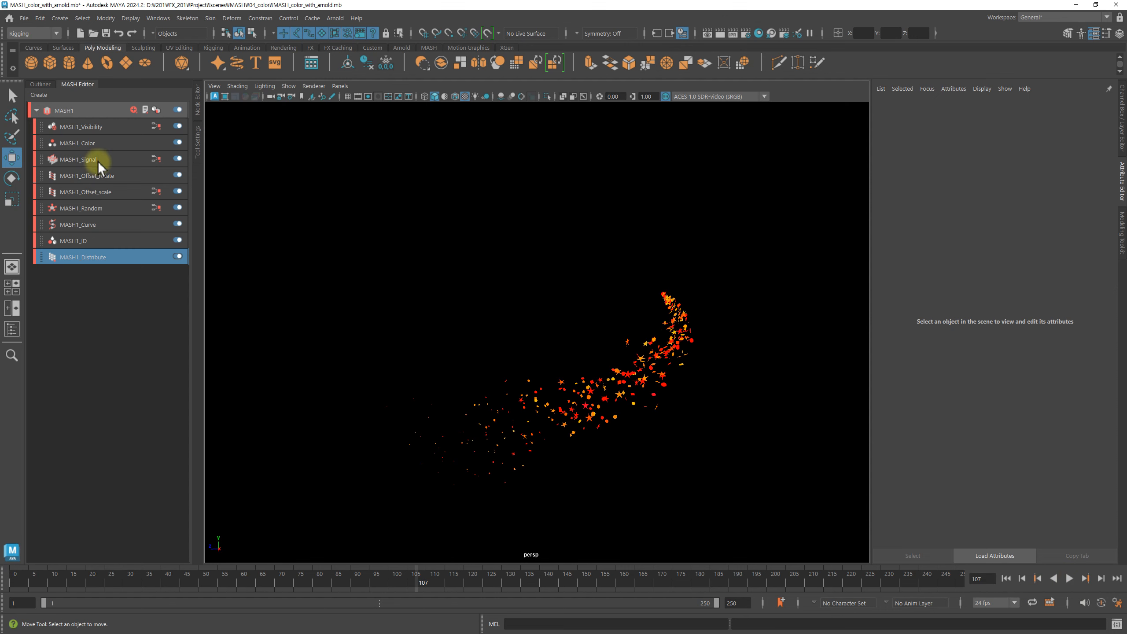
Open the ramp_random texture connected to the Strength Map of MASH1_Random
left_click(99, 209)
left_click_drag(717, 306, 689, 313, "alt")
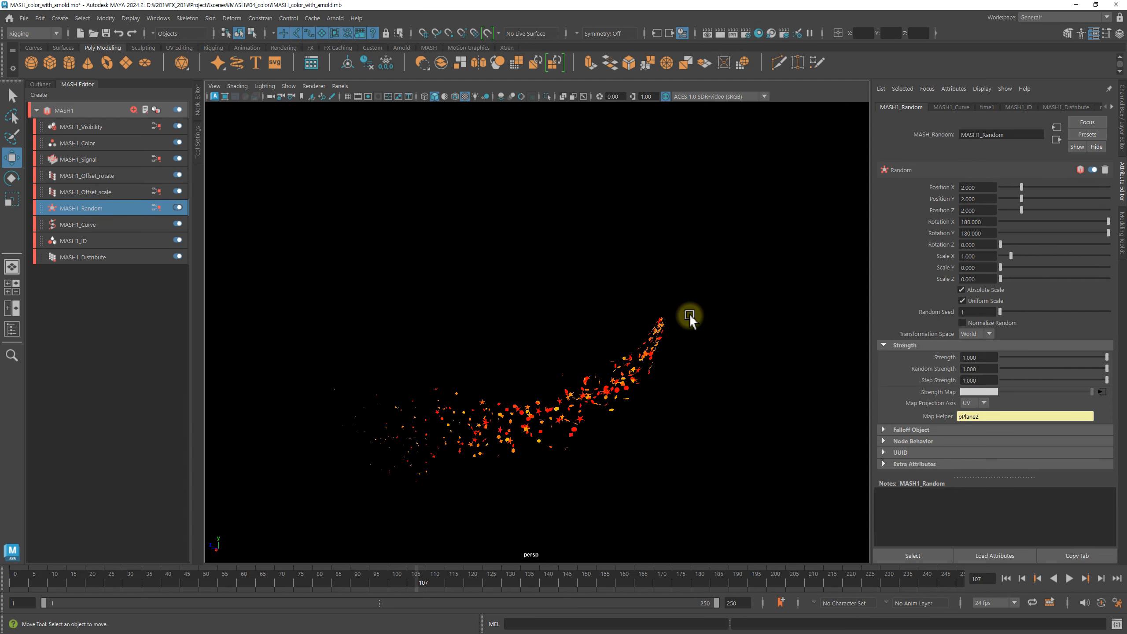
left_click(1102, 392)
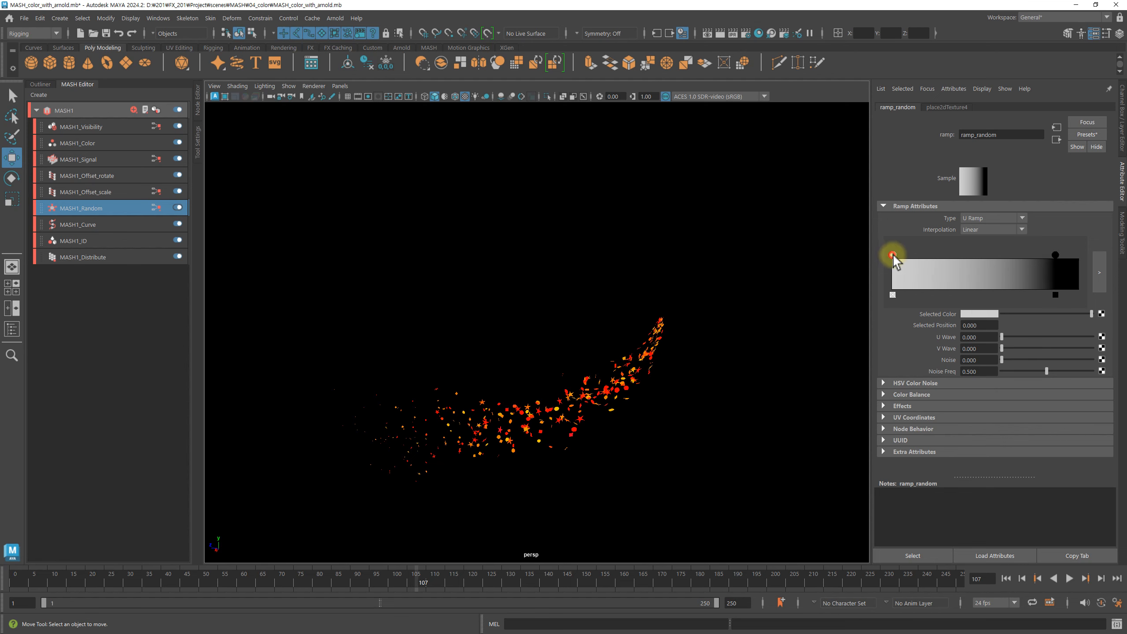
Try reversing ramp_random with the black handle at 0.245 and the light handle near the ramp's end, and check frames 101 and 190
left_click_drag(894, 257, 937, 272)
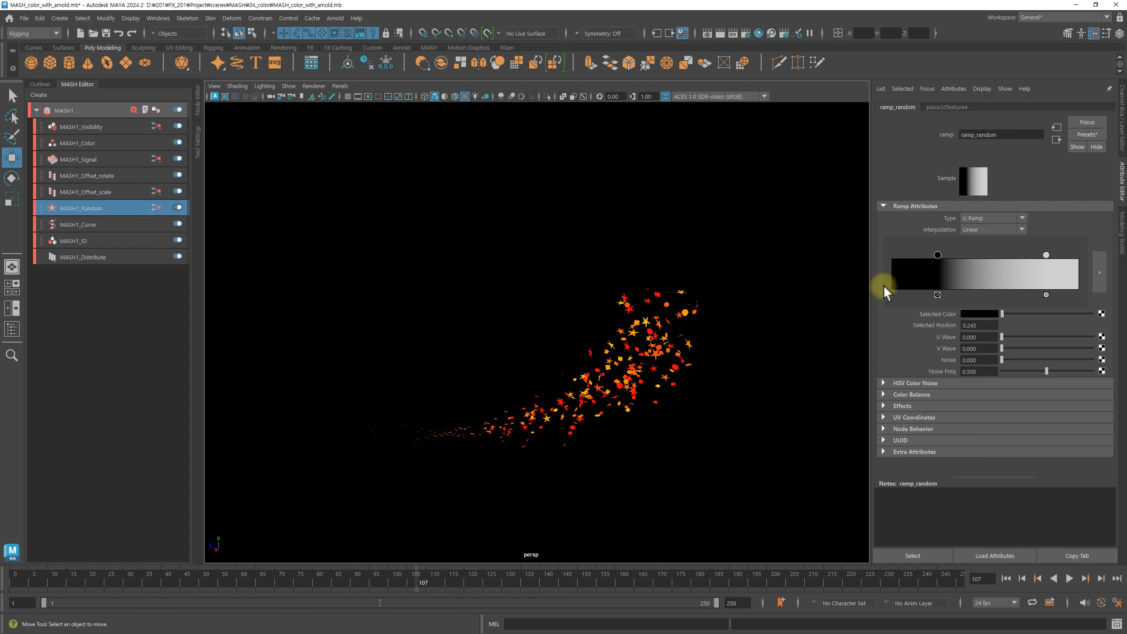
left_click_drag(694, 370, 669, 342, "alt")
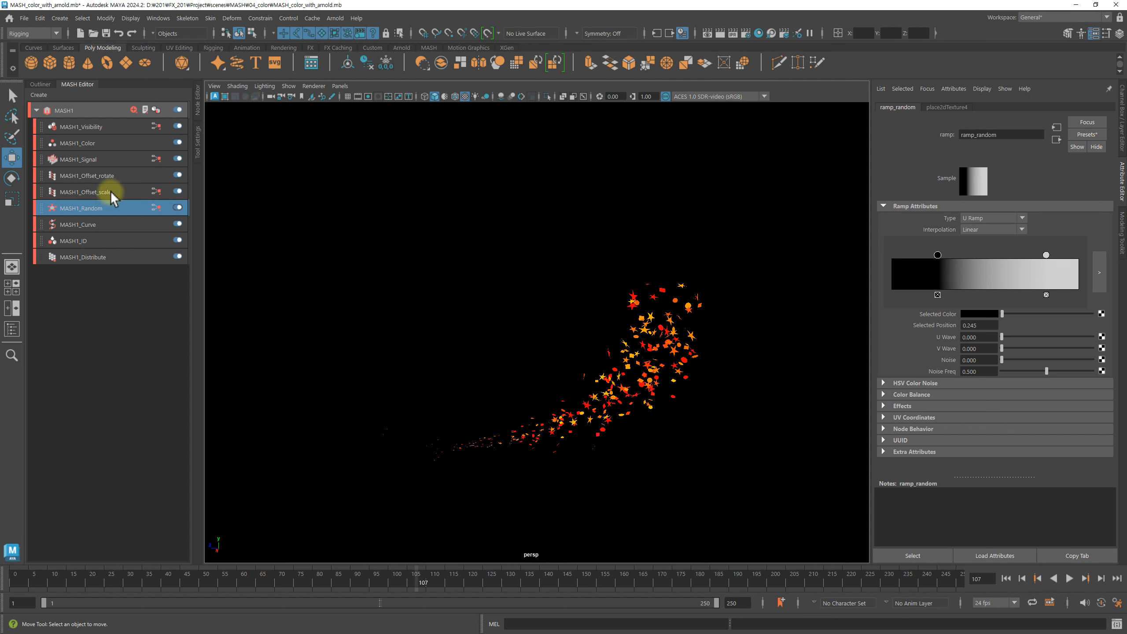
left_click_drag(593, 325, 675, 352, "alt")
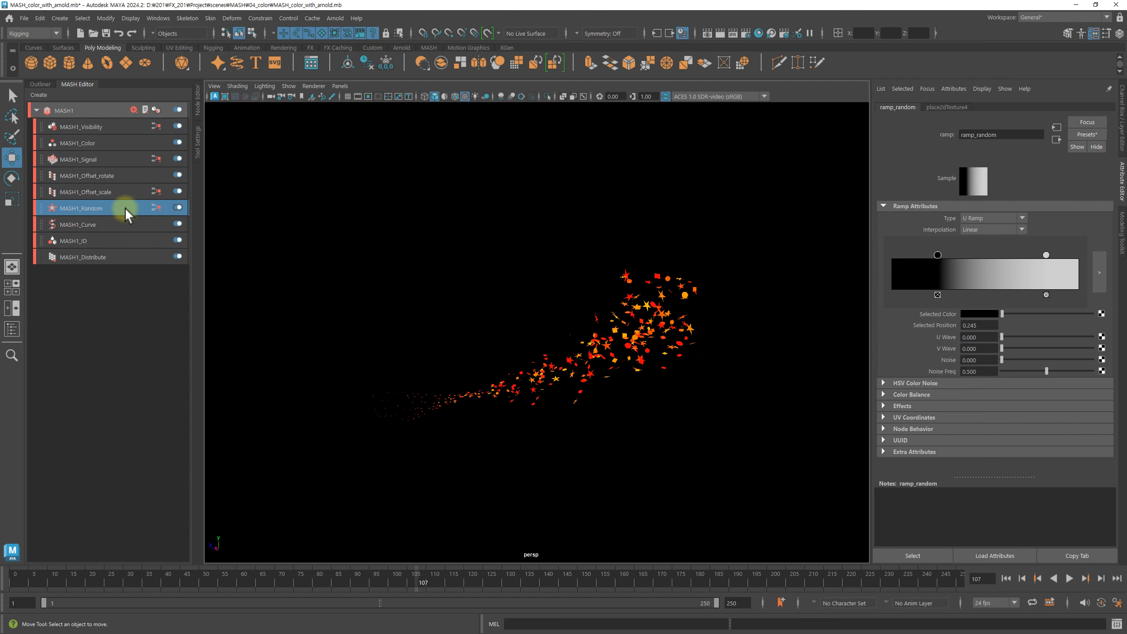
left_click_drag(769, 577, 408, 590)
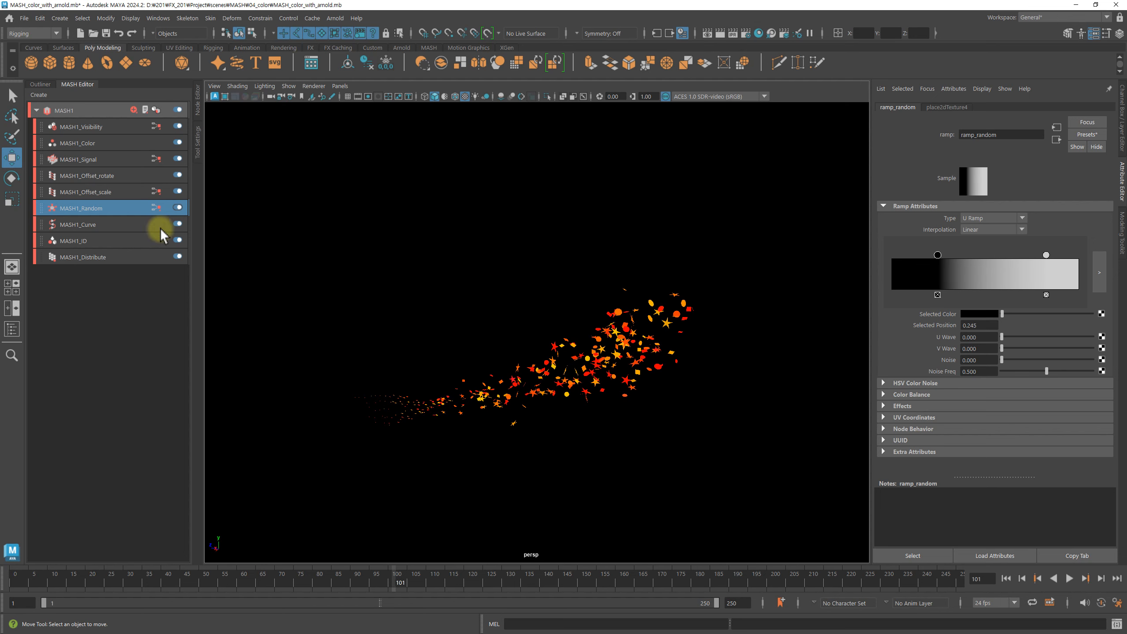
left_click_drag(806, 577, 738, 595)
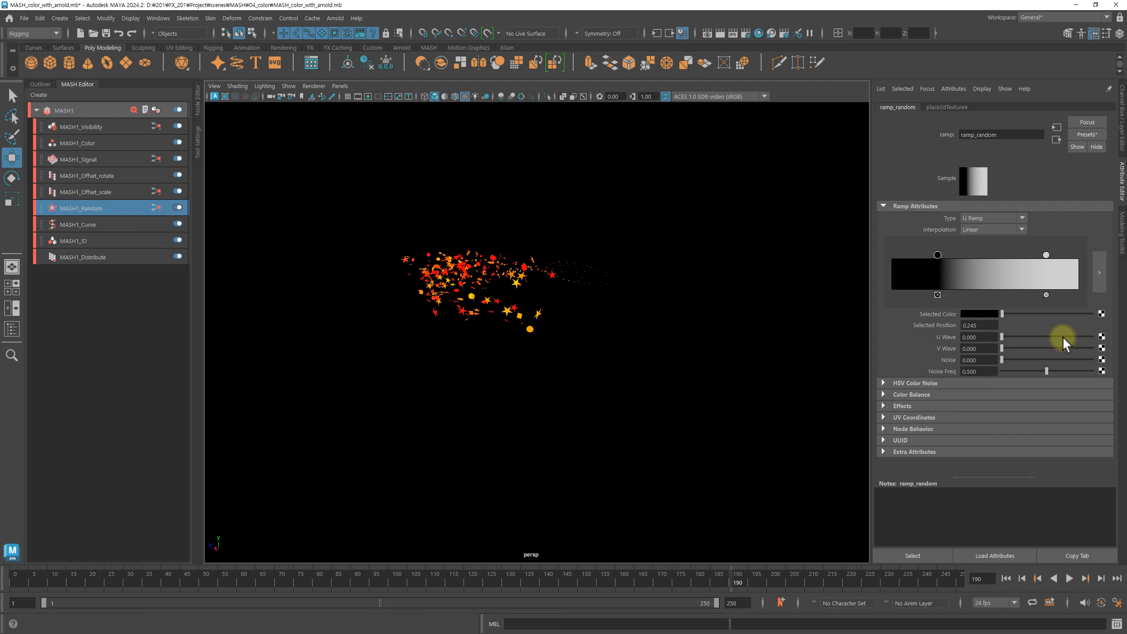
Set ramp_random to run from the light colour at the start of the ramp to black at position 0.840
mouse_move(1051, 258)
left_mouse_down()
mouse_move(899, 265)
mouse_move(1049, 255)
left_mouse_up()
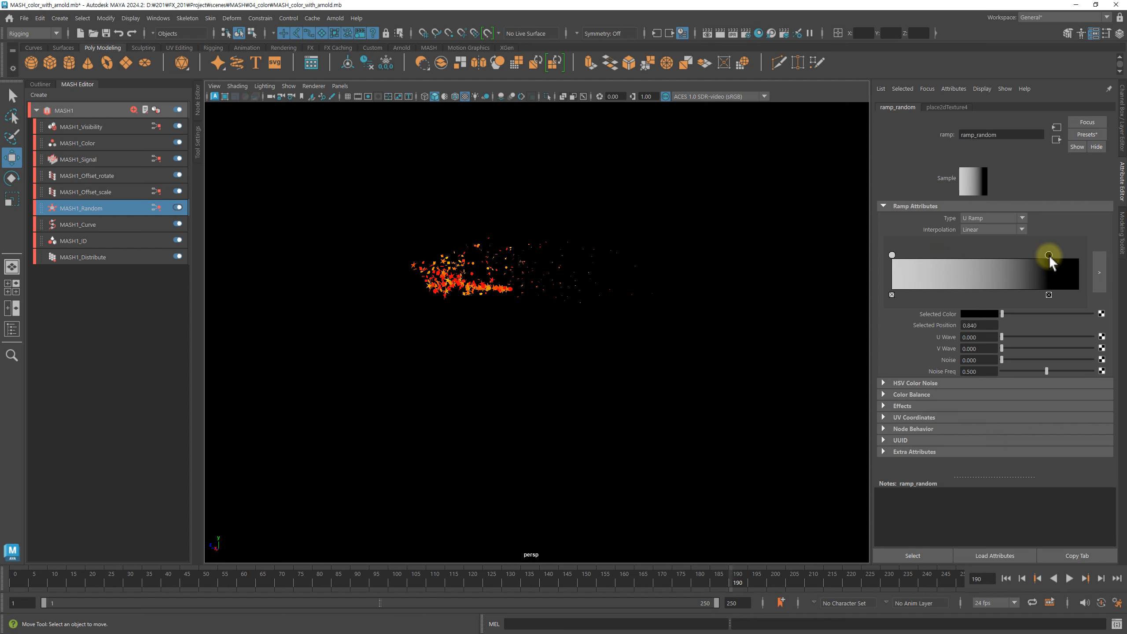
left_click_drag(595, 355, 662, 356, "alt")
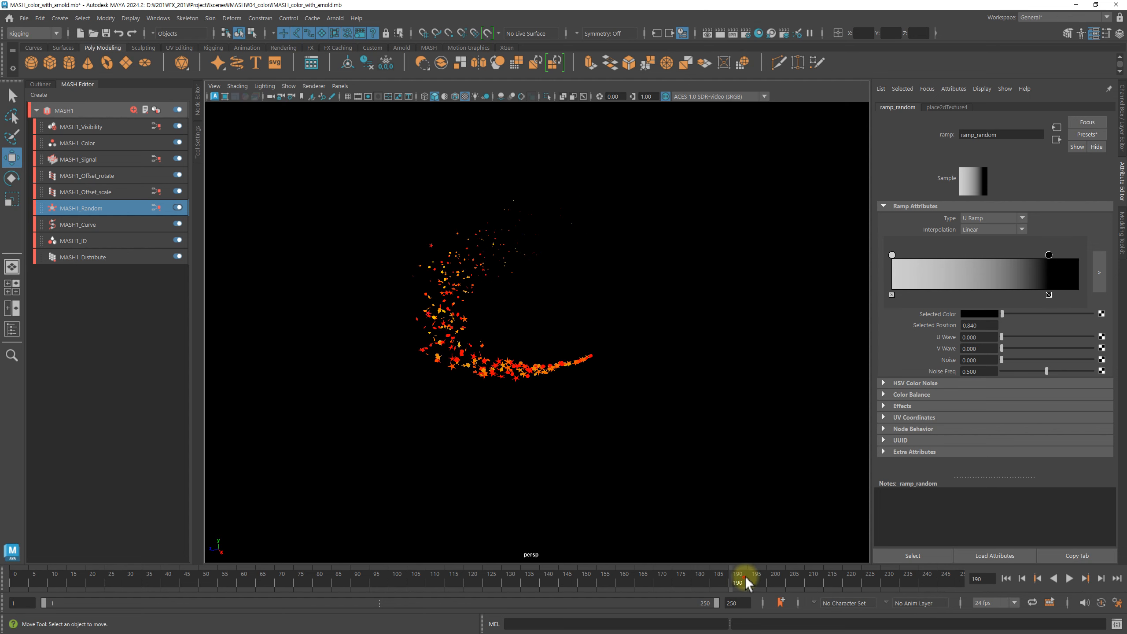
Play the animation repeatedly and examine the scatter of the instances along the whole spiral path
key("alt+v")
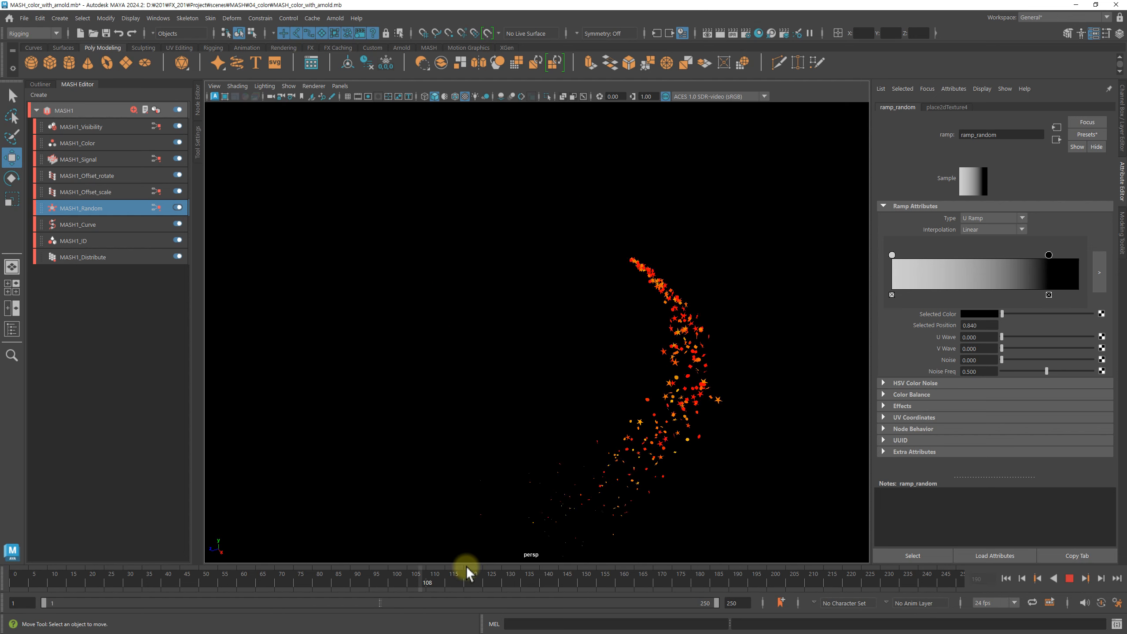
key("alt+v")
left_click_drag(695, 440, 686, 467, "alt")
left_click(1070, 578)
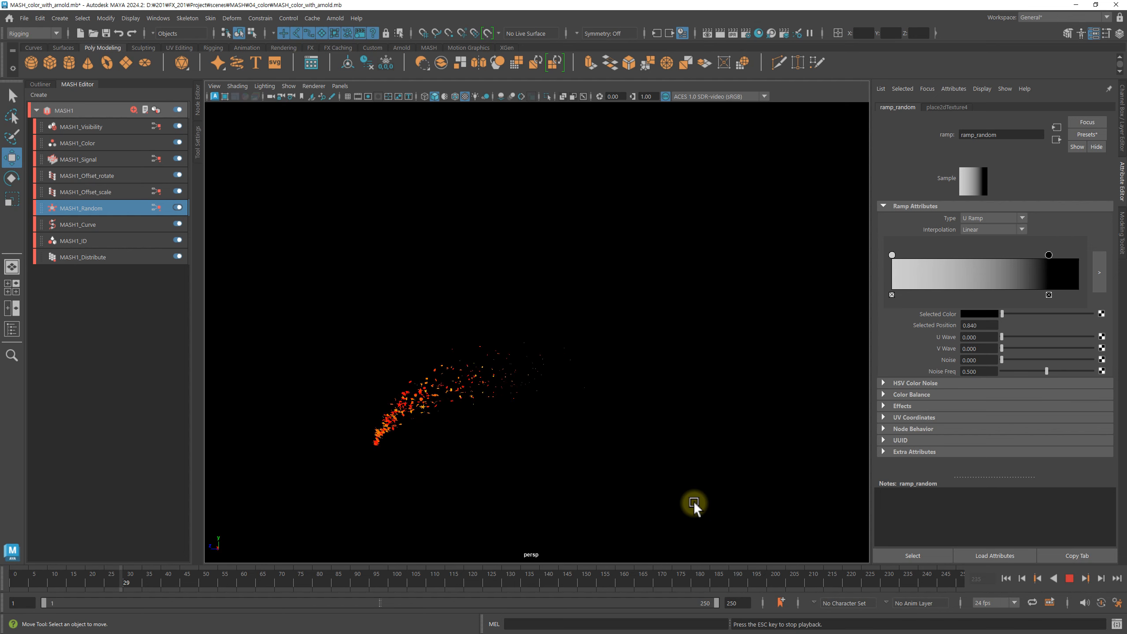
left_click_drag(350, 584, 181, 548)
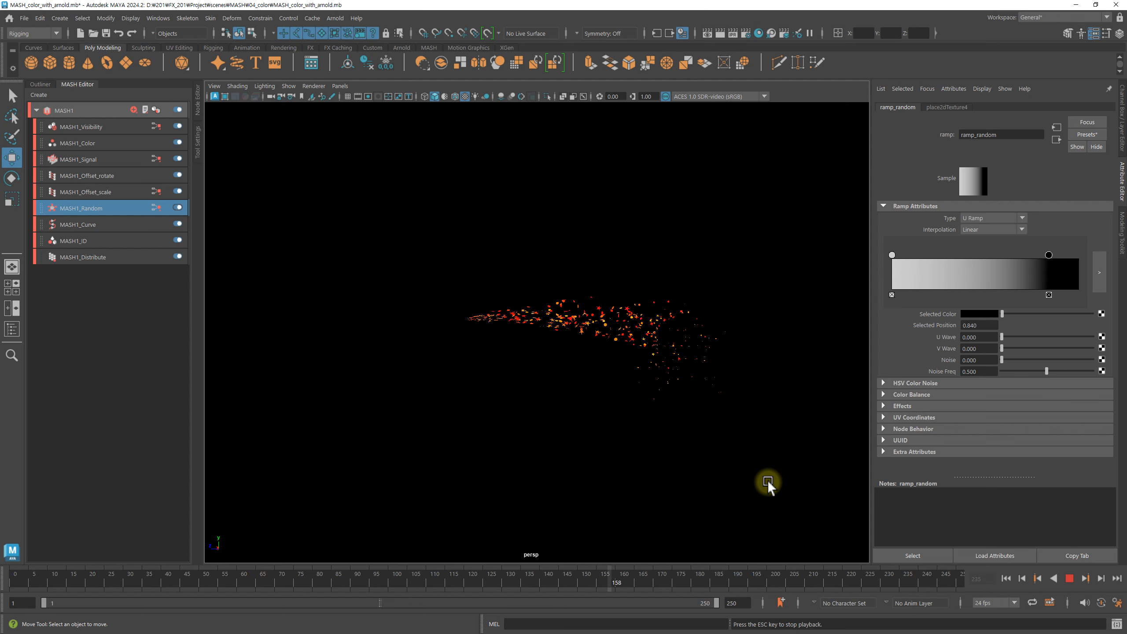
left_click(1069, 578)
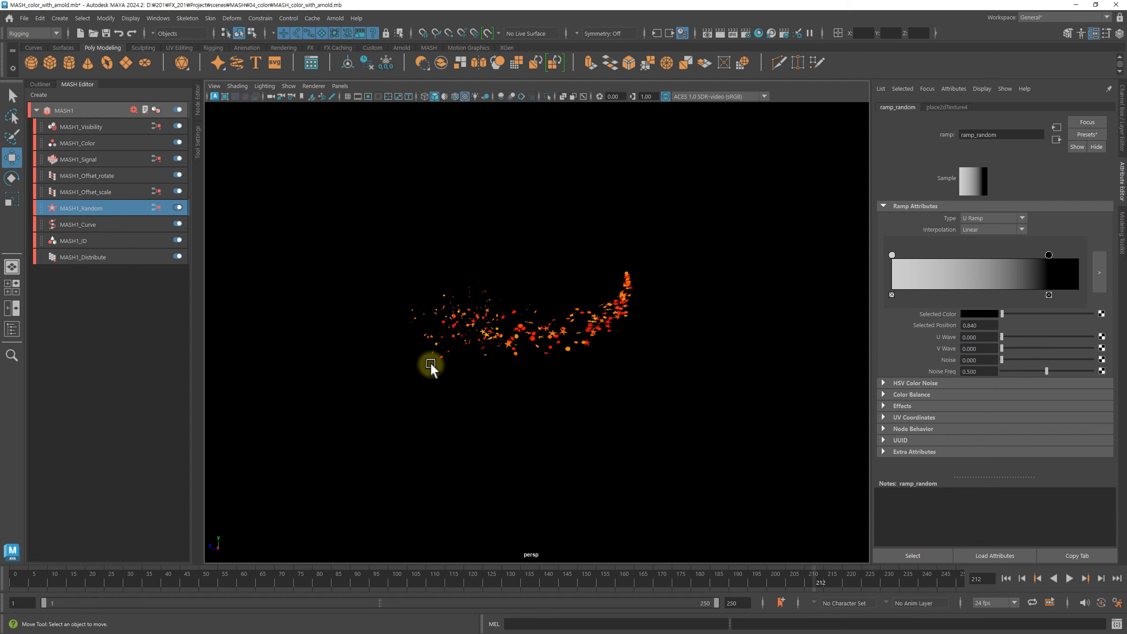
left_click(124, 426)
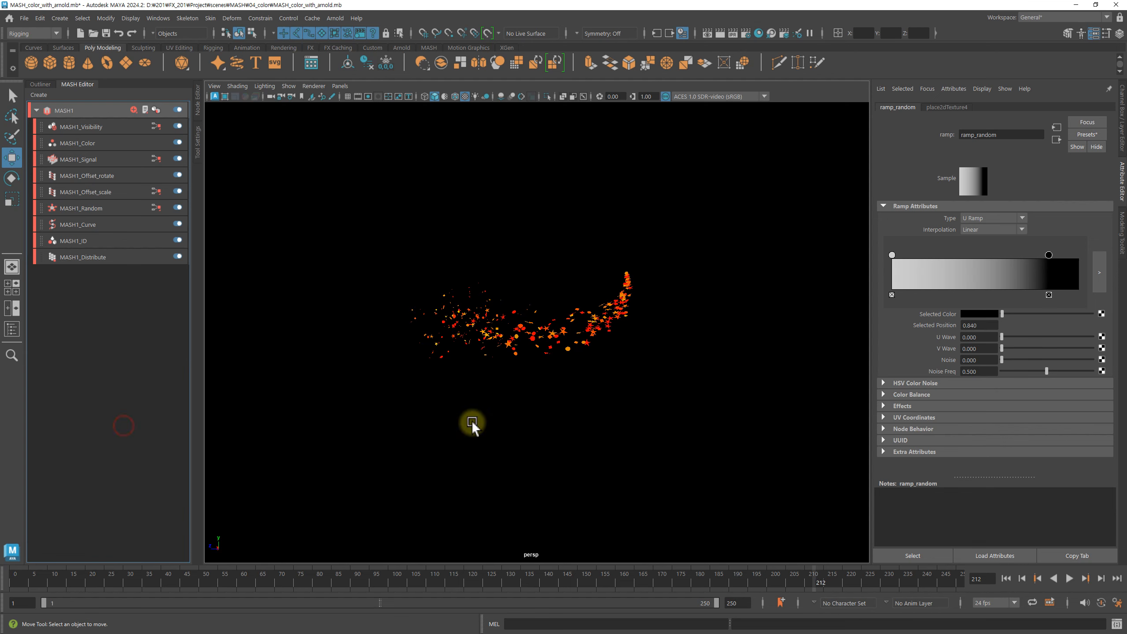
left_click(1071, 580)
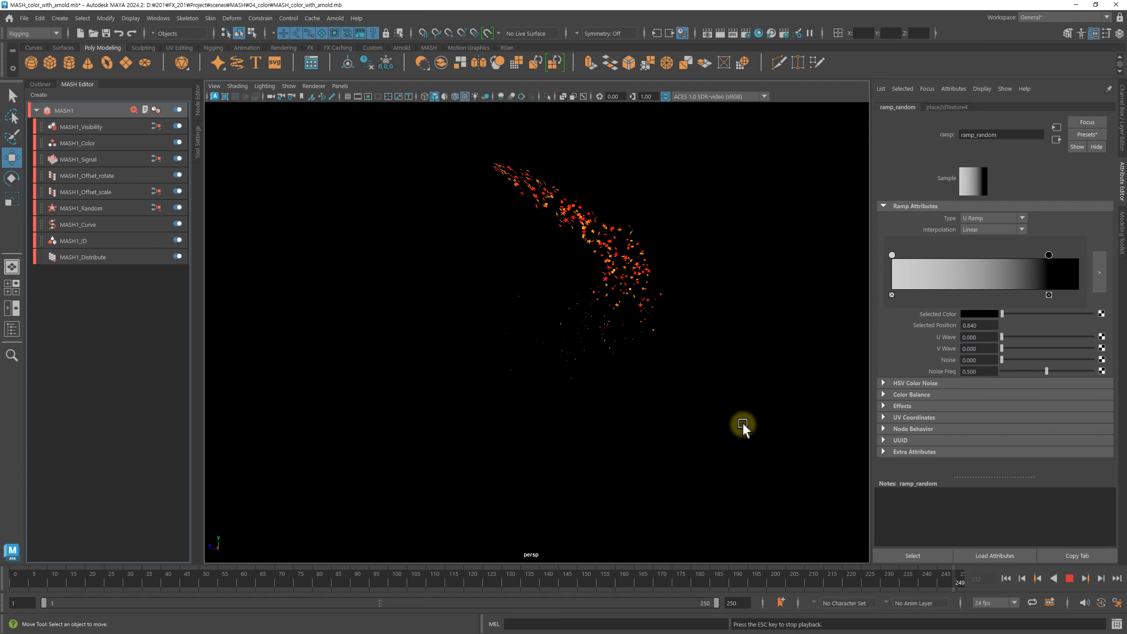